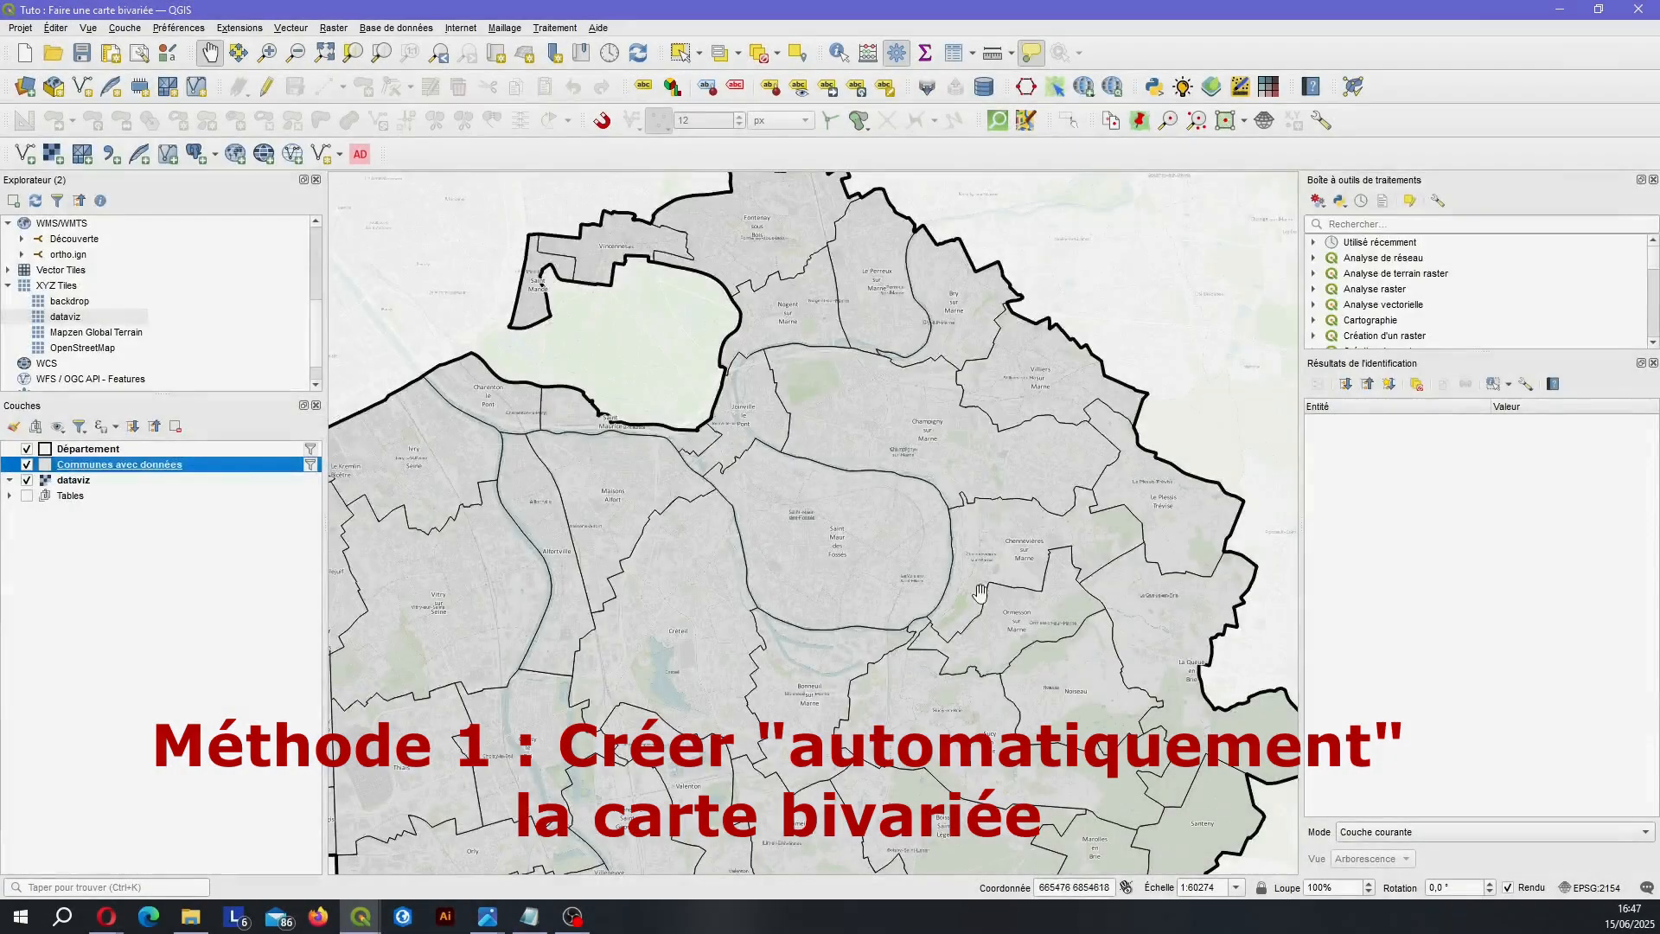
Duplicate the "Communes avec données" layer.
drag(916, 749, 922, 632)
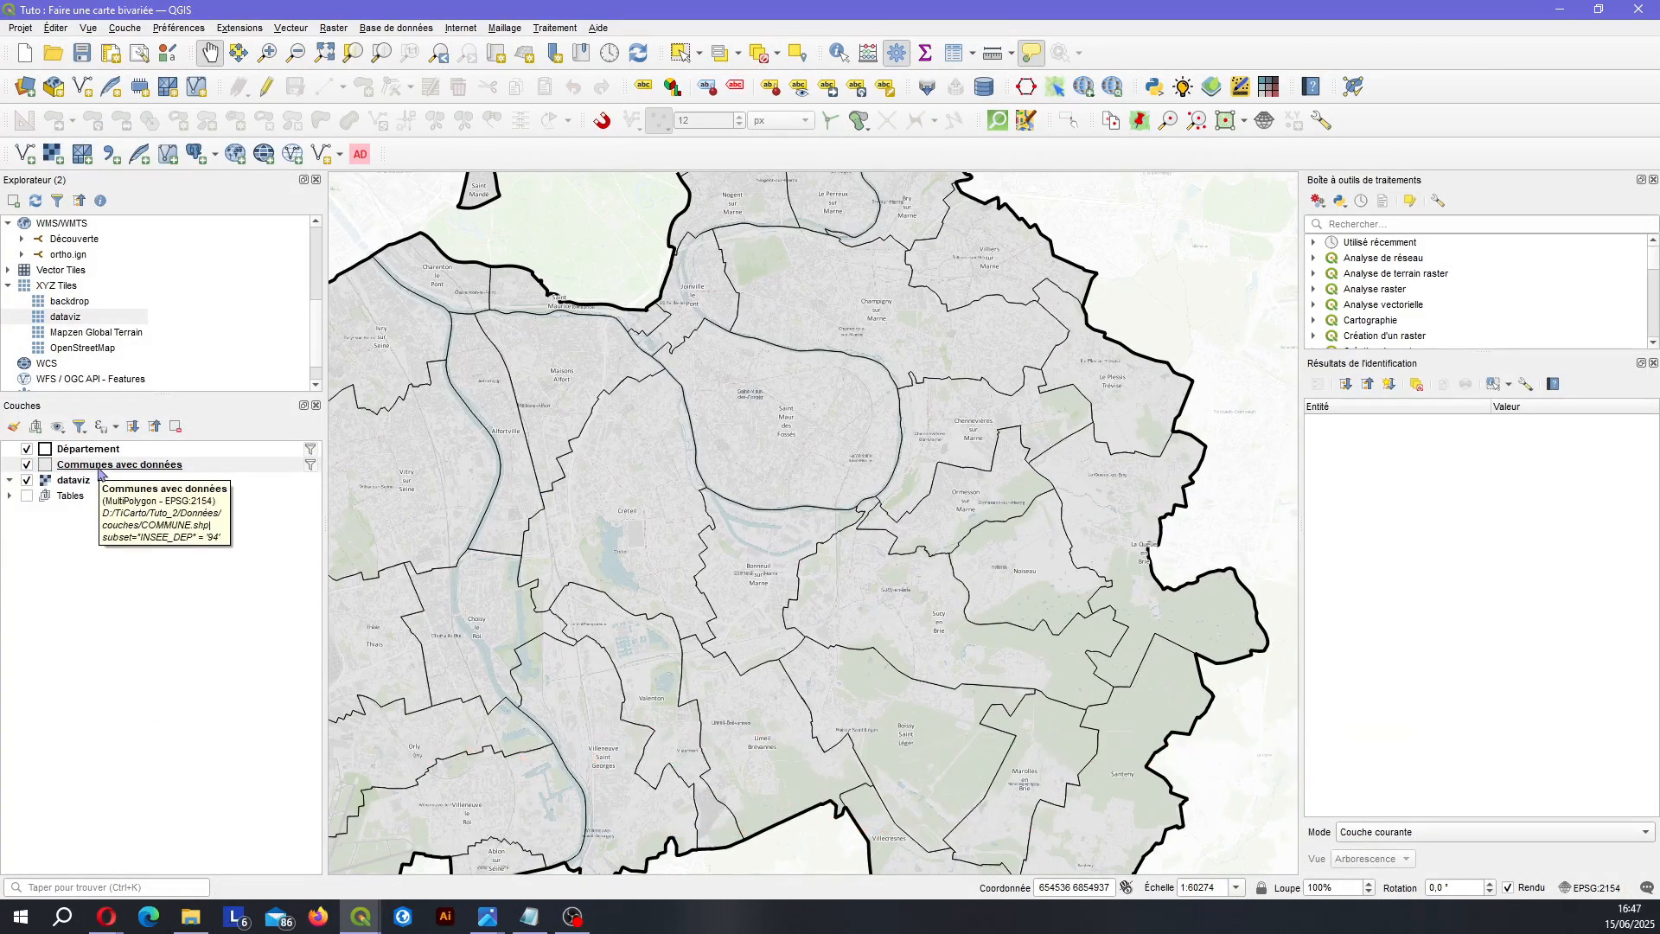
click(191, 466)
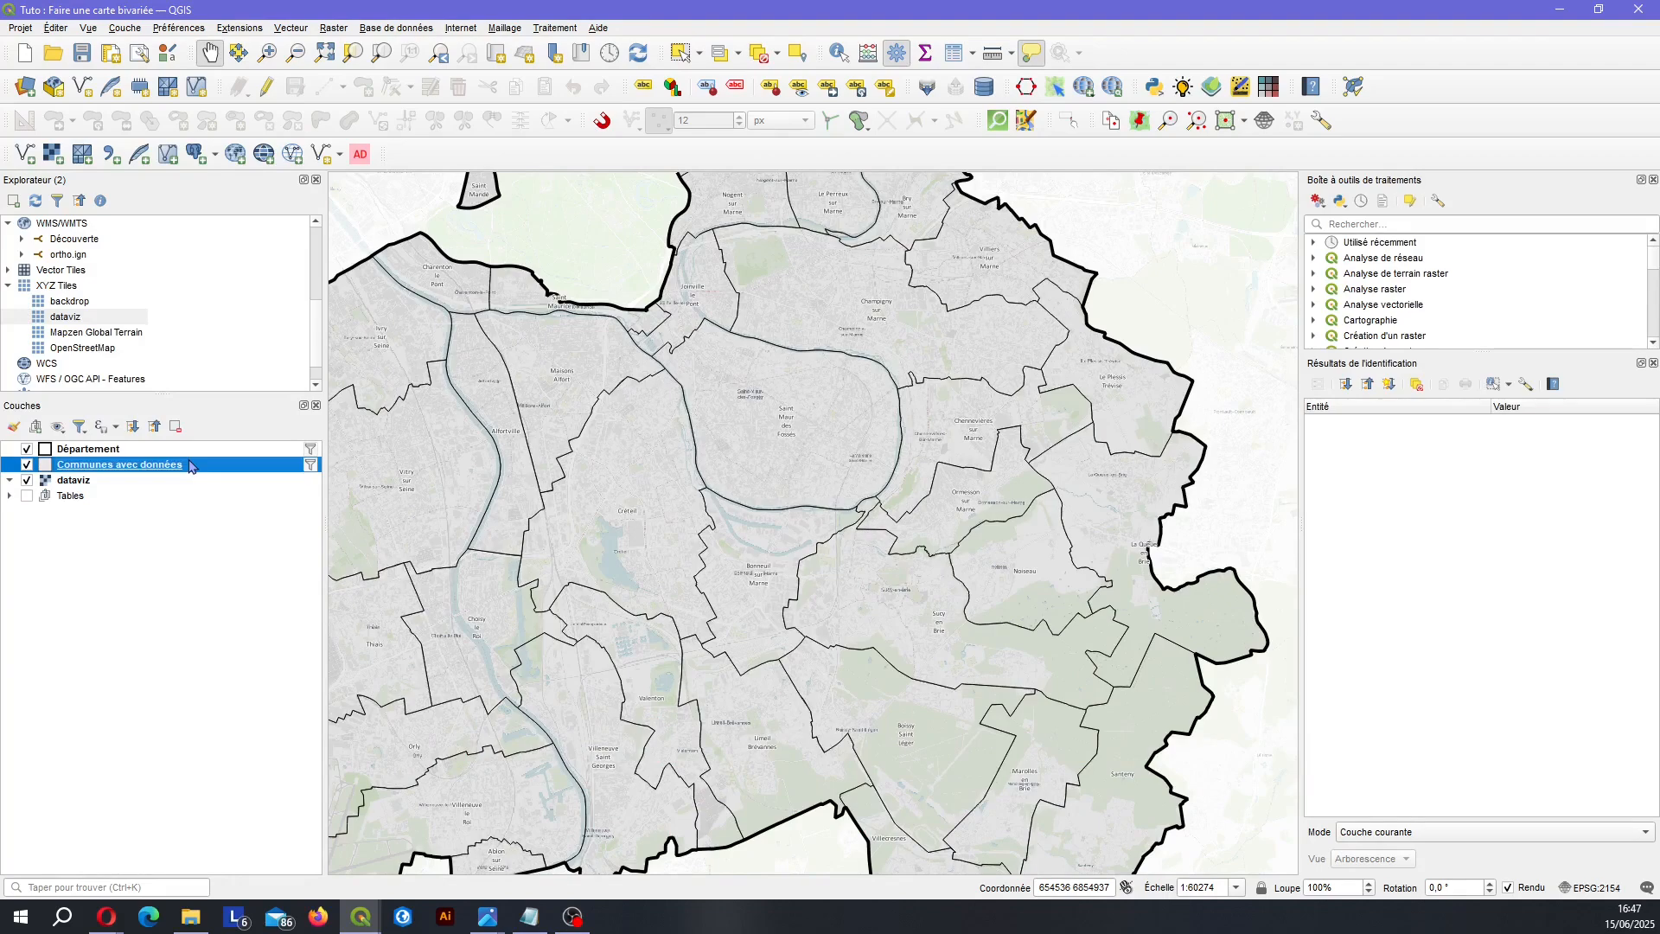
right_click(191, 466)
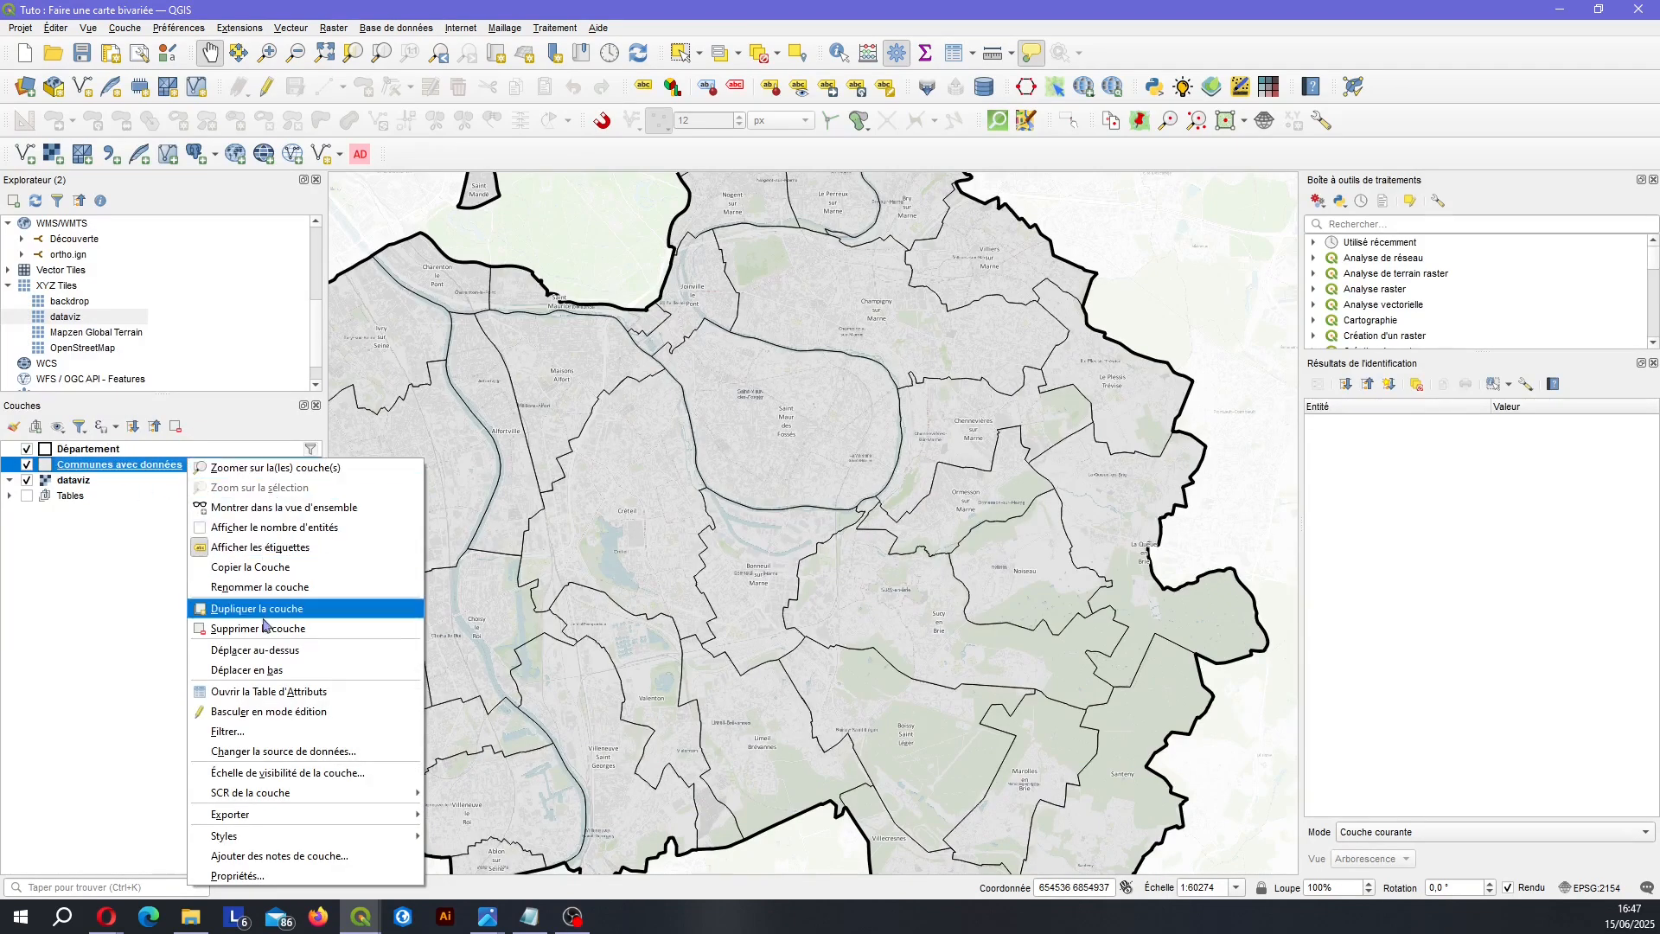
key(Escape)
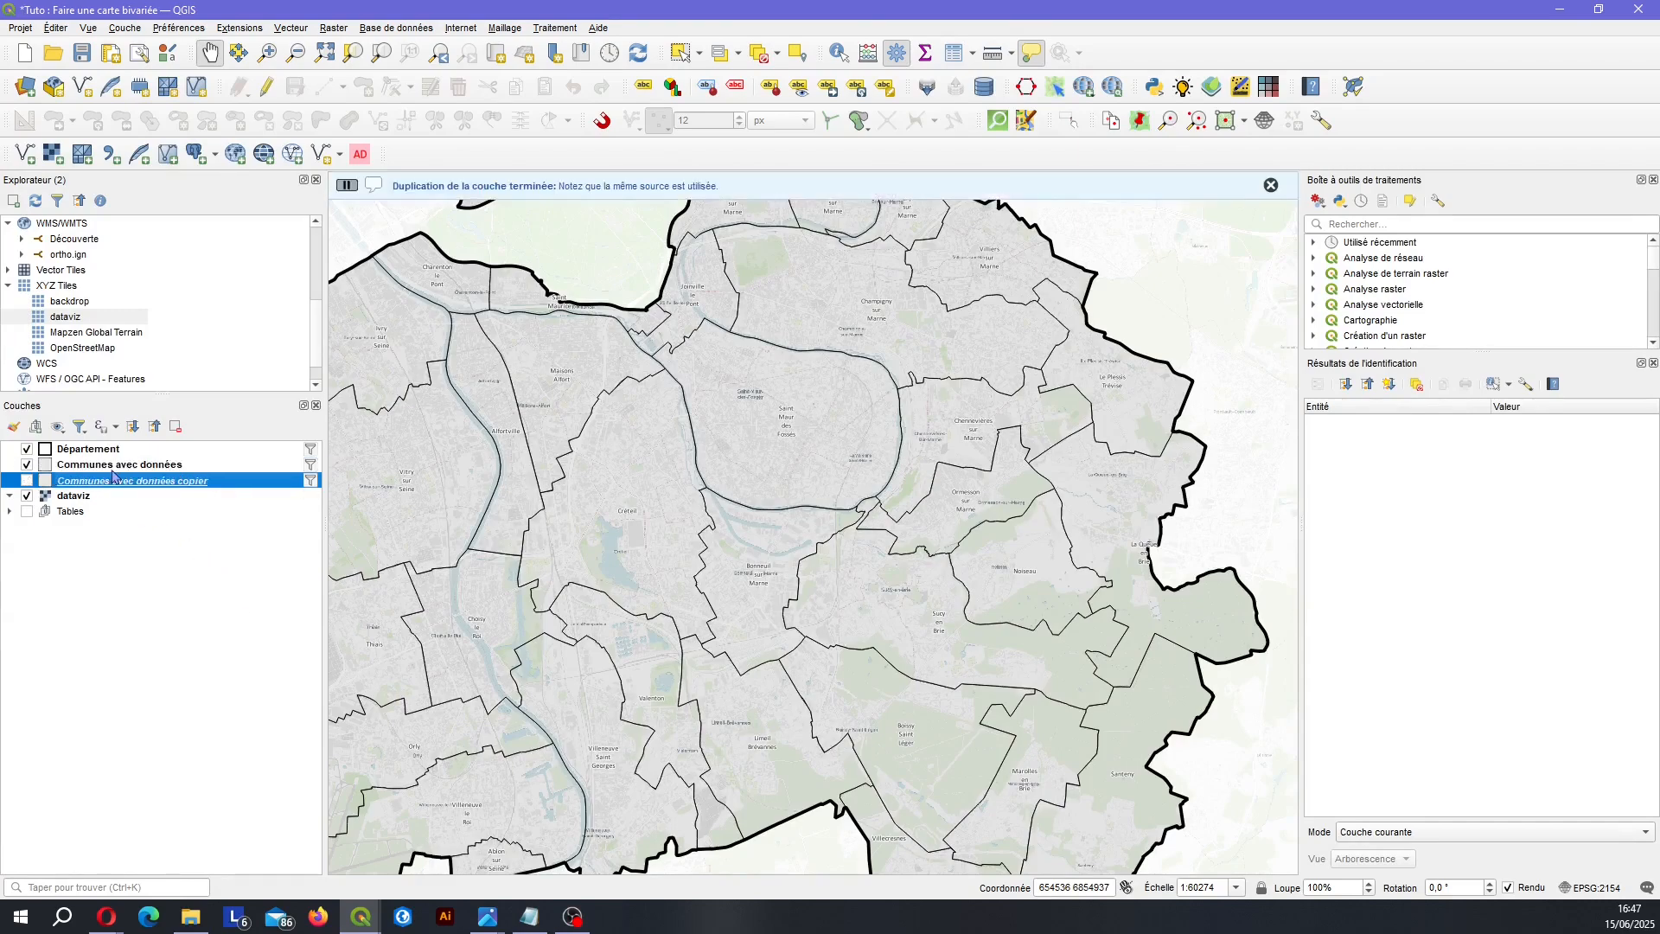
Rename the original "Communes avec données" layer as "Taux de pauvreté".
click(113, 471)
right_click(112, 470)
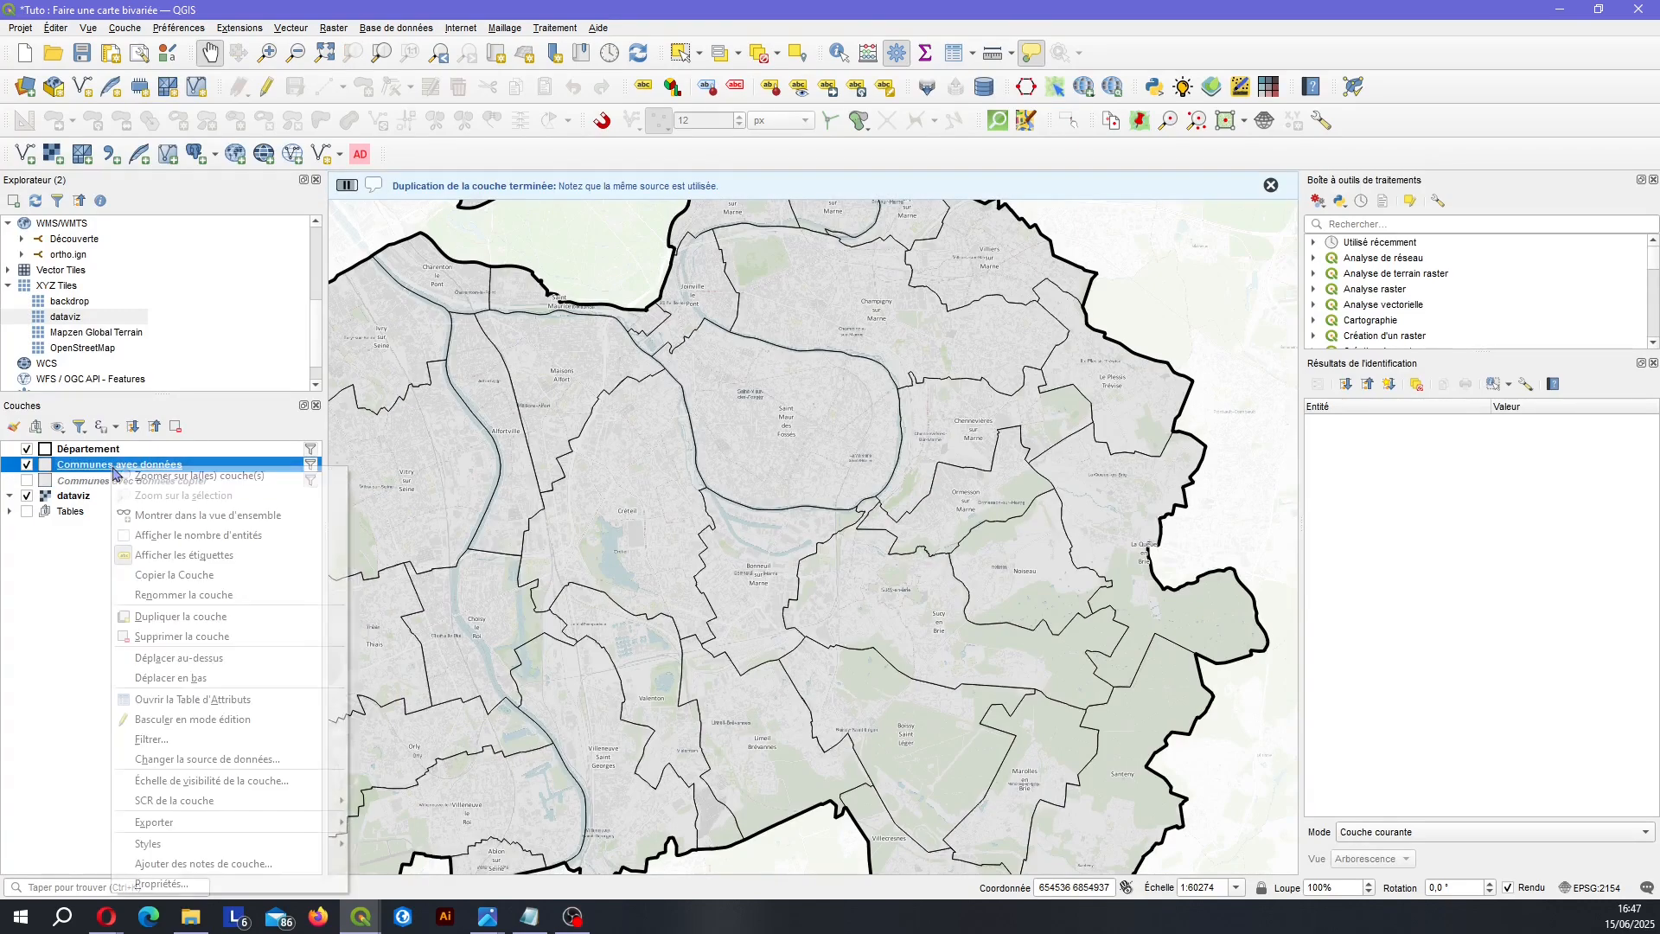
click(177, 605)
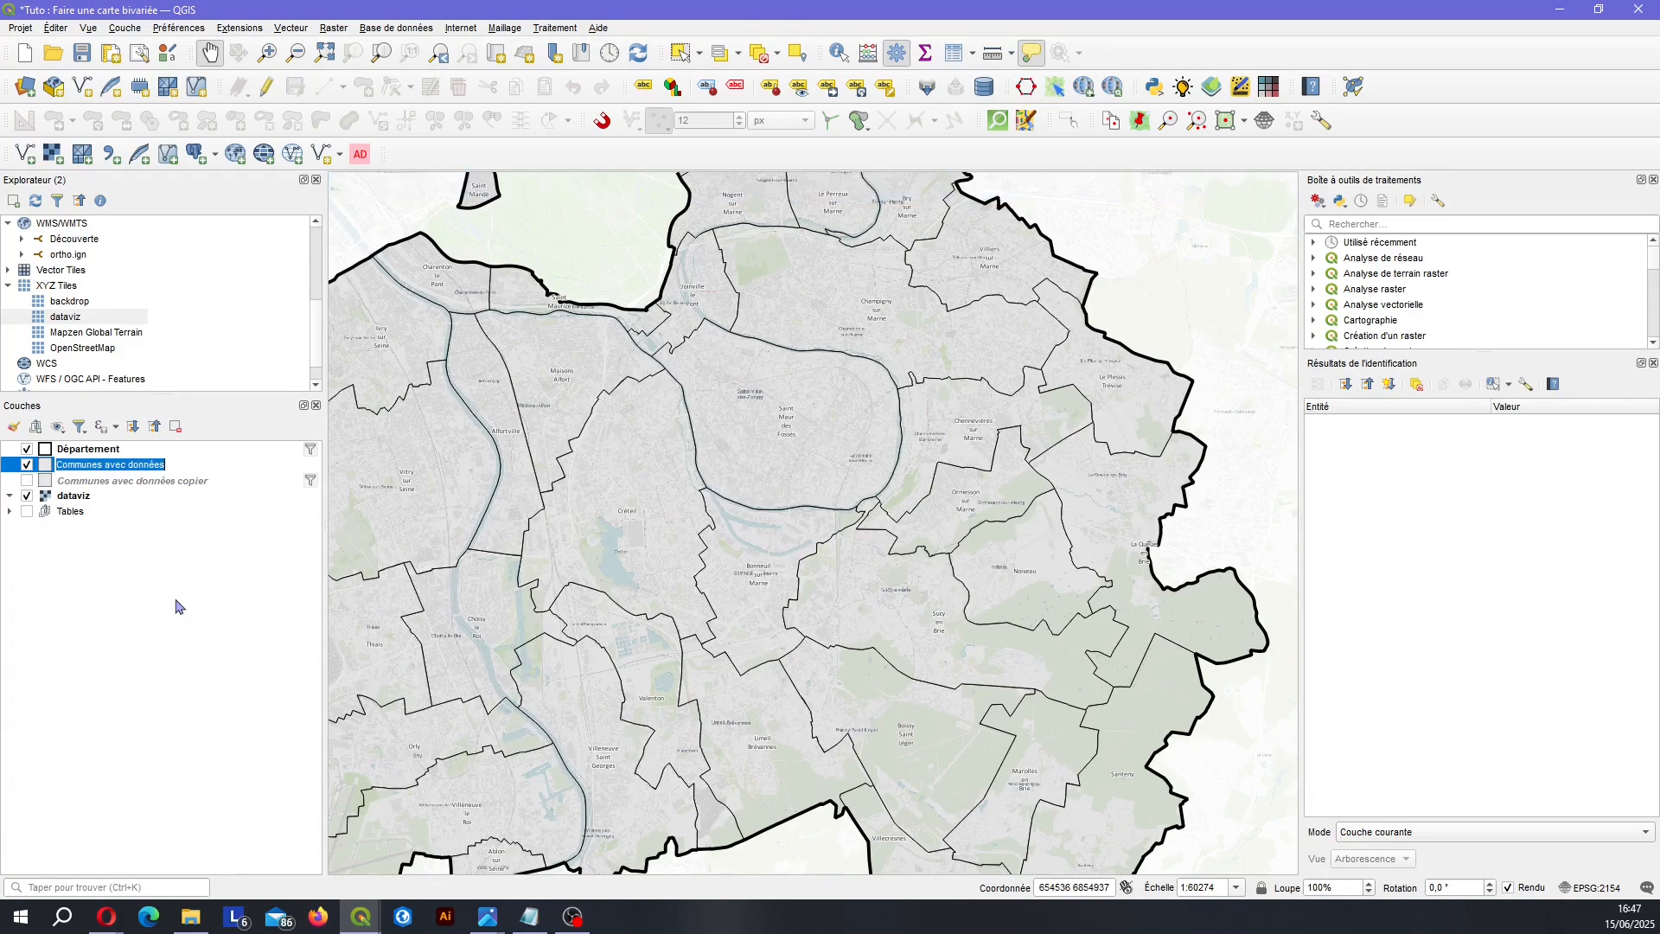
text(Taux de pauvreté)
key(Return)
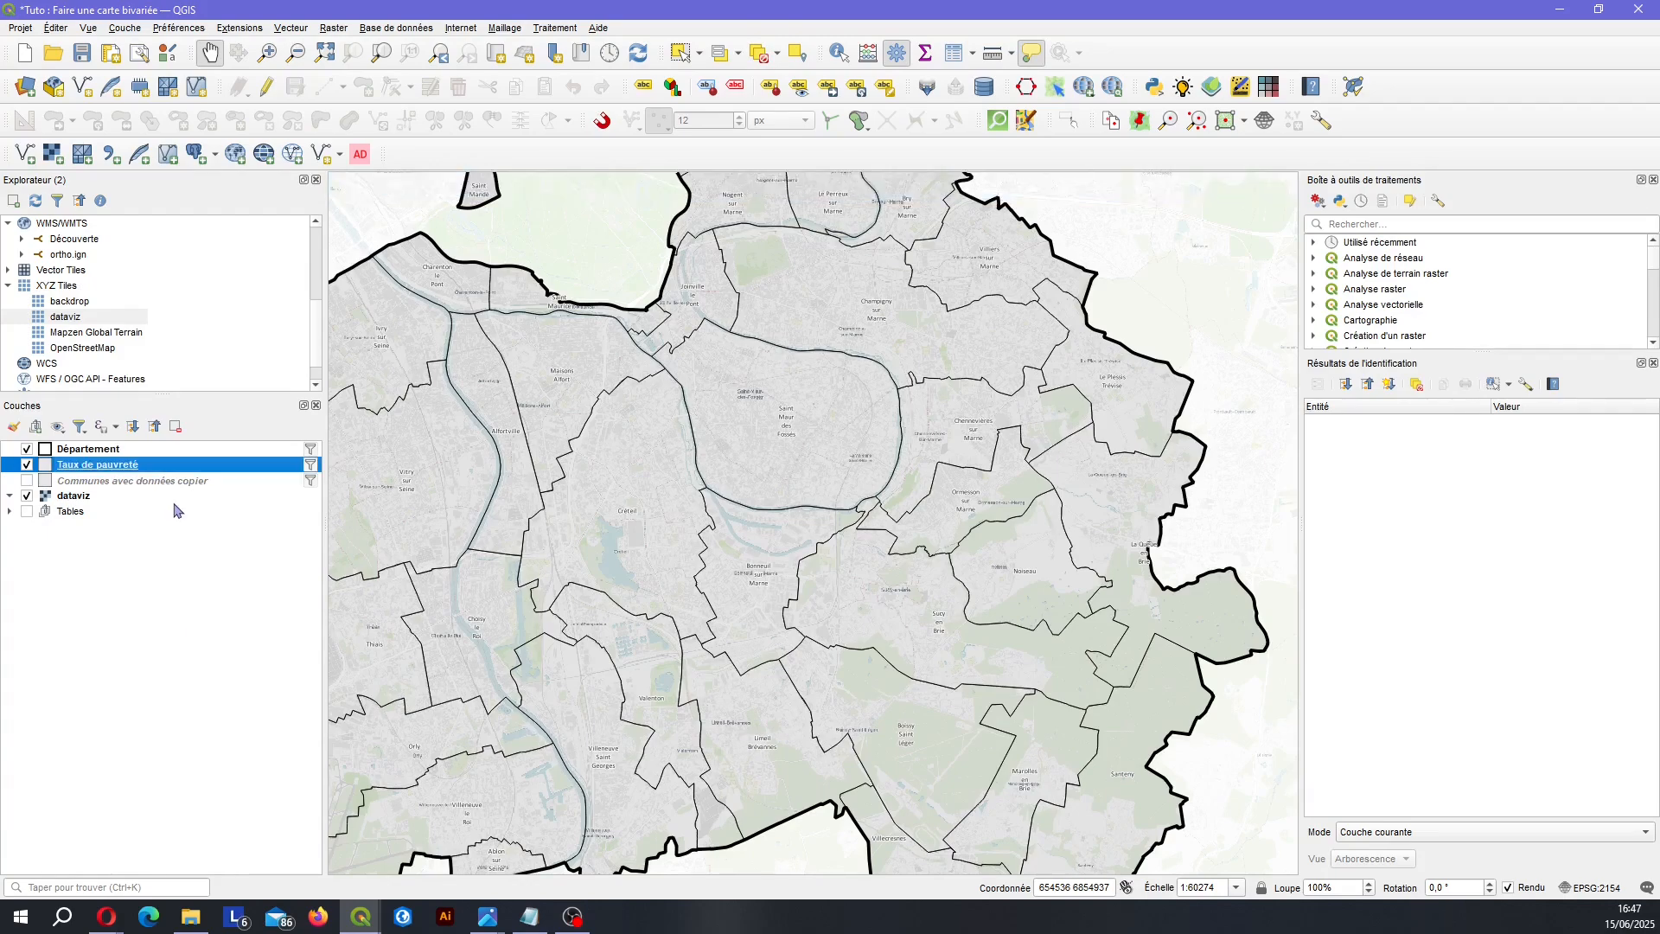
Rename the duplicated communes layer as "Taux de logements sociaux" and make it visible on the map.
click(178, 482)
right_click(178, 481)
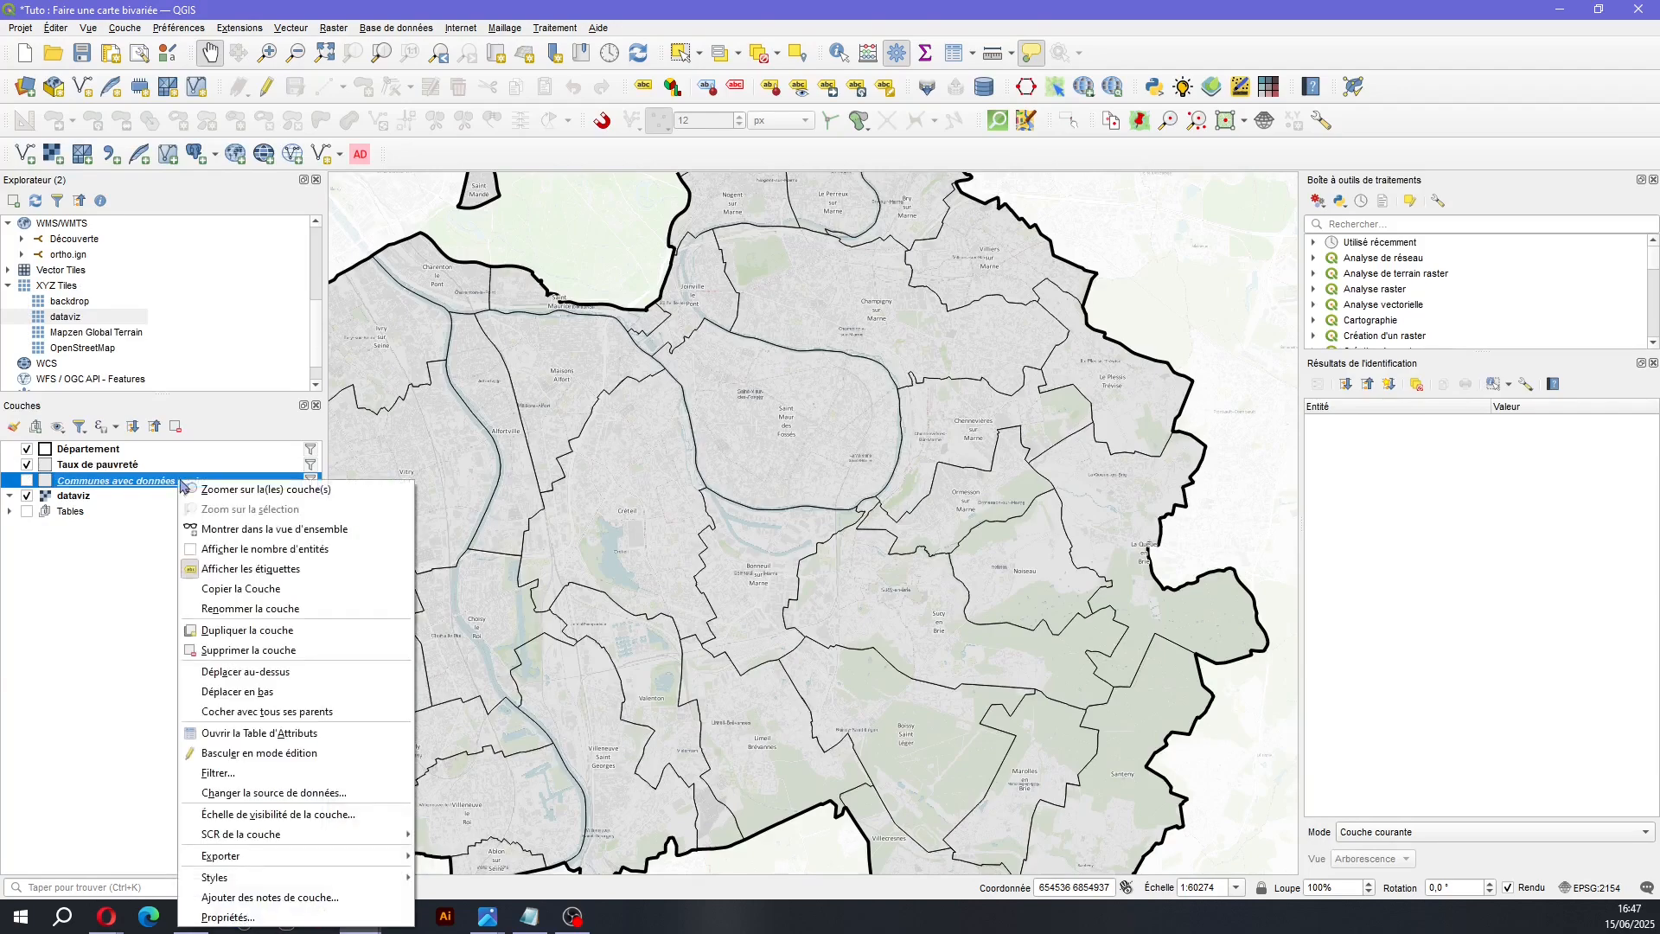
click(223, 609)
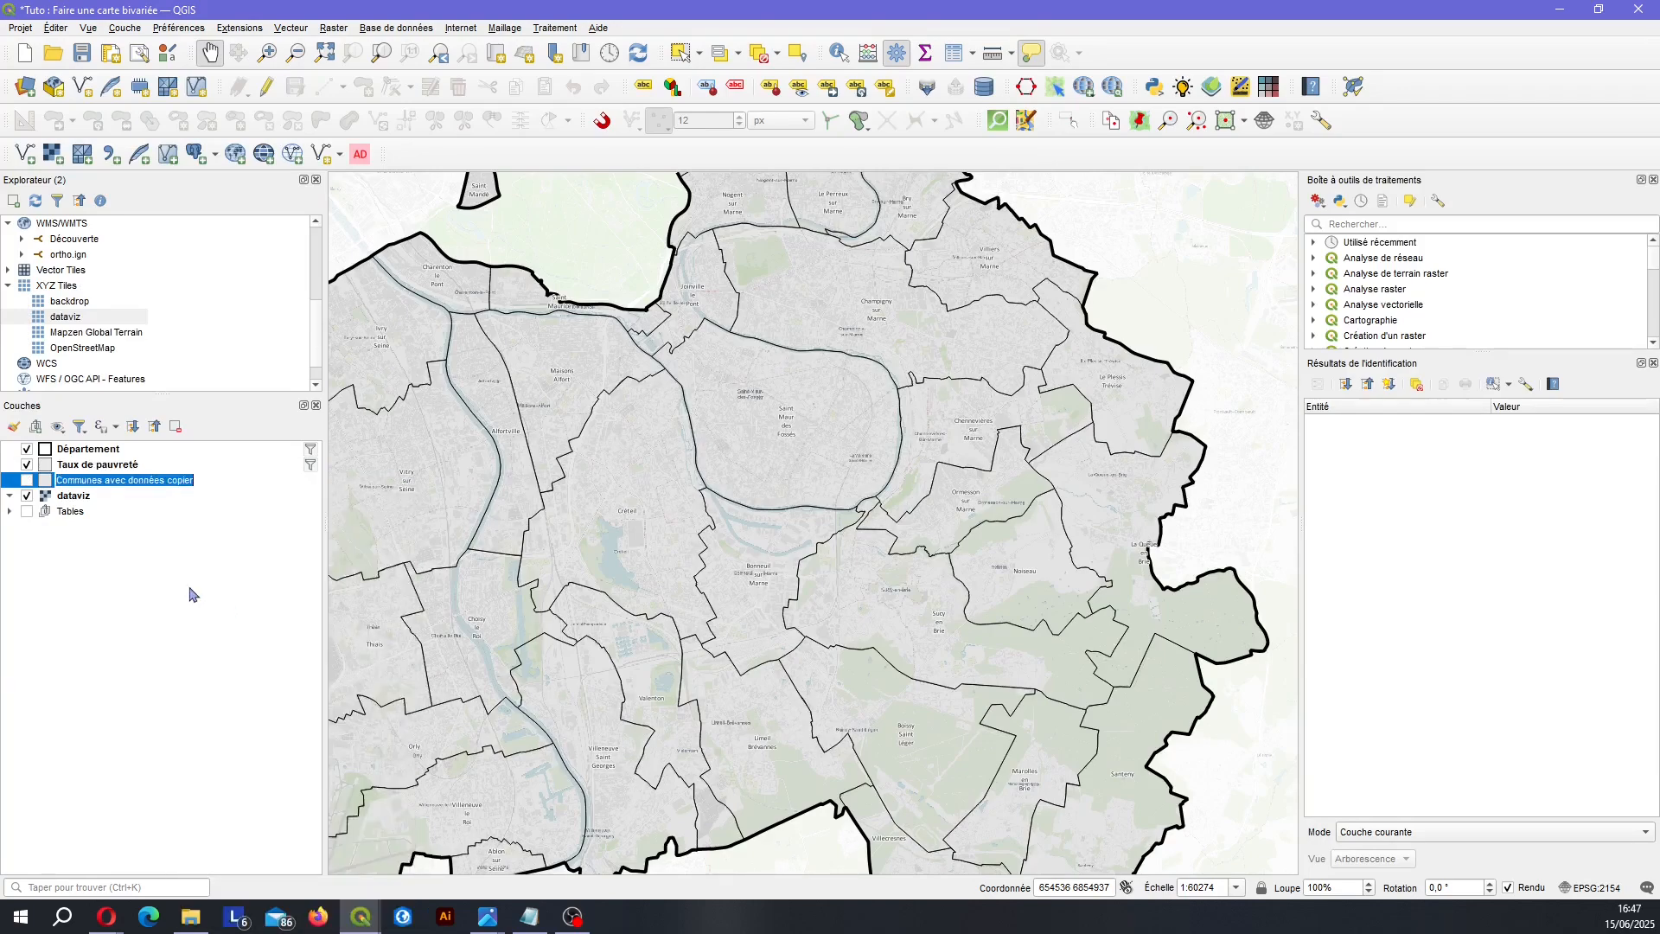
text(Taux de logements sociaux)
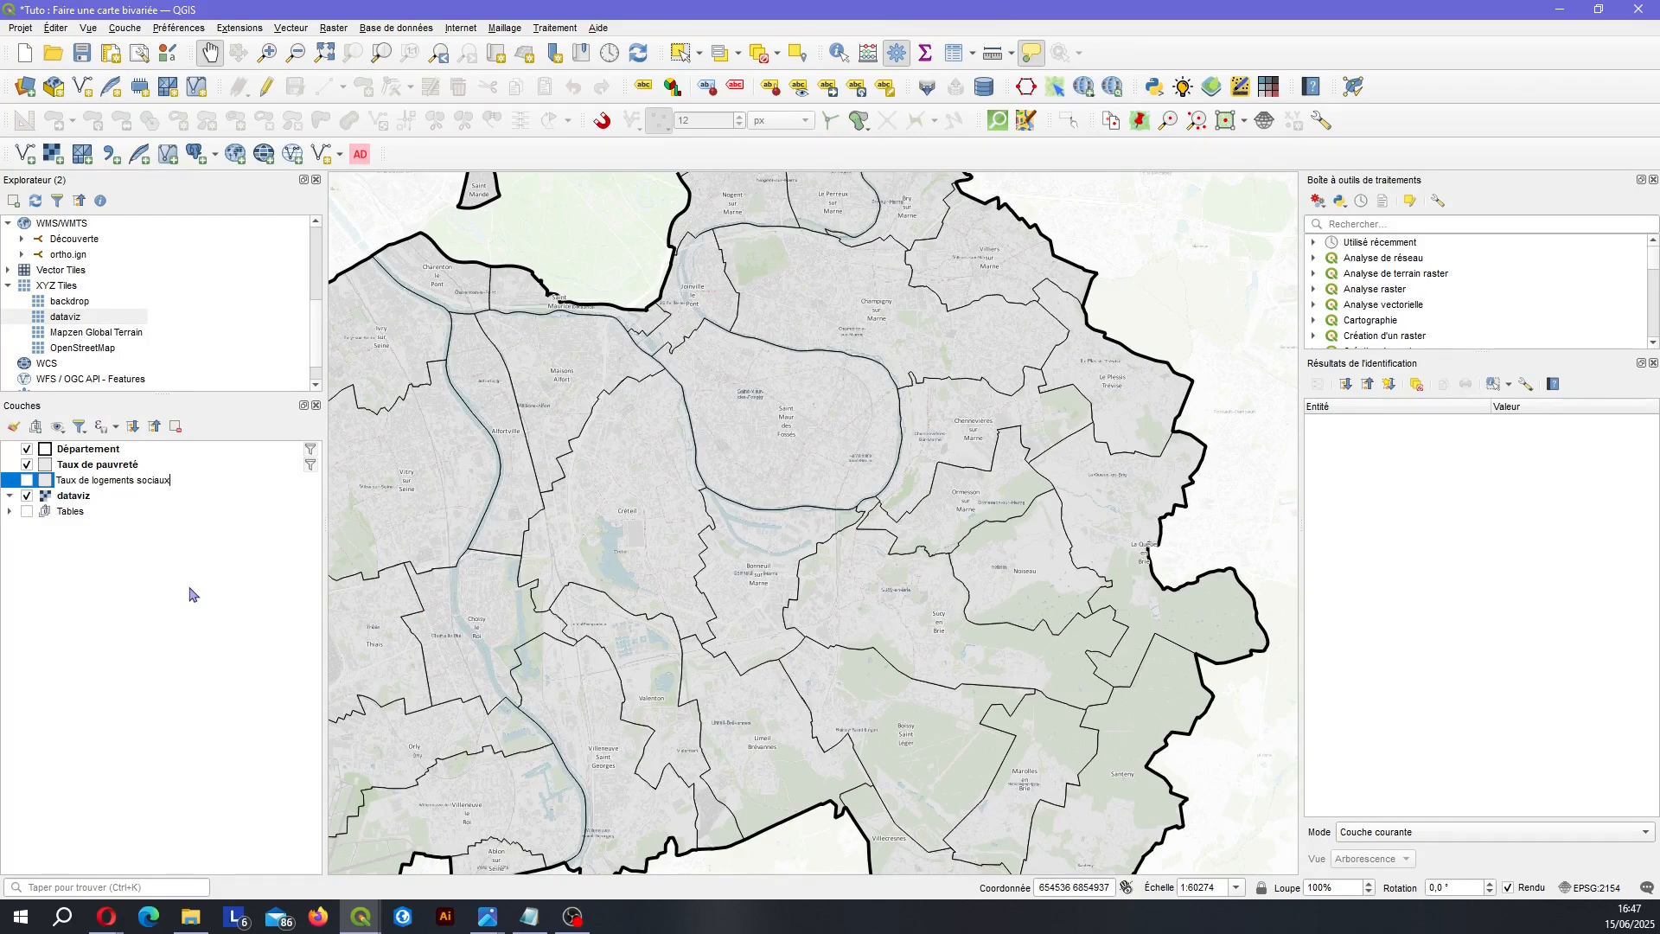
key(Return)
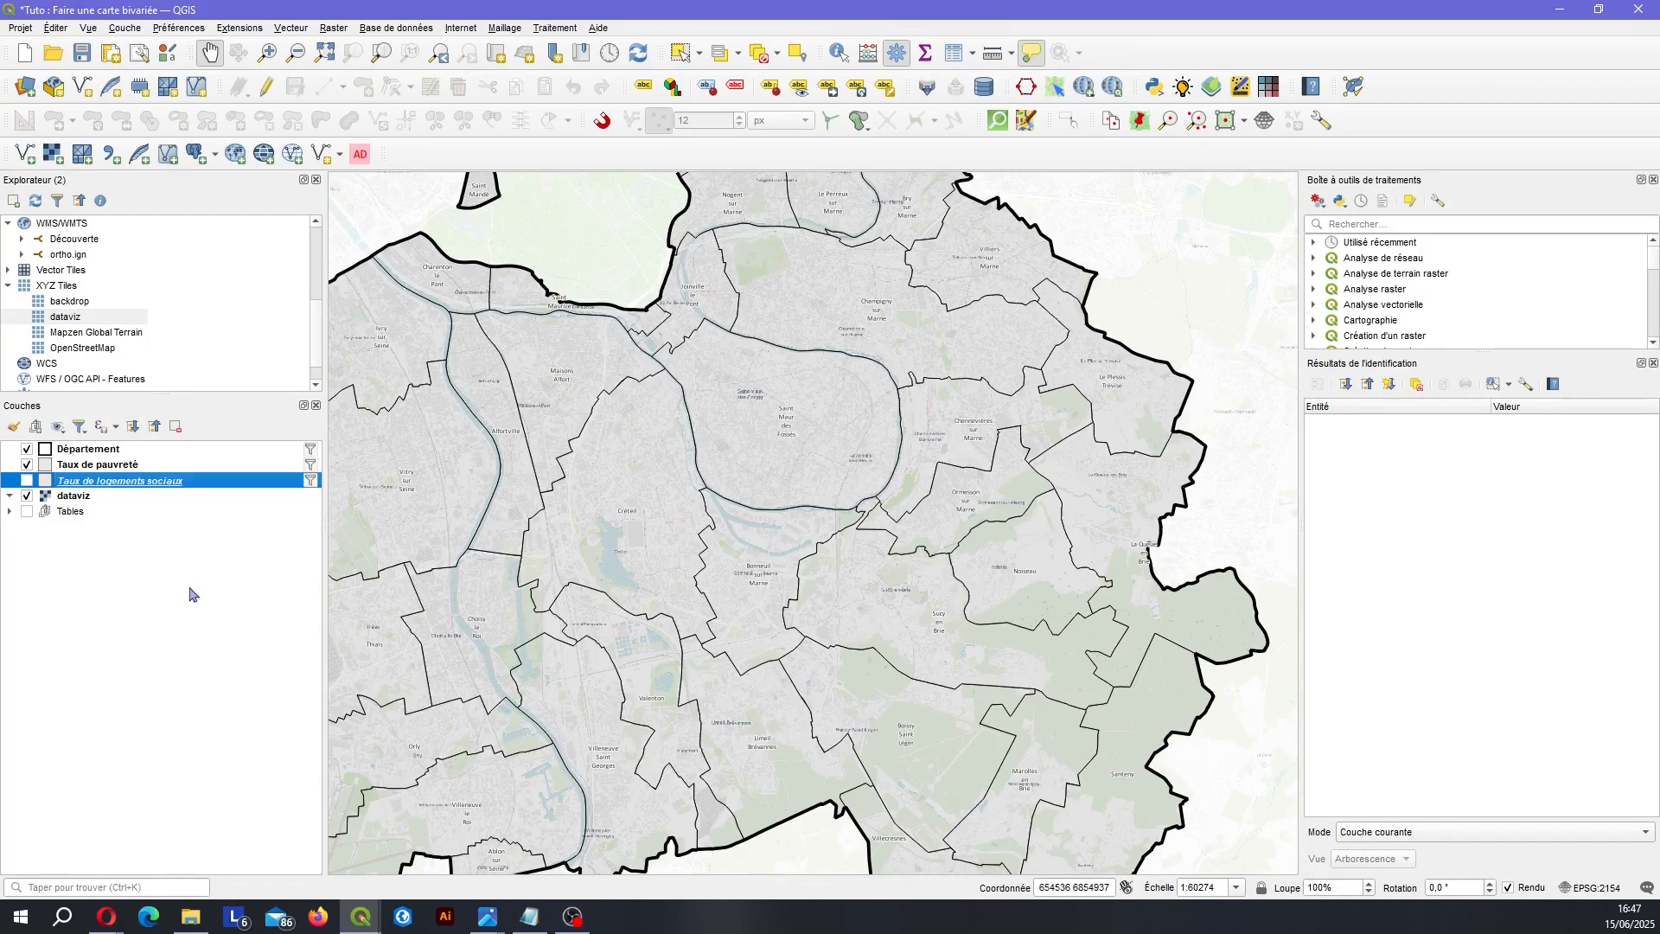
click(27, 480)
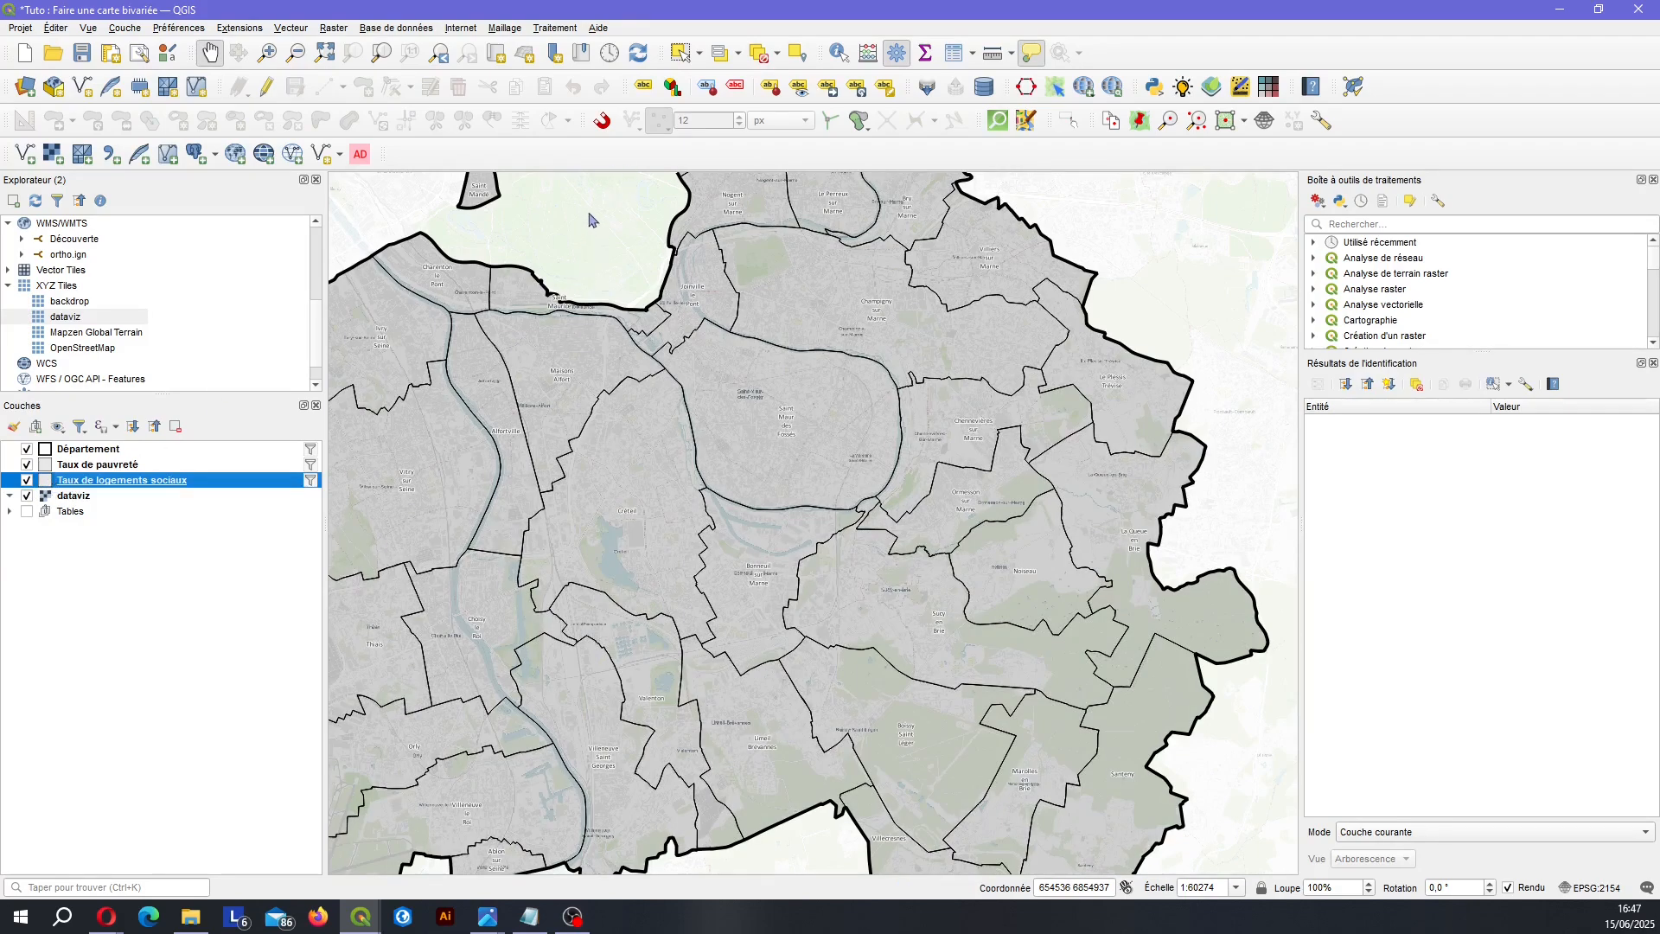
Turn off labelling for the "Taux de logements sociaux" layer by choosing "Pas d'étiquette" in its properties.
double_click(247, 480)
click(461, 342)
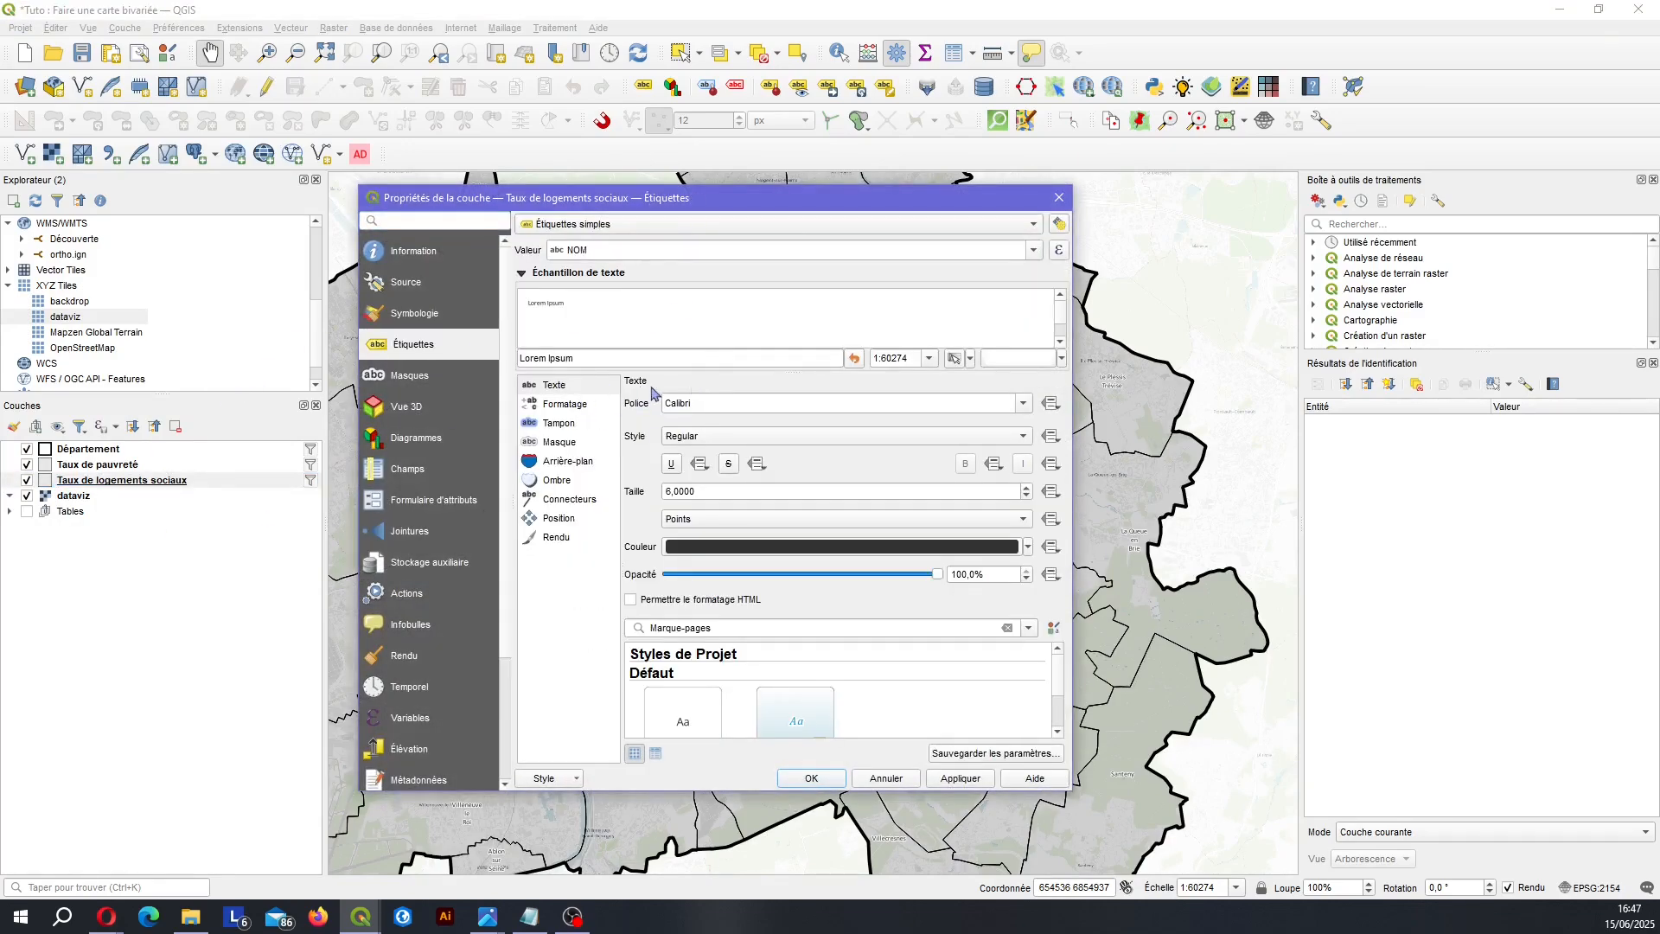
click(625, 226)
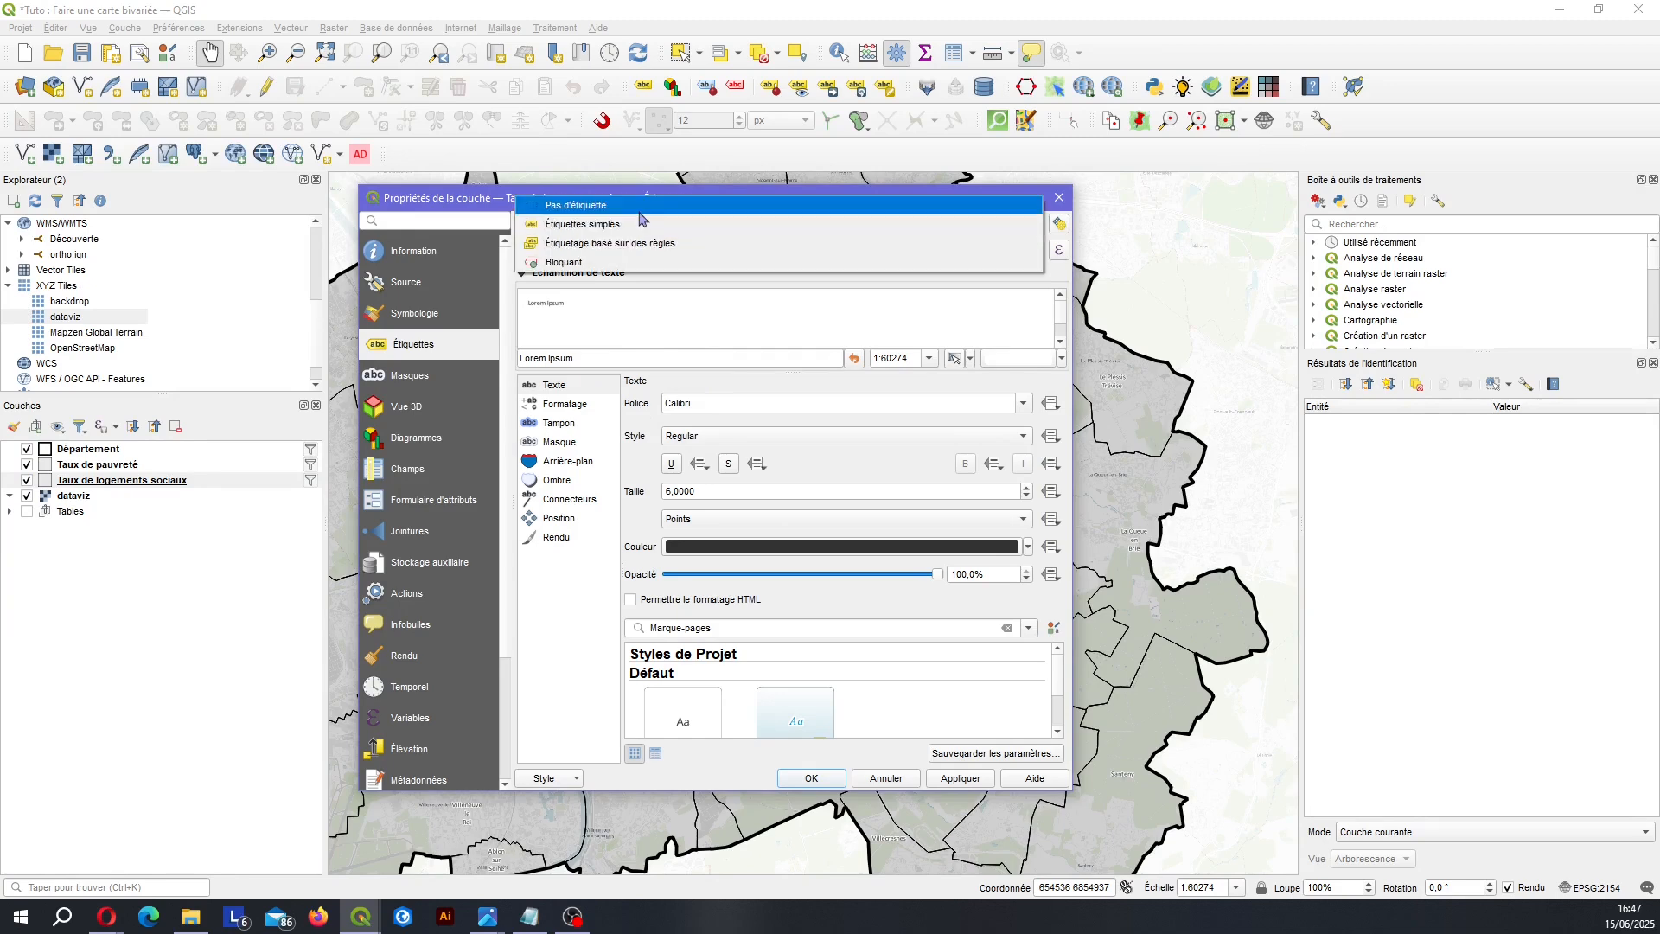
click(605, 196)
click(960, 778)
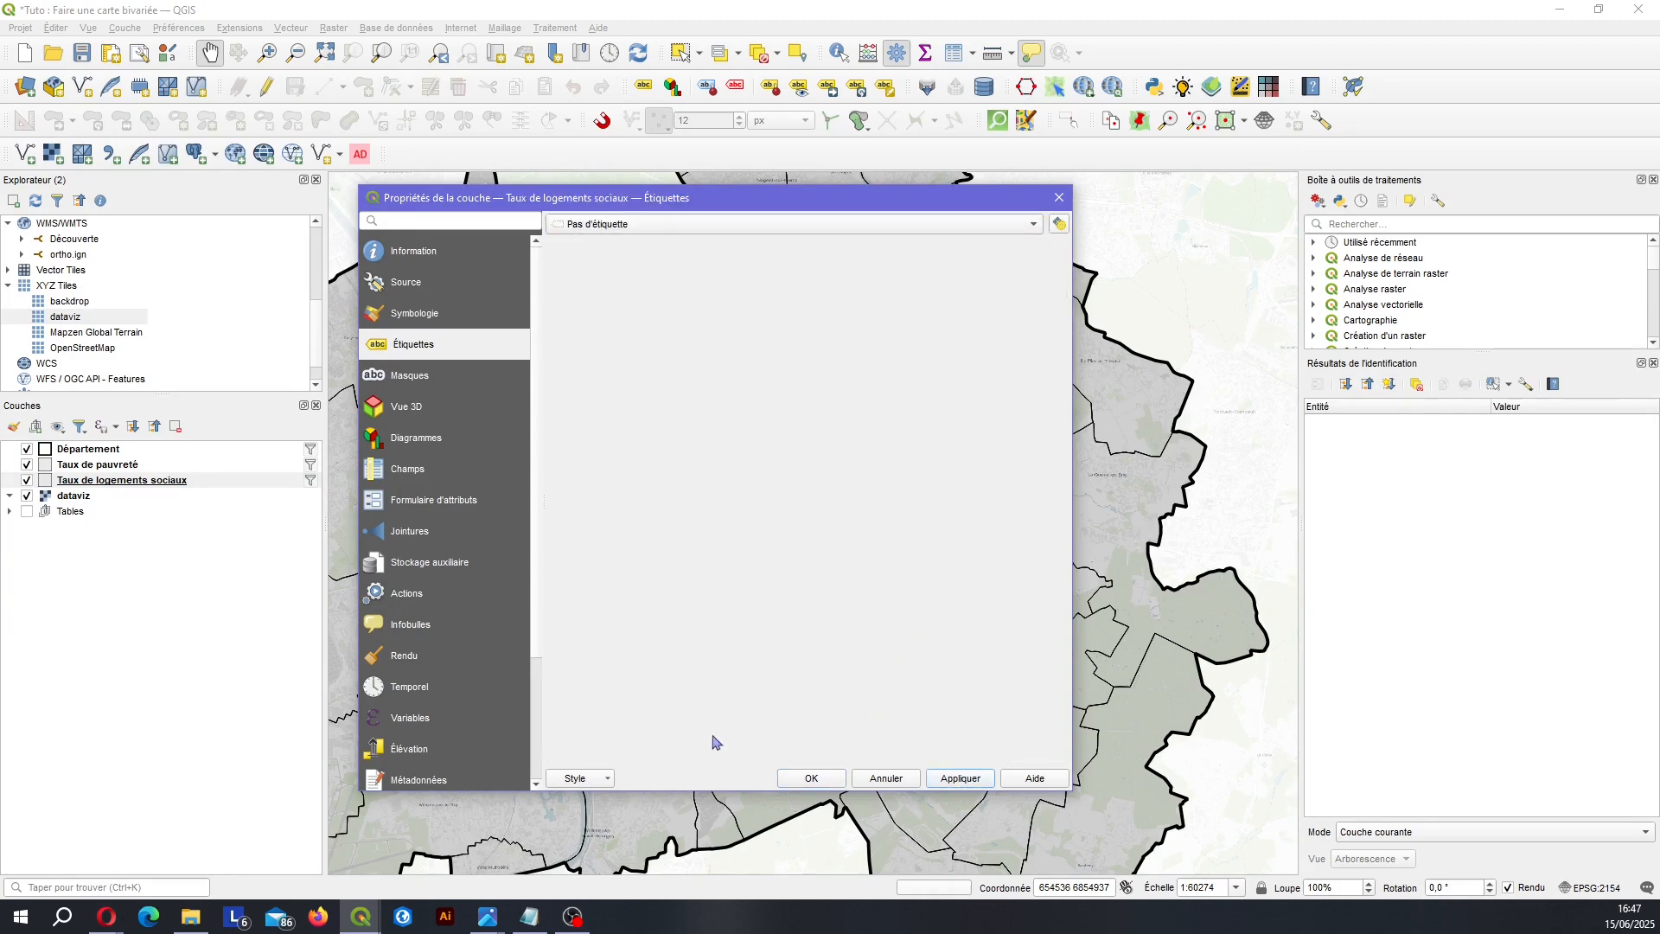
click(813, 778)
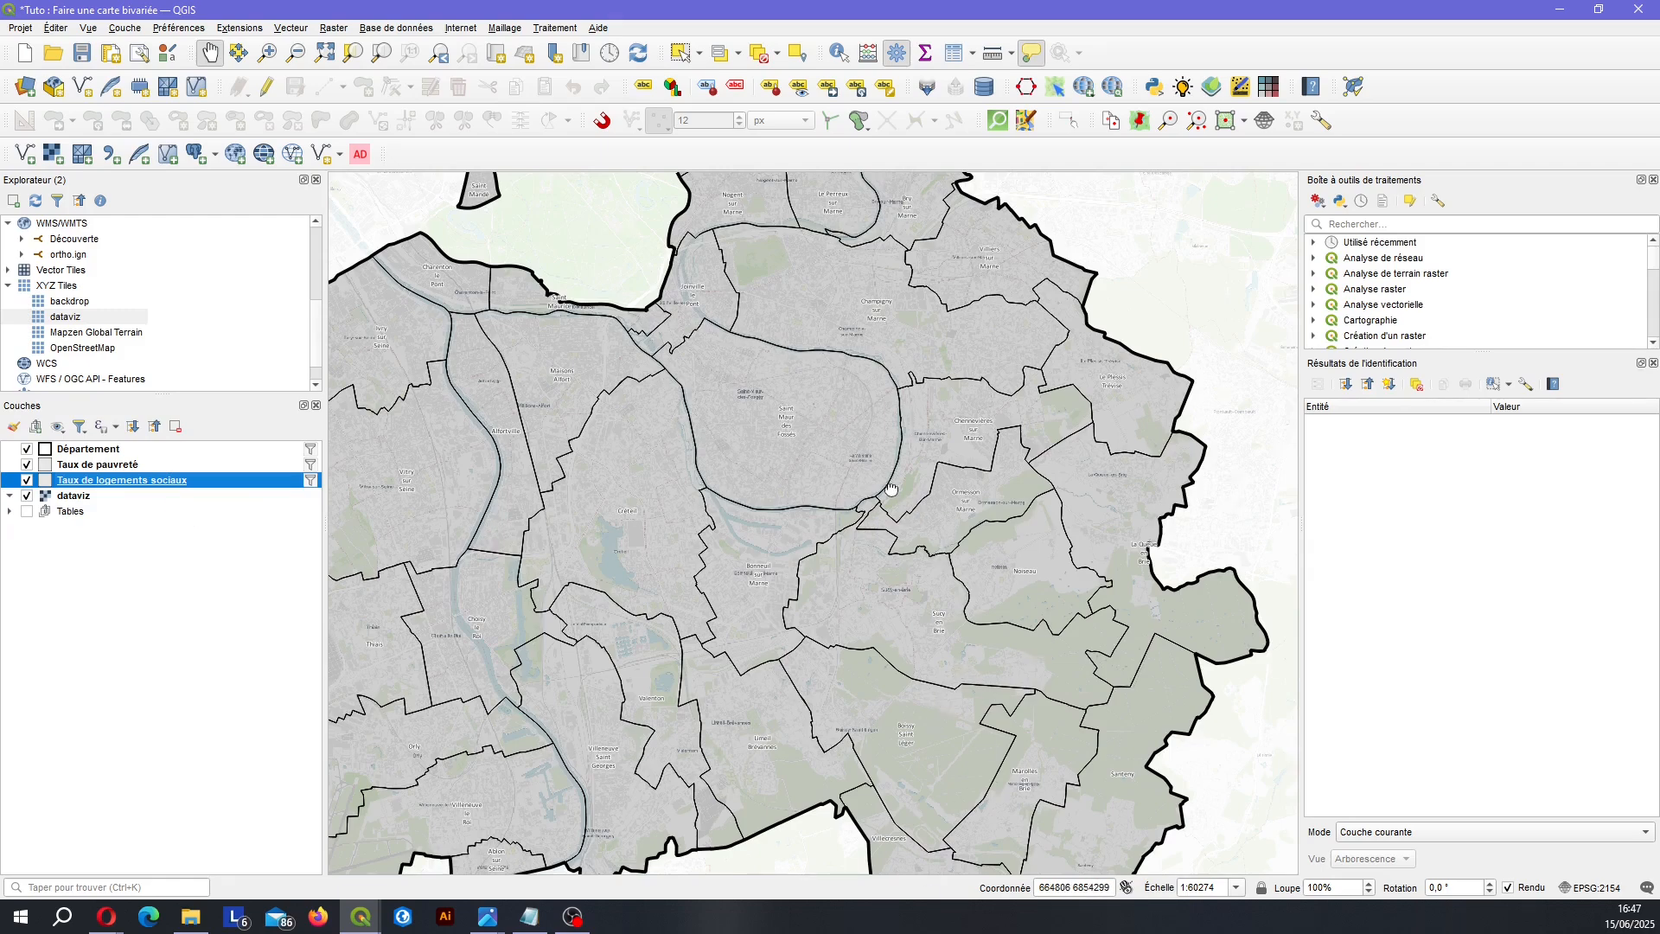
Set the "Taux de pauvreté" layer's symbology to graduated (Gradué), using the TAUX_PAUV field as the value.
drag(888, 488, 994, 547)
scroll(934, 490, down, 1)
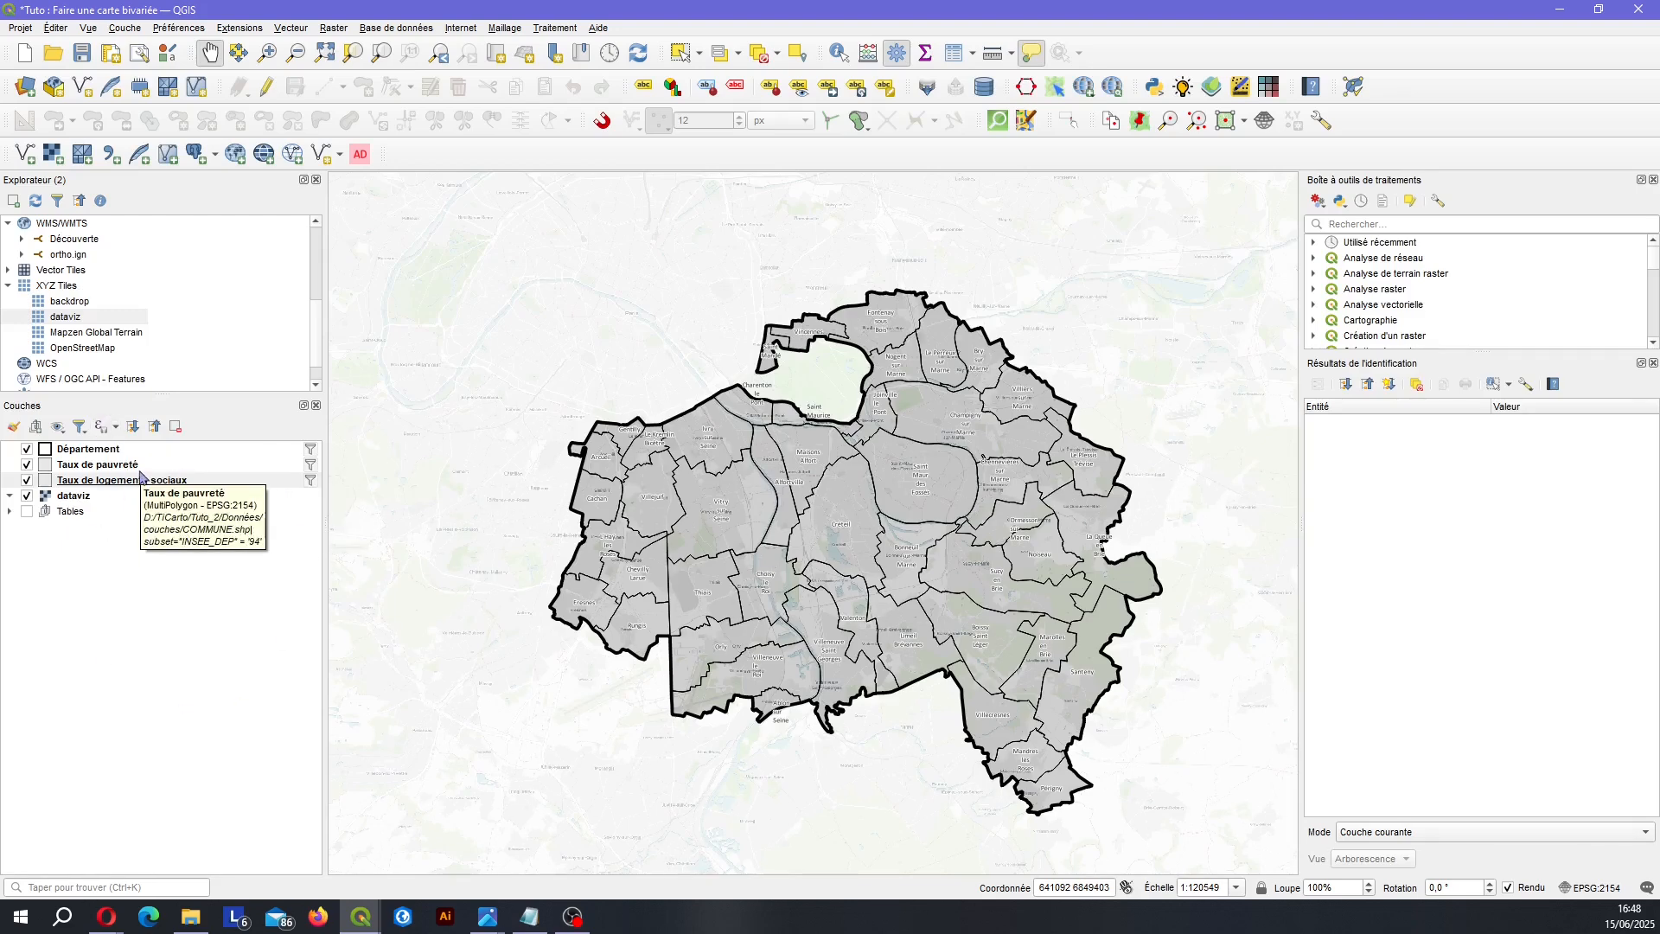
click(117, 470)
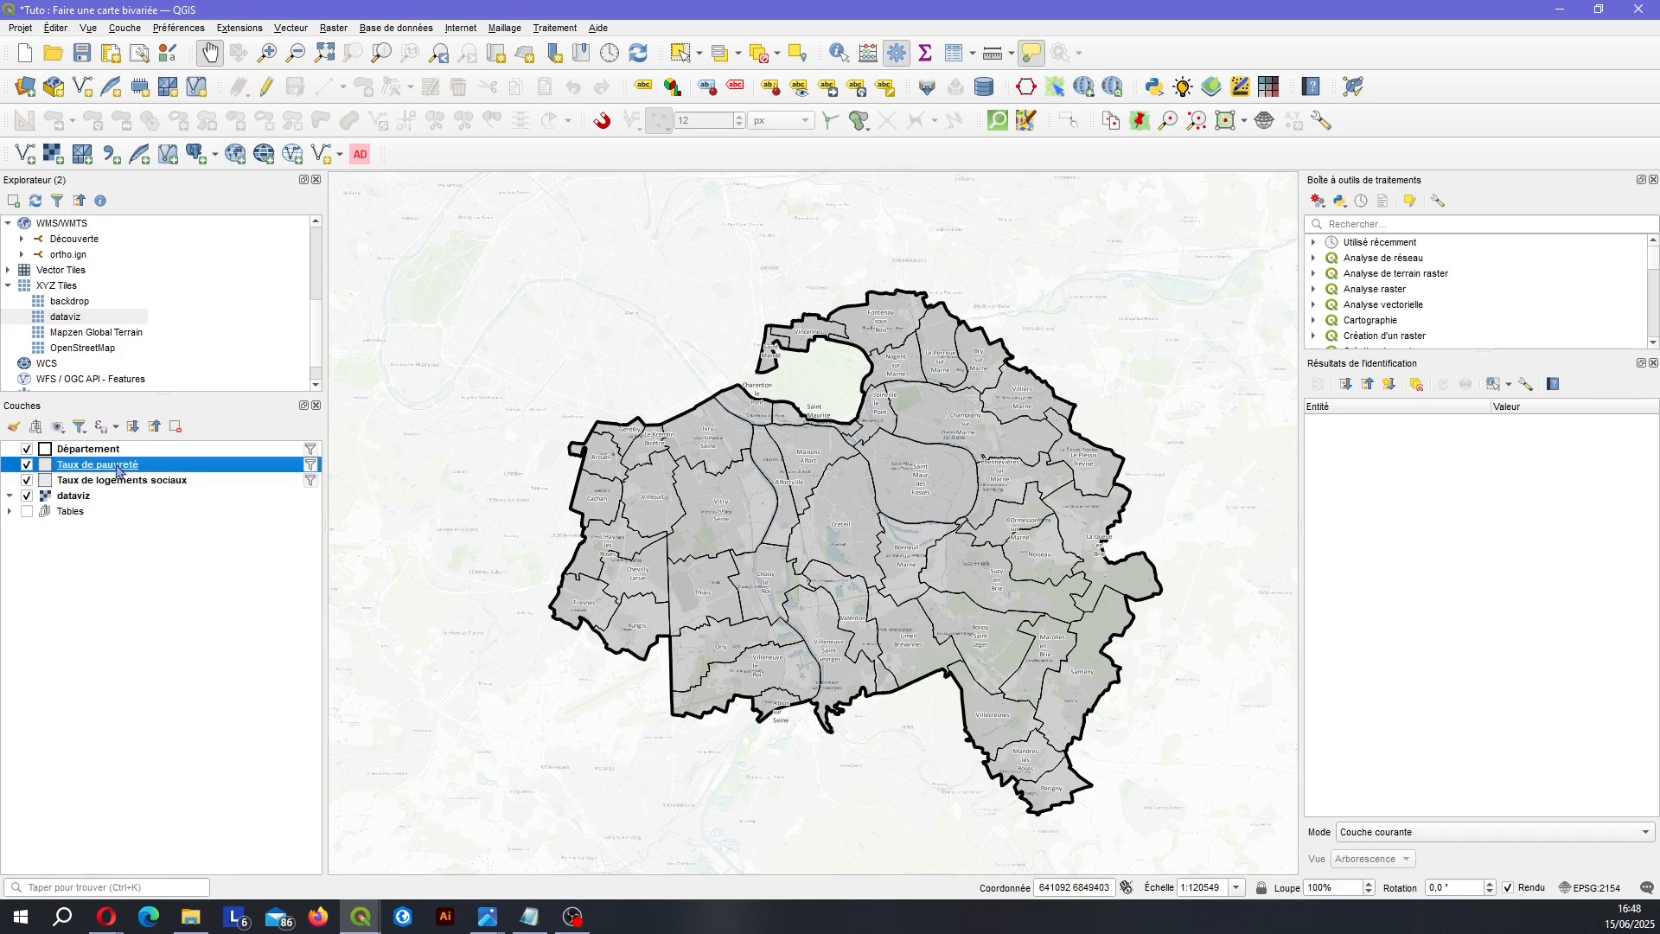
double_click(117, 470)
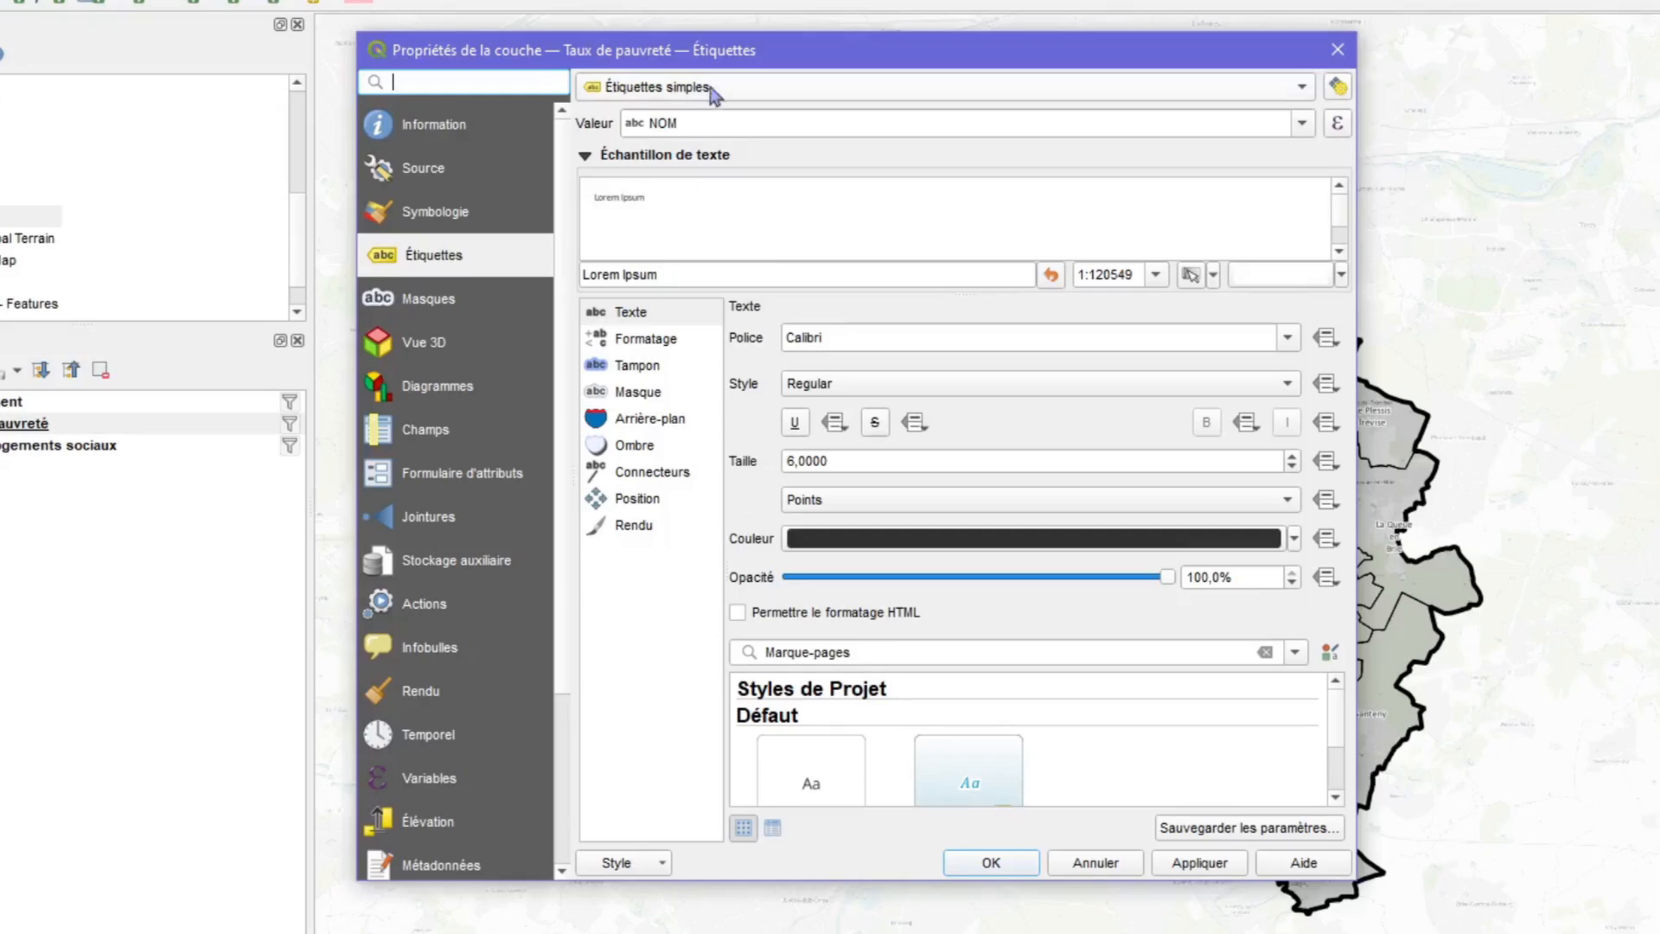
click(468, 224)
click(808, 84)
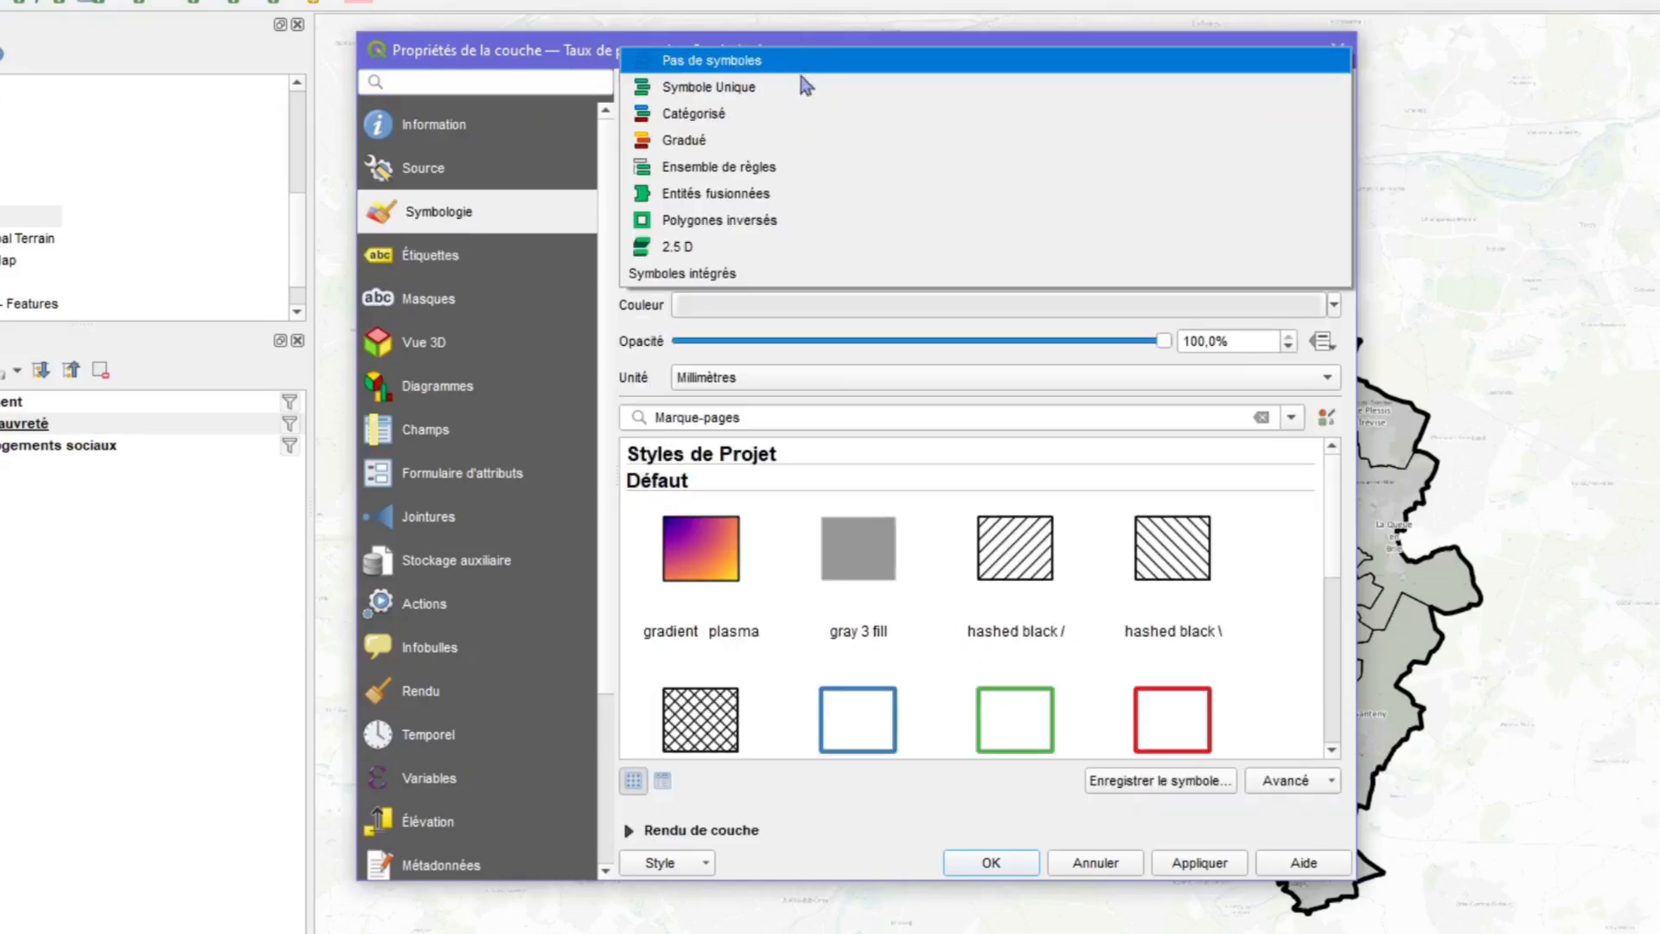
click(1111, 136)
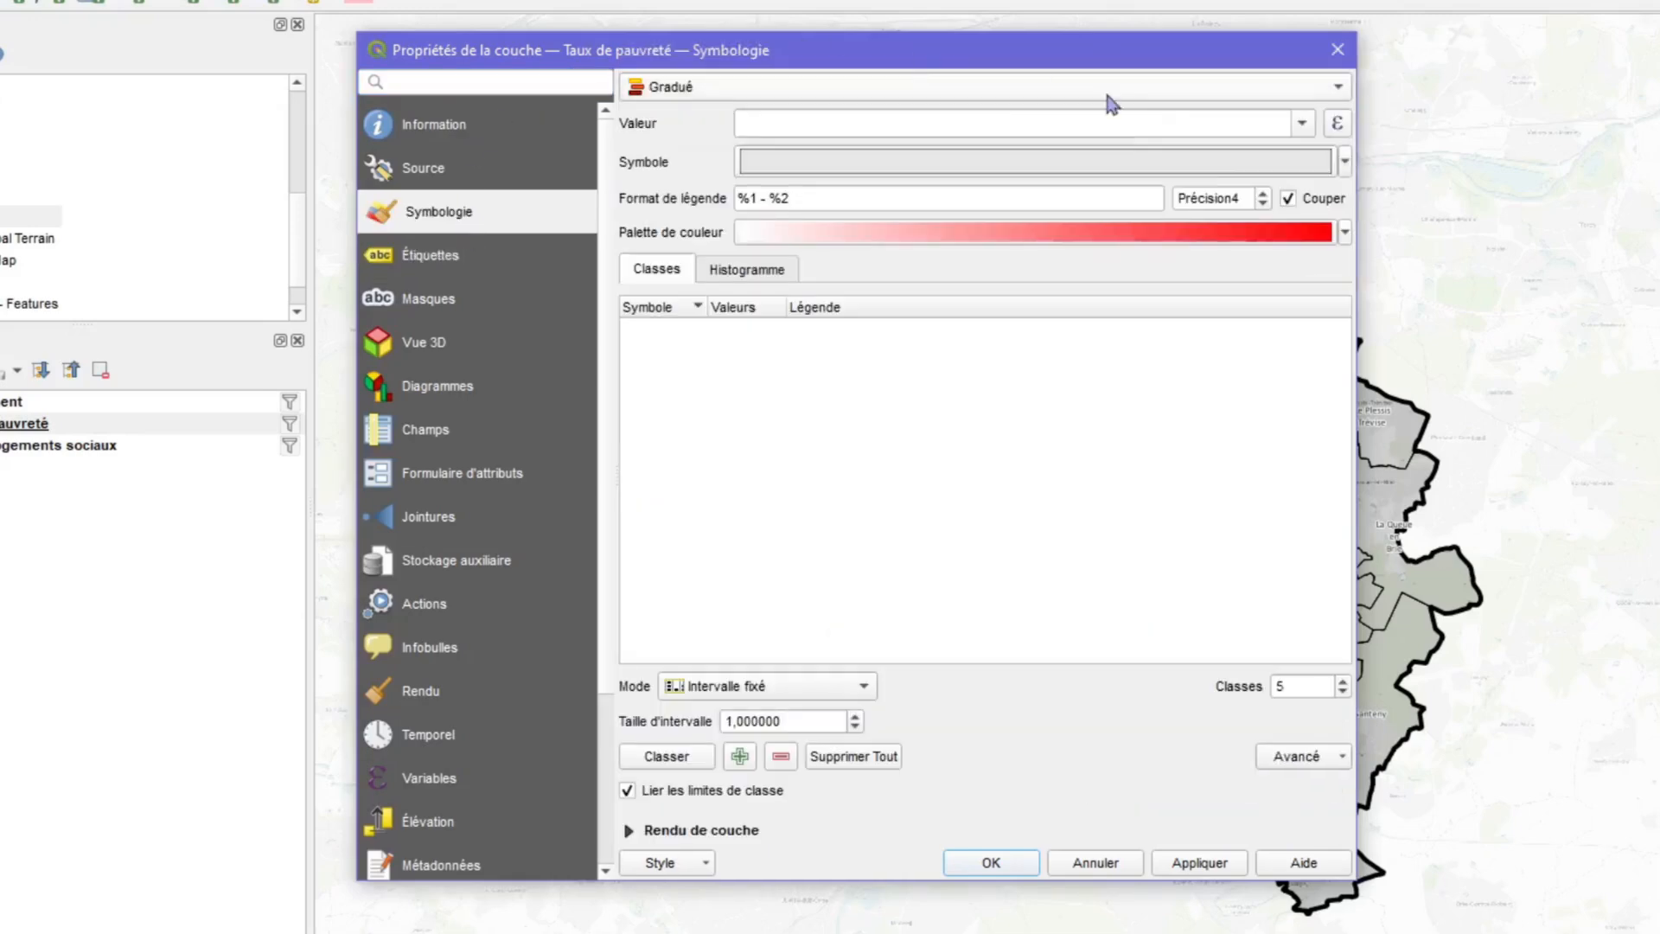
click(1301, 123)
click(973, 333)
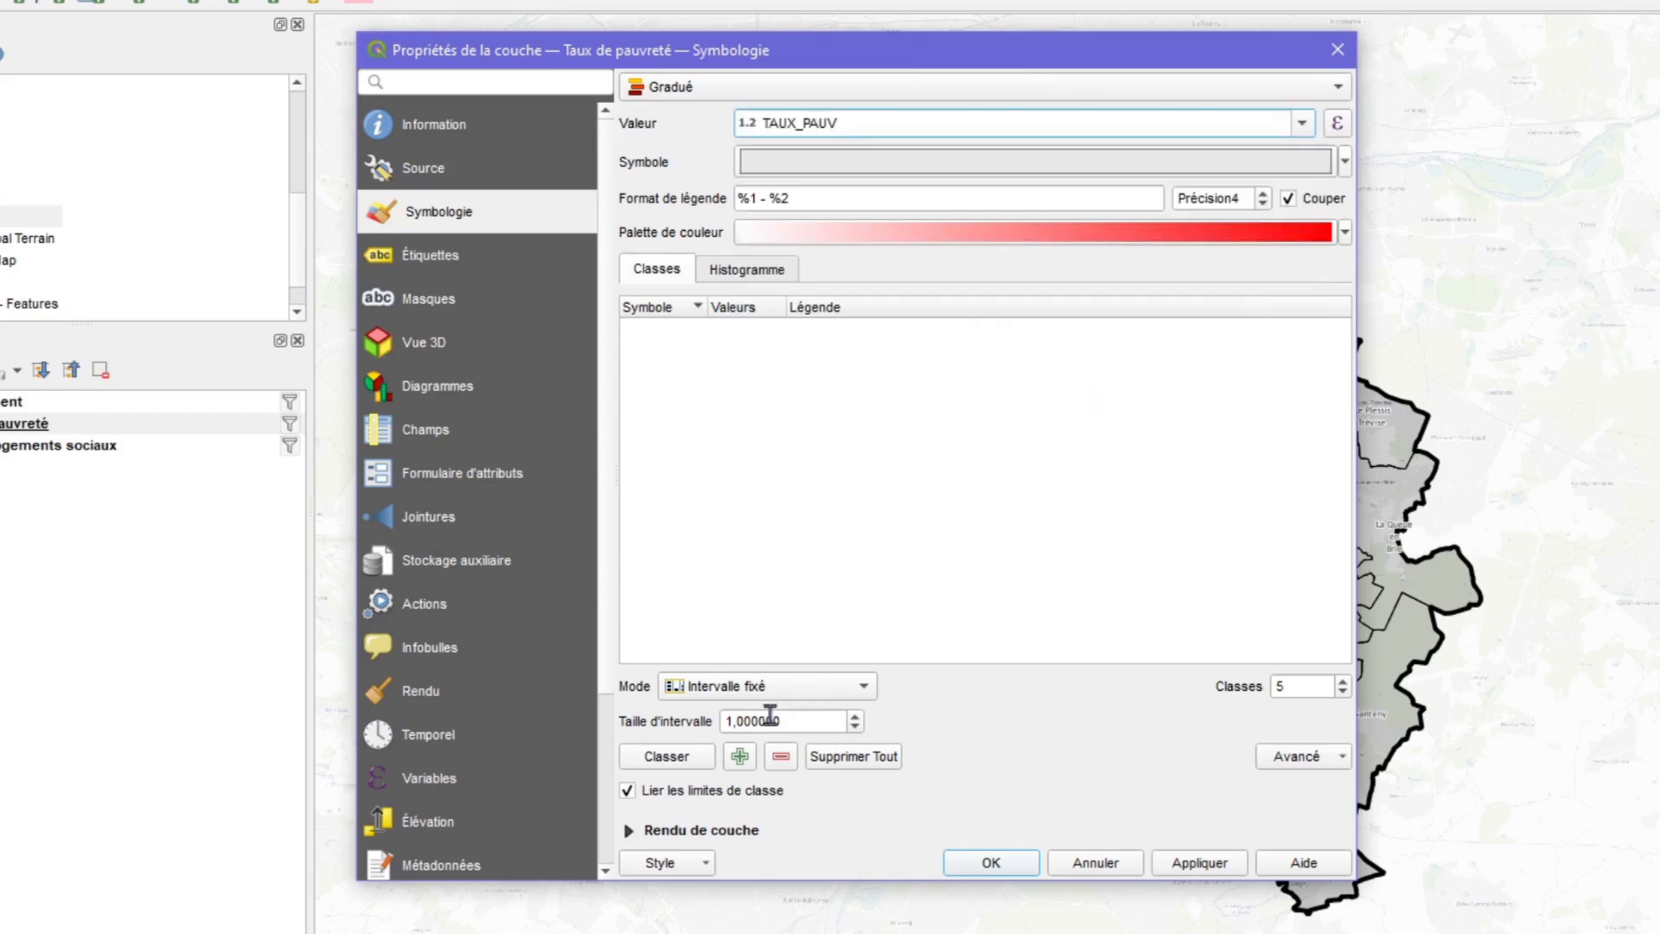
Classify the poverty rate by equal count (Nombre égal, Quantile) into 3 classes.
click(863, 686)
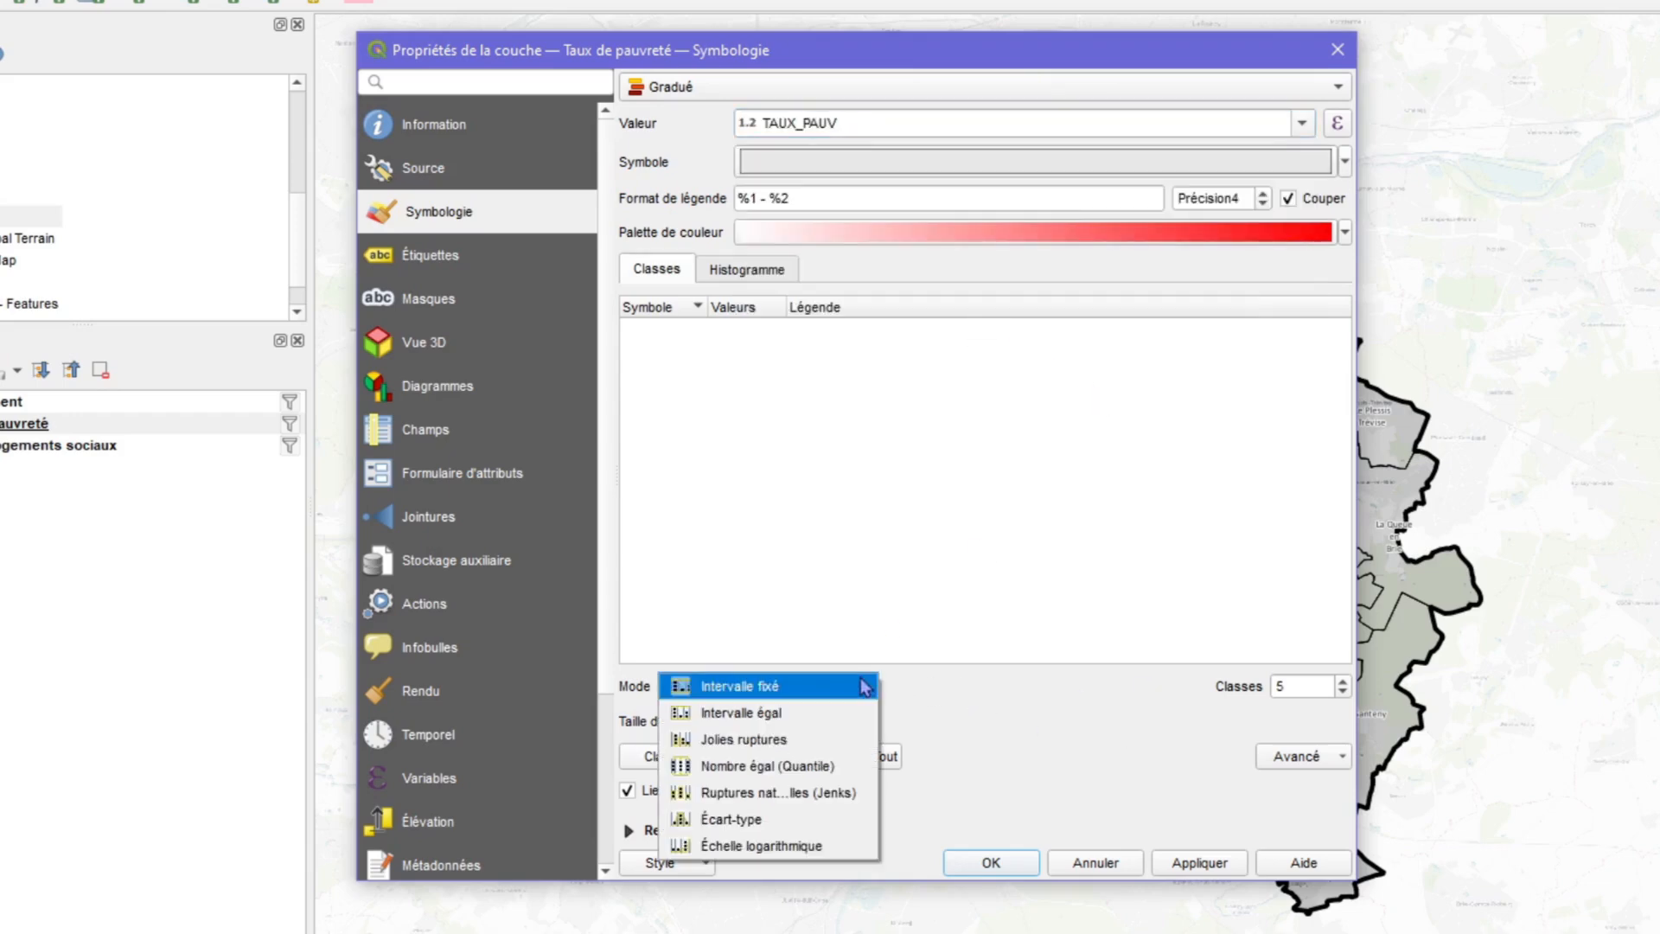
click(817, 766)
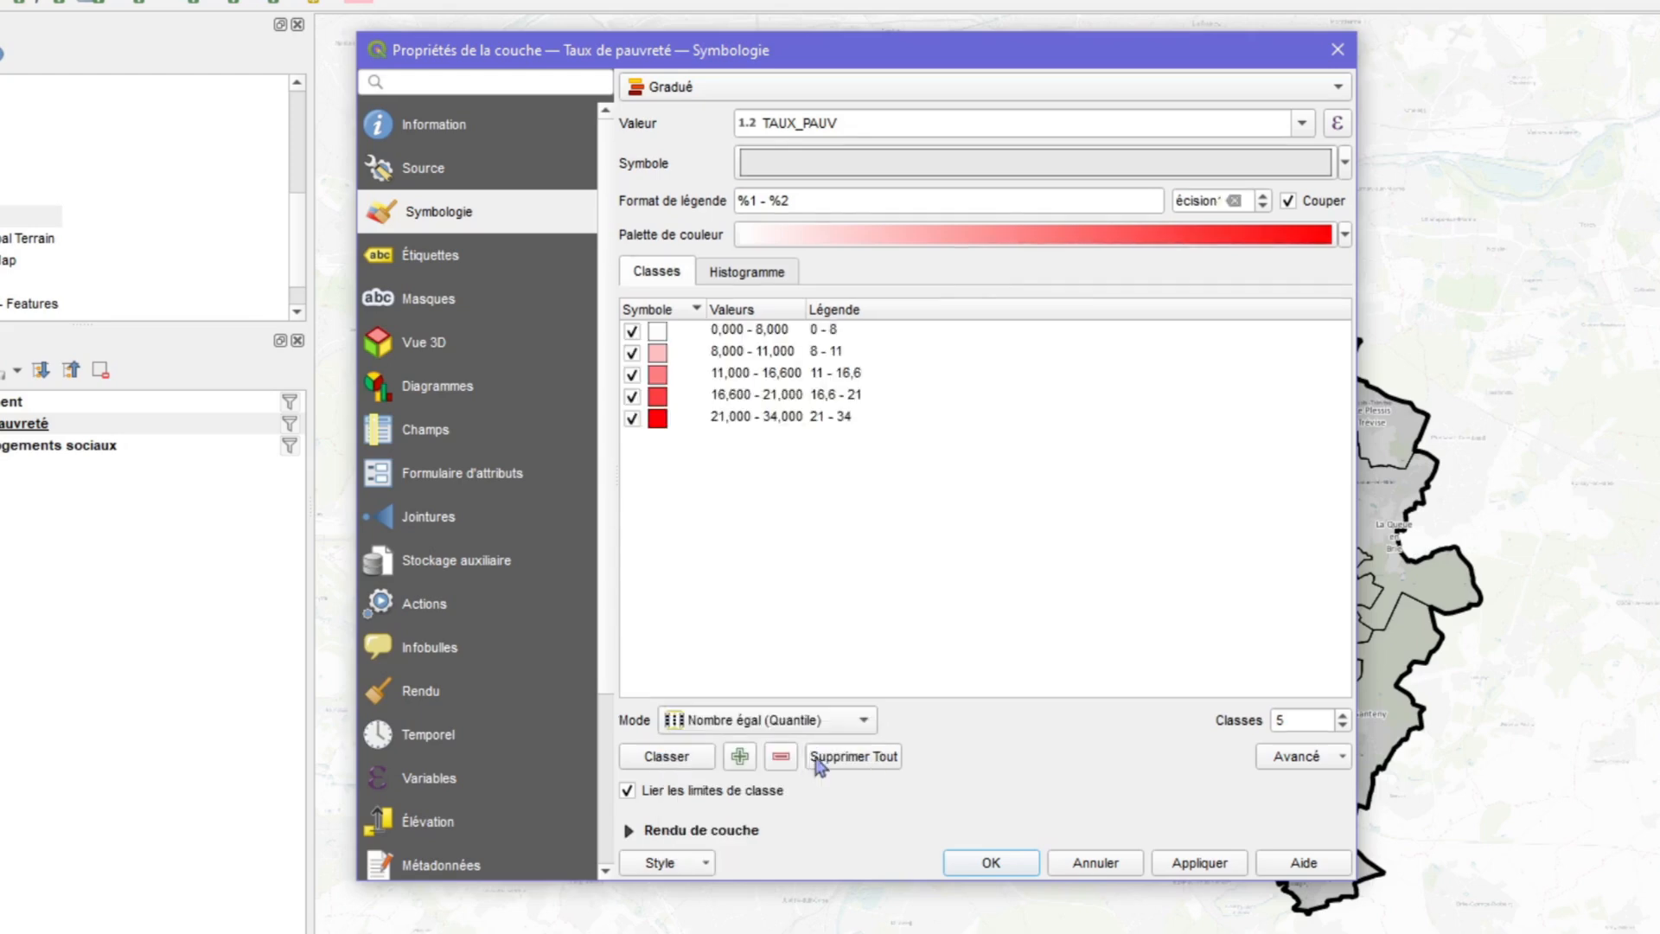
double_click(1303, 720)
text(3)
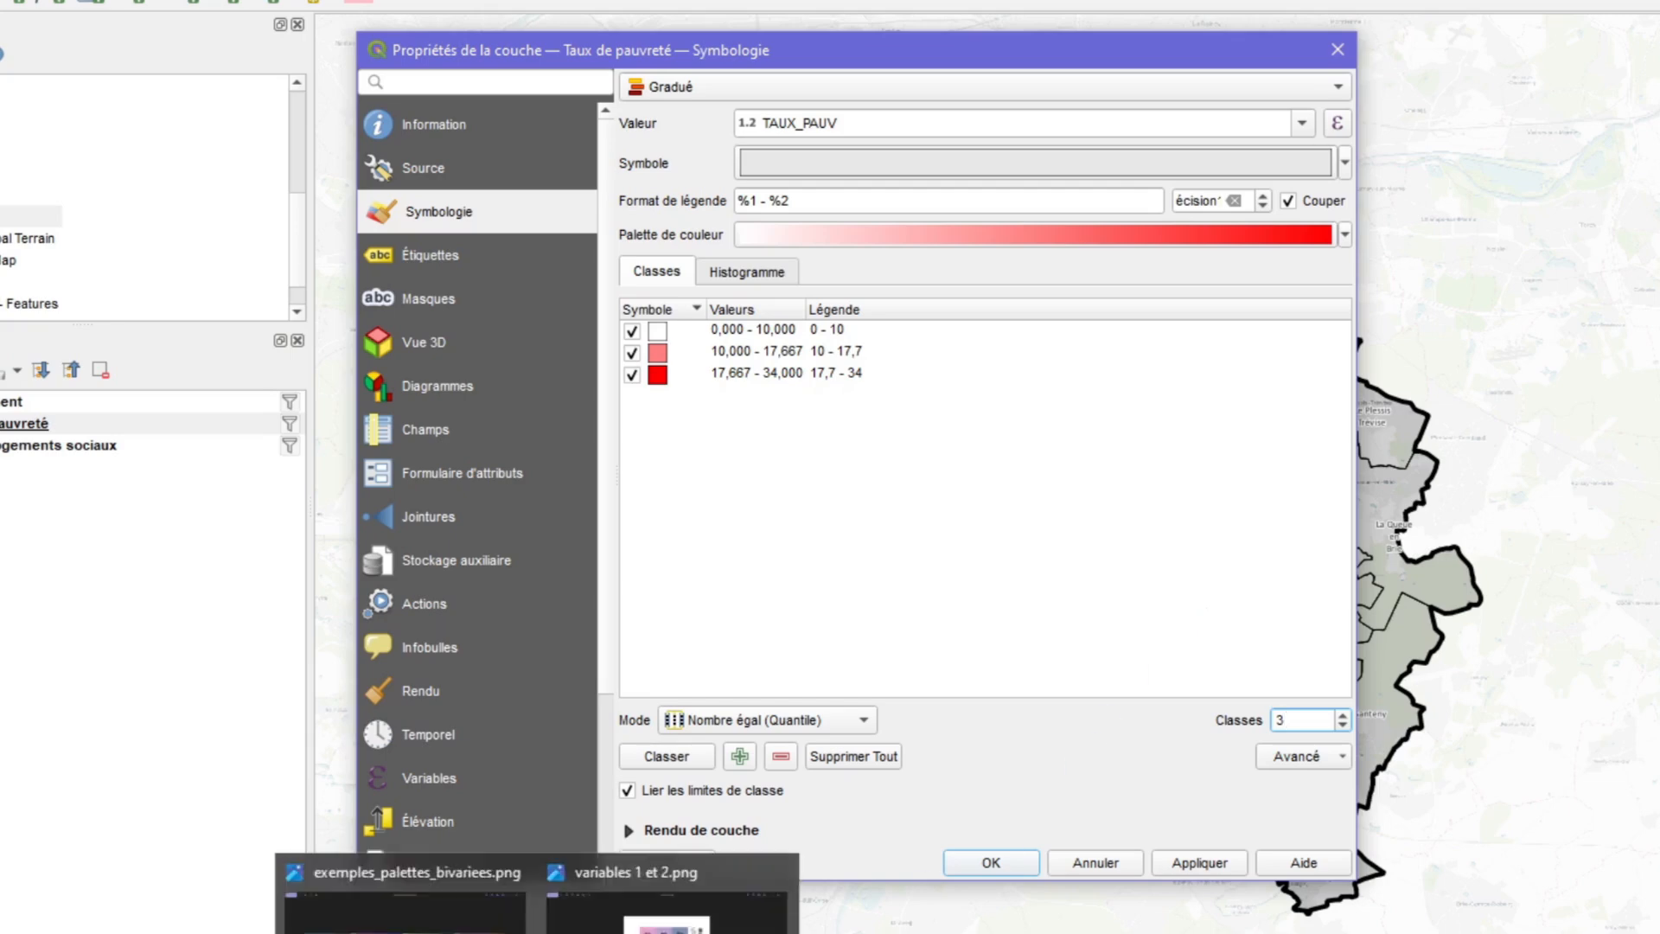
Apply the "Variable 1 (biv)" colour ramp to the "Taux de pauvreté" layer and hide the "Taux de logements sociaux" layer.
click(396, 883)
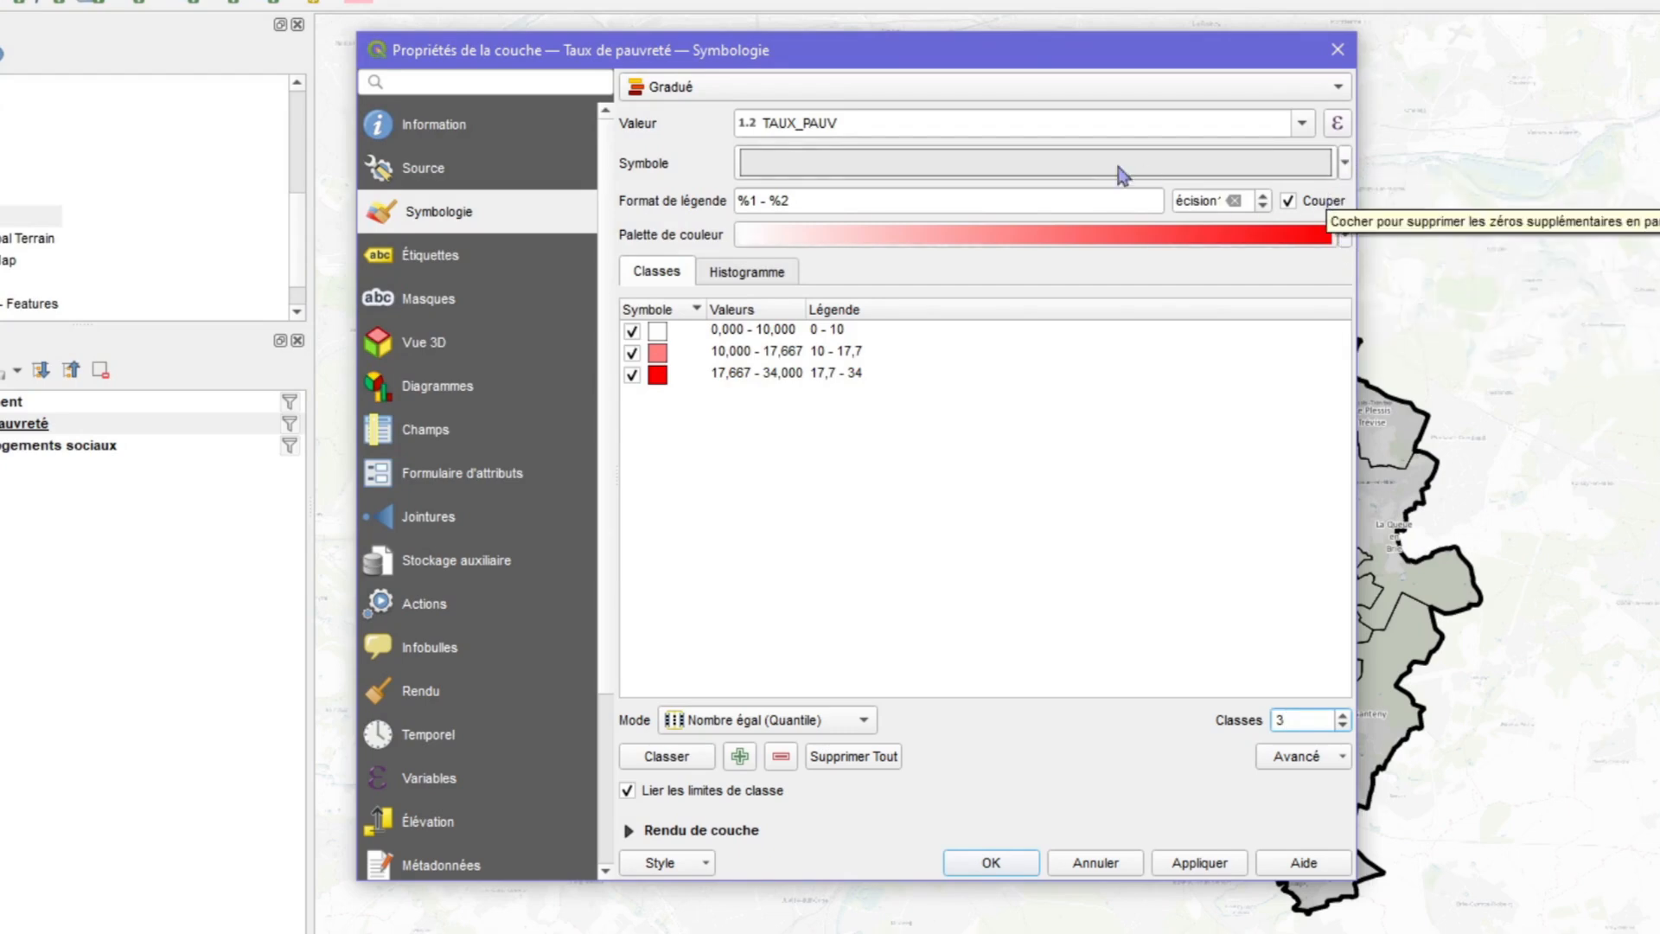
click(1344, 234)
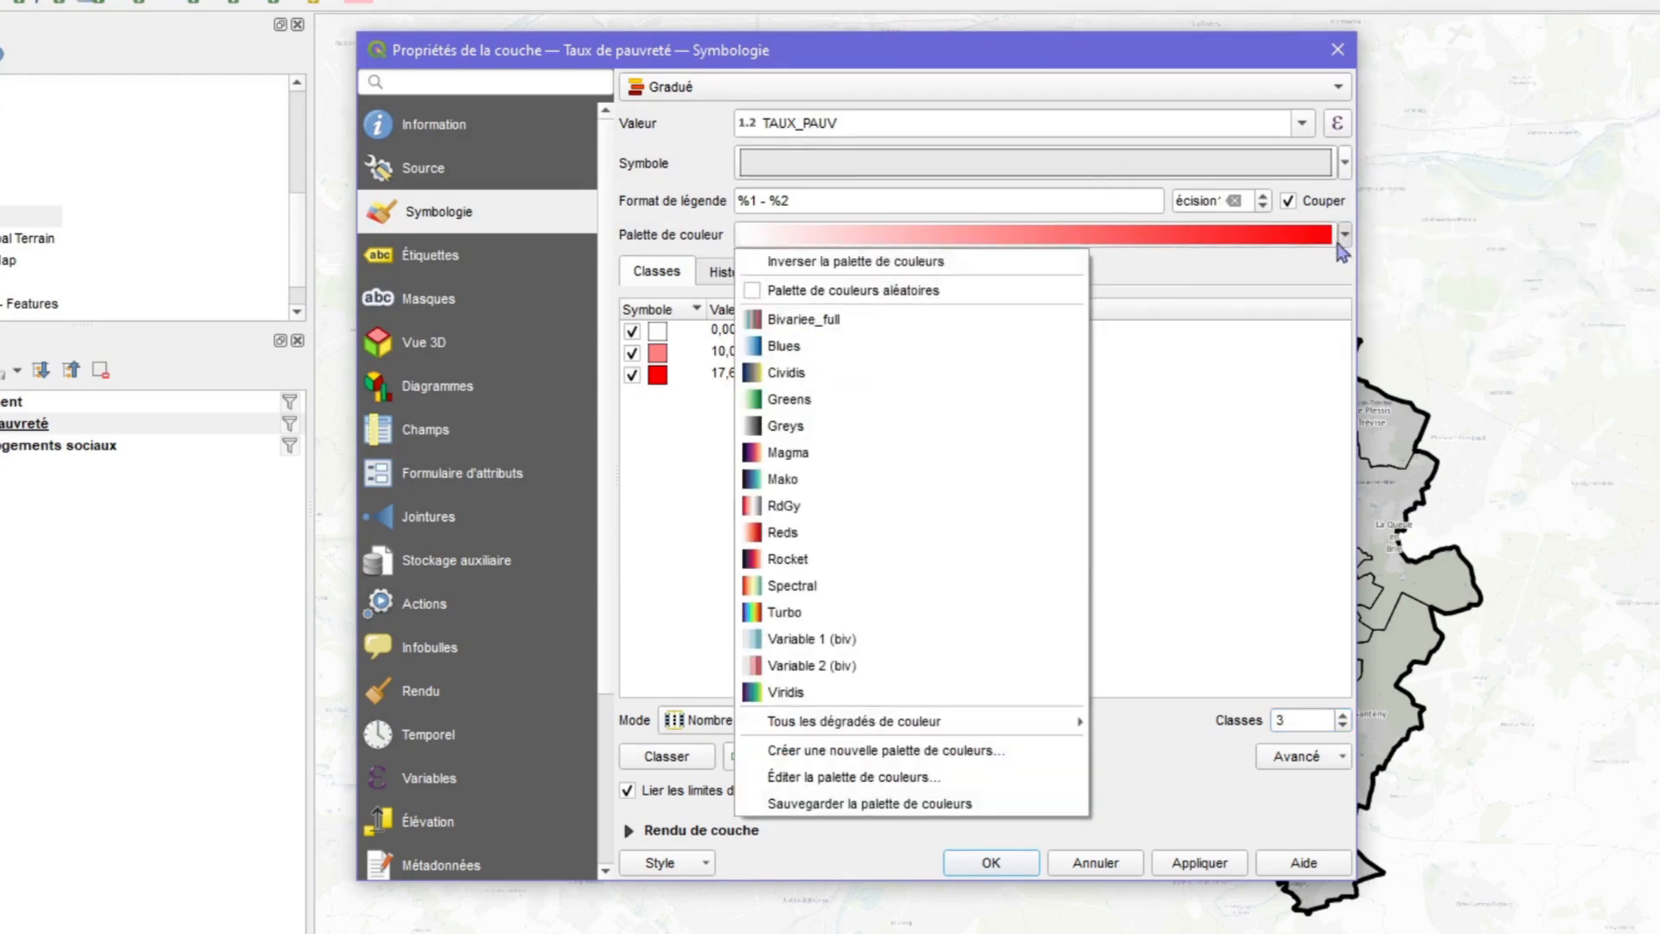
click(963, 651)
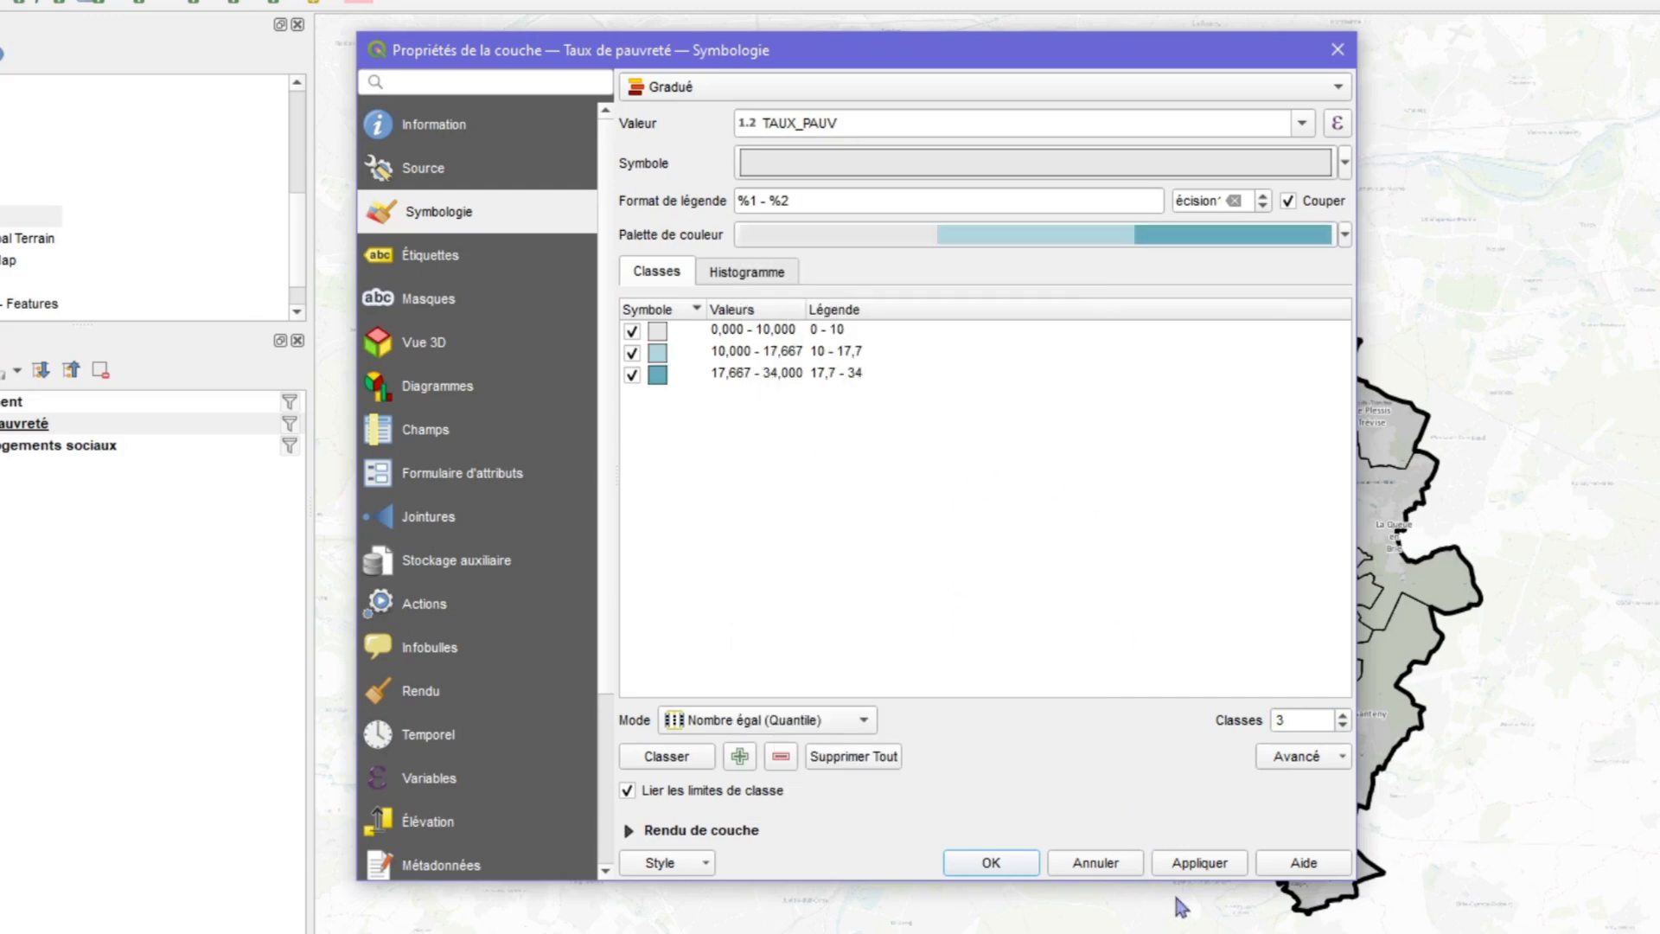
click(991, 863)
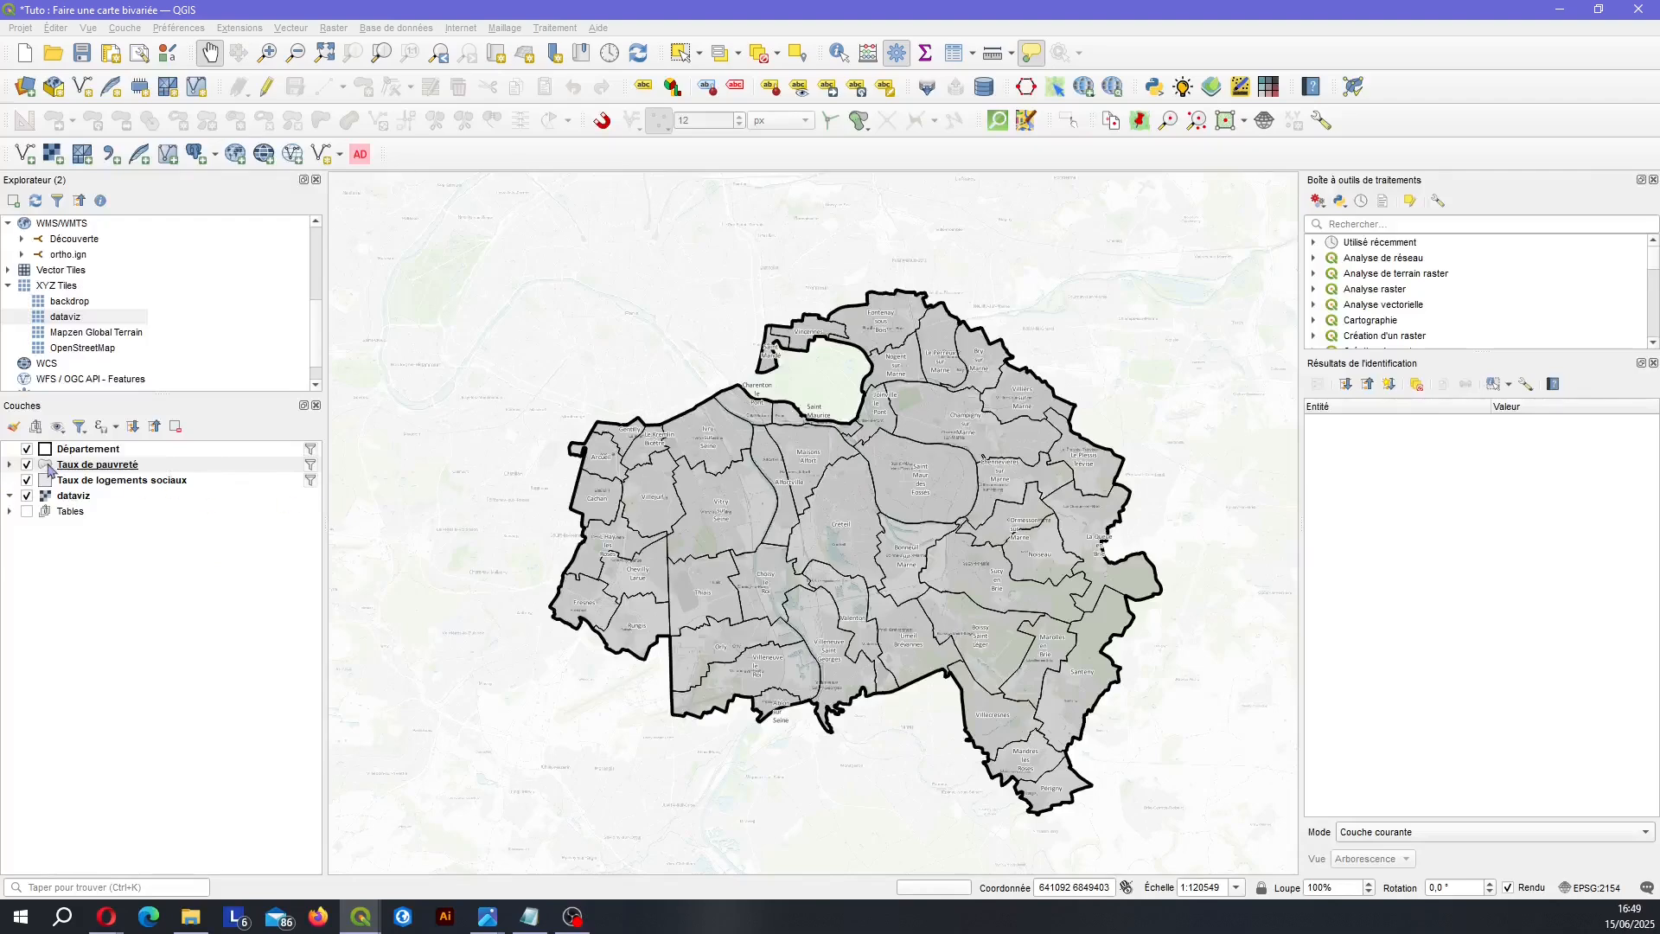
click(27, 480)
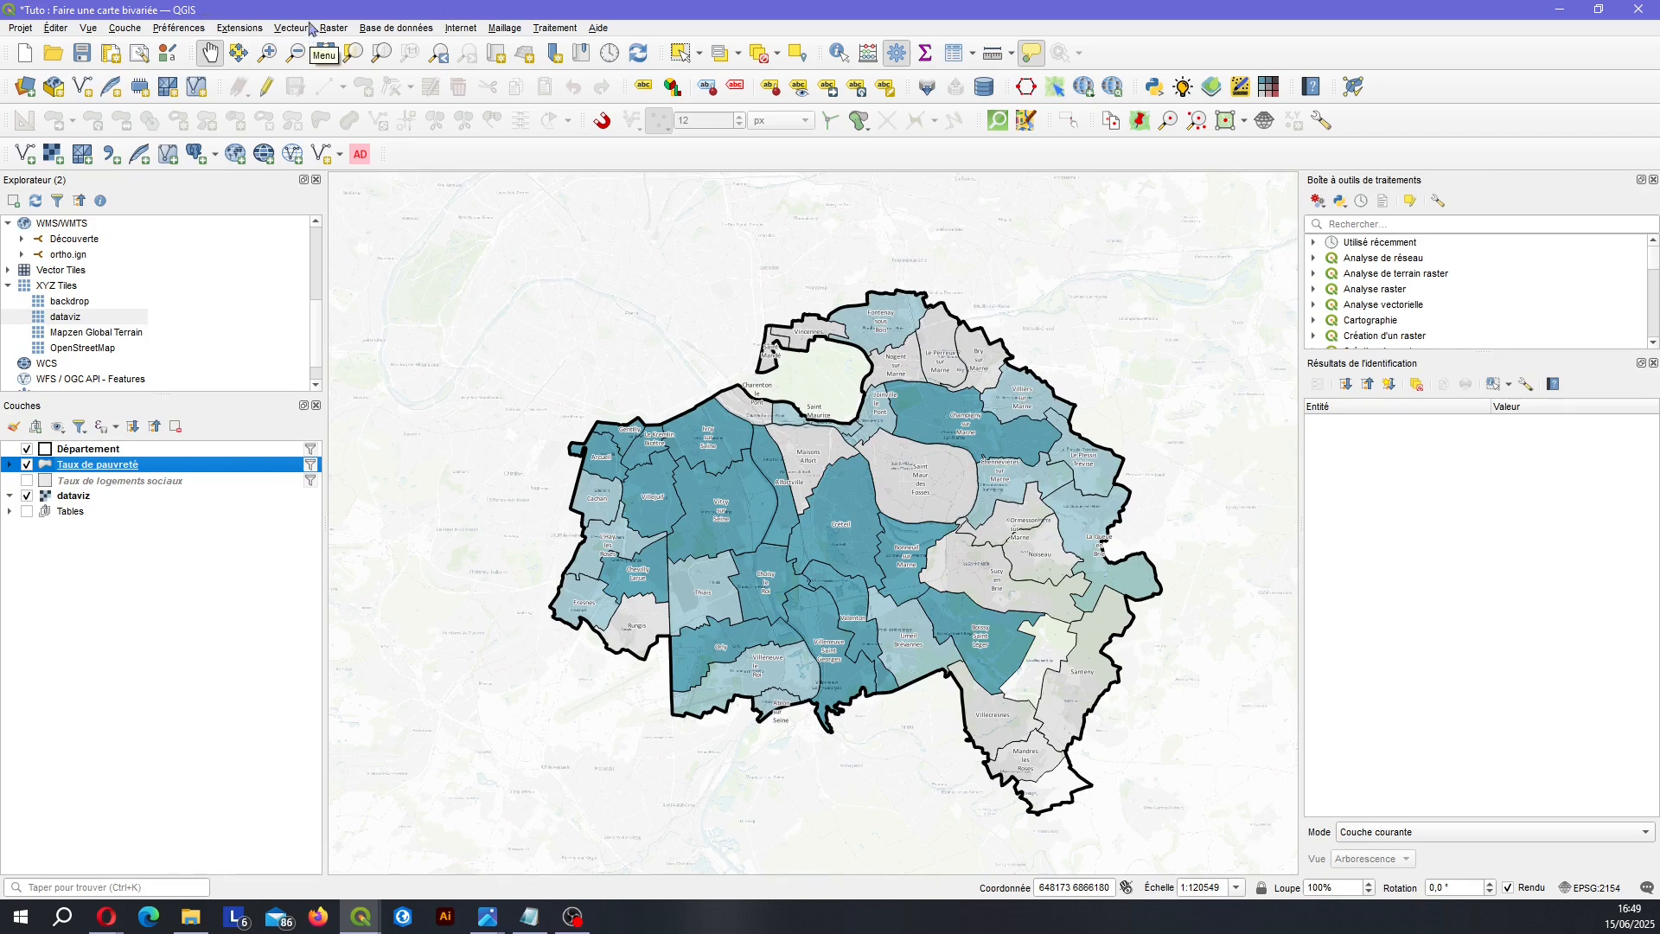
Examine the colour ramps in the style manager and the settings for a new preset ramp (Préréglages de couleur) without creating one.
click(177, 28)
click(279, 73)
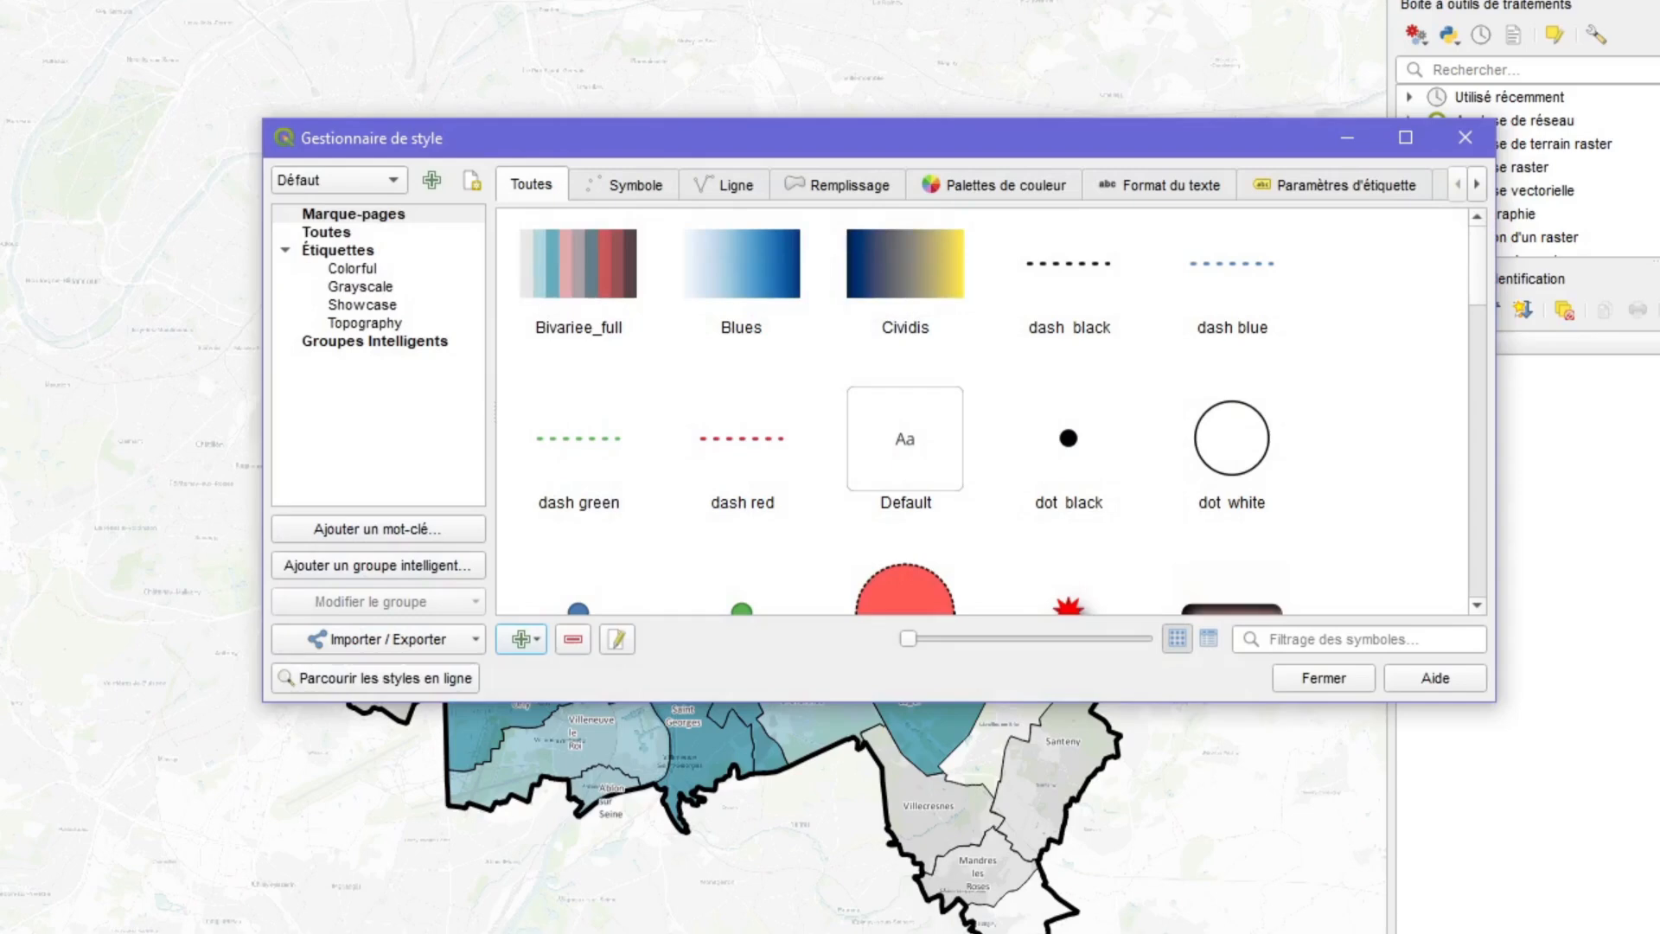
click(1043, 303)
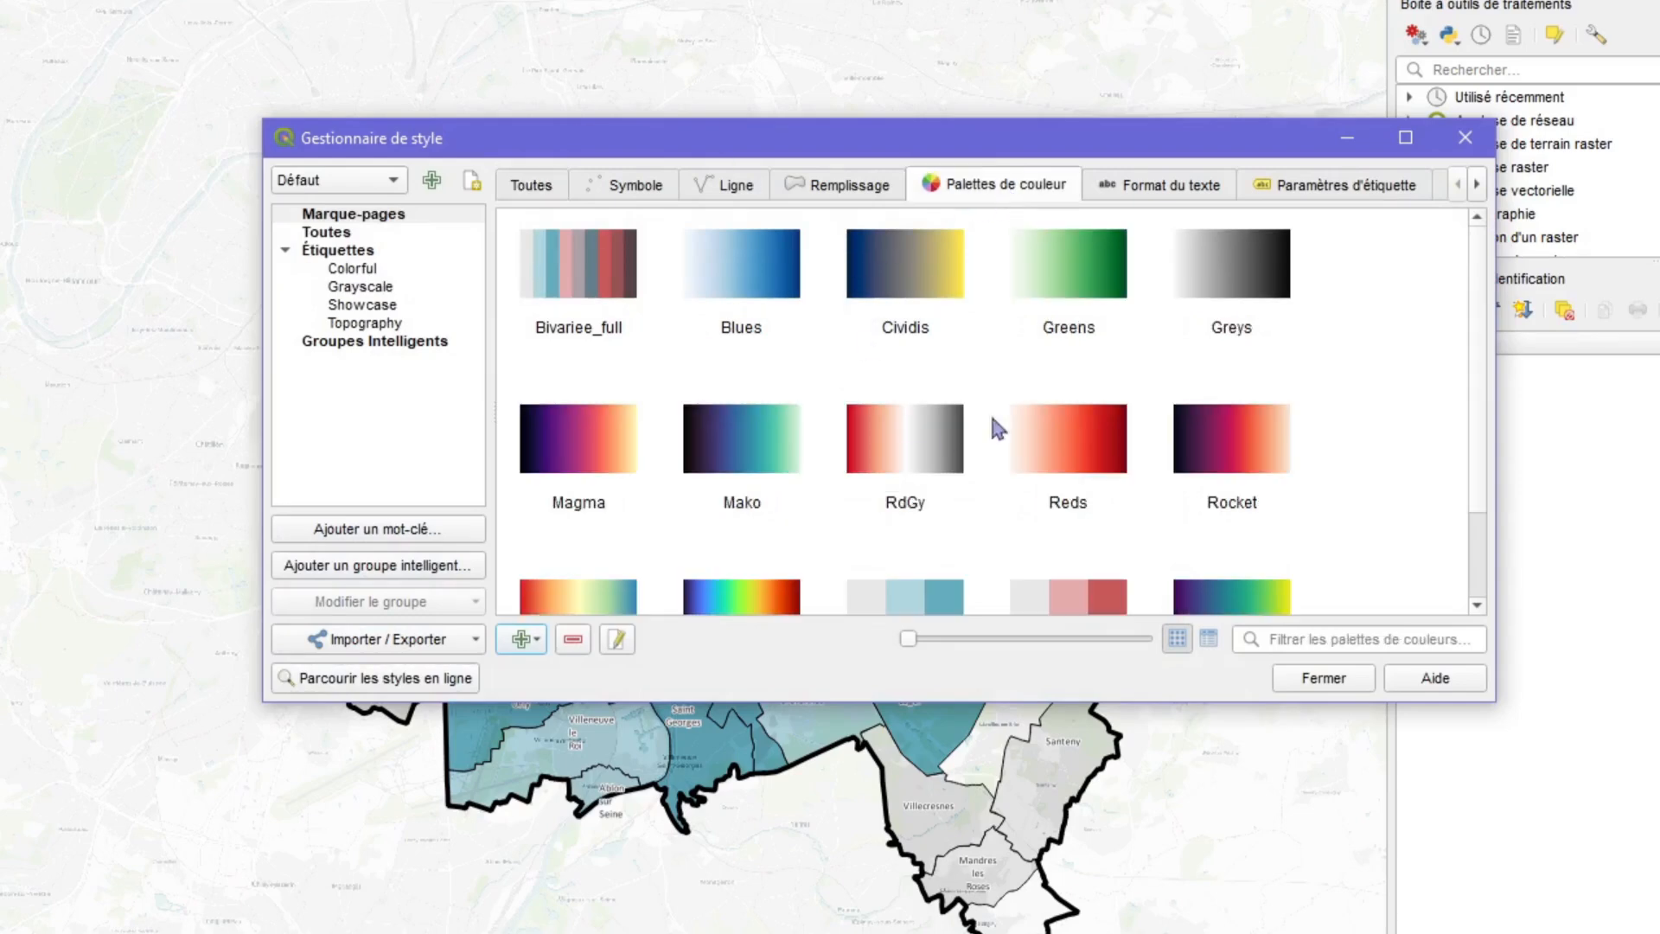
scroll(993, 430, down, 2)
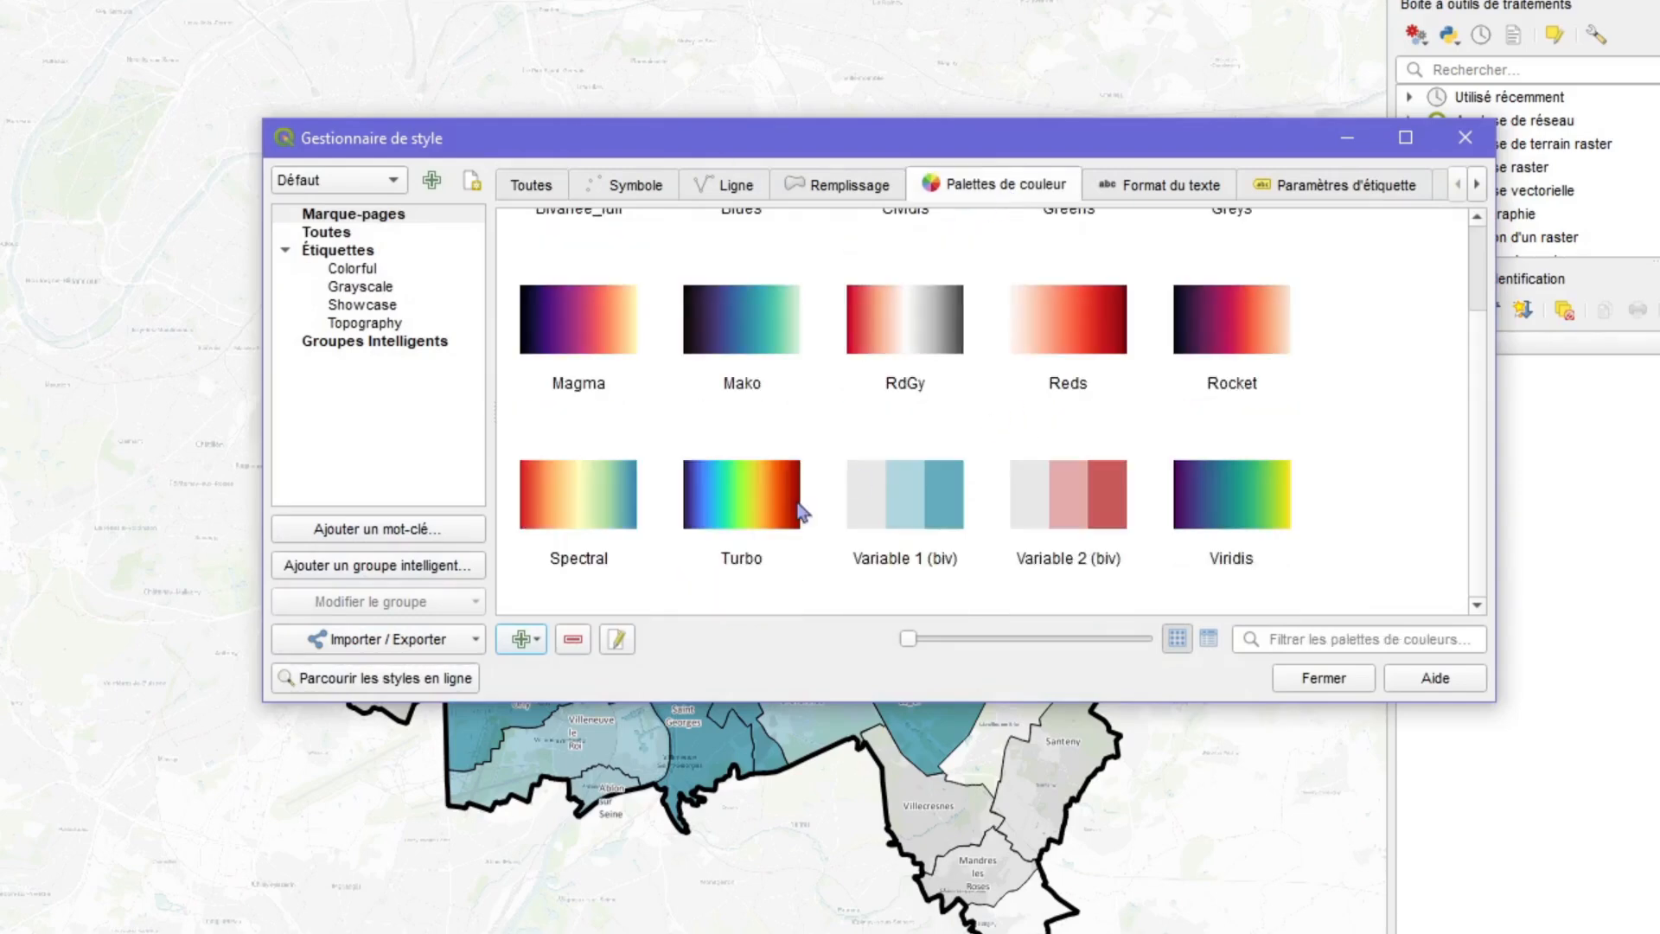
click(521, 638)
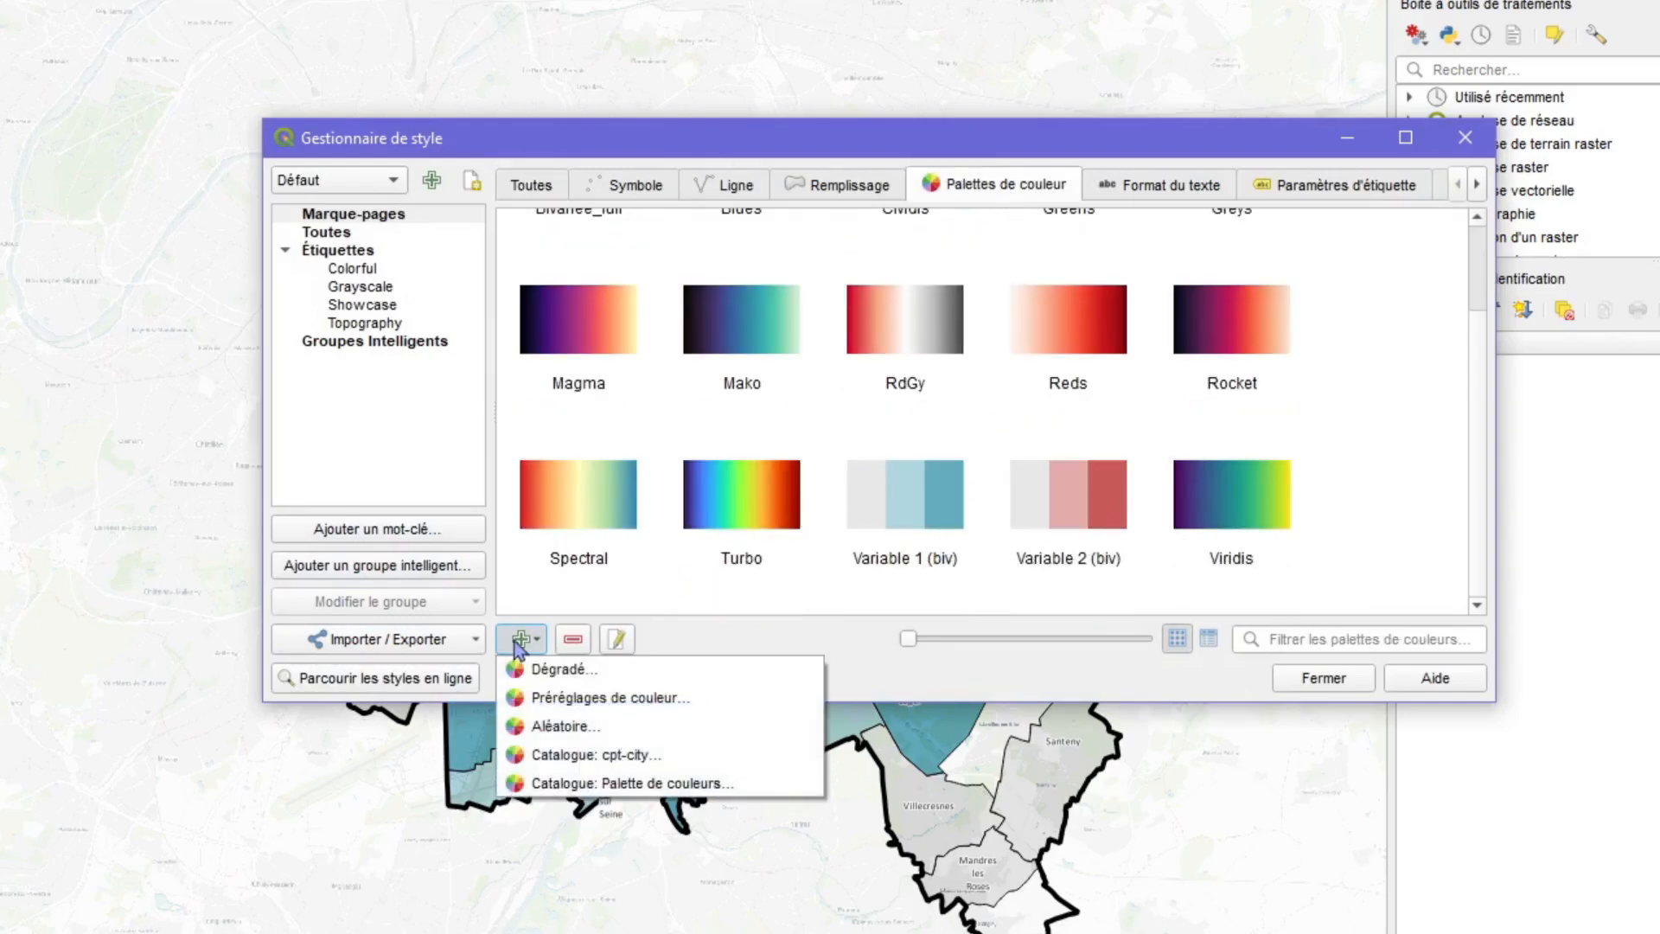
click(647, 700)
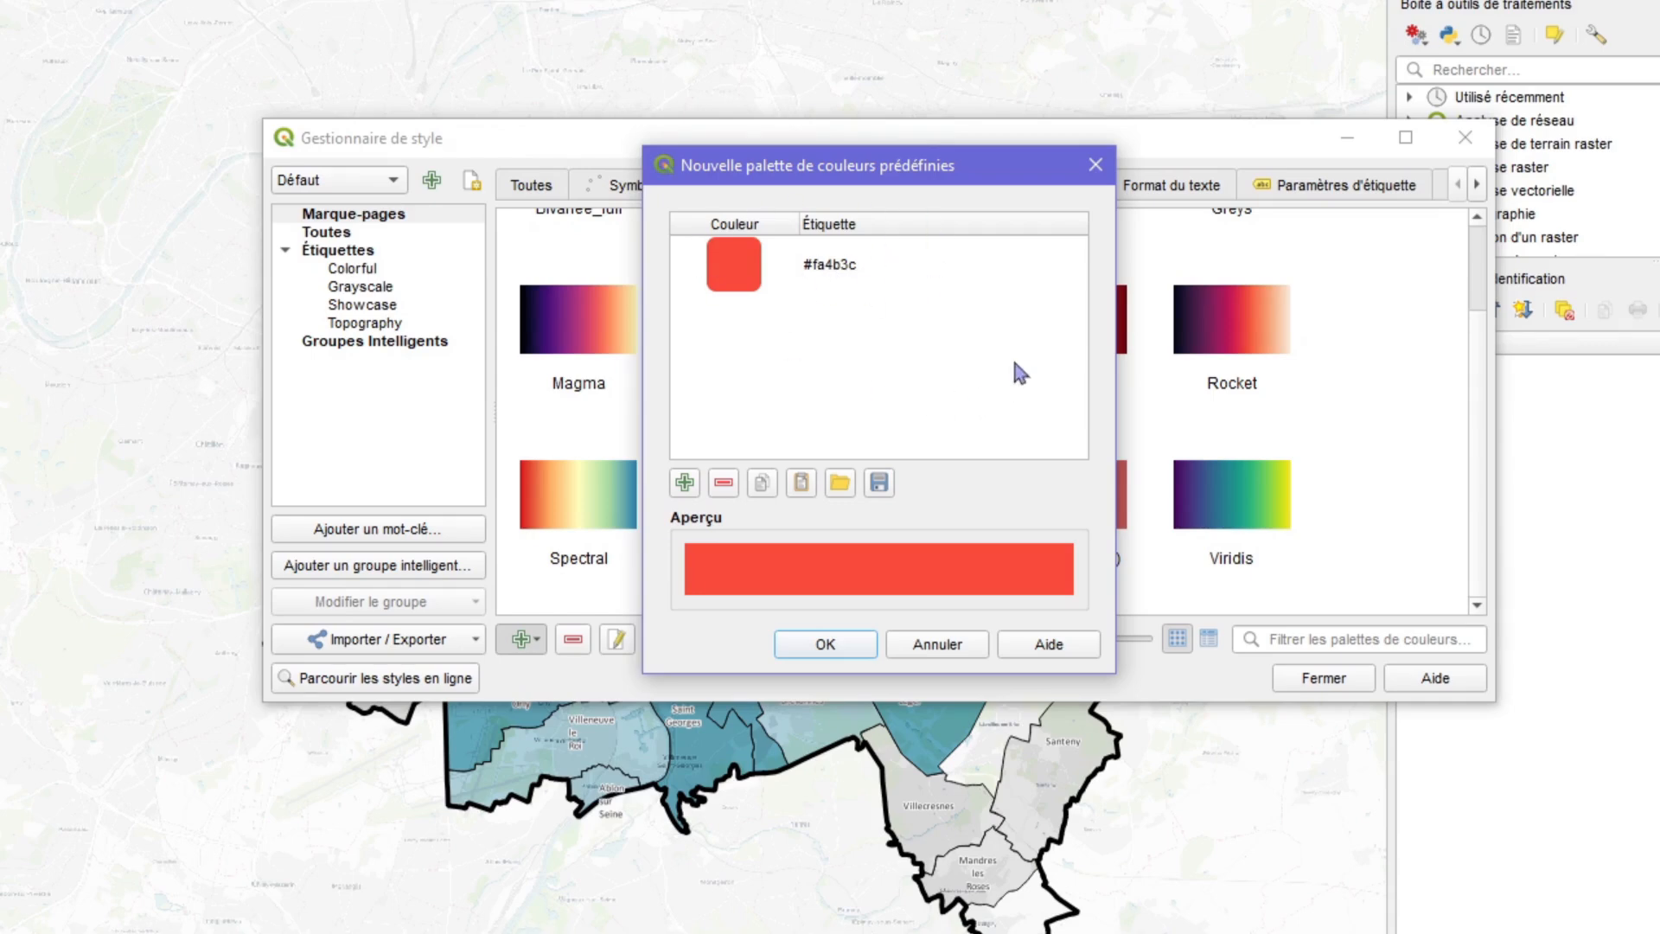
click(1095, 165)
Review the three colours of the "Variable 1 (biv)" ramp, look over the other saved ramps and close the style manager.
double_click(936, 525)
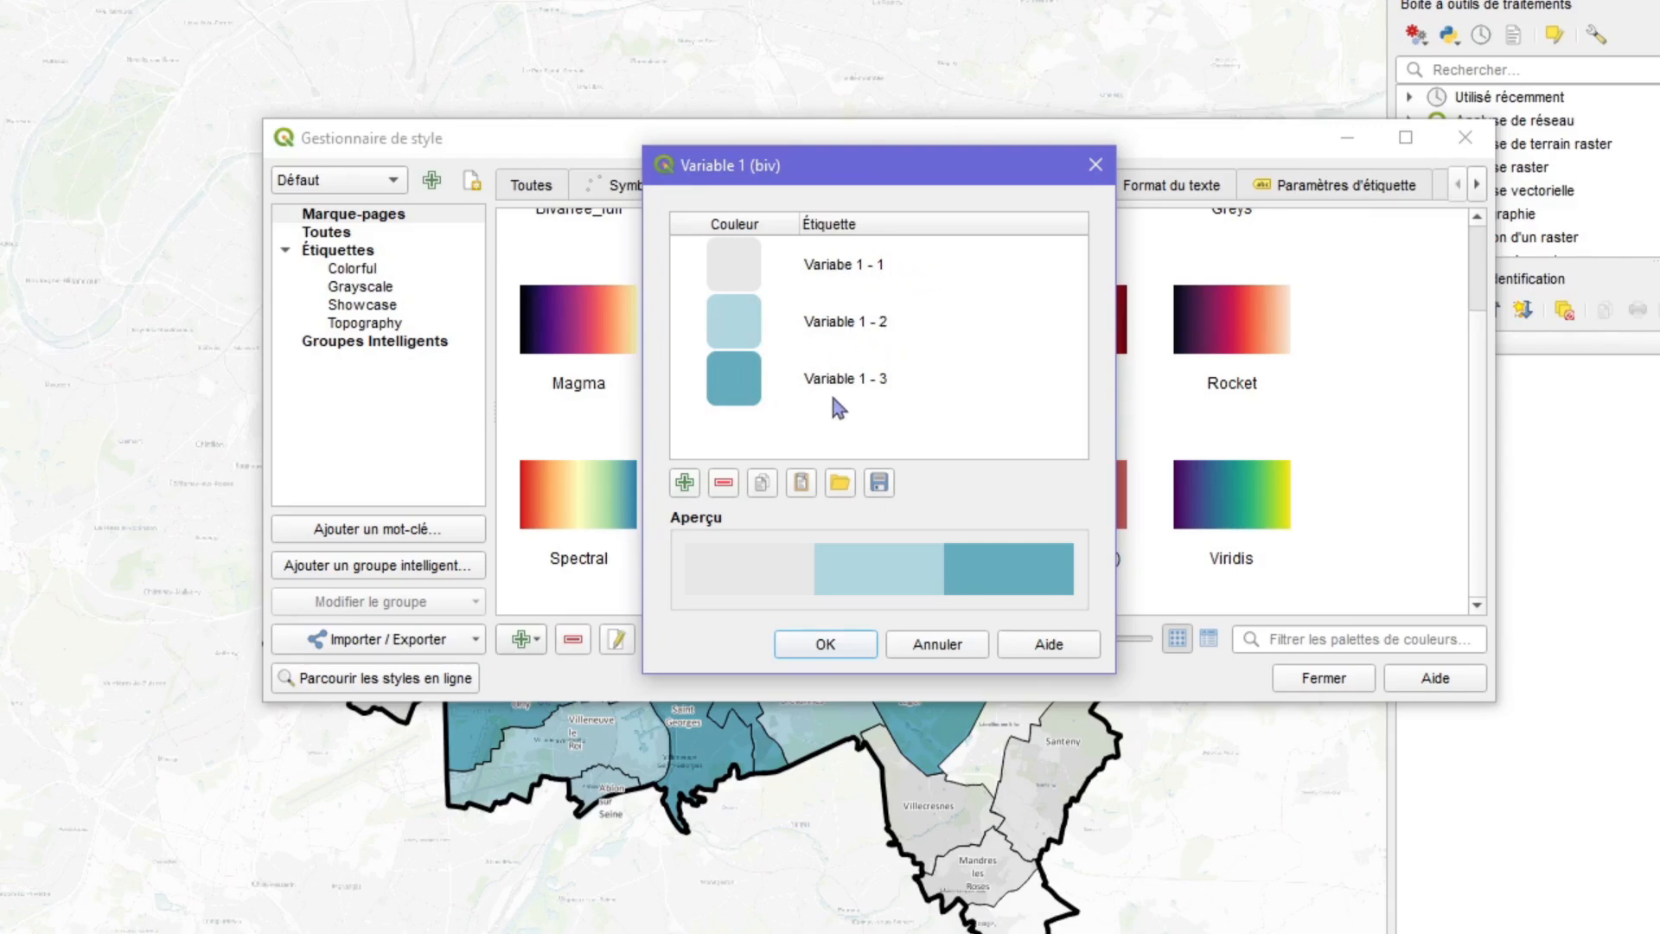
click(1094, 167)
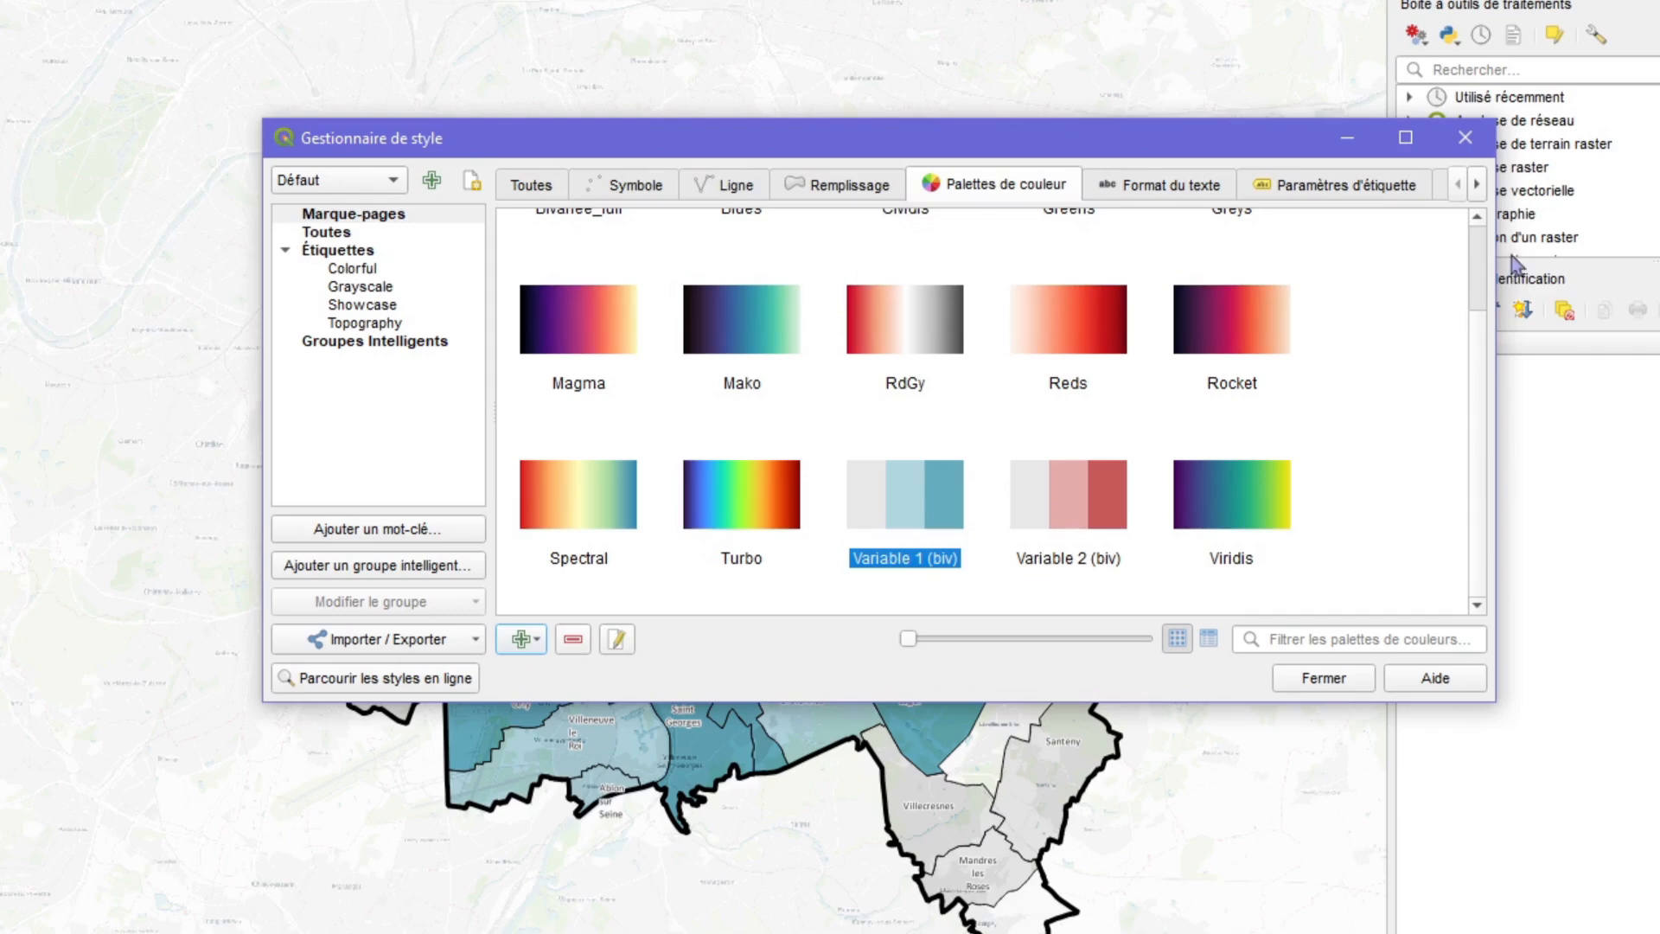
scroll(1248, 406, up, 2)
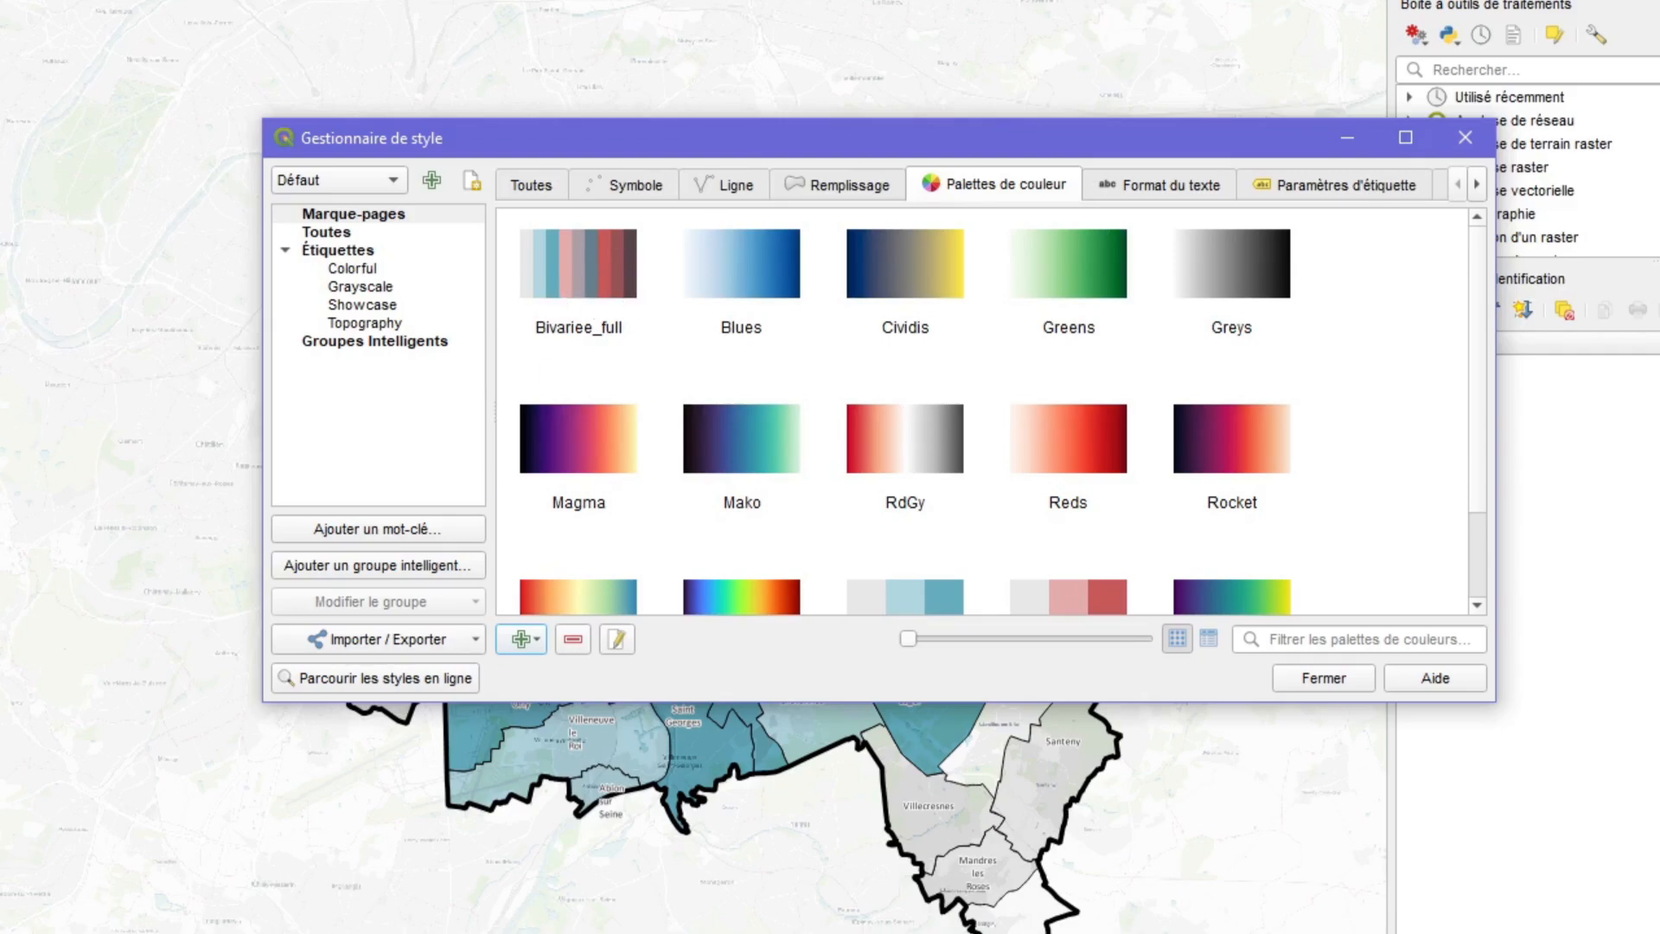
key(alt+Tab)
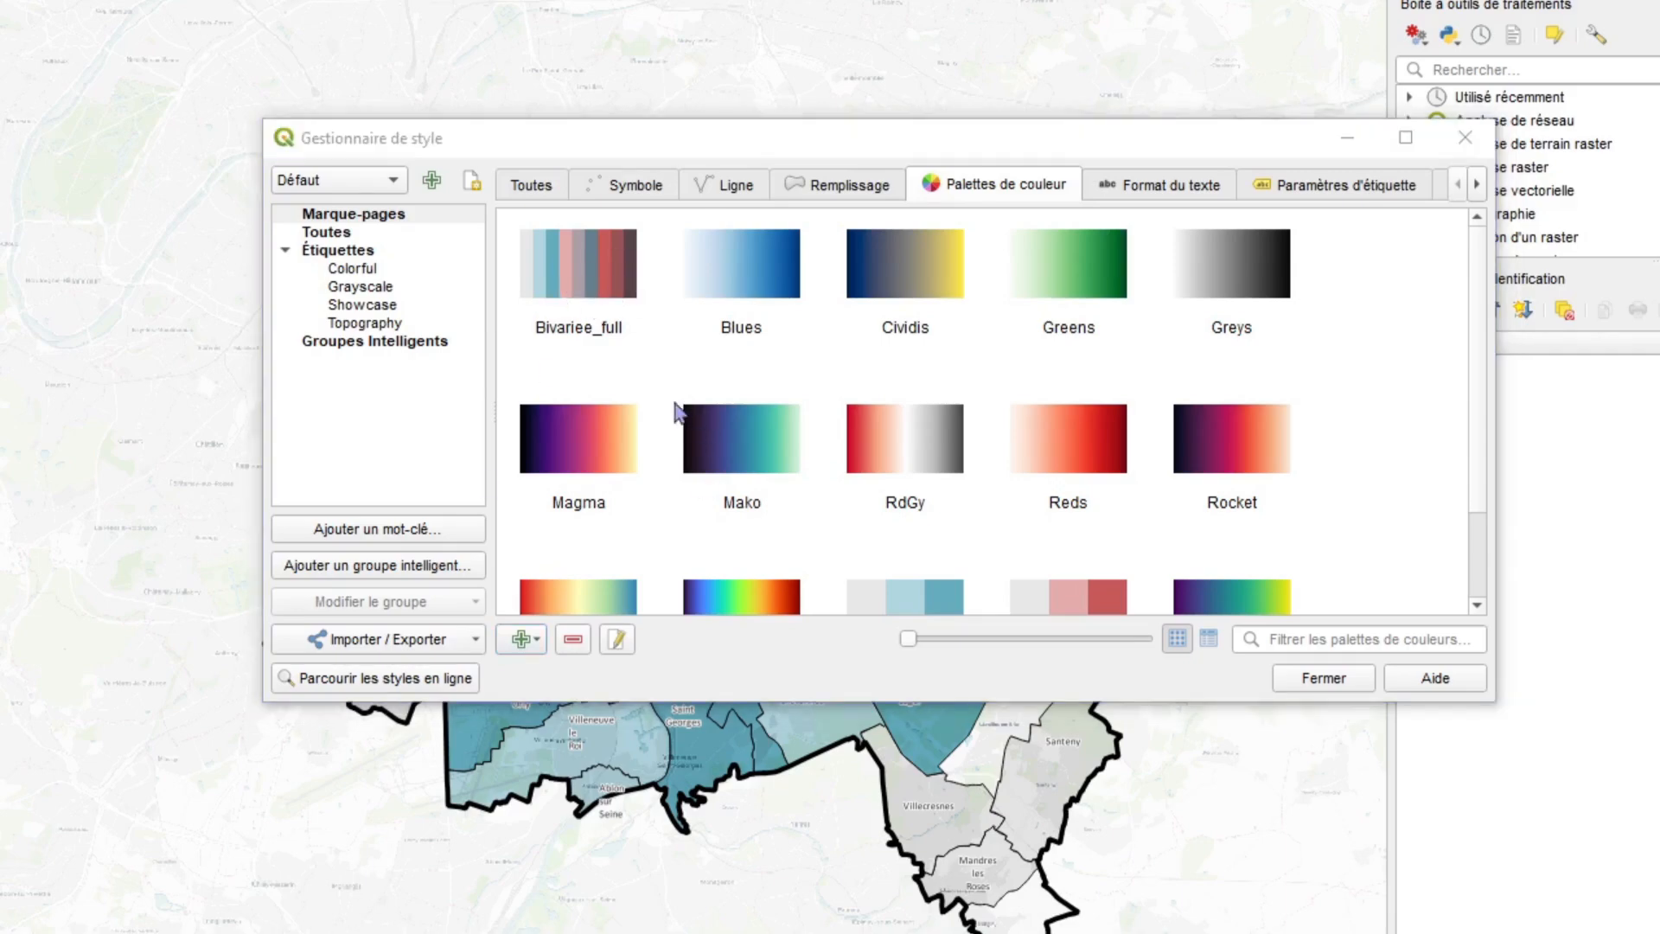
key(alt+Tab)
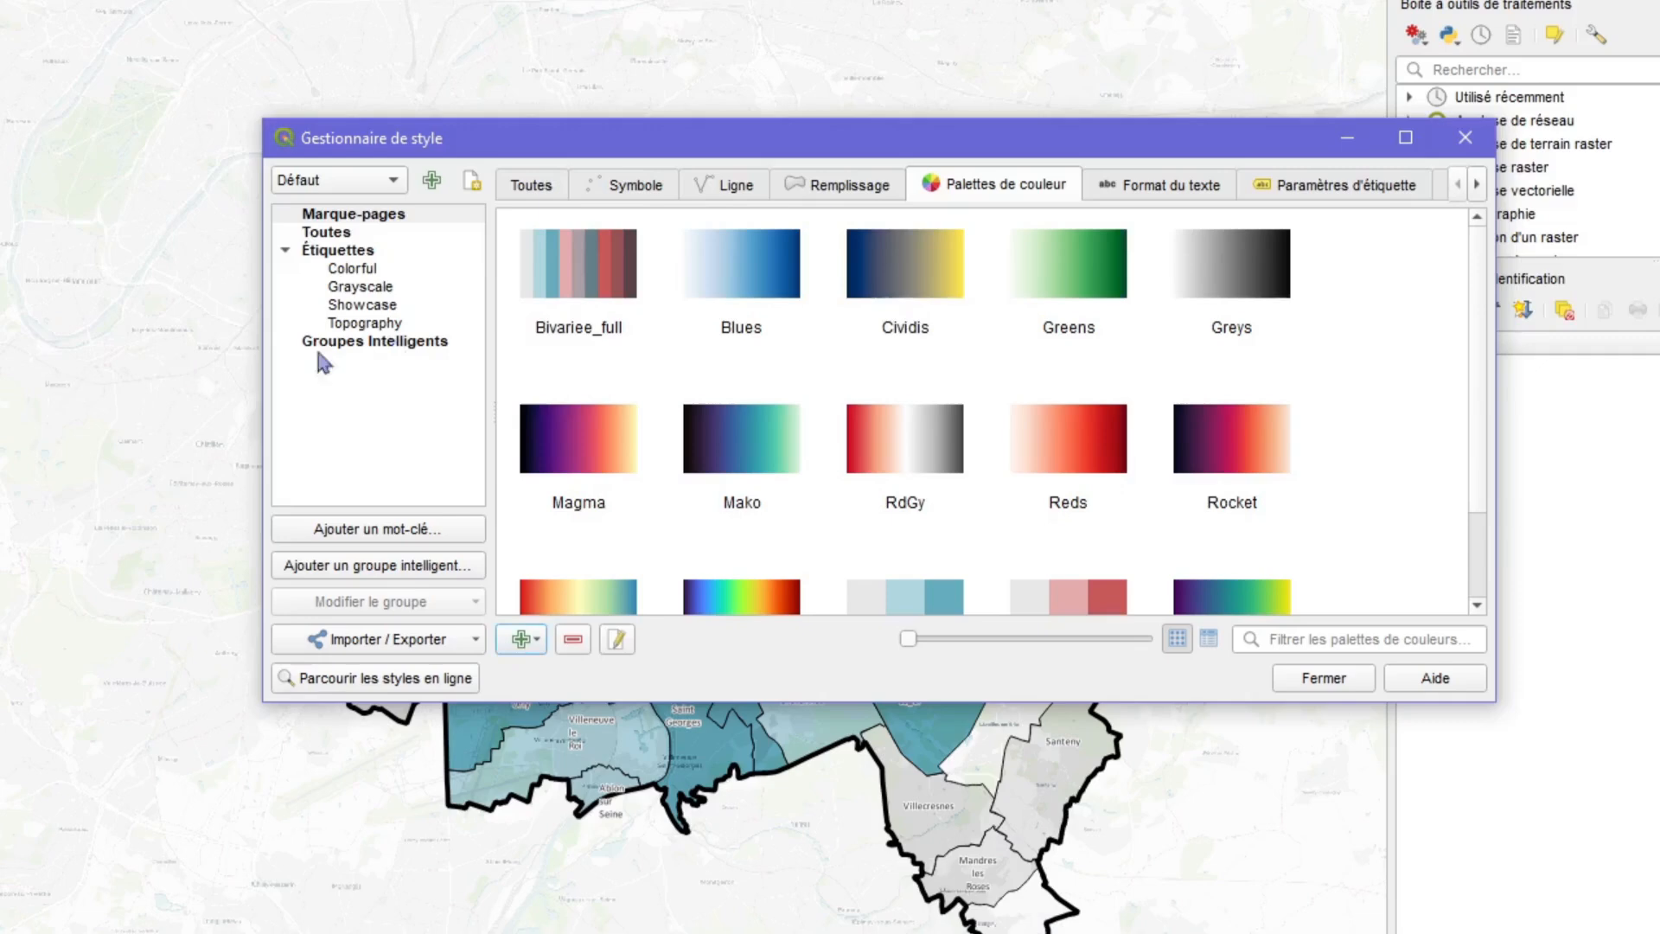
click(1470, 151)
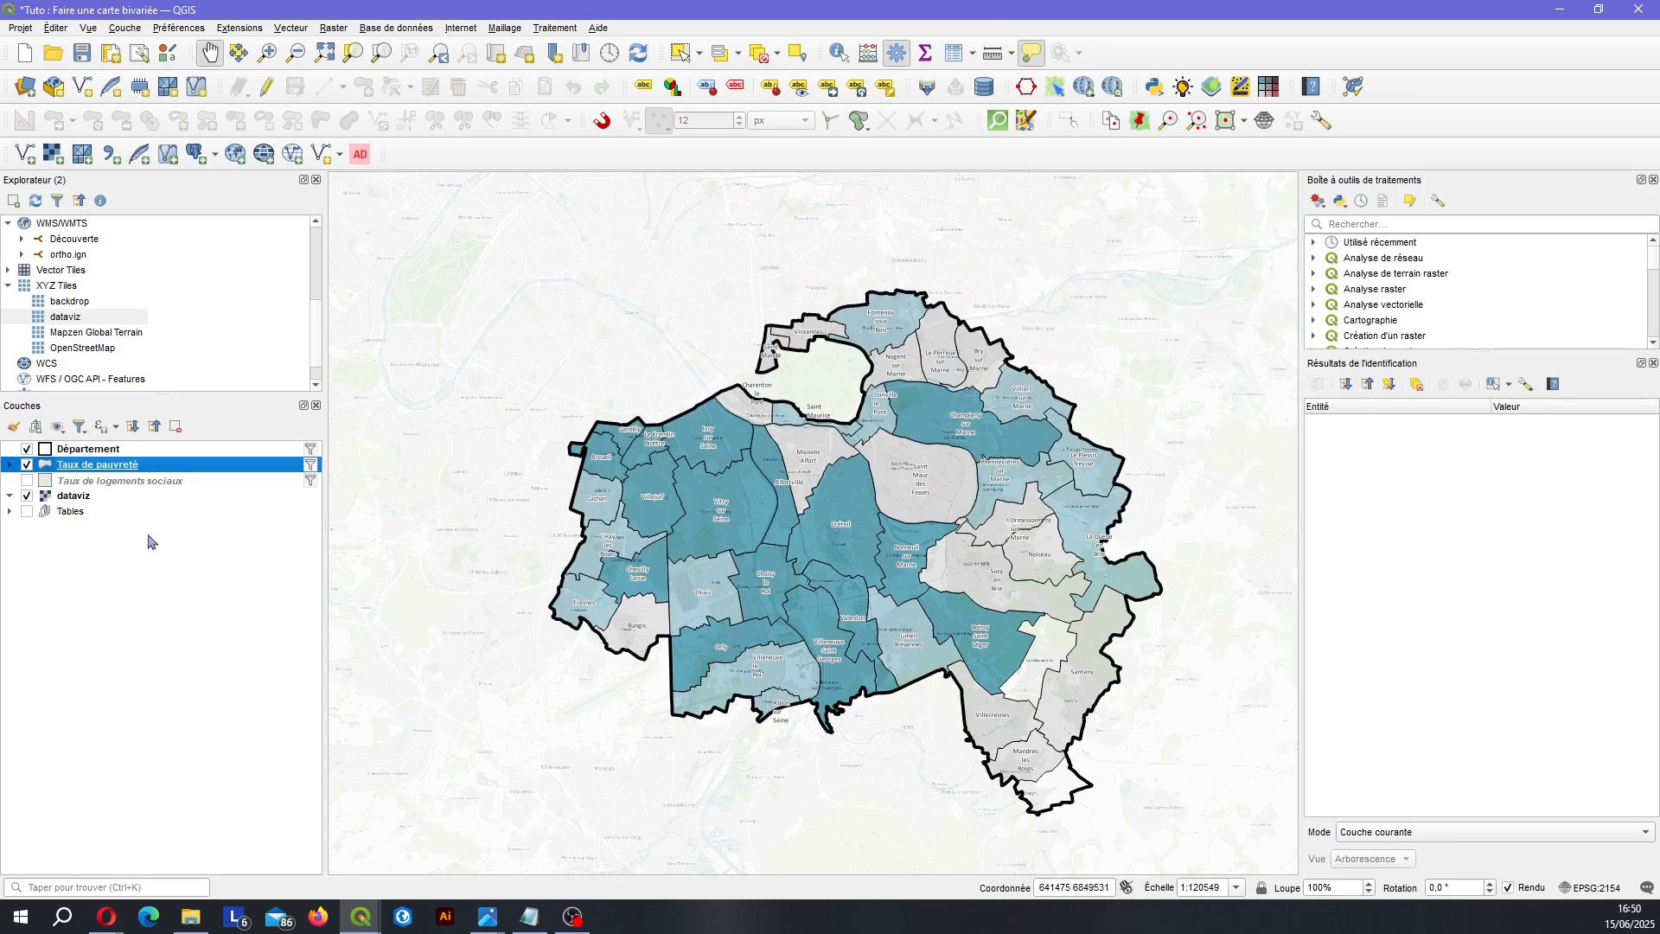
Show the "Taux de logements sociaux" layer and style it as Gradué on the TAUX_SRU field with the "Variable 2 (biv)" colour ramp.
click(27, 481)
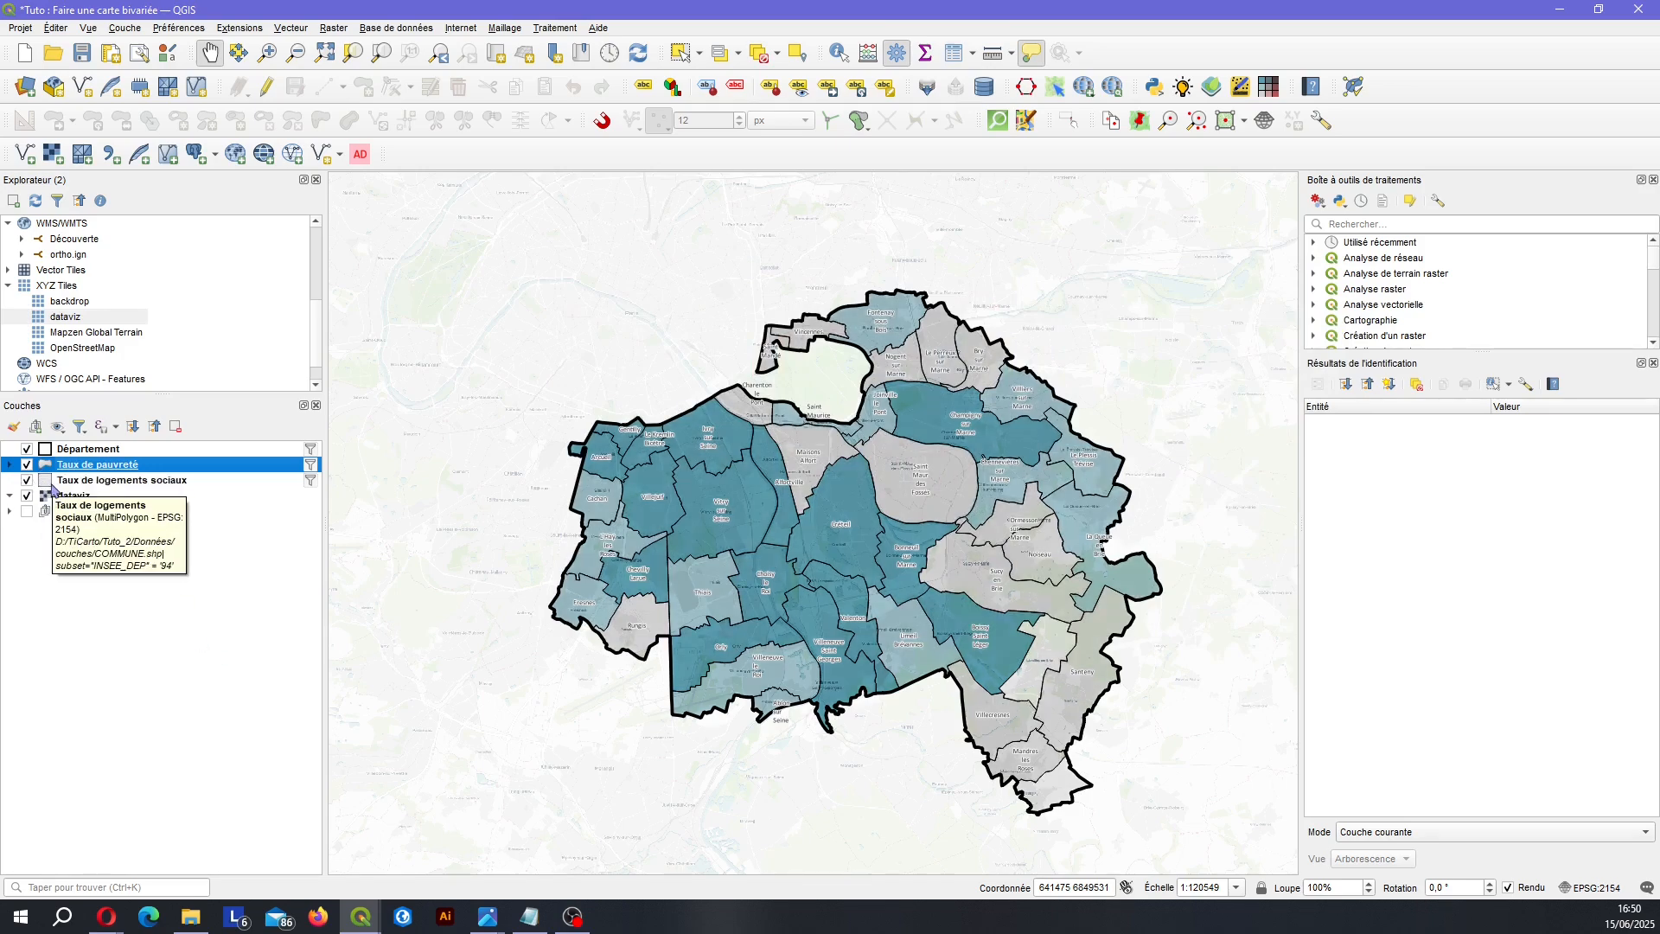
click(46, 485)
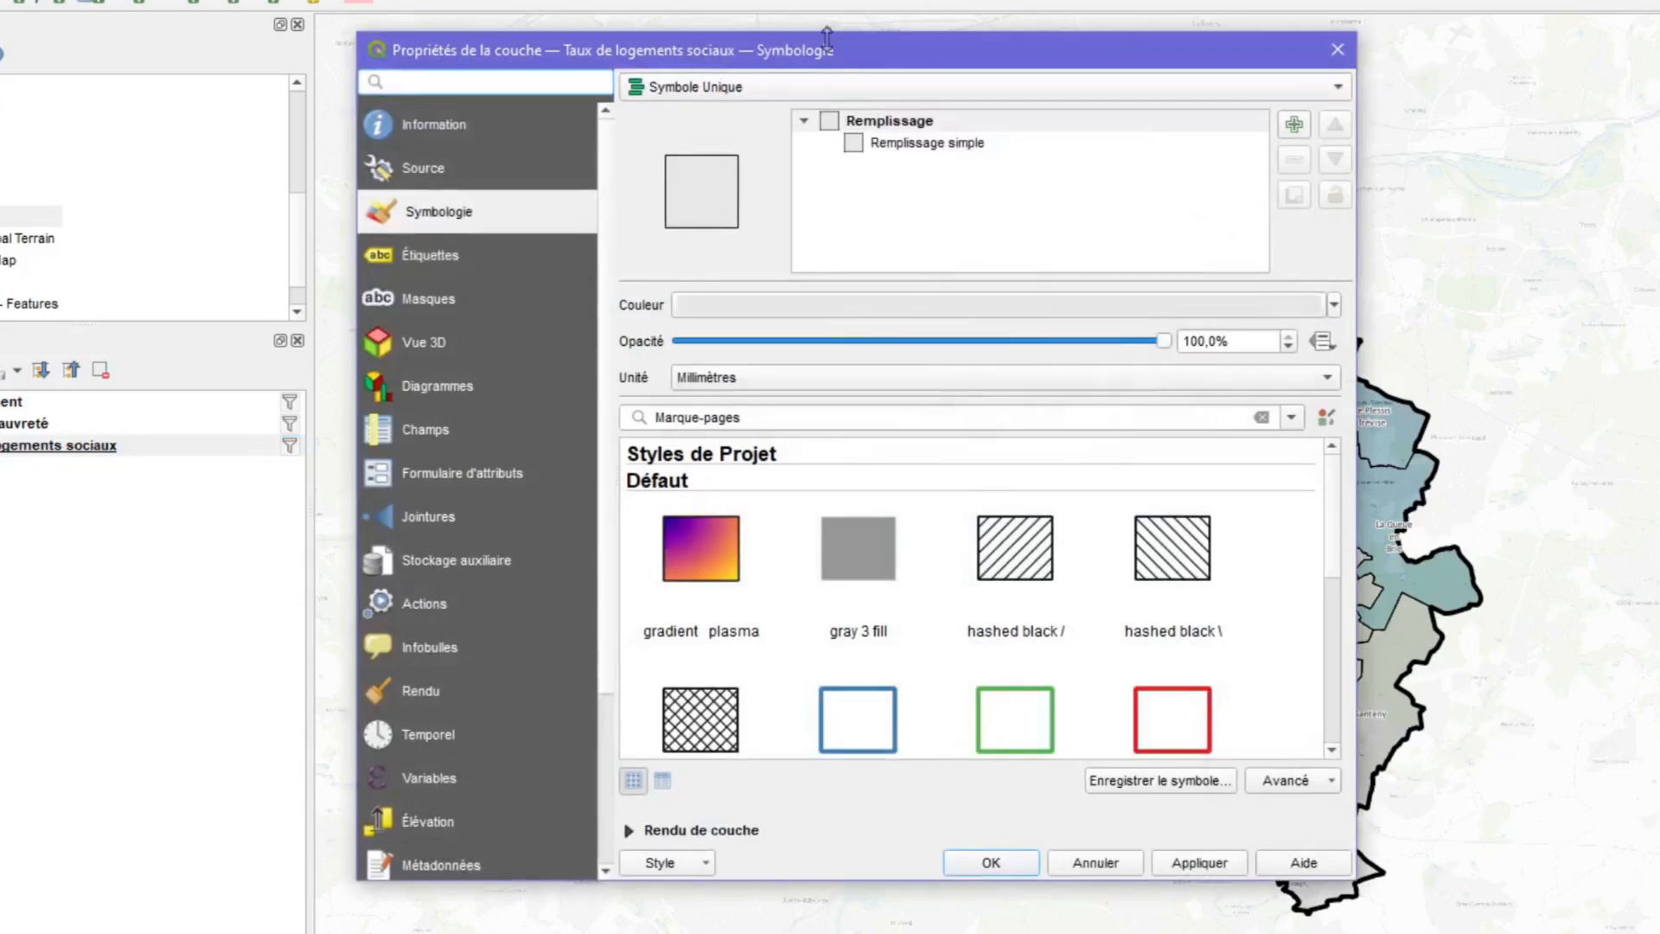
click(803, 88)
click(785, 136)
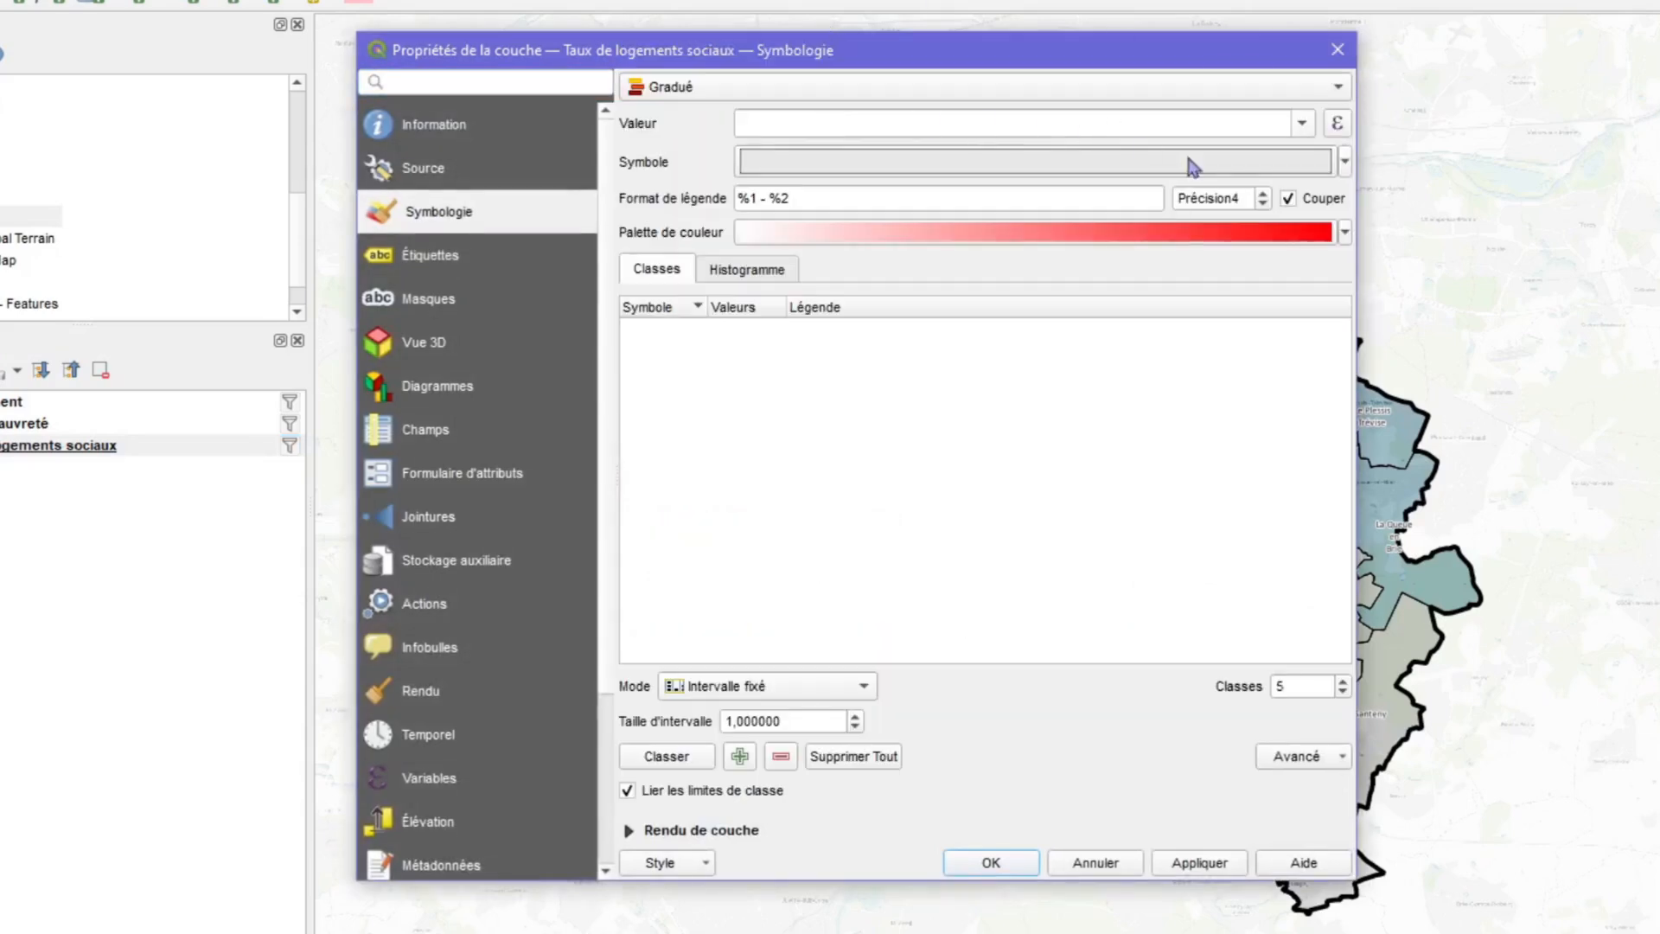
click(1301, 123)
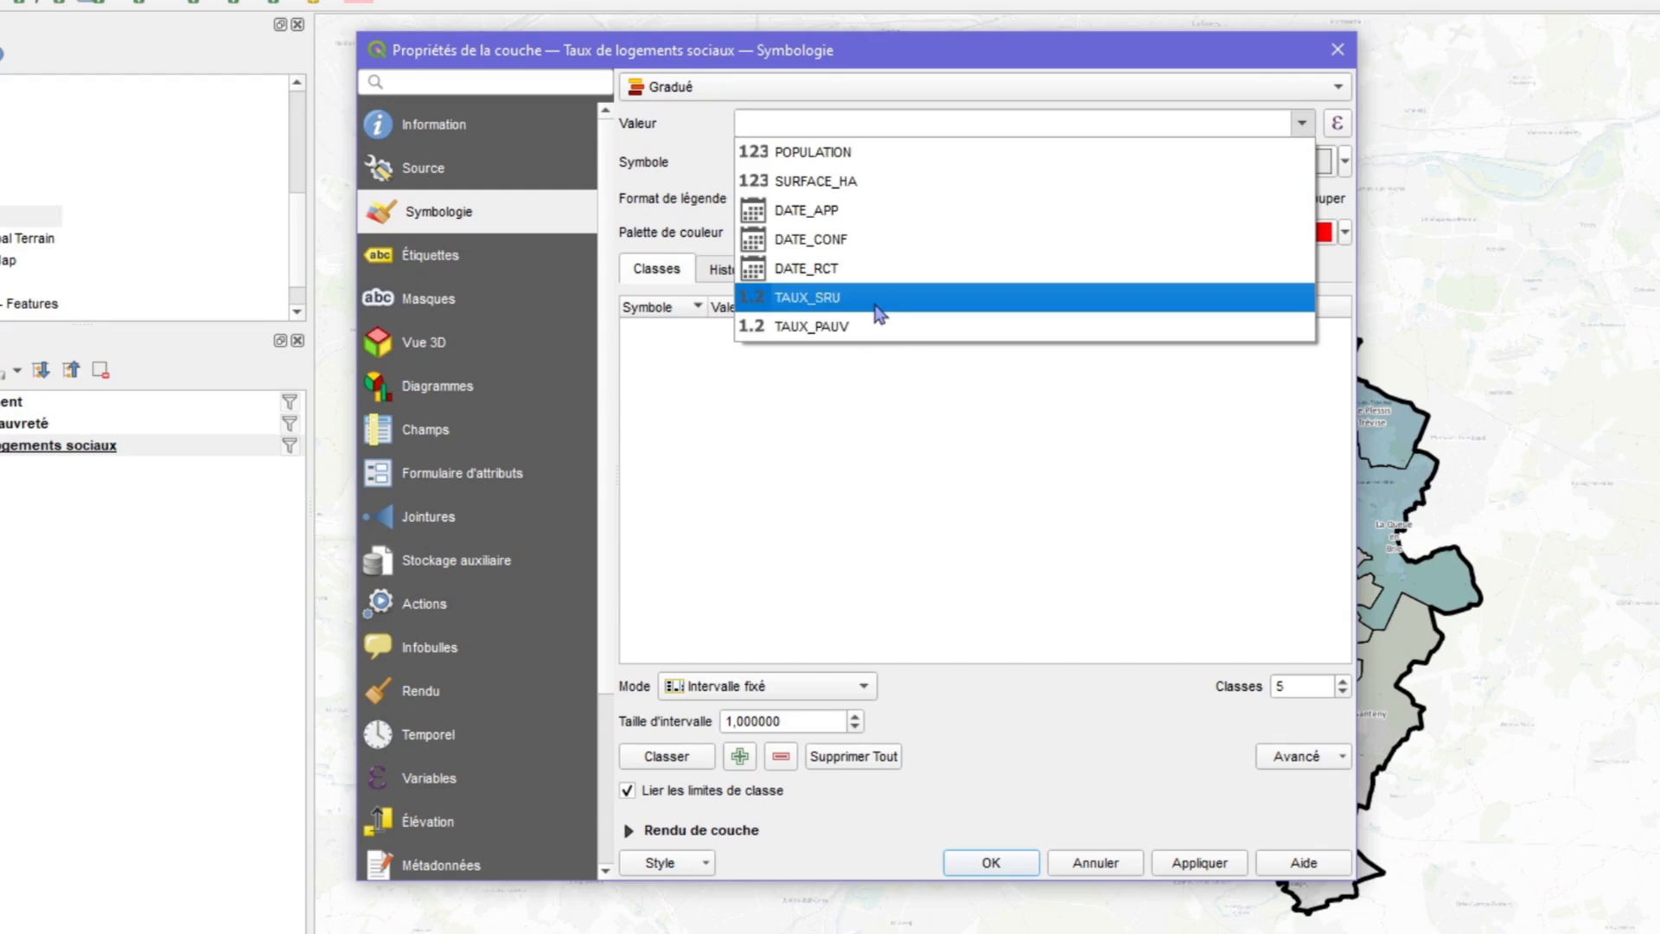
click(879, 314)
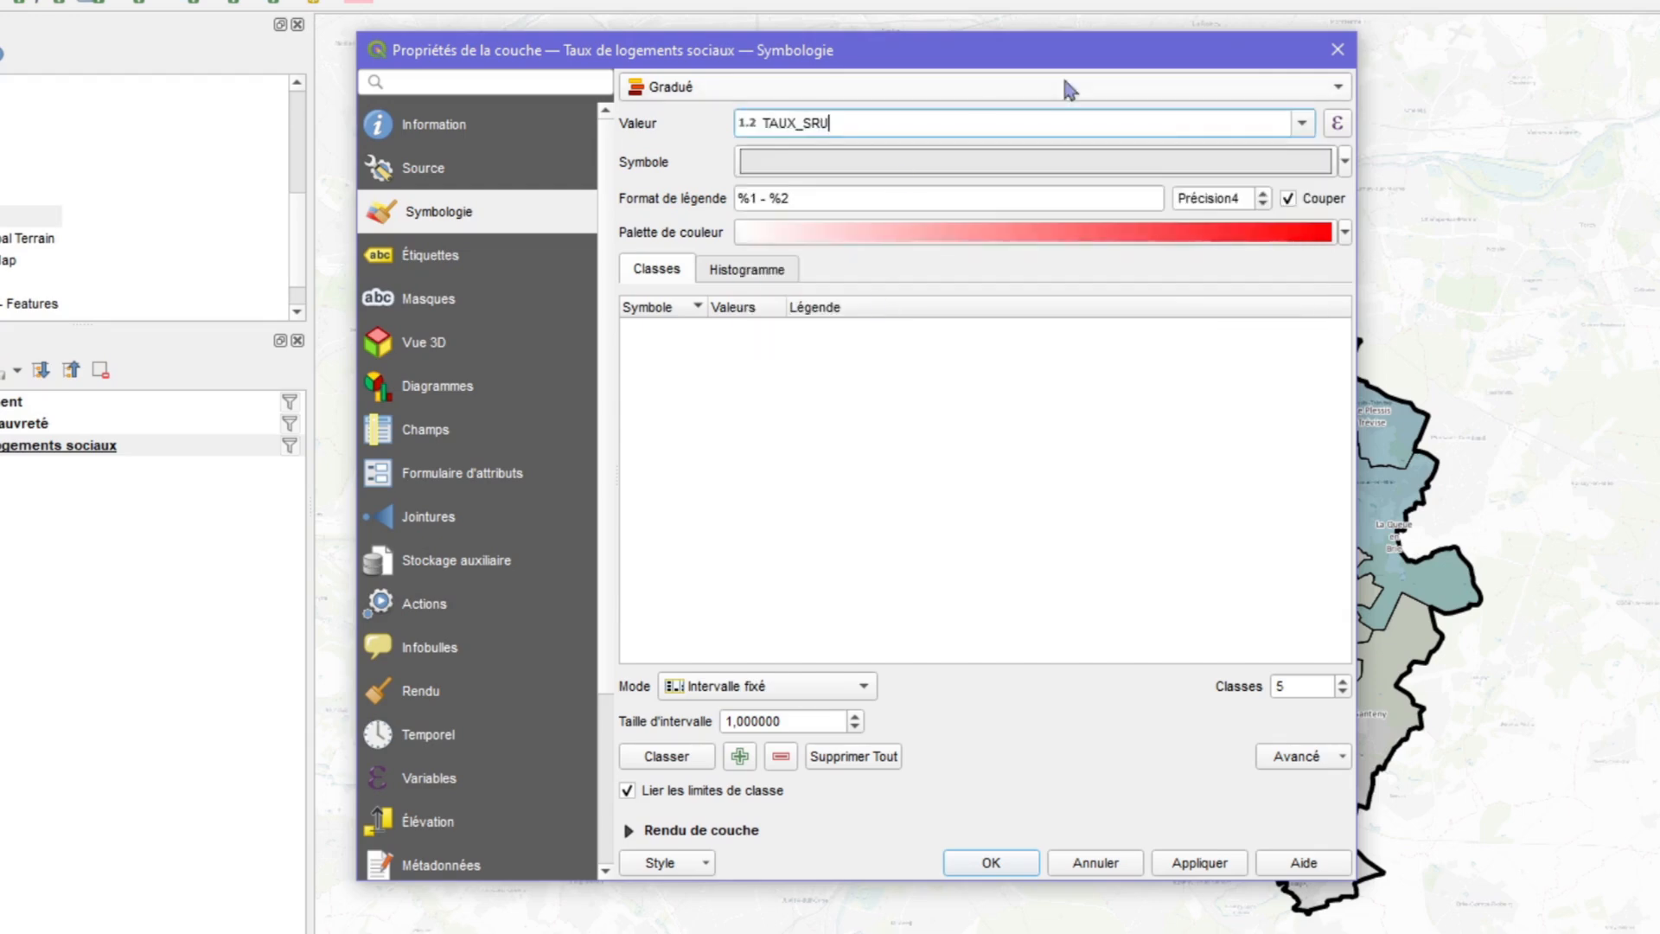
click(1345, 232)
click(970, 662)
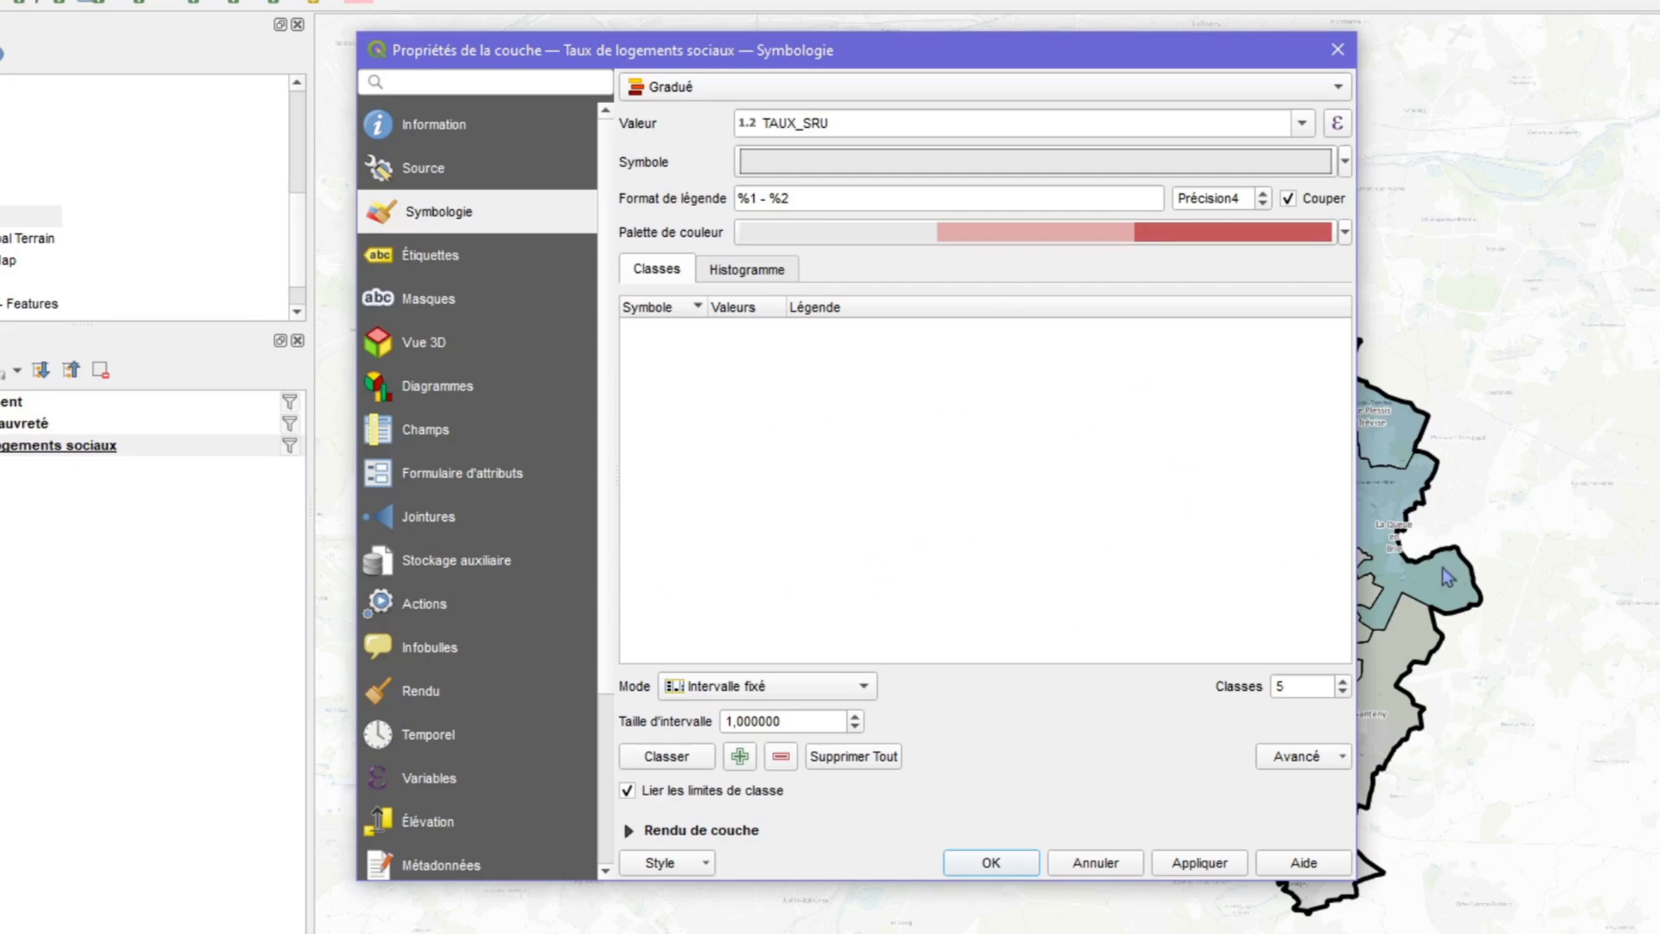
Classify the social housing rate by Nombre égal (Quantile) into 3 classes and apply the style to the layer.
click(821, 687)
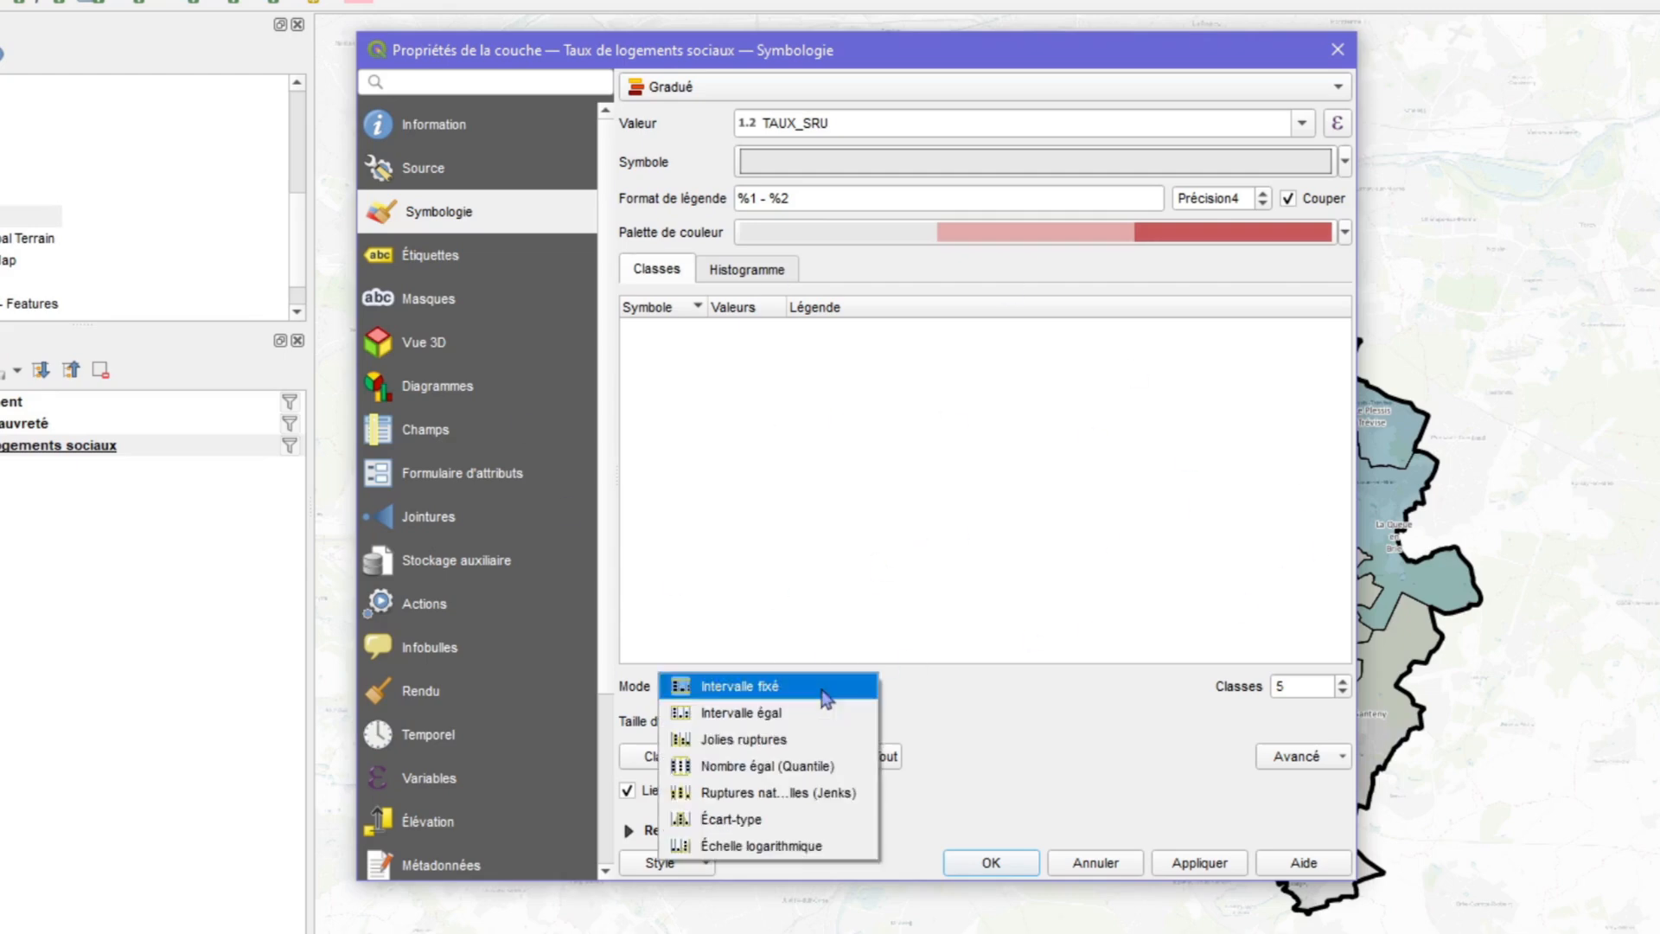
click(830, 768)
double_click(1268, 720)
text(3)
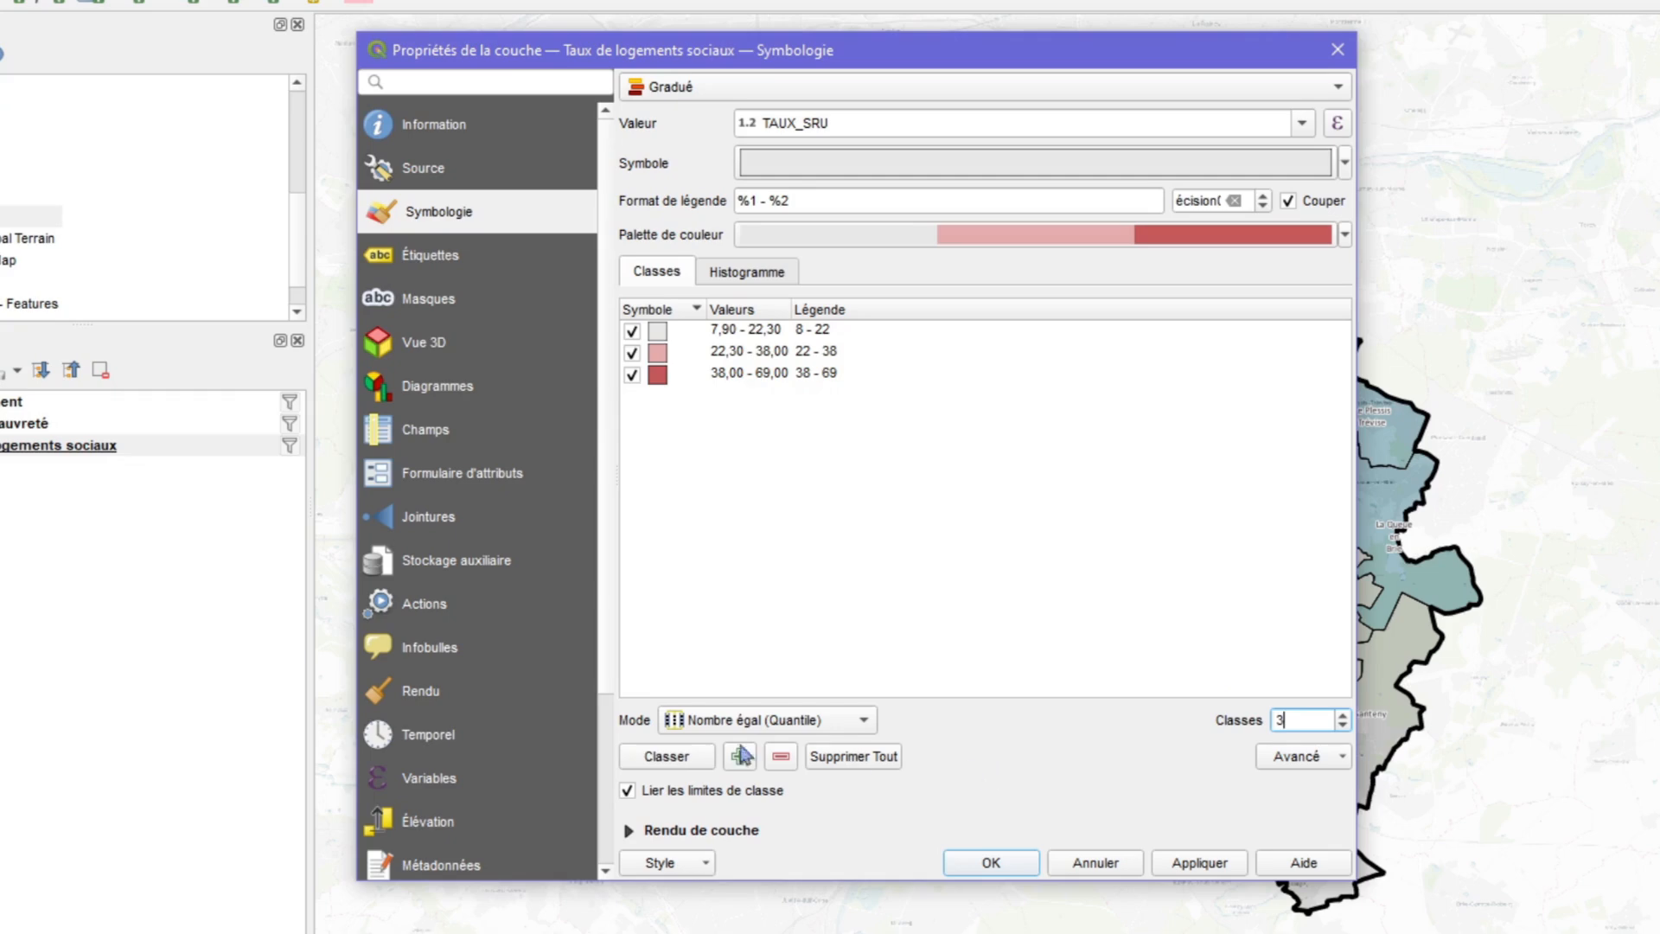
click(659, 762)
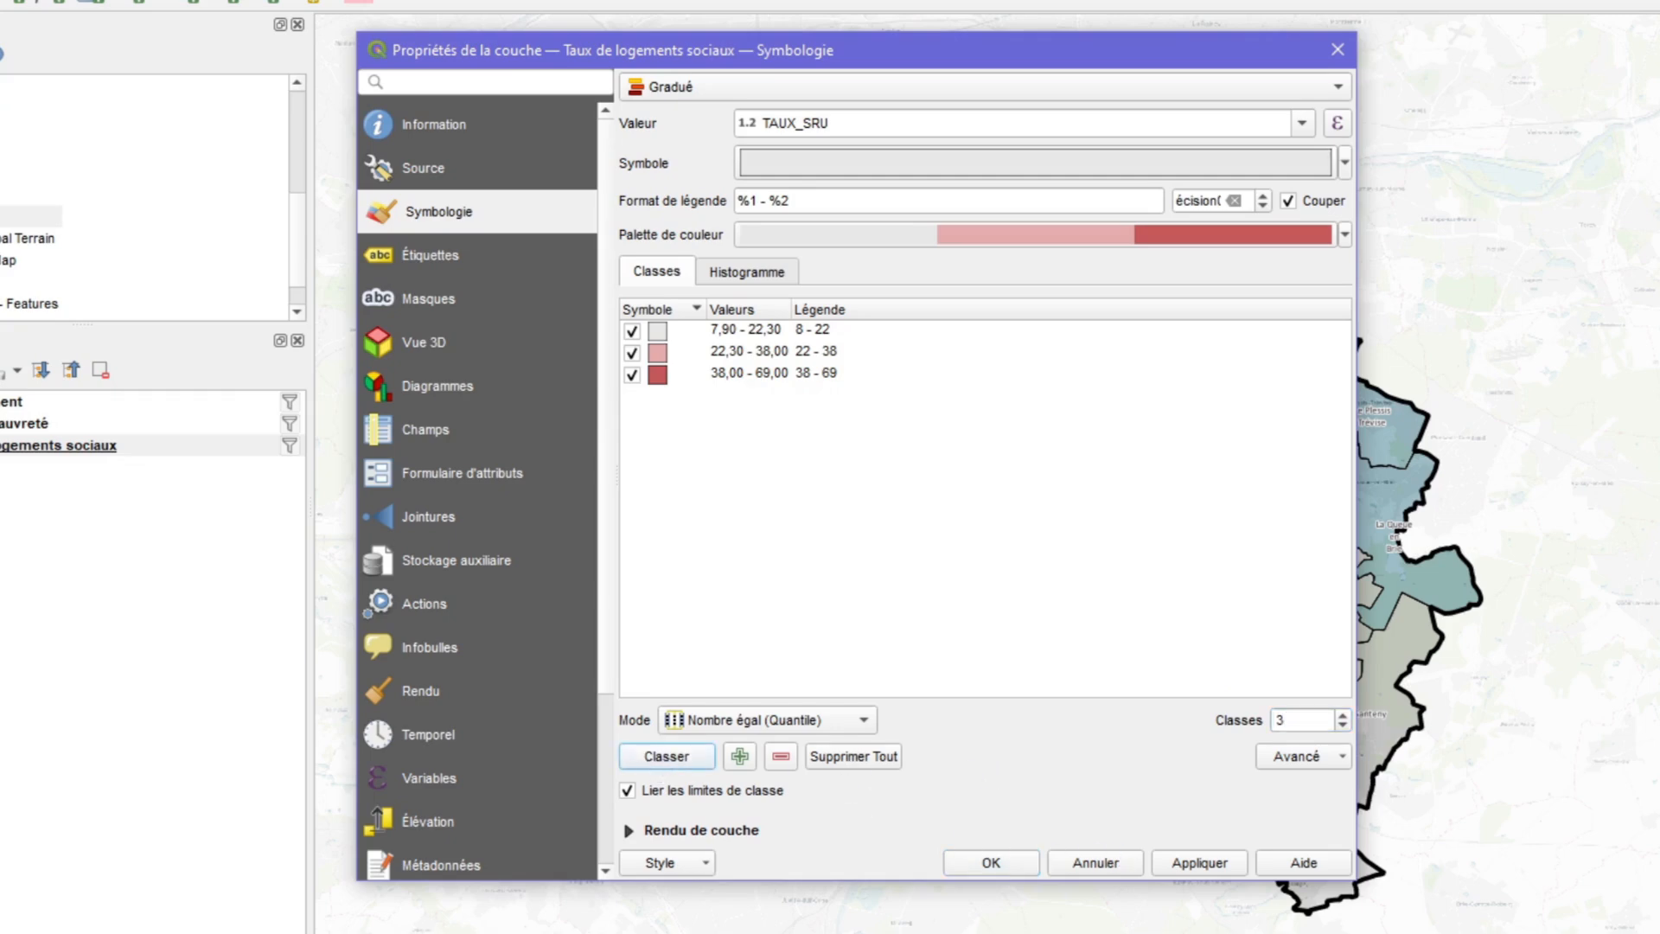
click(1214, 863)
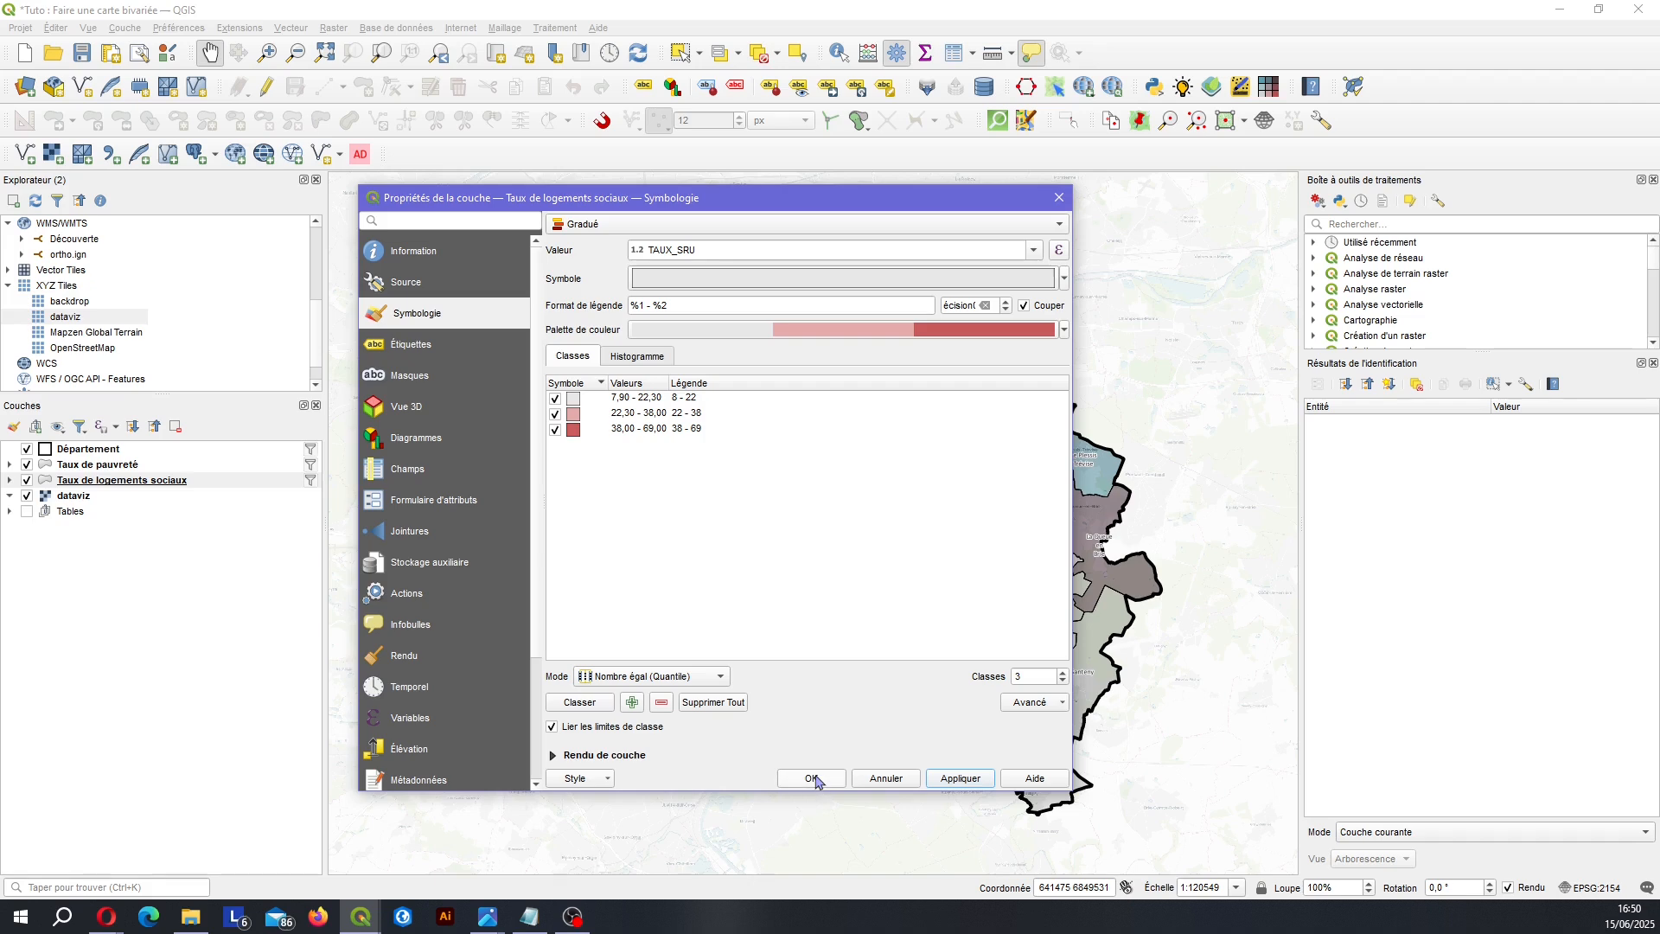
click(812, 779)
drag(1103, 530, 1014, 539)
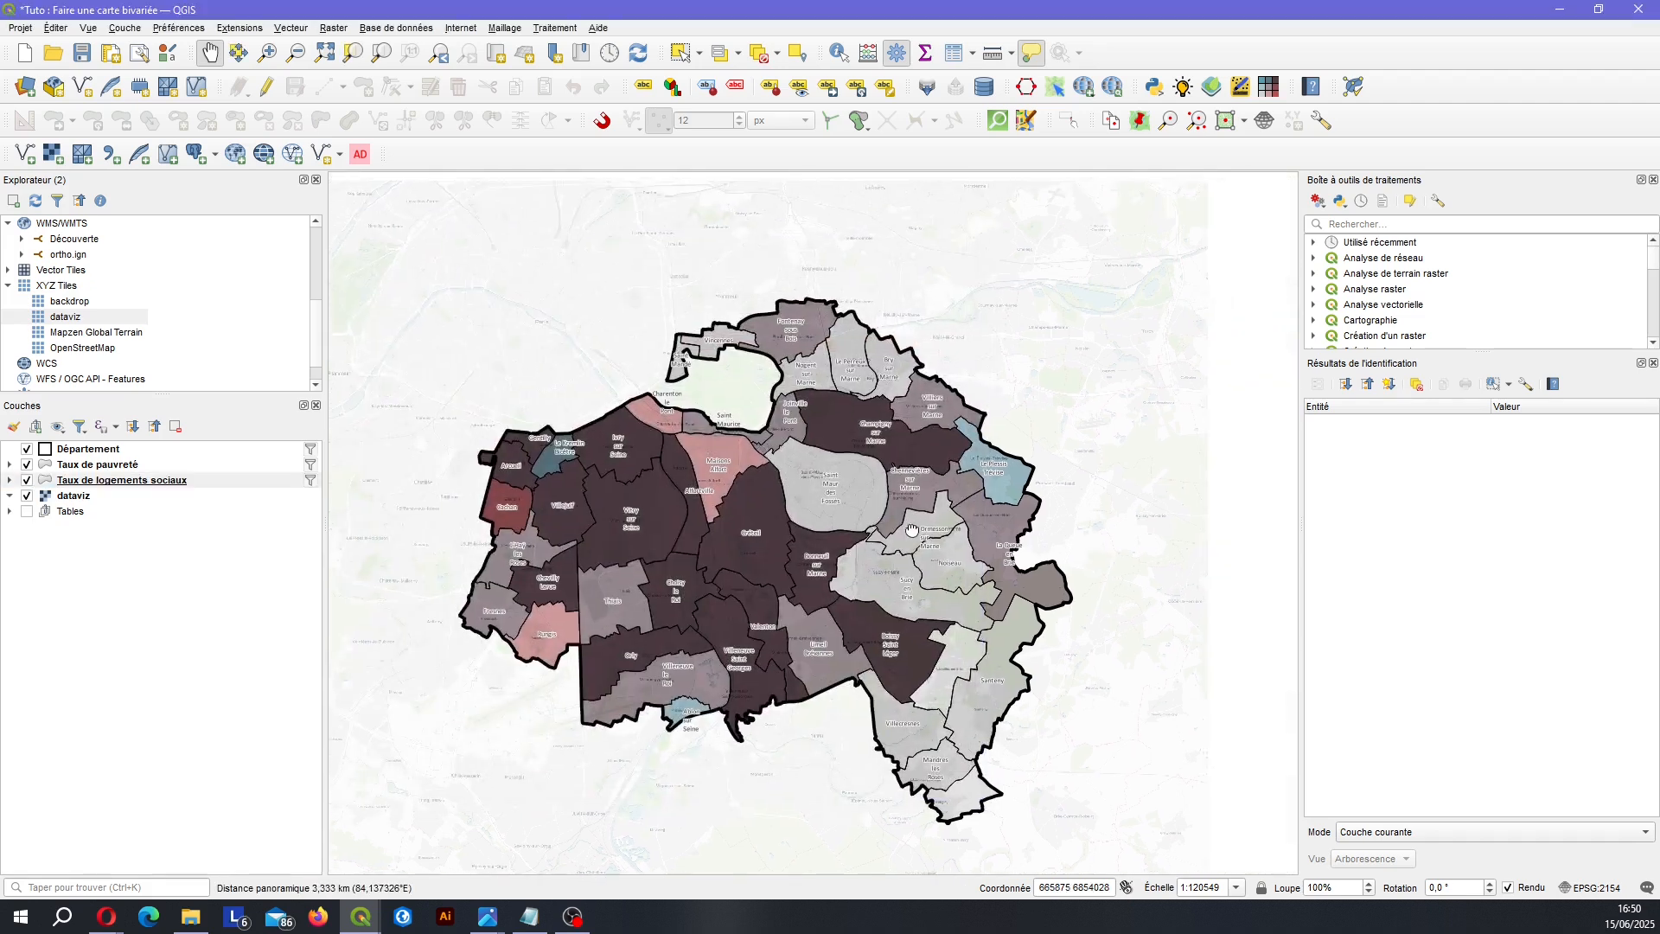
Set the layer blending mode of "Taux de pauvreté" to Normal in its layer rendering settings.
click(49, 467)
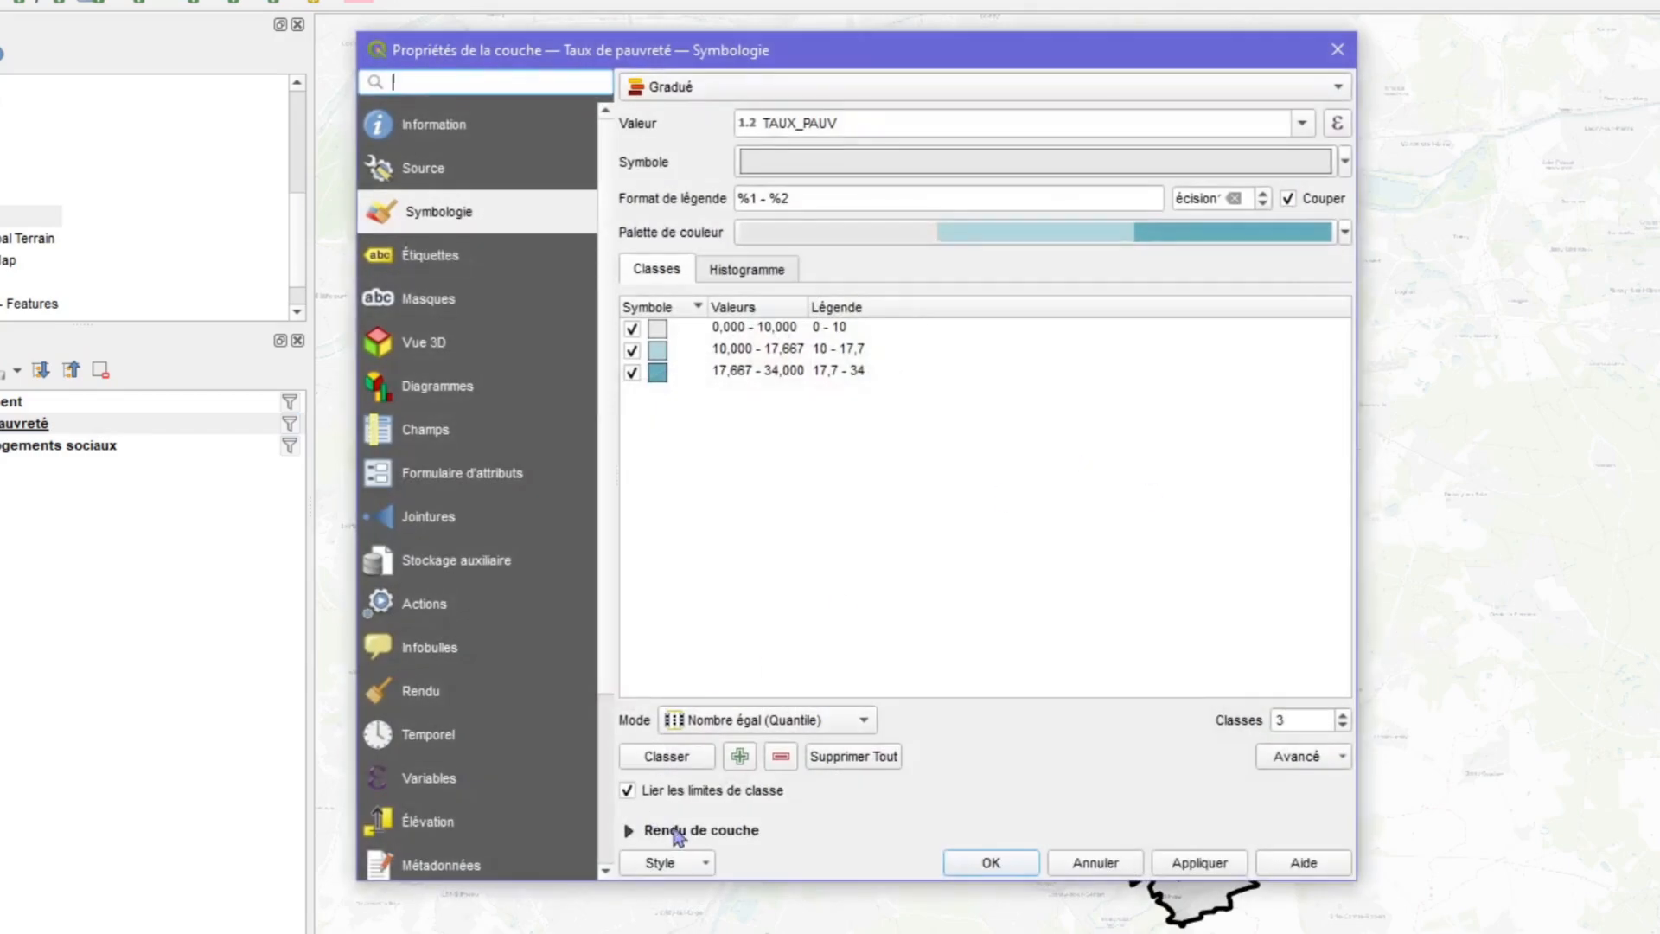
click(588, 757)
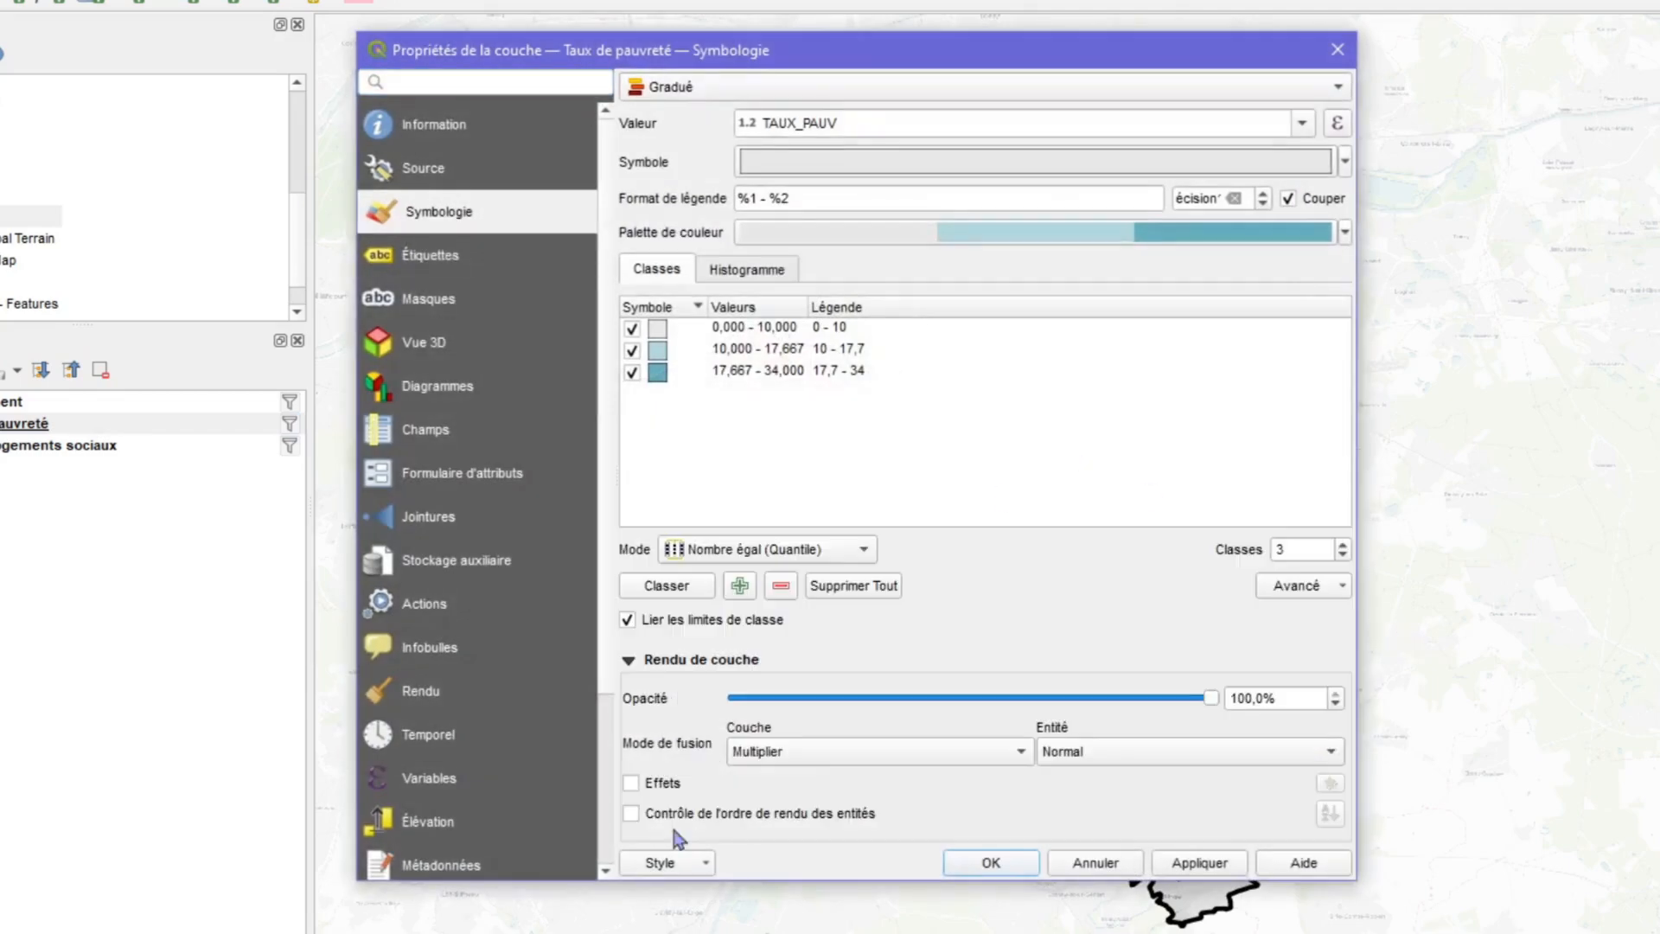
click(975, 749)
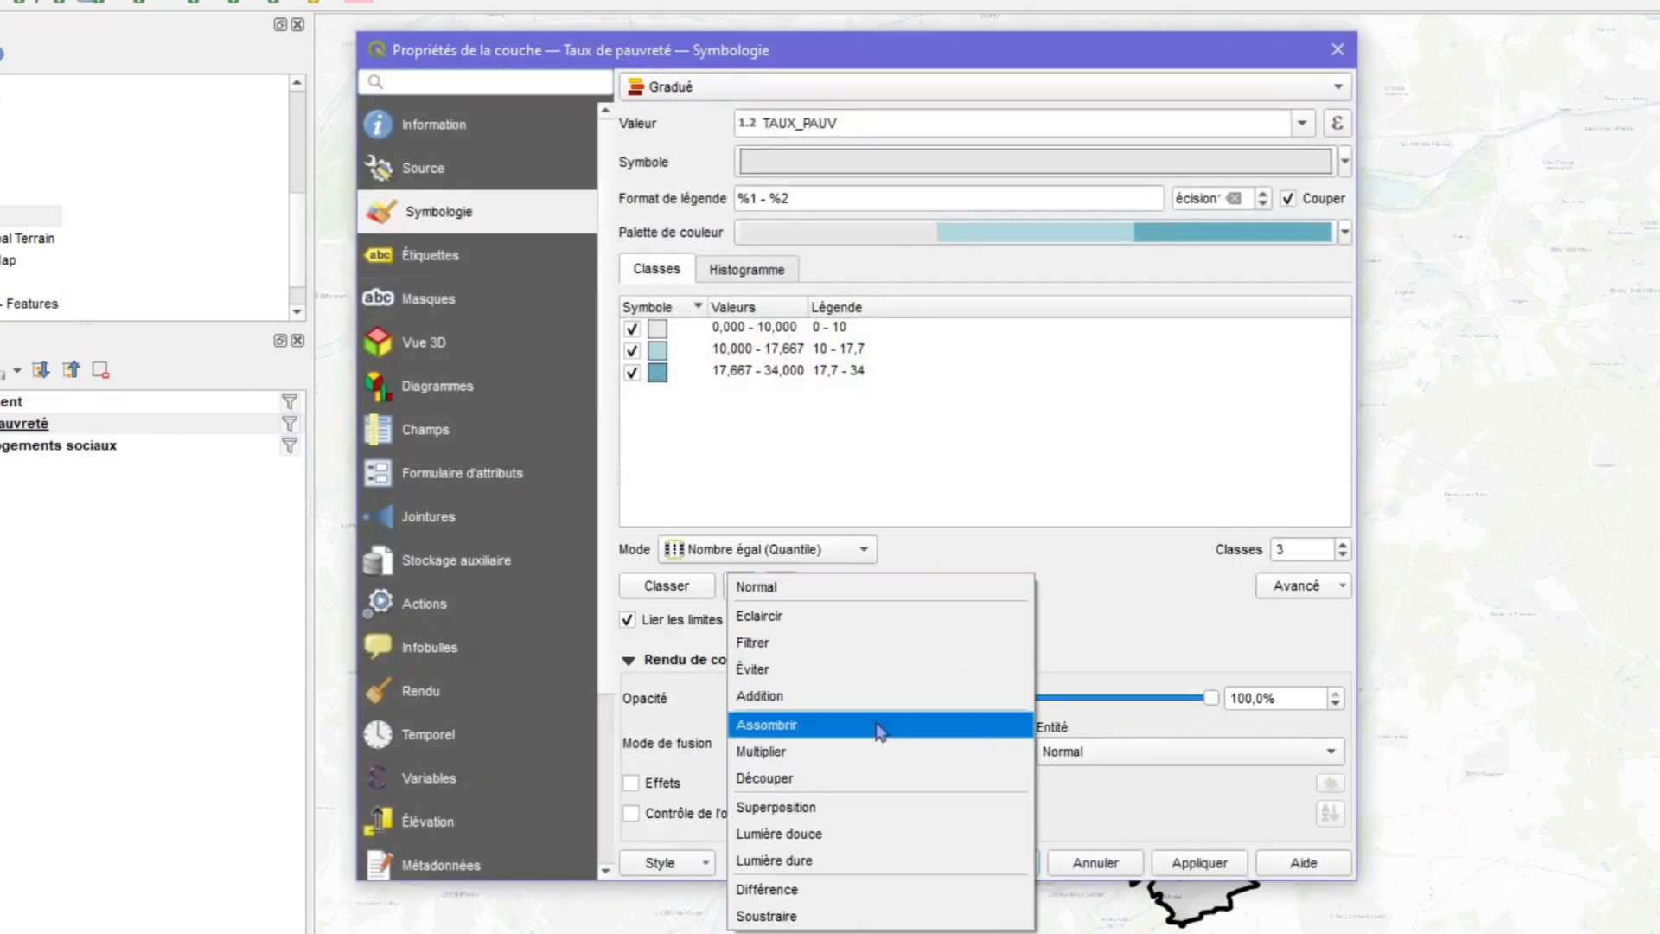
click(809, 592)
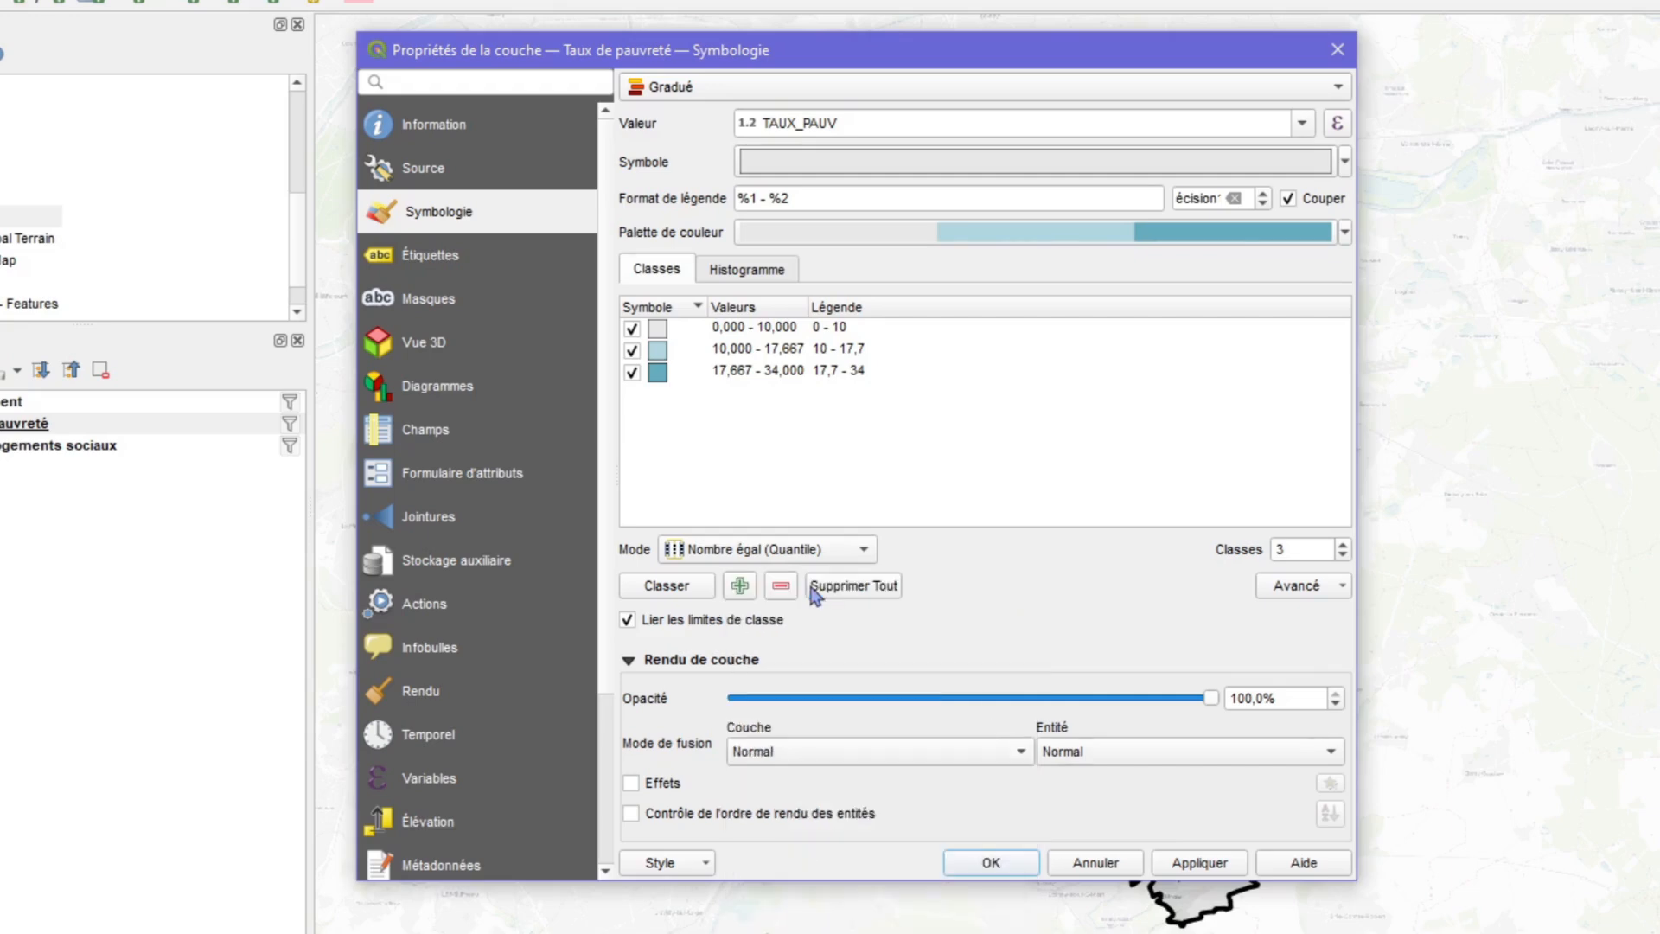
click(1198, 865)
click(1034, 863)
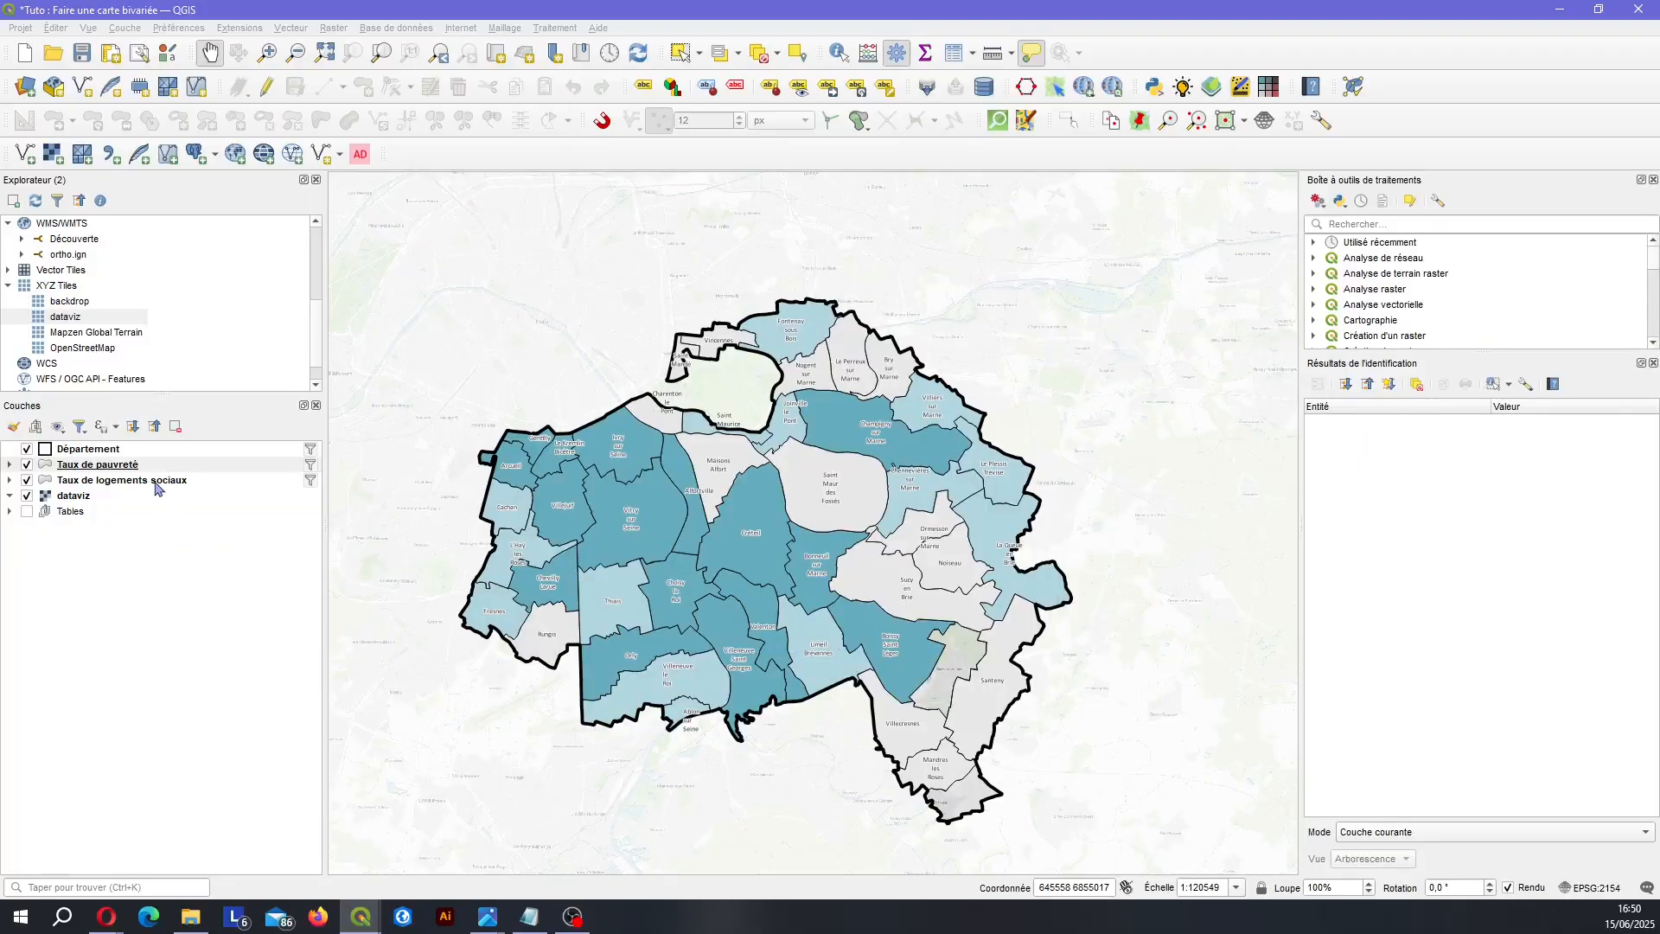
Set the layer blending mode of "Taux de logements sociaux" to Normal as well.
double_click(155, 481)
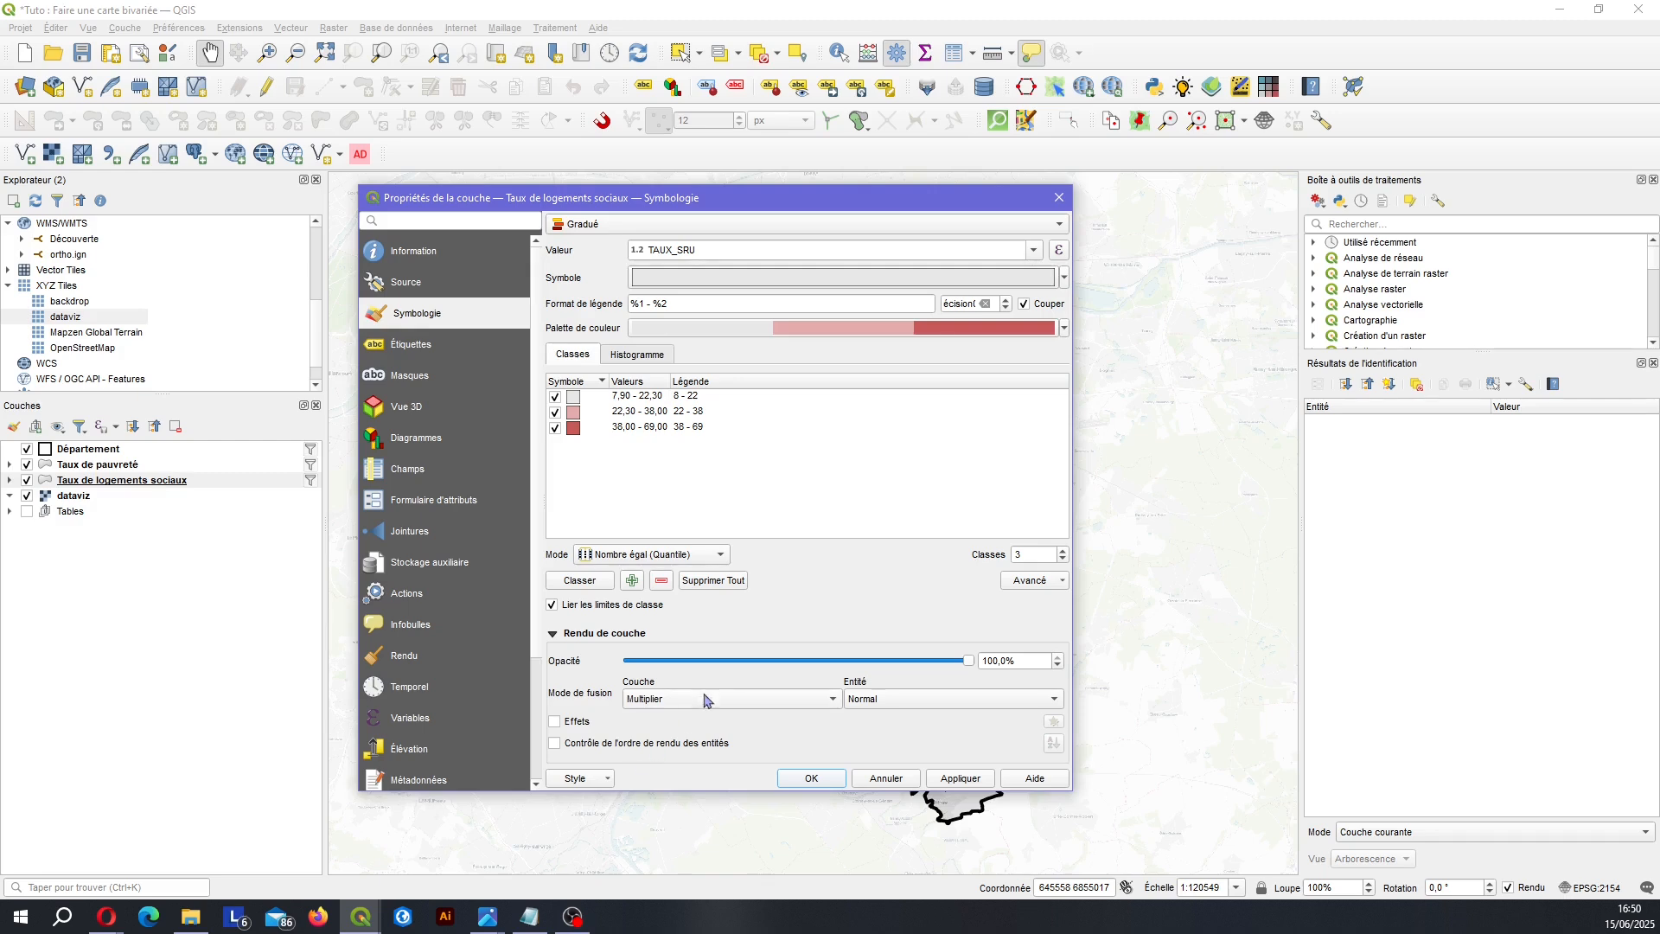
click(706, 700)
click(657, 580)
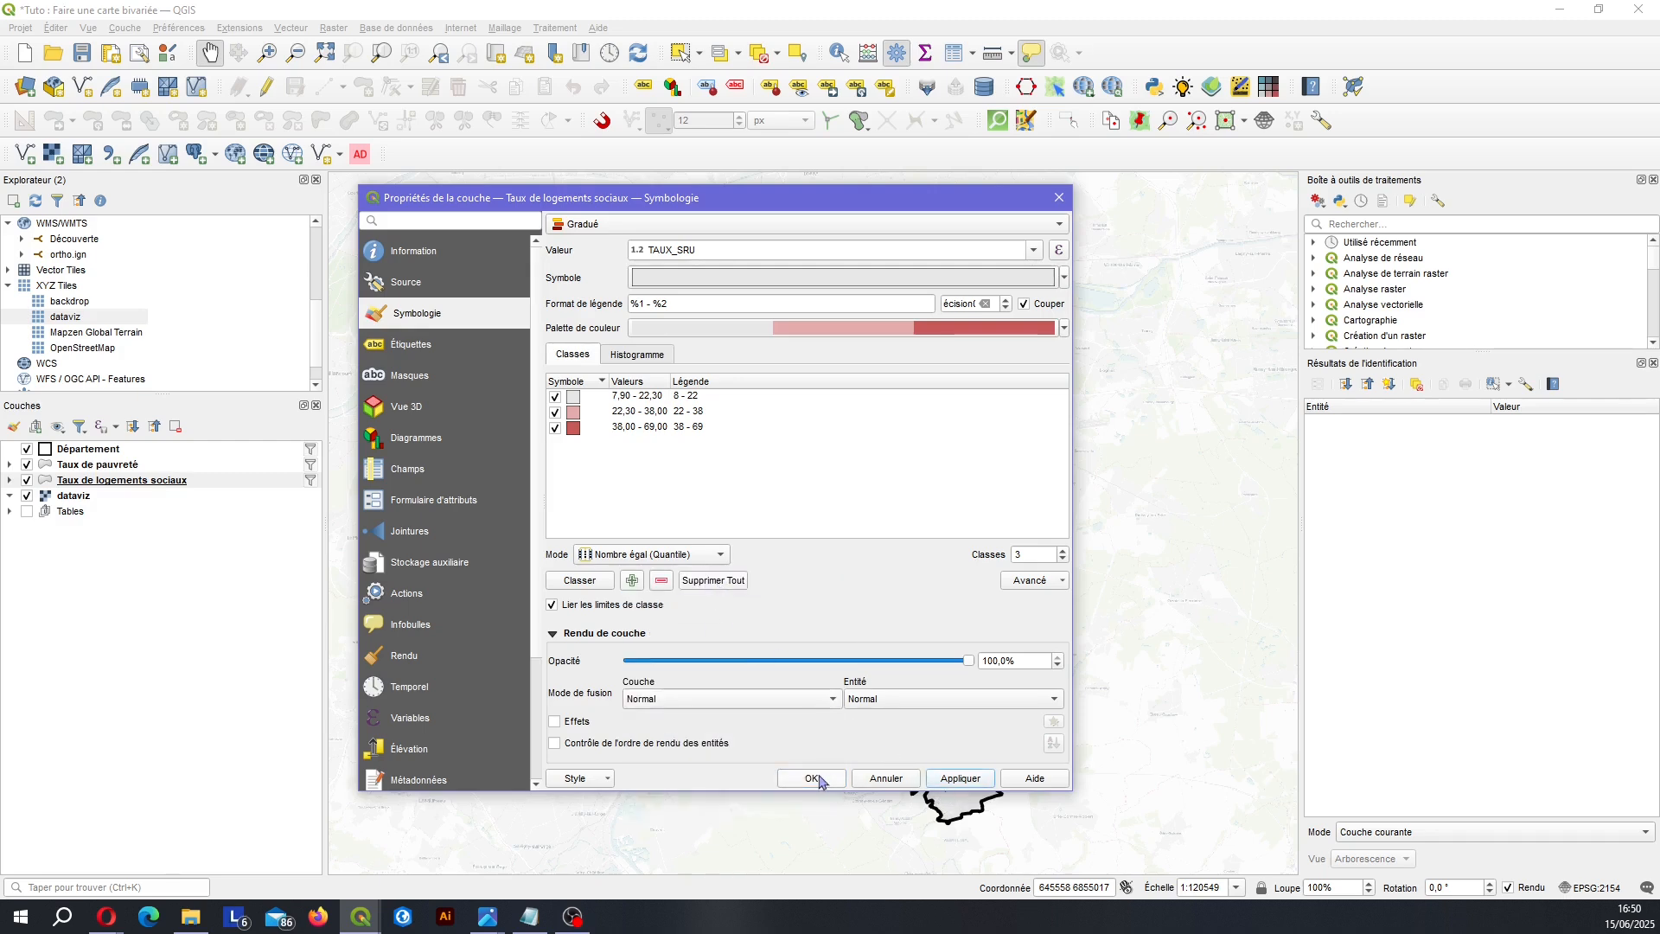
click(812, 778)
Compare the map with "Taux de logements sociaux" hidden and shown, and expand the legend classes of "Taux de pauvreté".
click(29, 483)
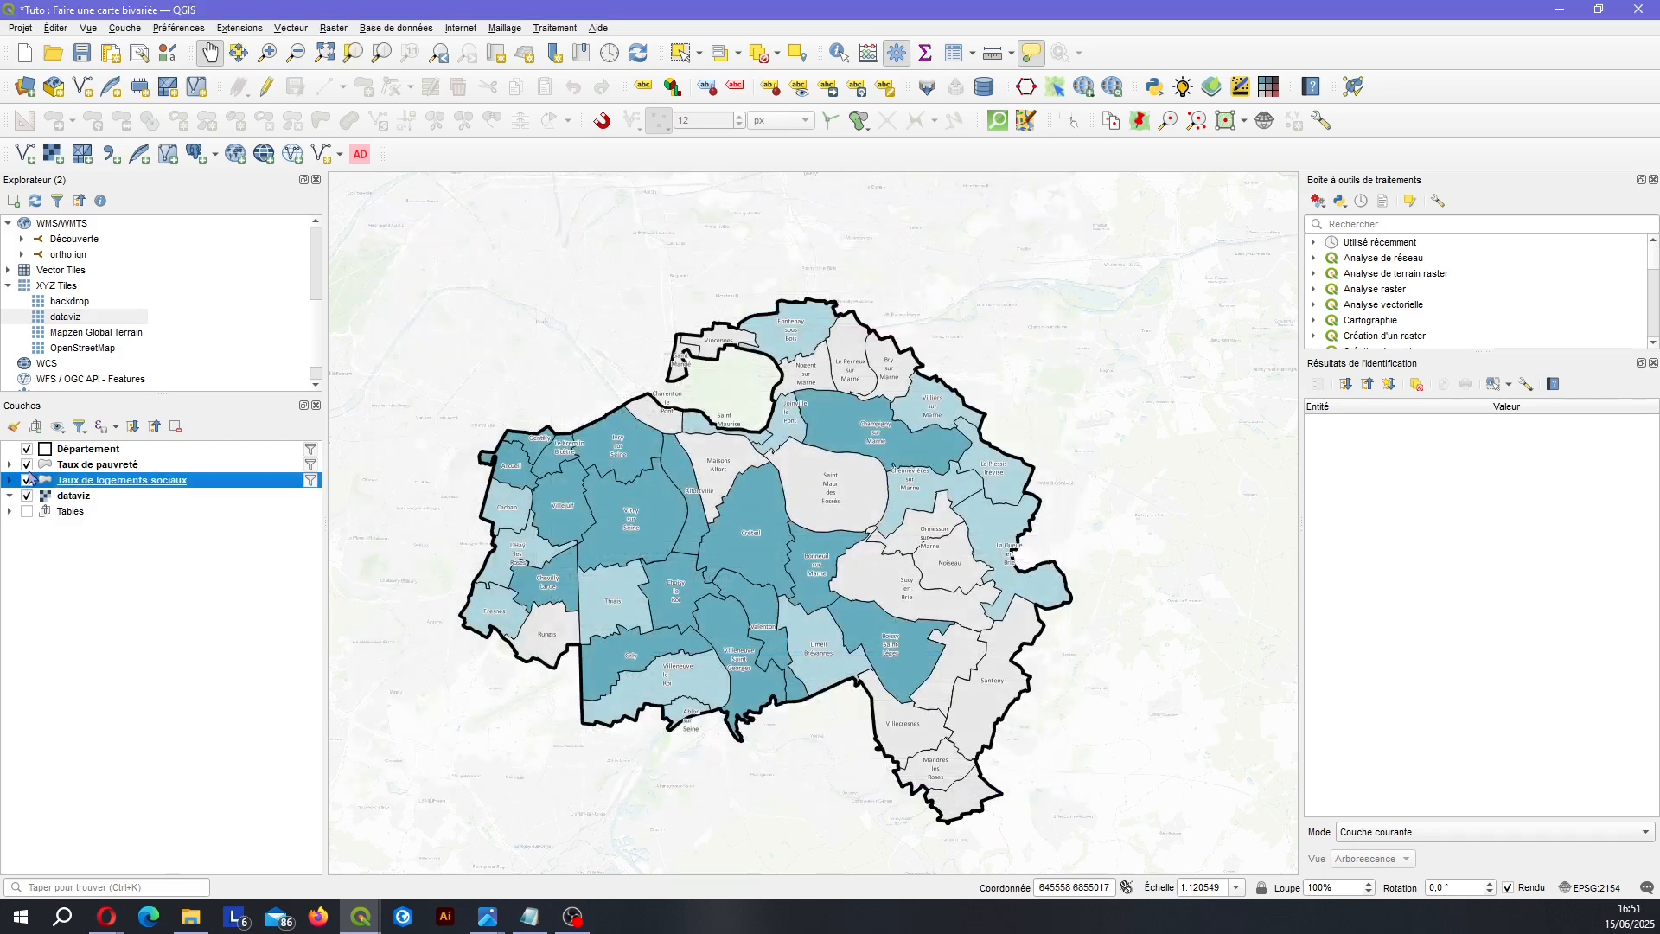
click(27, 480)
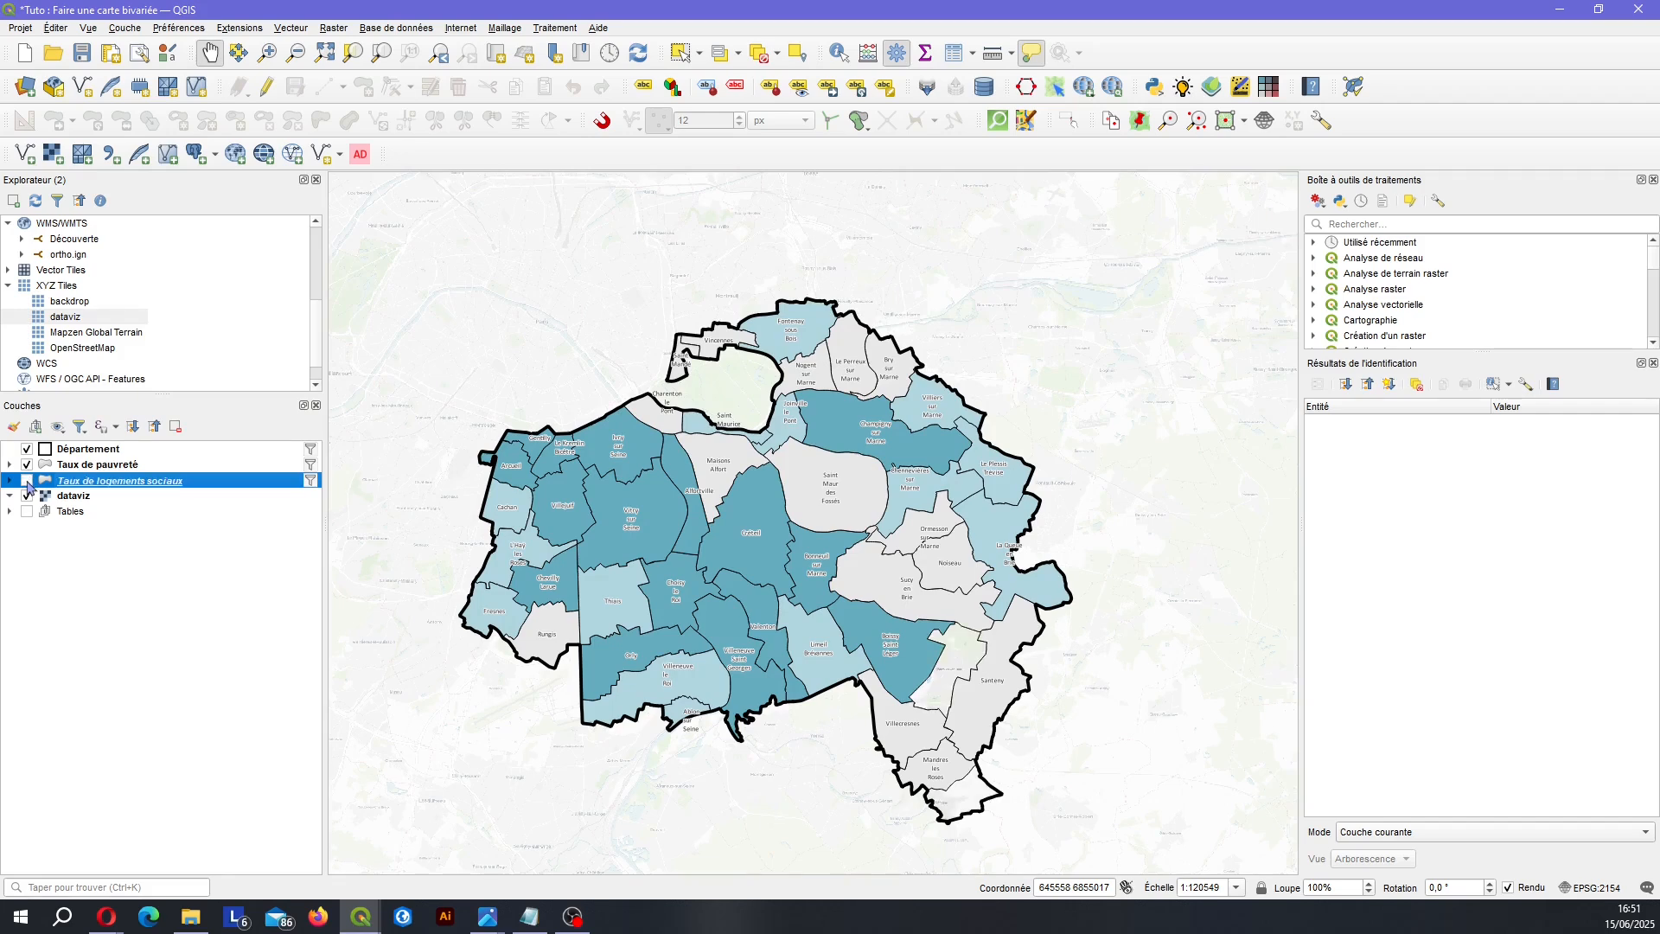
click(26, 480)
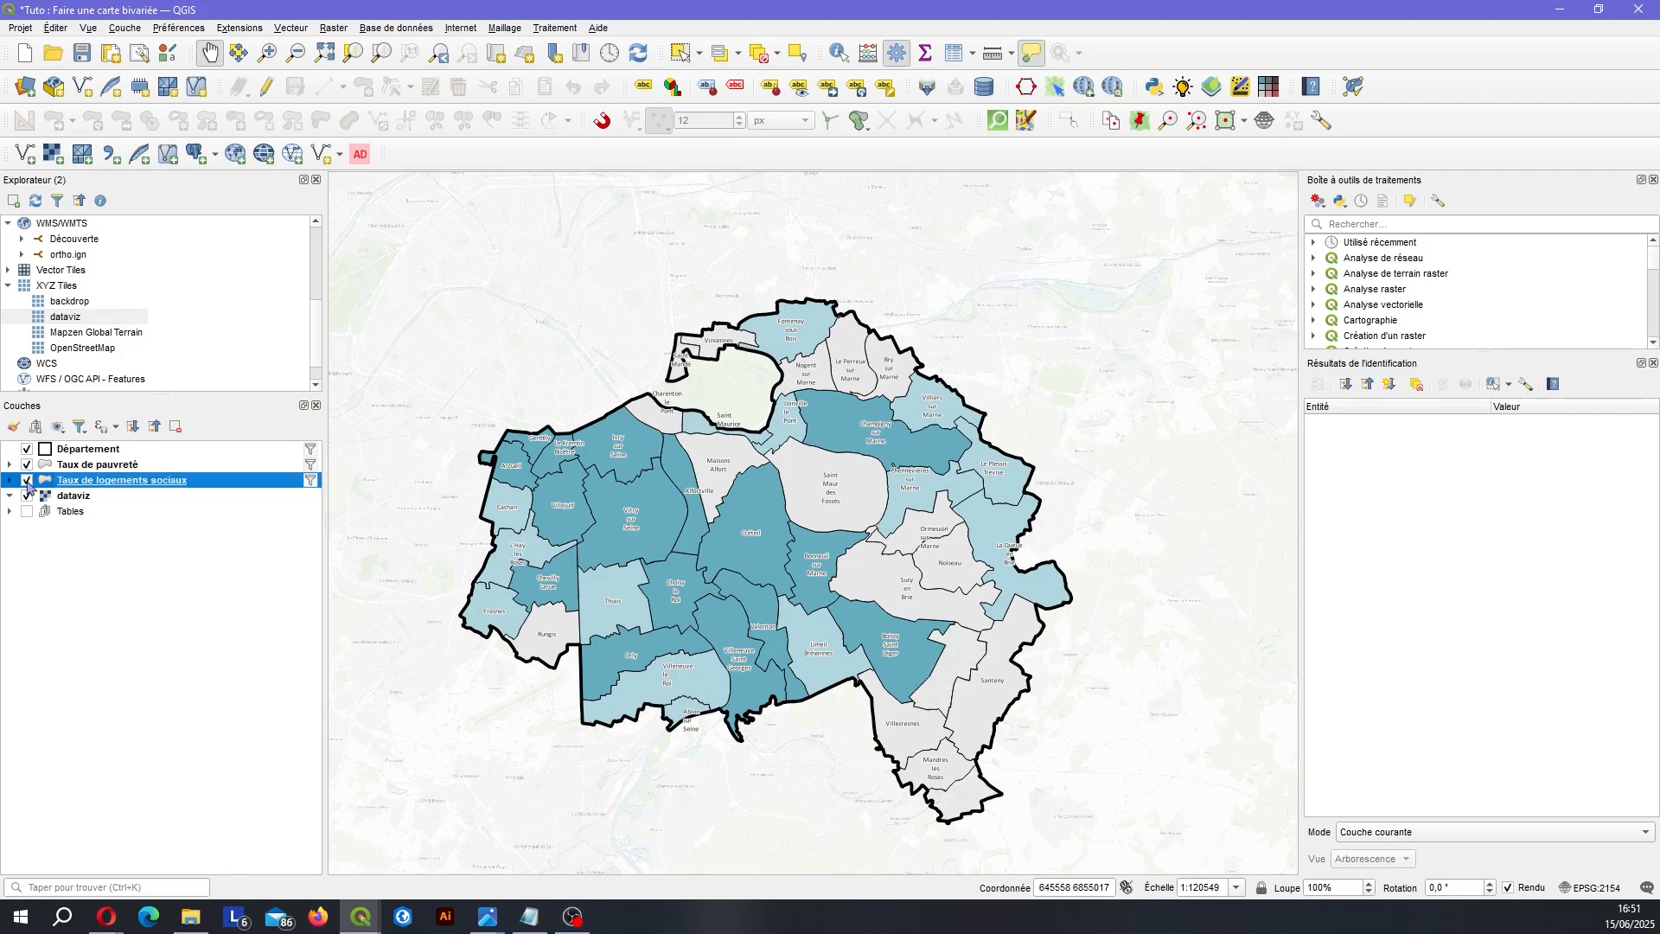
click(27, 481)
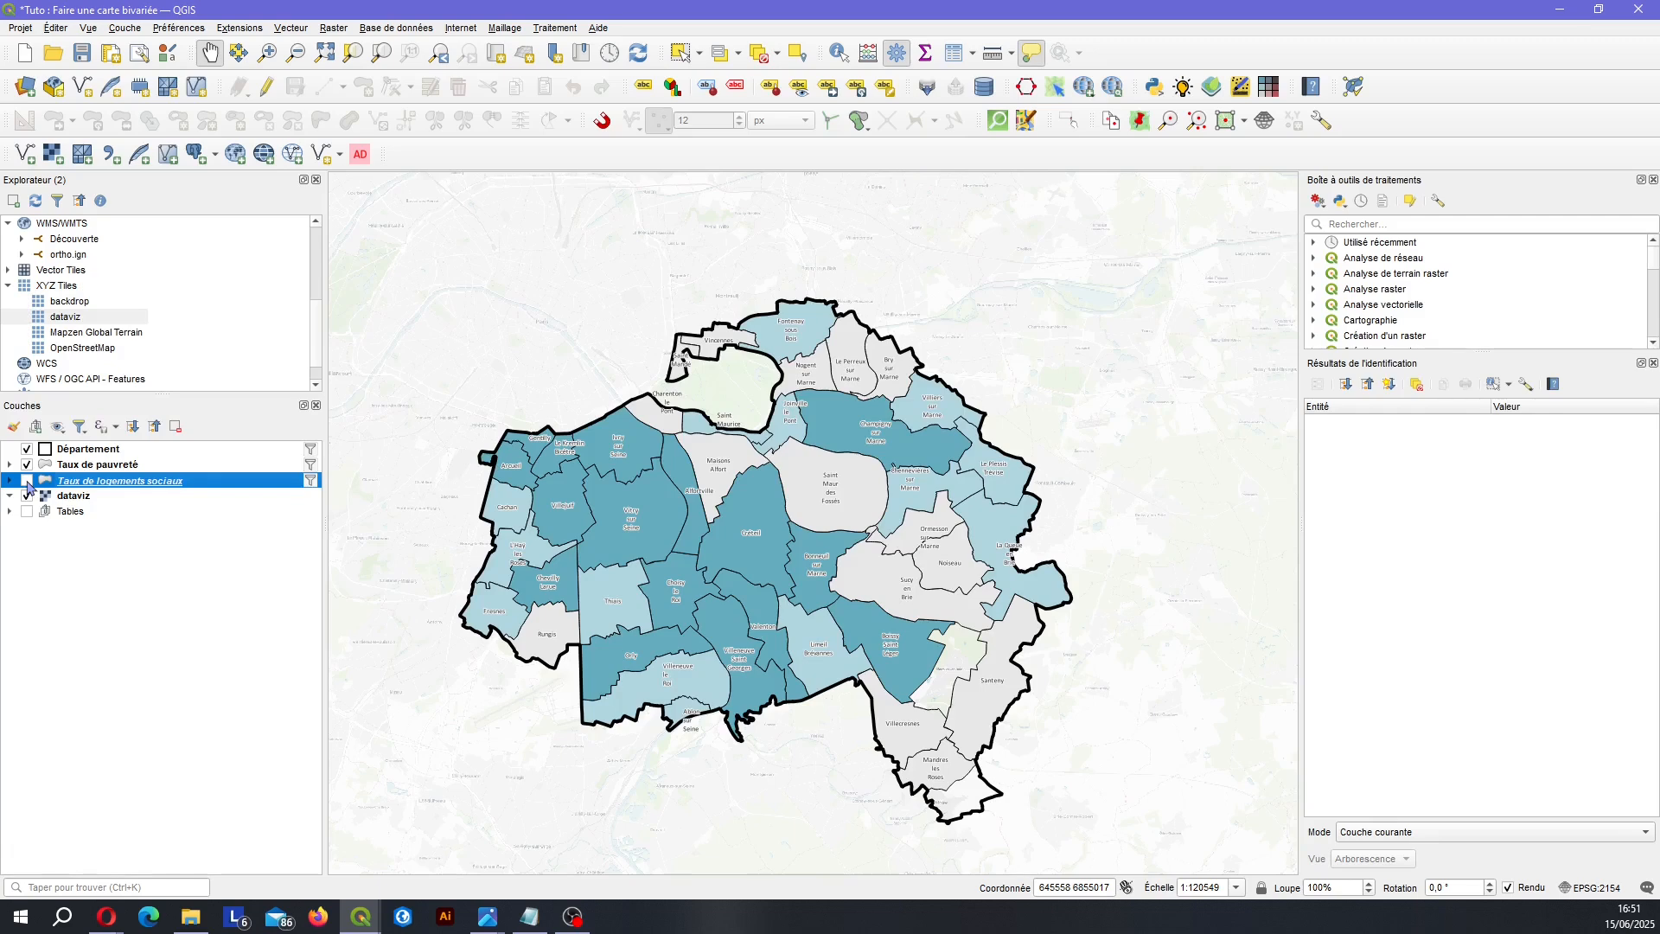
click(27, 481)
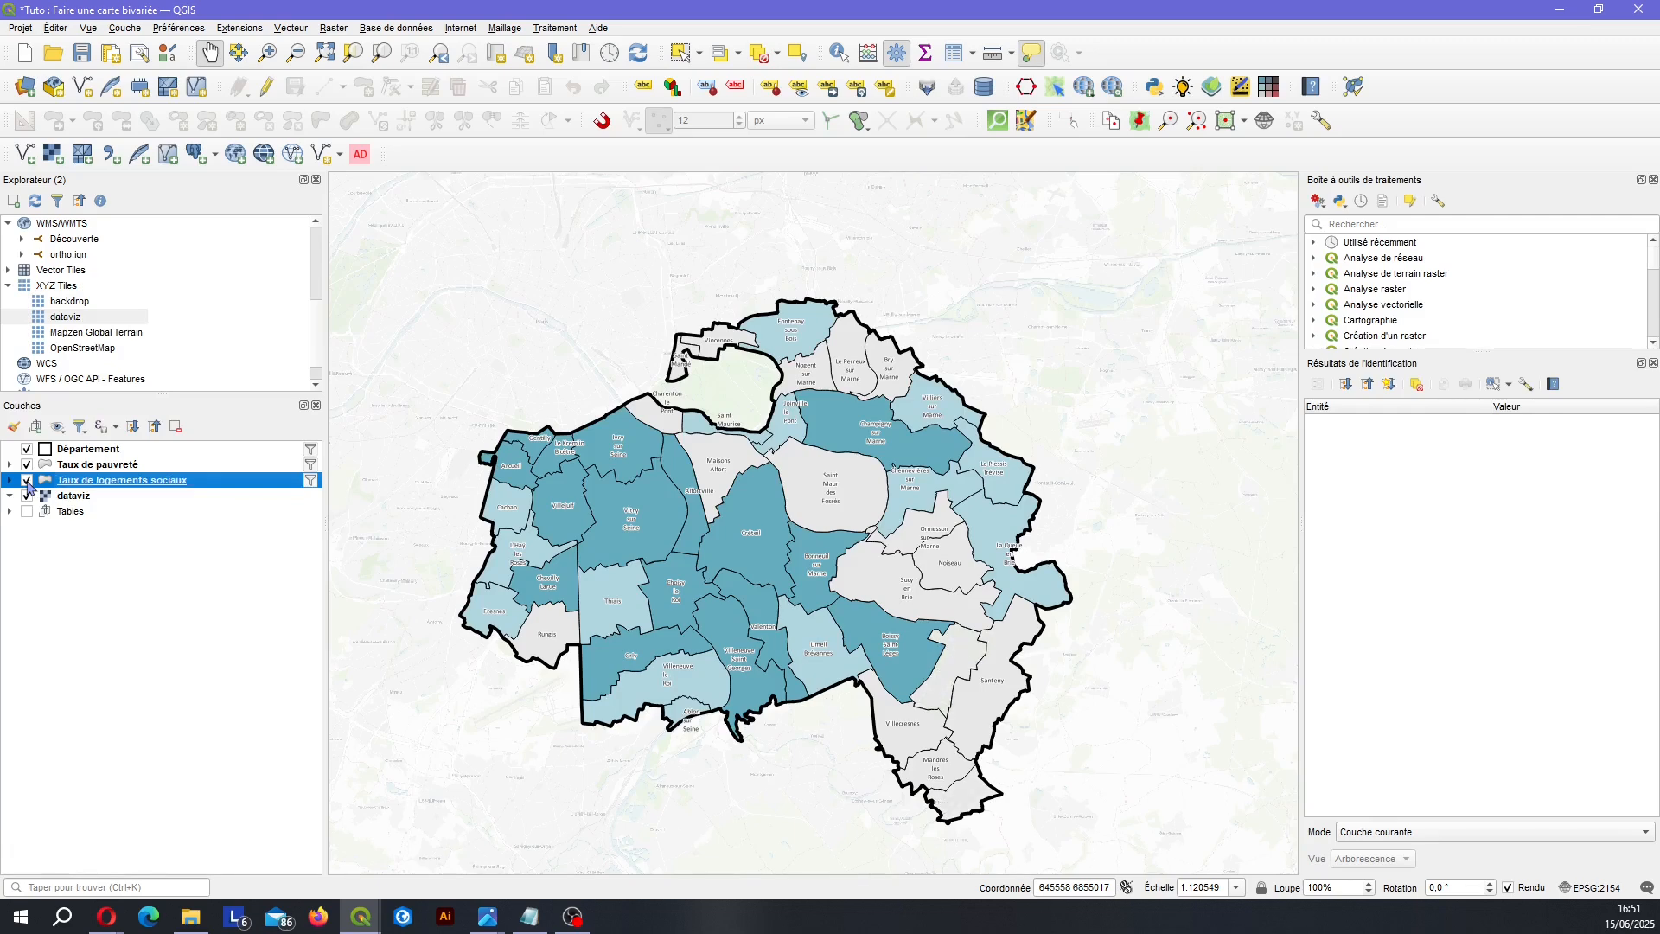
click(9, 466)
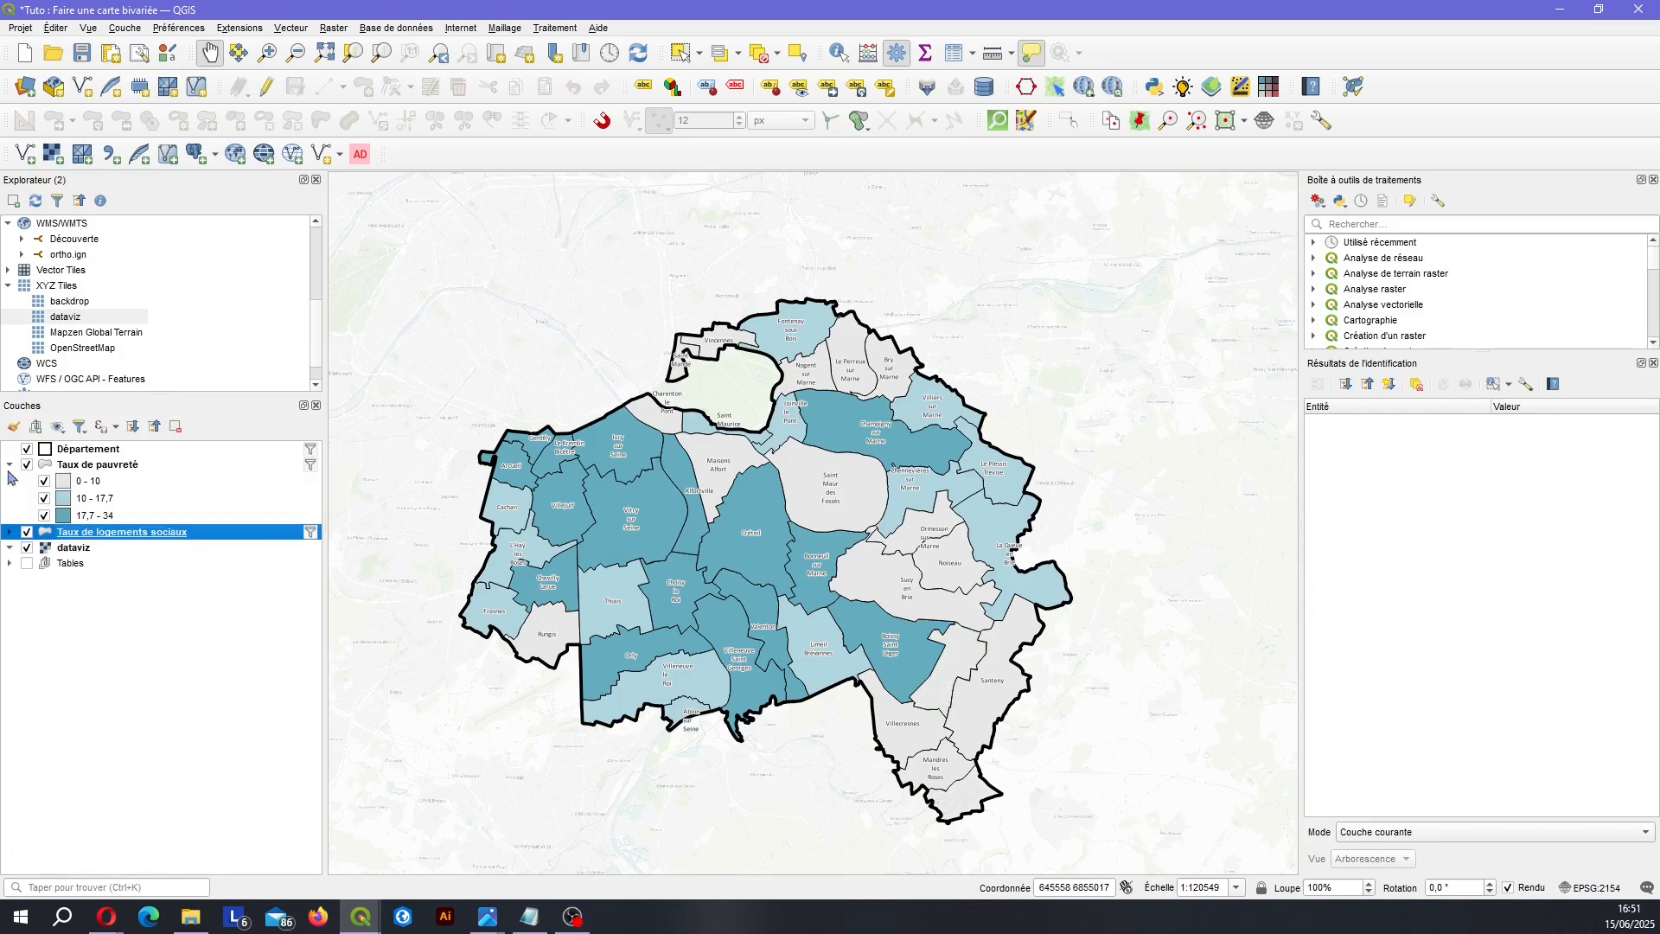
Expand the legend classes of "Taux de logements sociaux" and set the layer blending mode of "Taux de pauvreté" to Multiplier.
click(10, 533)
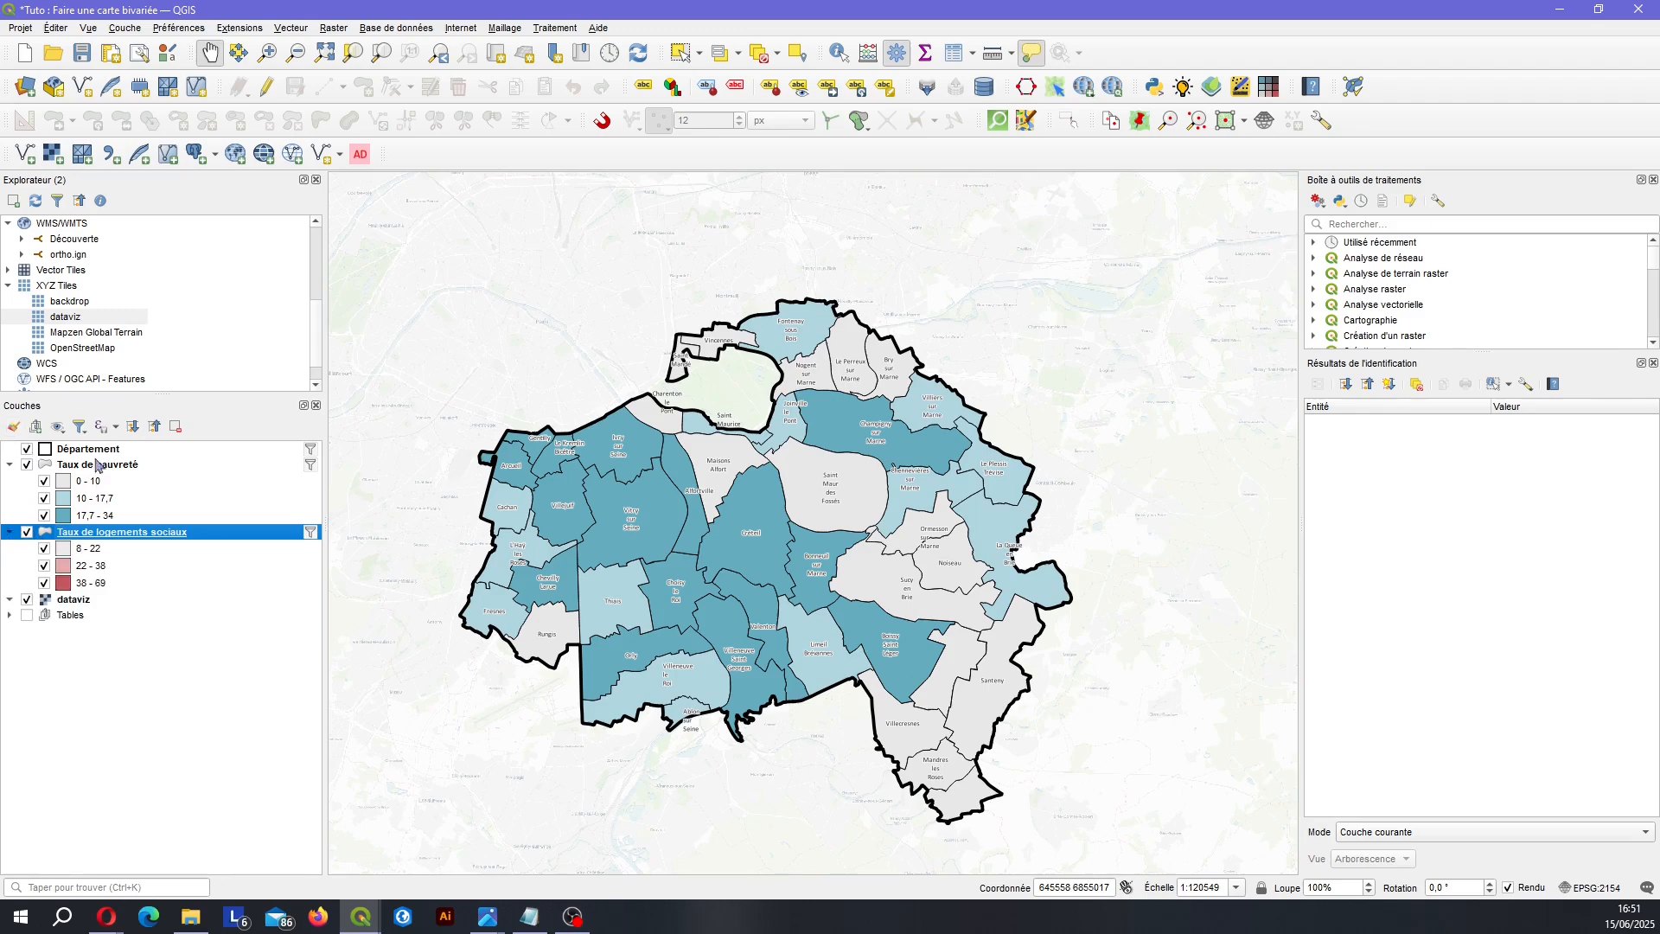
click(100, 468)
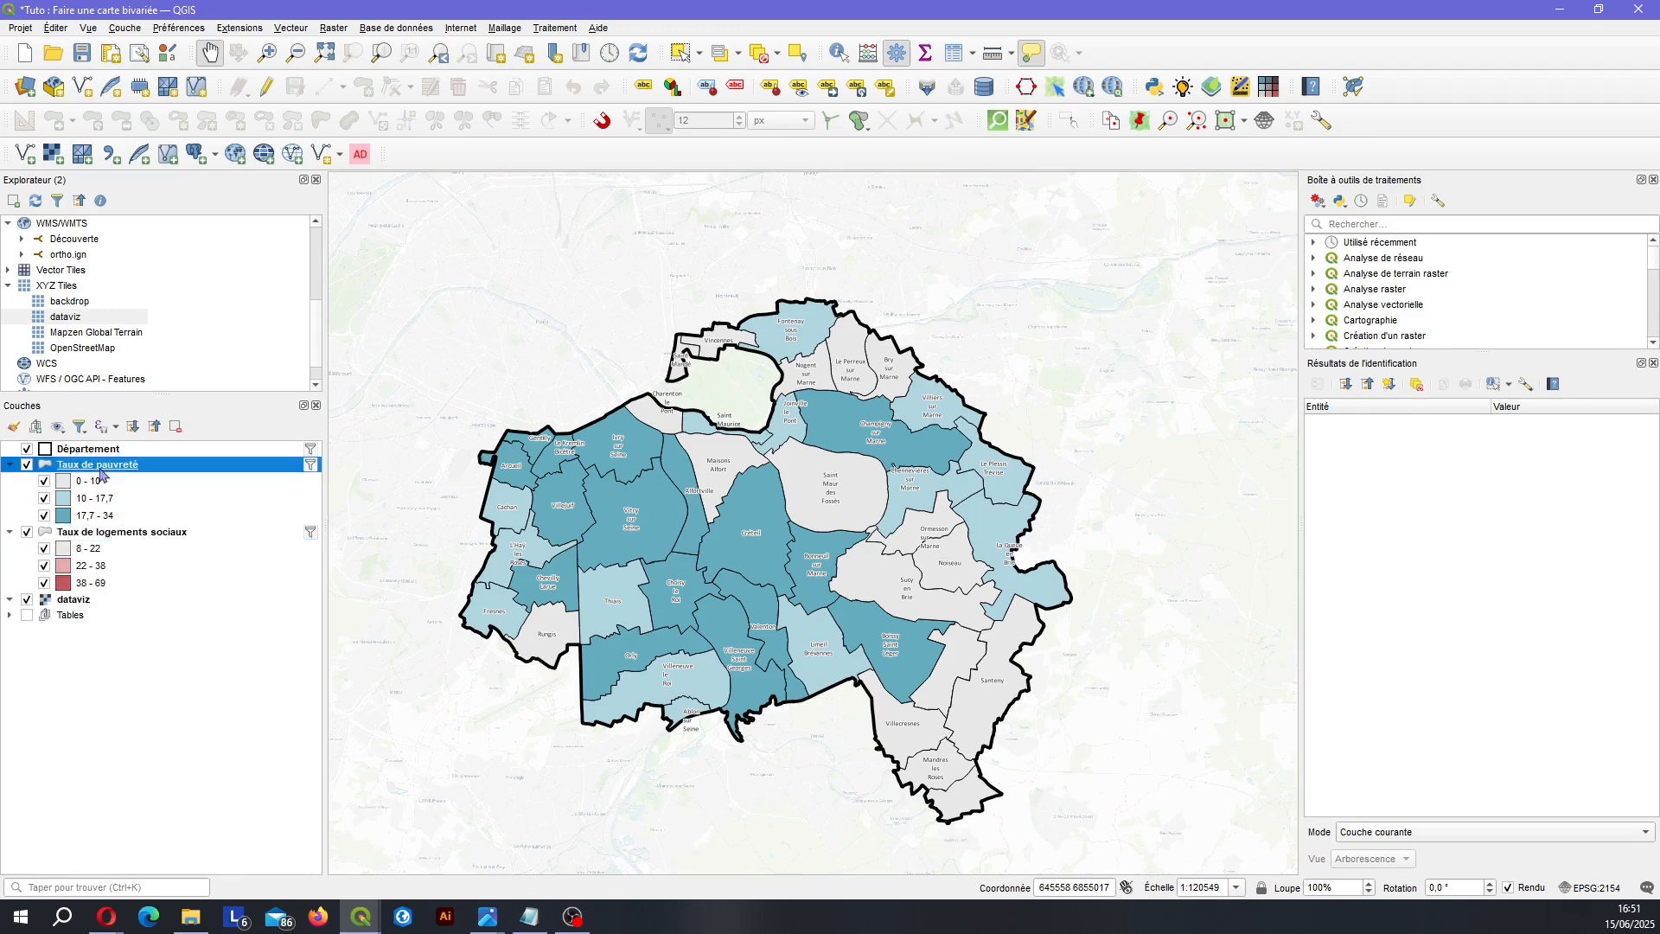
double_click(100, 467)
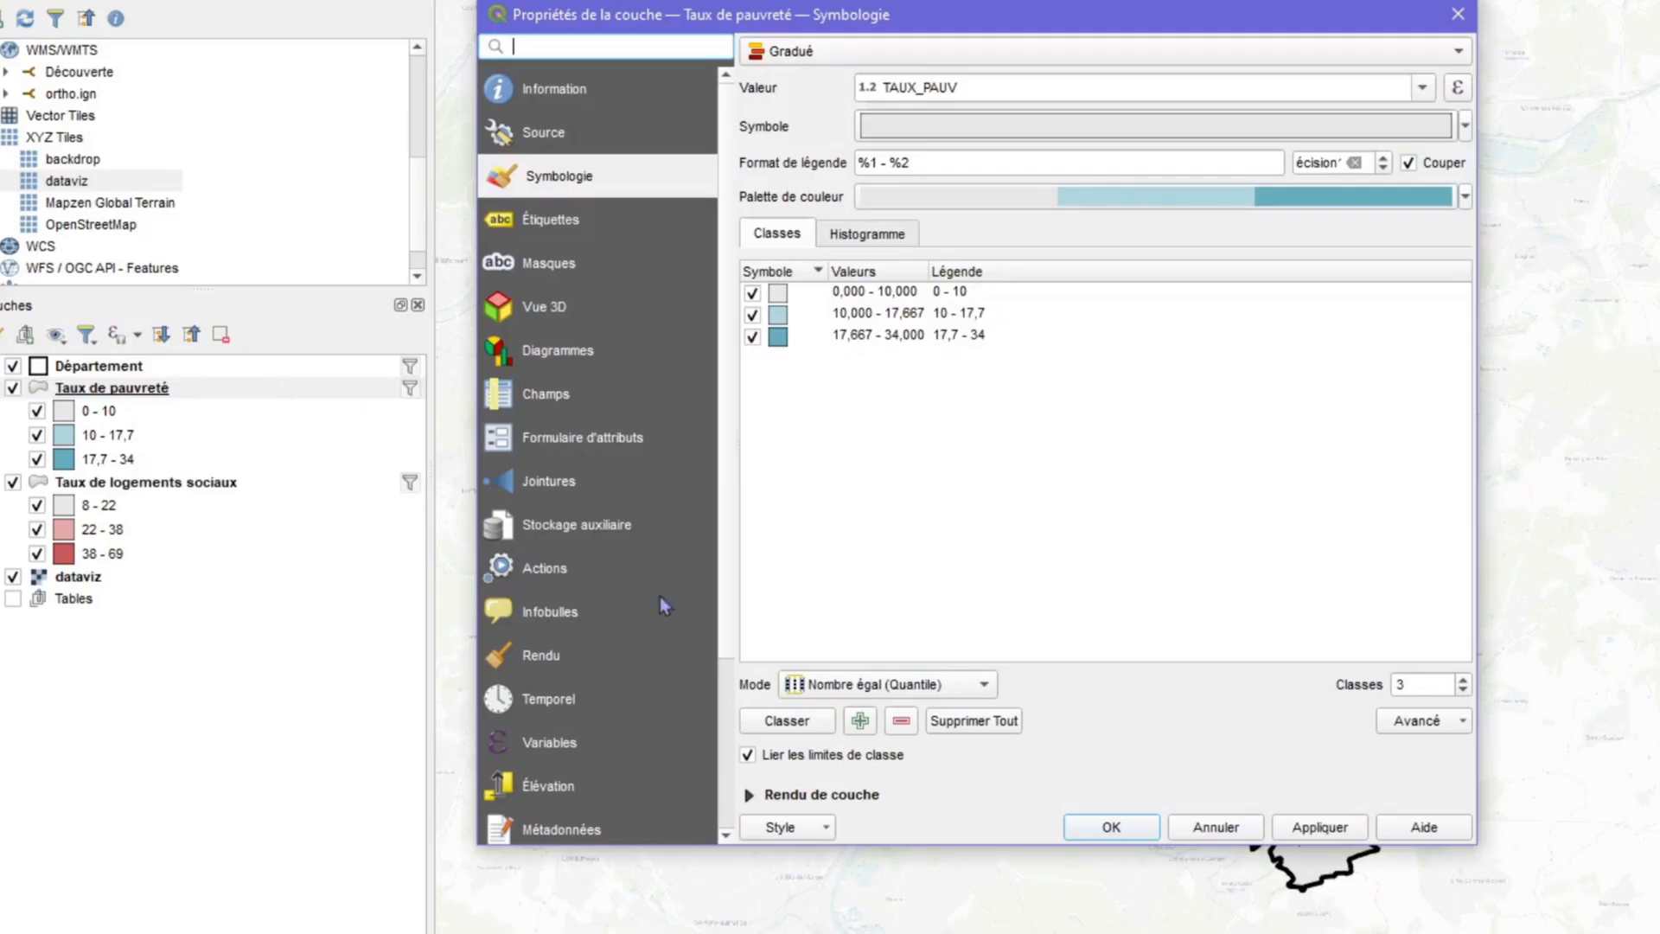
click(813, 795)
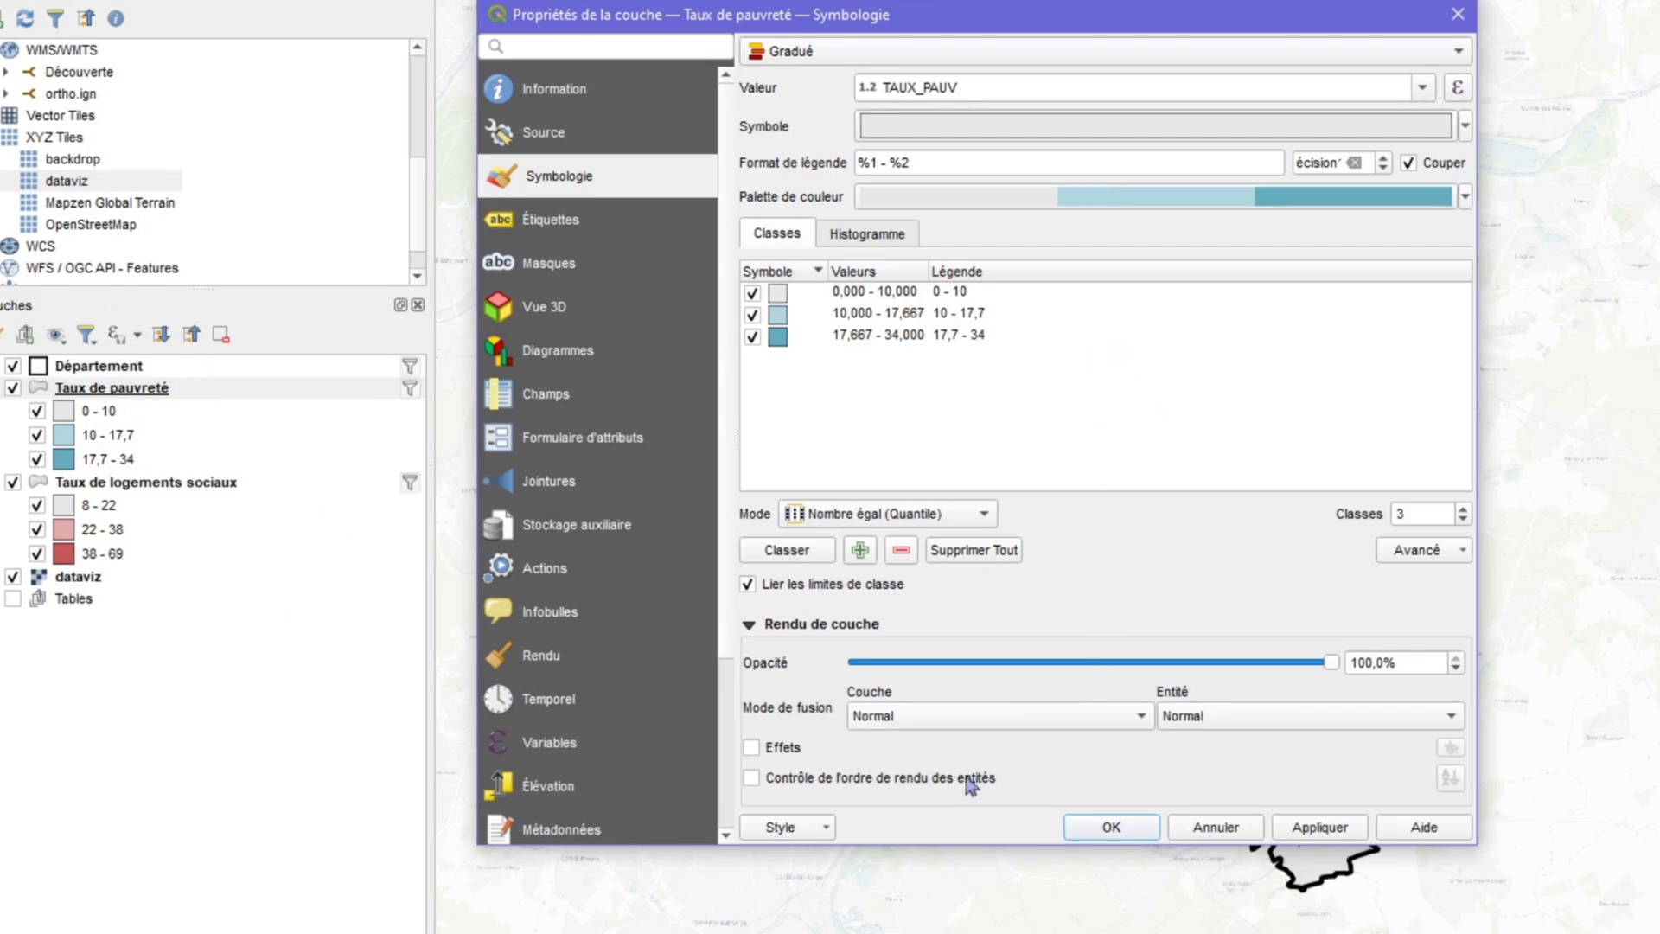
click(1039, 724)
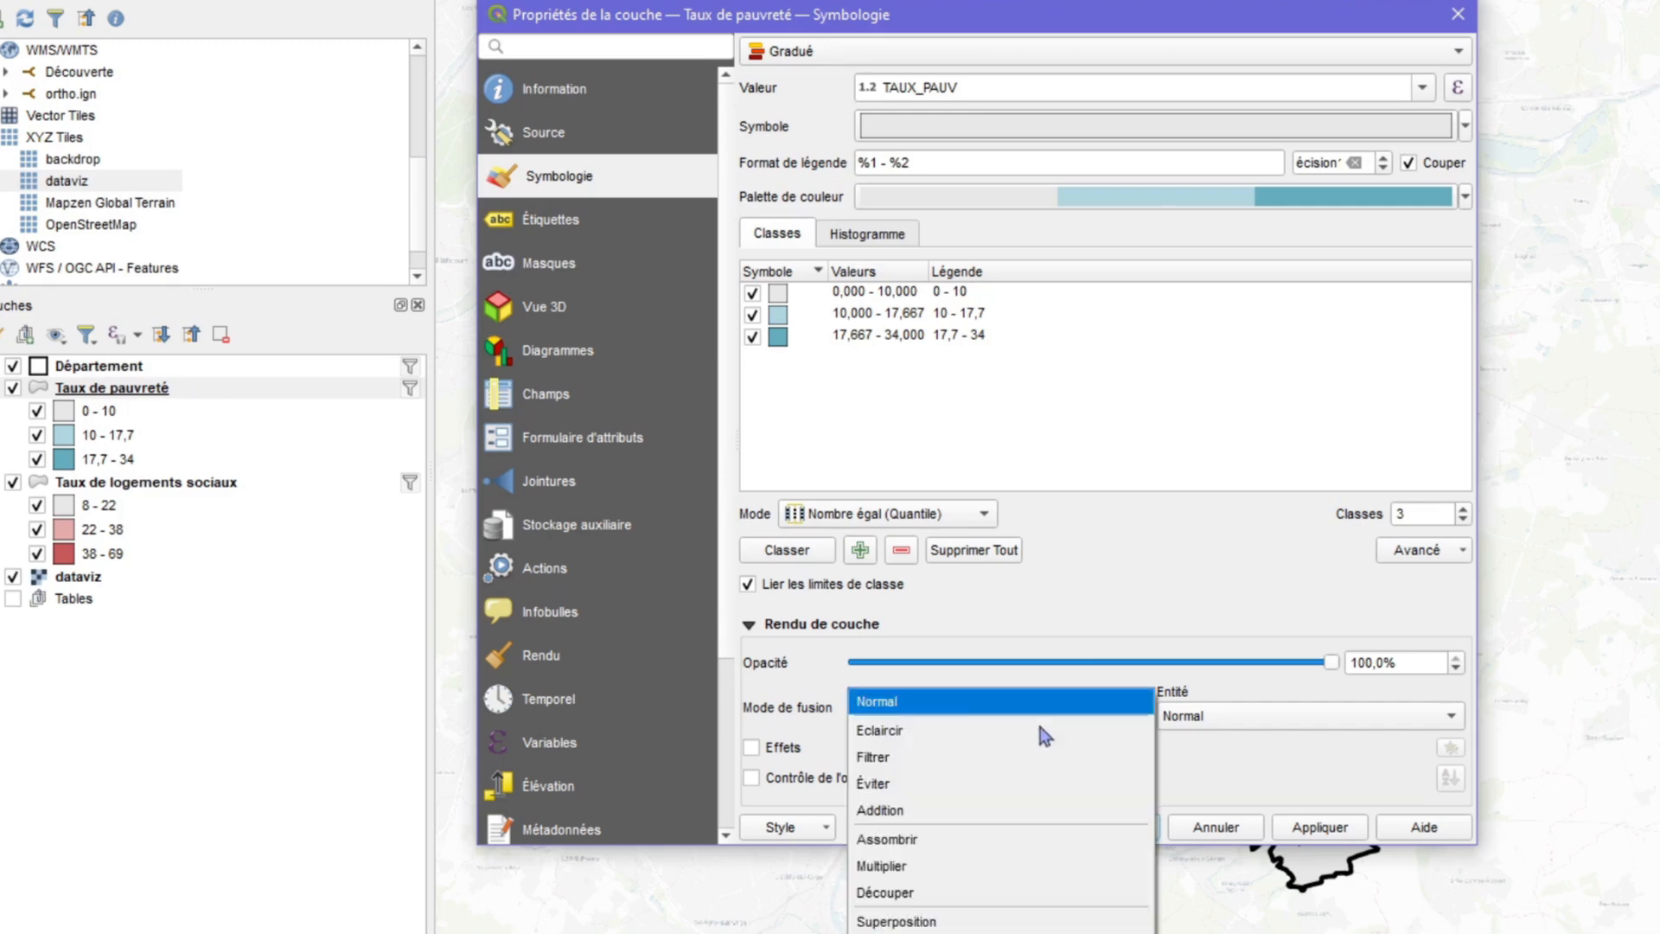
click(962, 876)
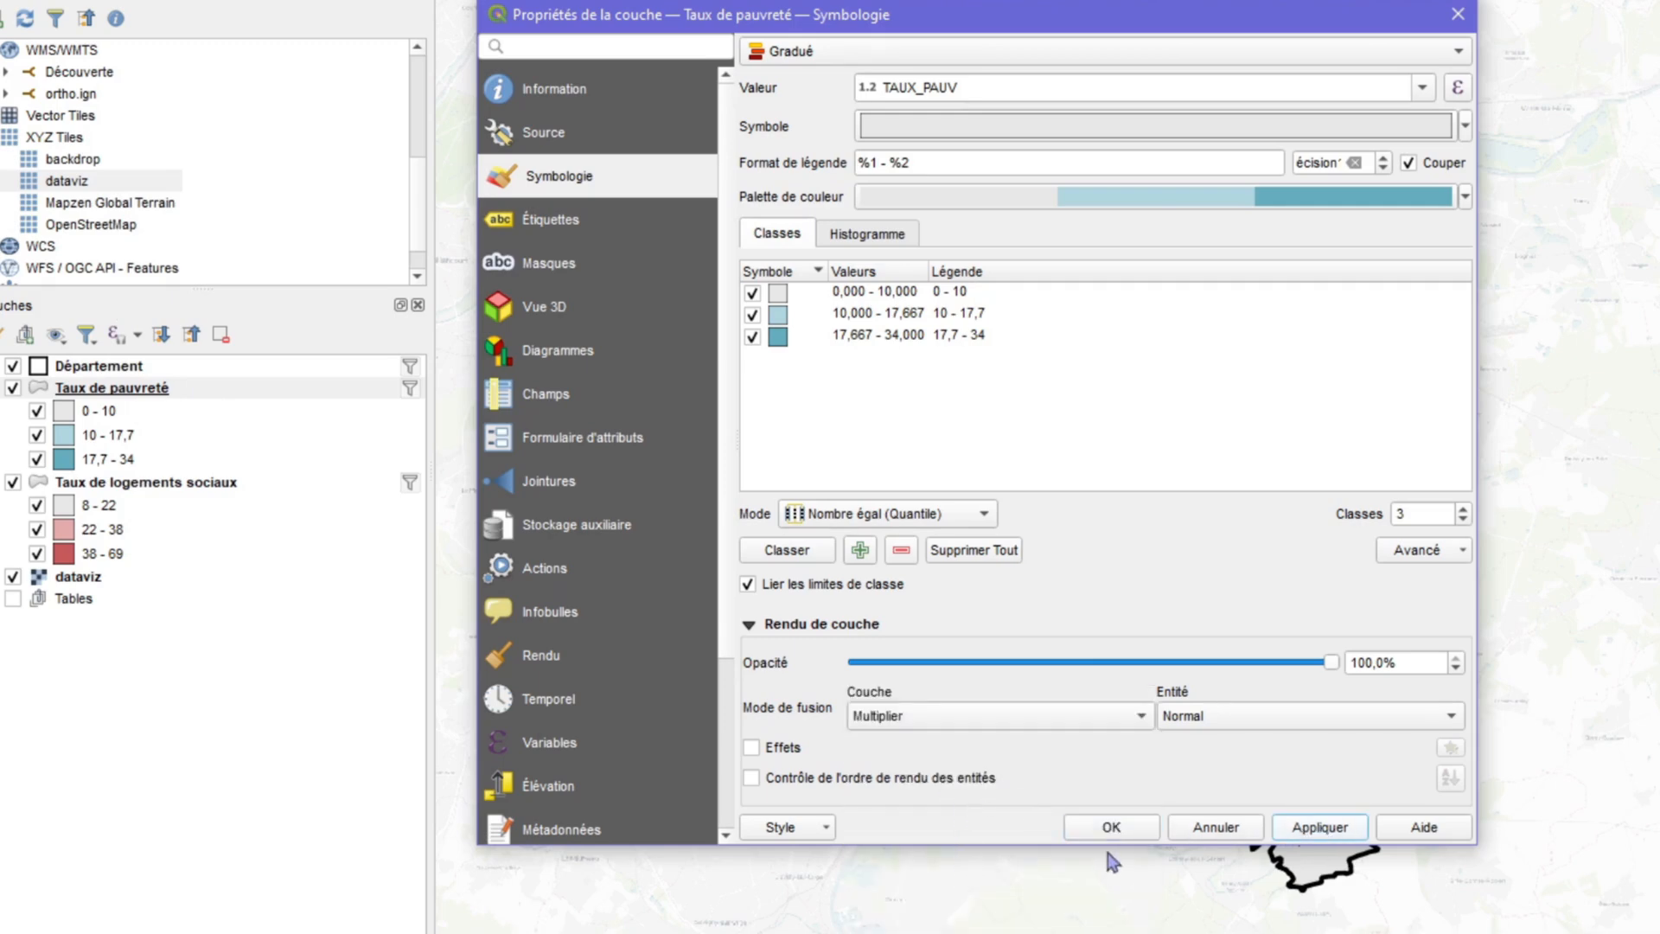
click(1098, 825)
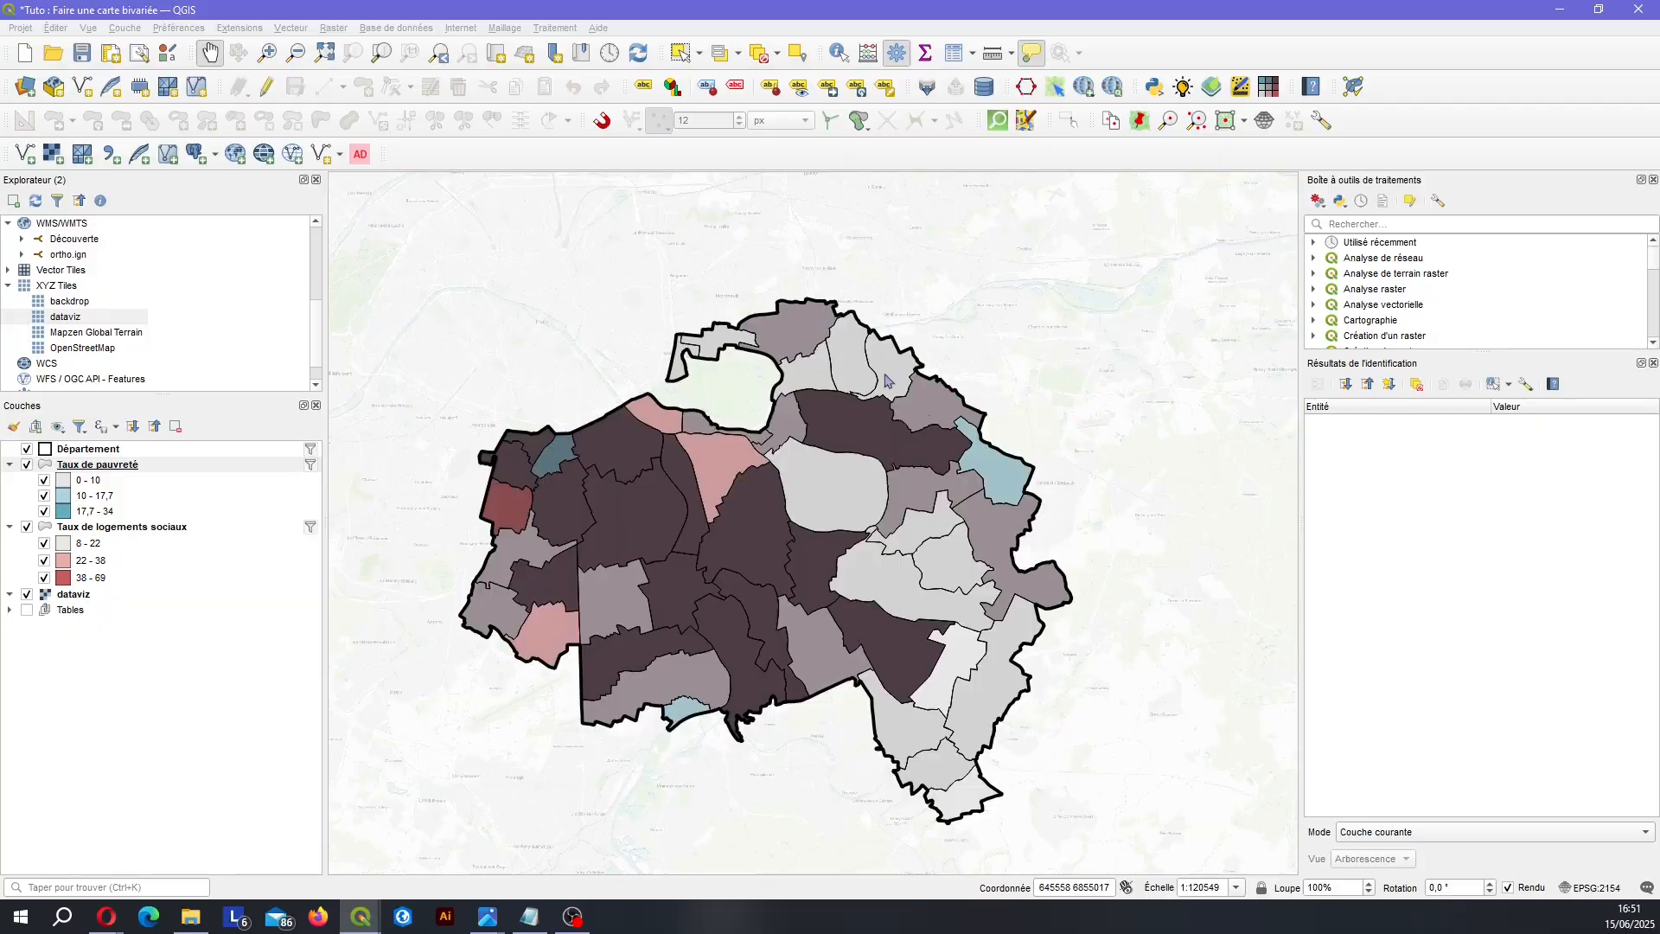
Compare the blended map colours with the reference palettes in the image exemples_palettes_bivariees.png, and return to QGIS.
scroll(782, 549, up, 1)
scroll(909, 463, down, 1)
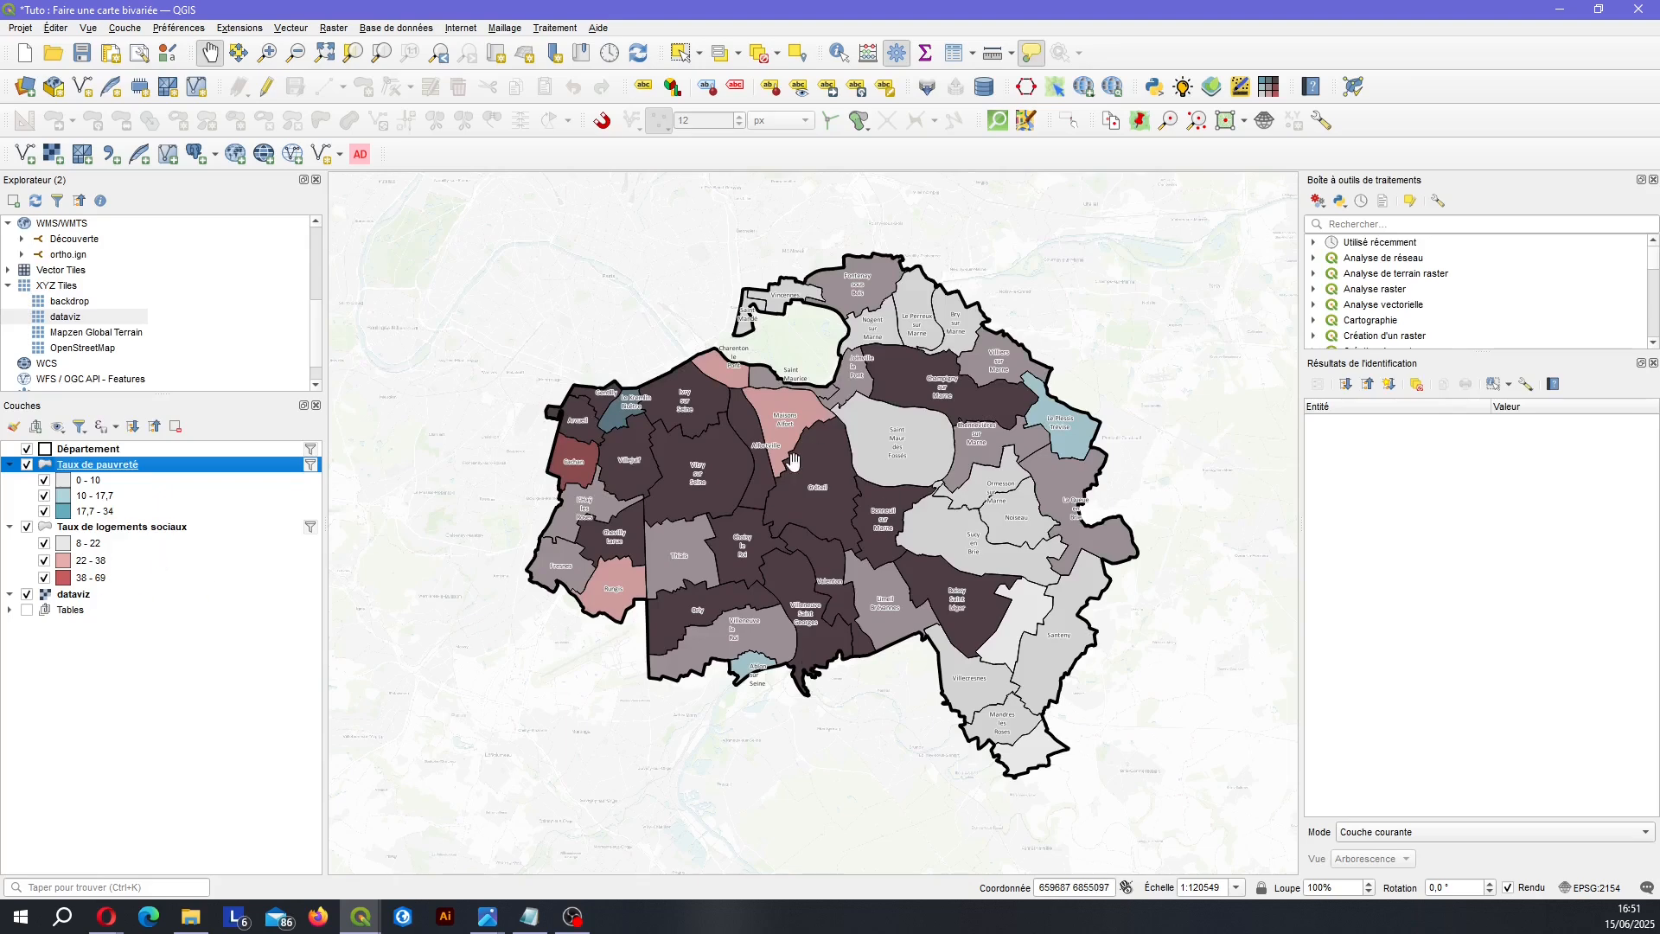
drag(975, 405, 910, 438)
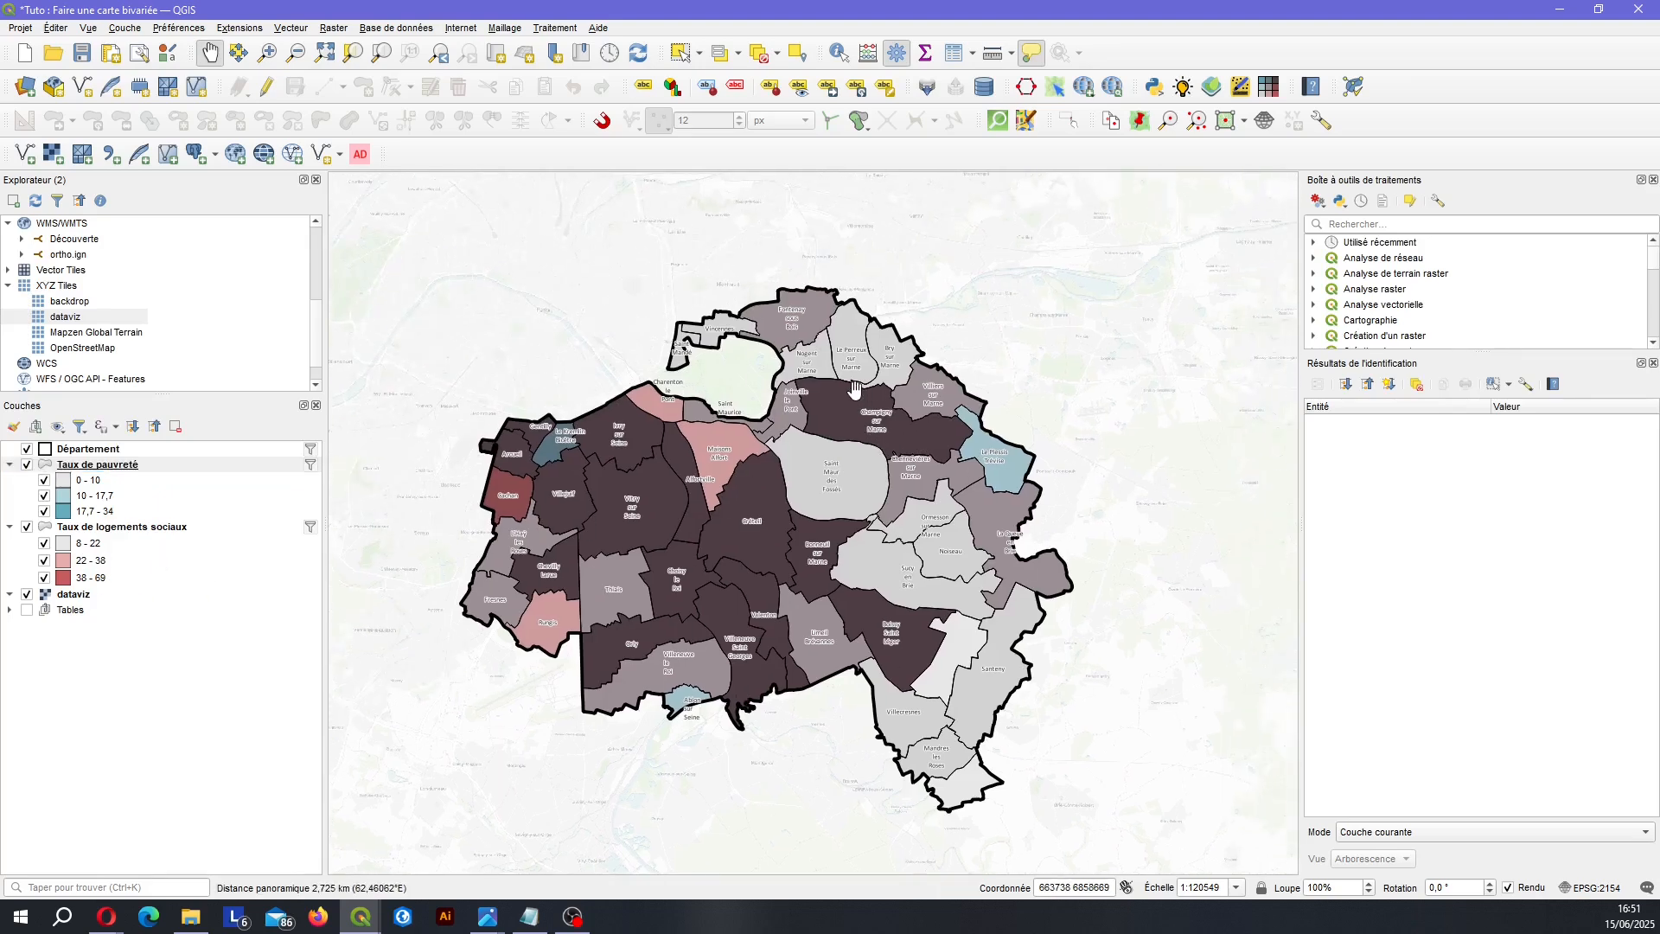
key(alt+Tab)
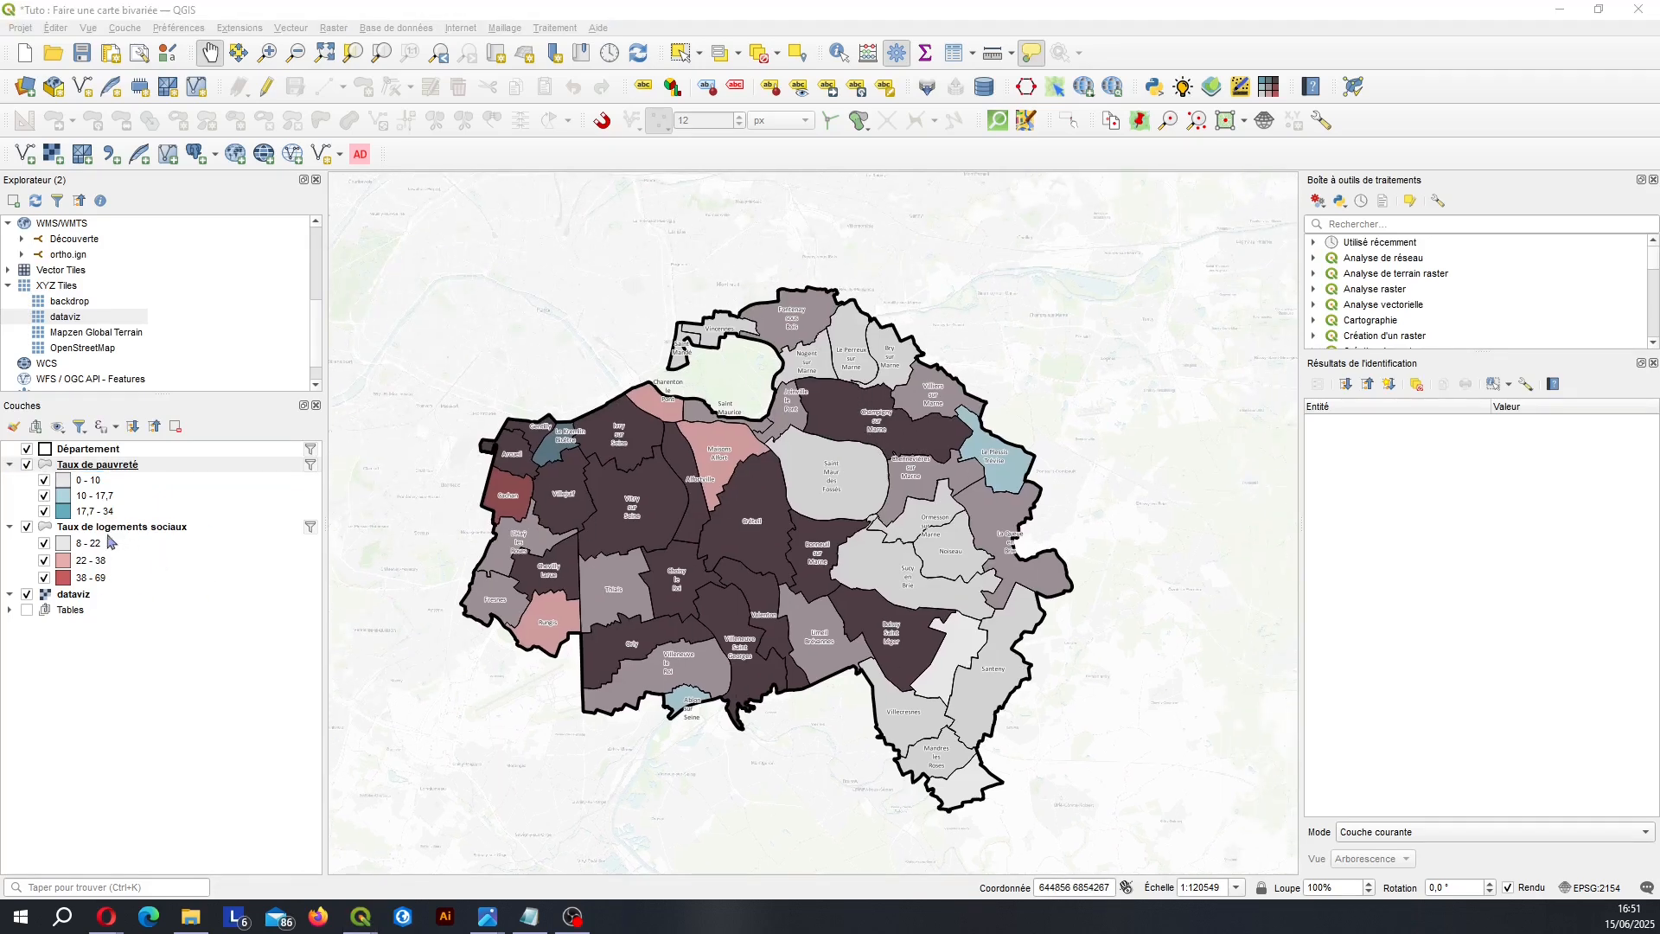
click(487, 916)
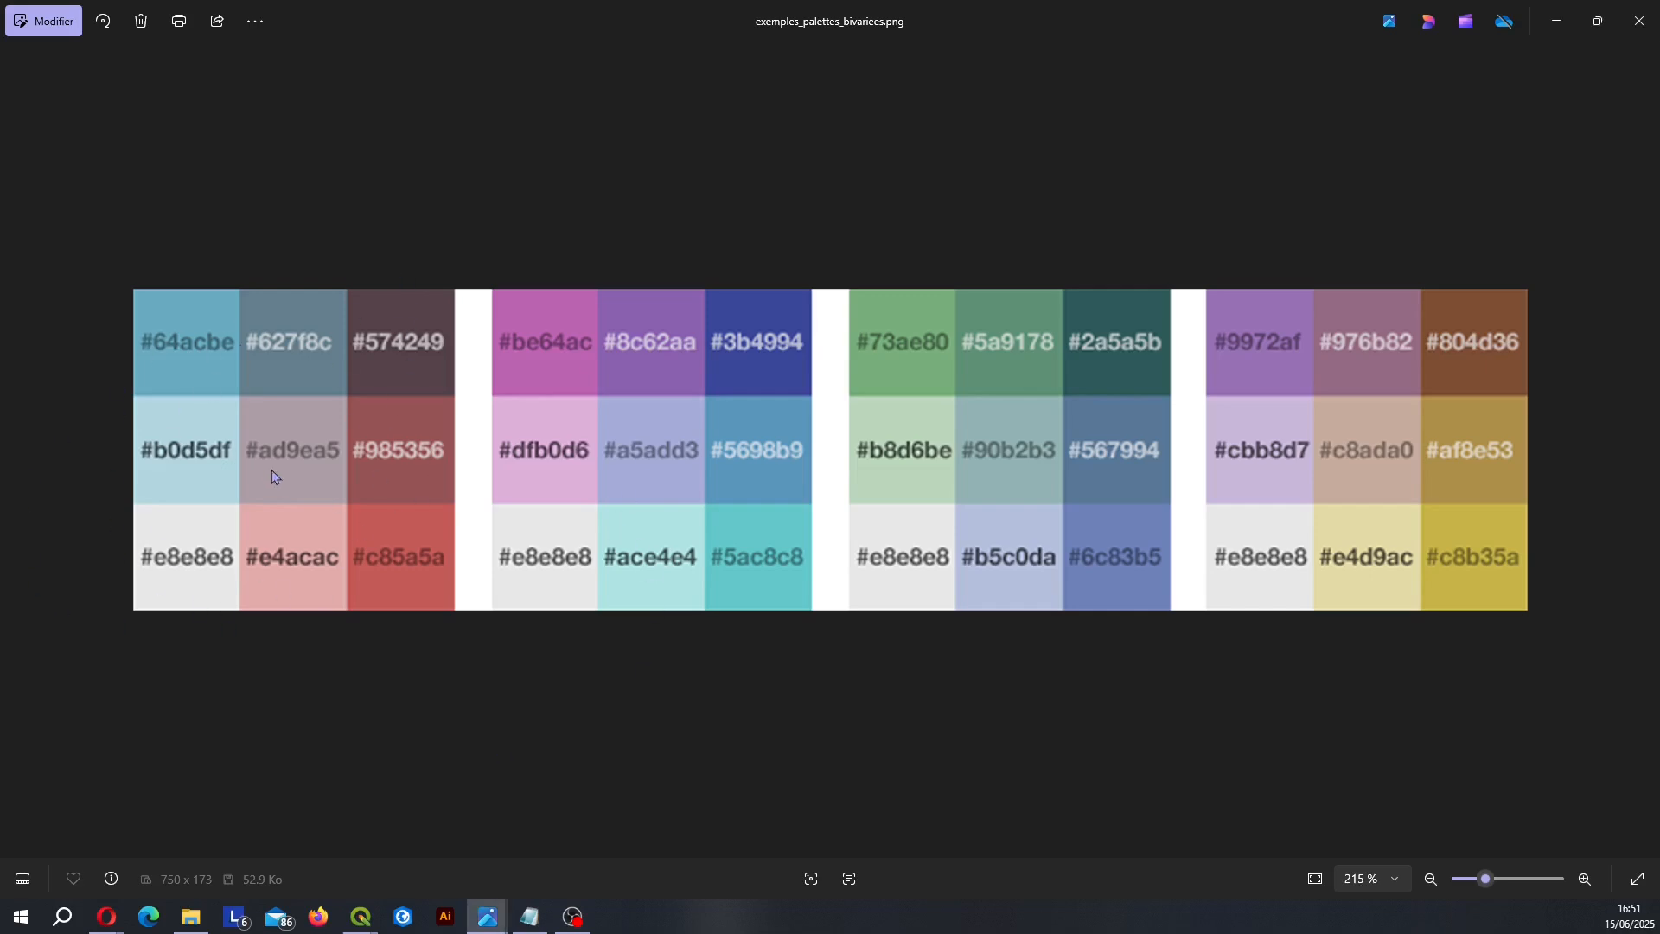
key(alt+Tab)
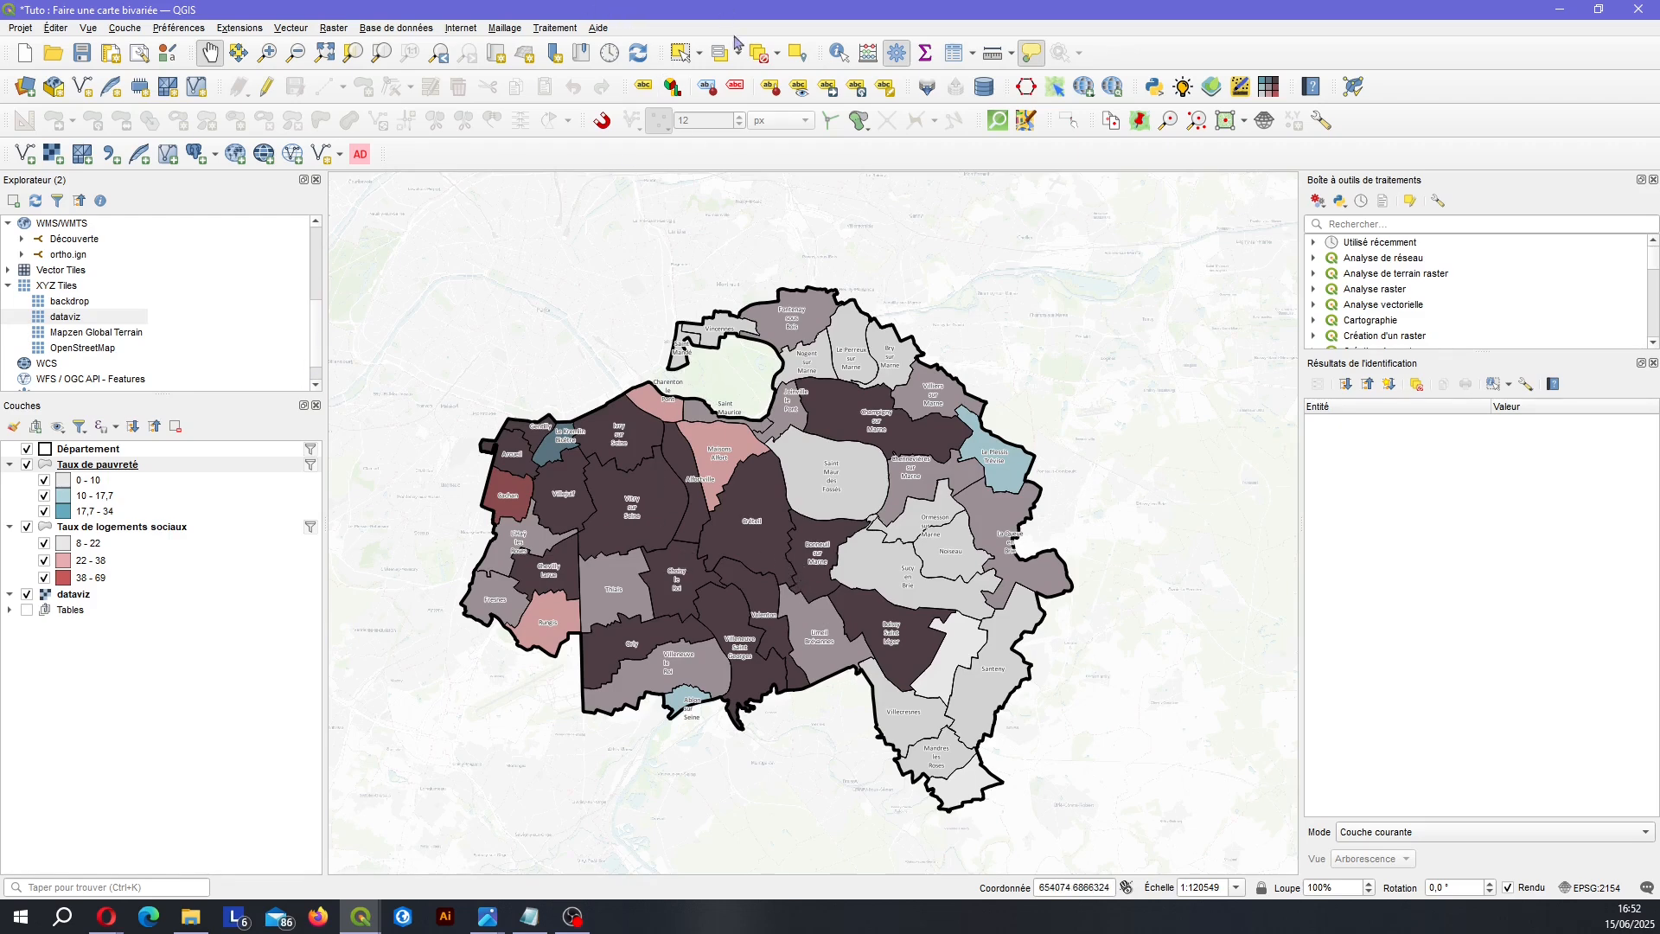
Identify the commune of Créteil on the map and compare its colour with the bivariate palette image.
click(840, 55)
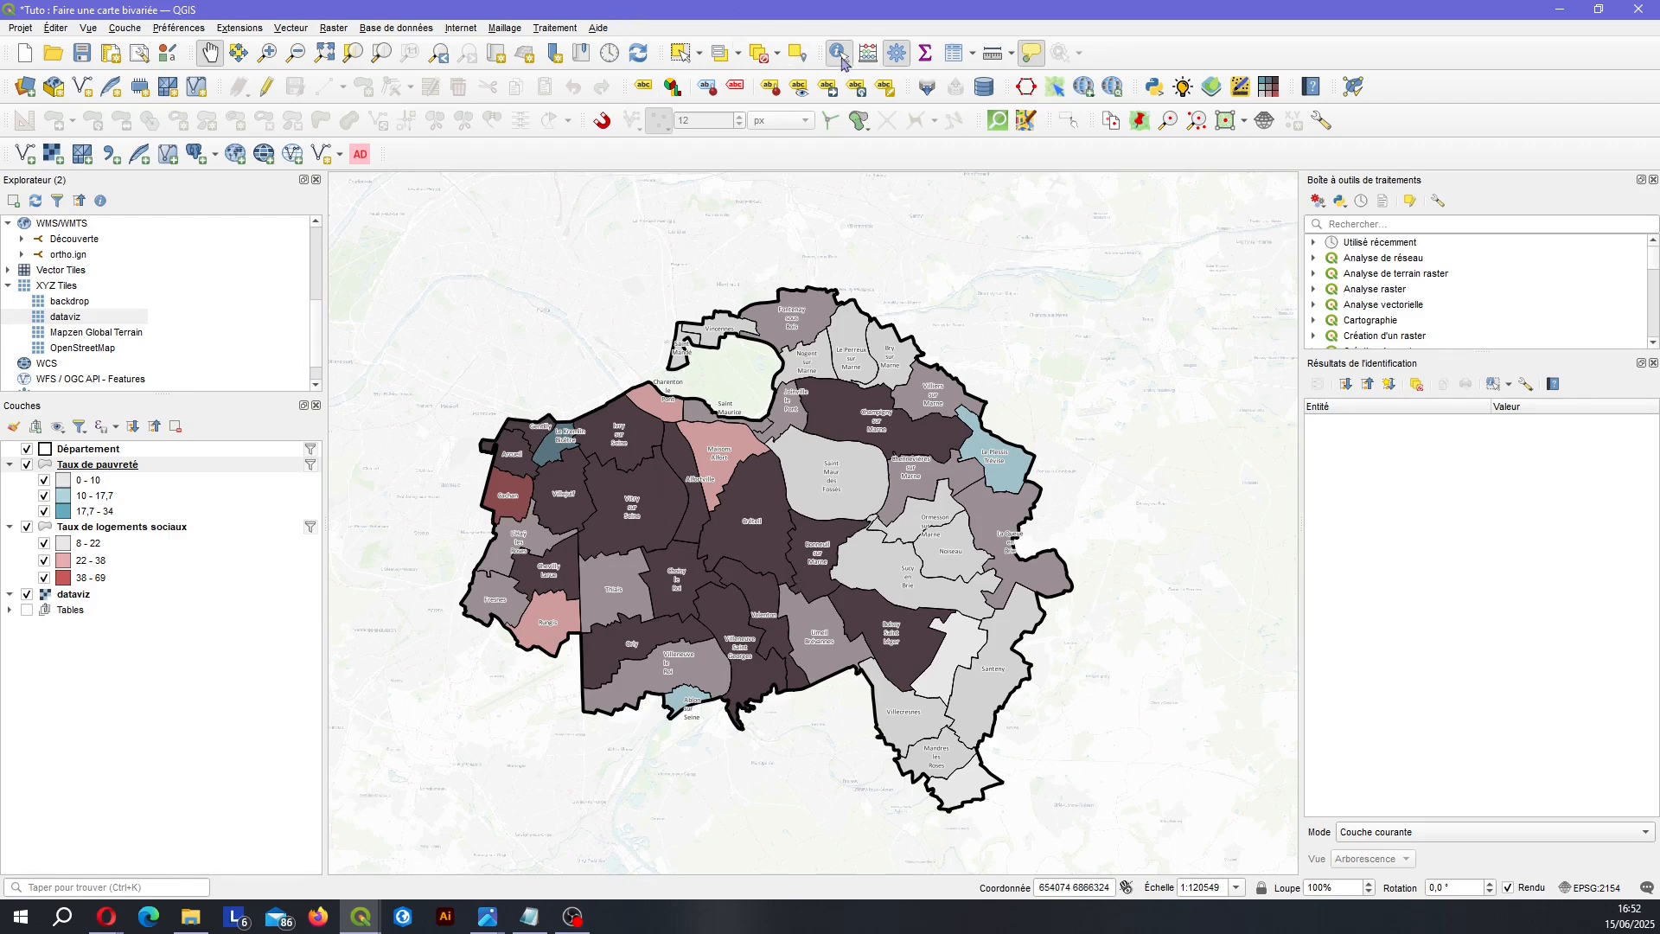
click(772, 534)
scroll(765, 529, up, 1)
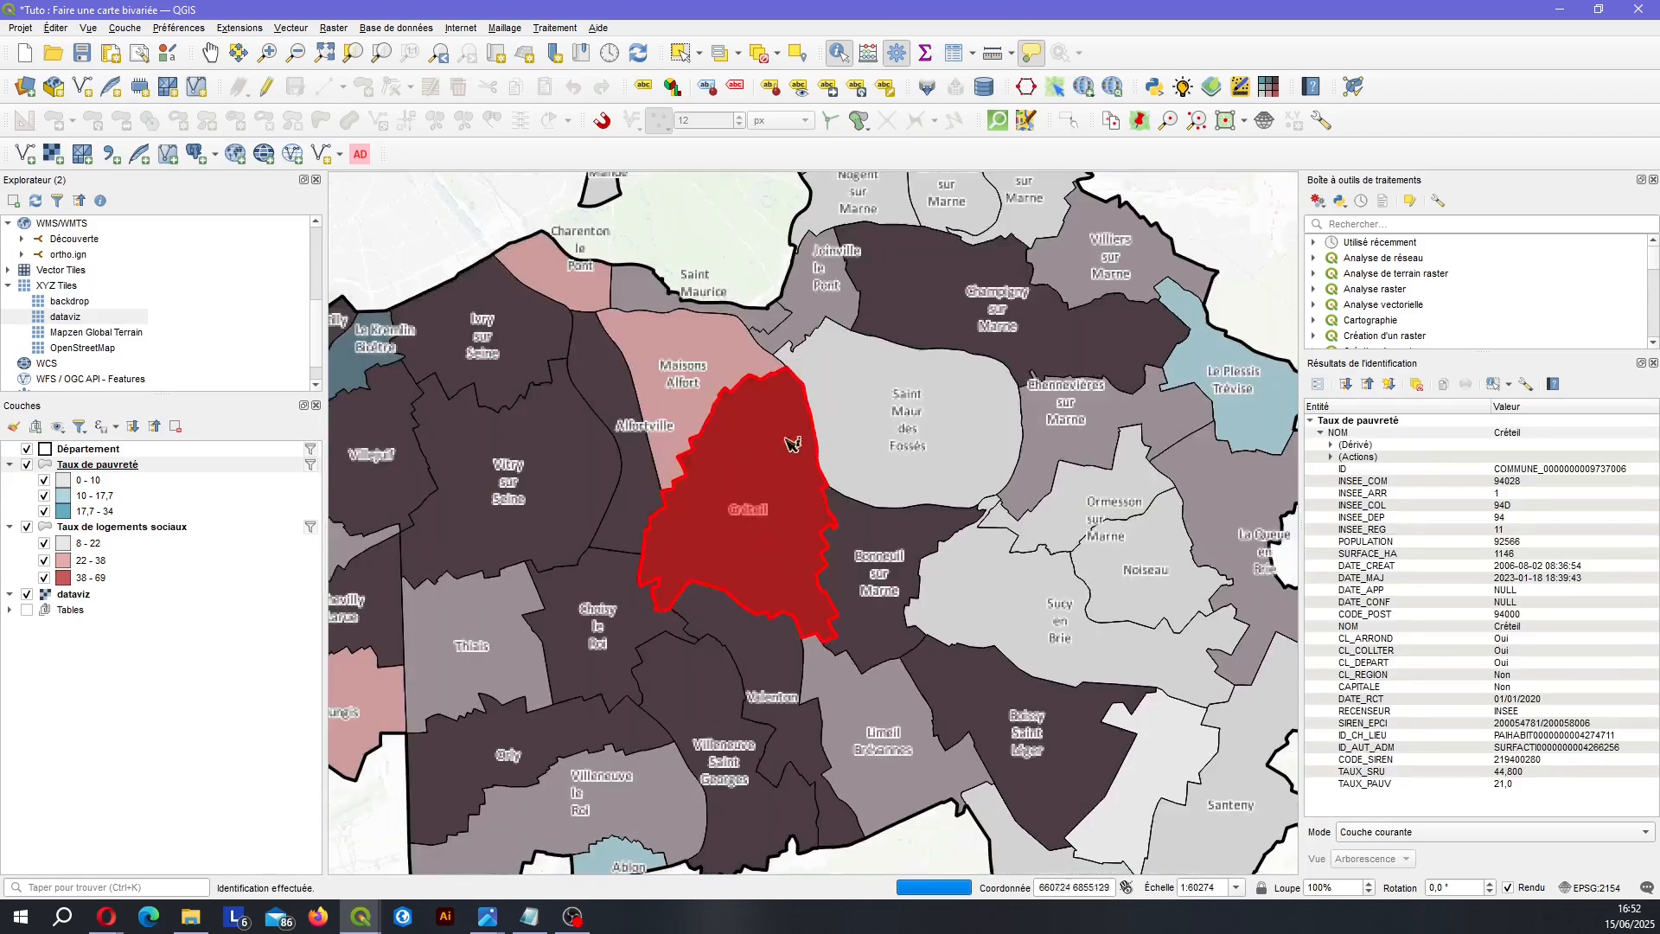
key(alt+Tab)
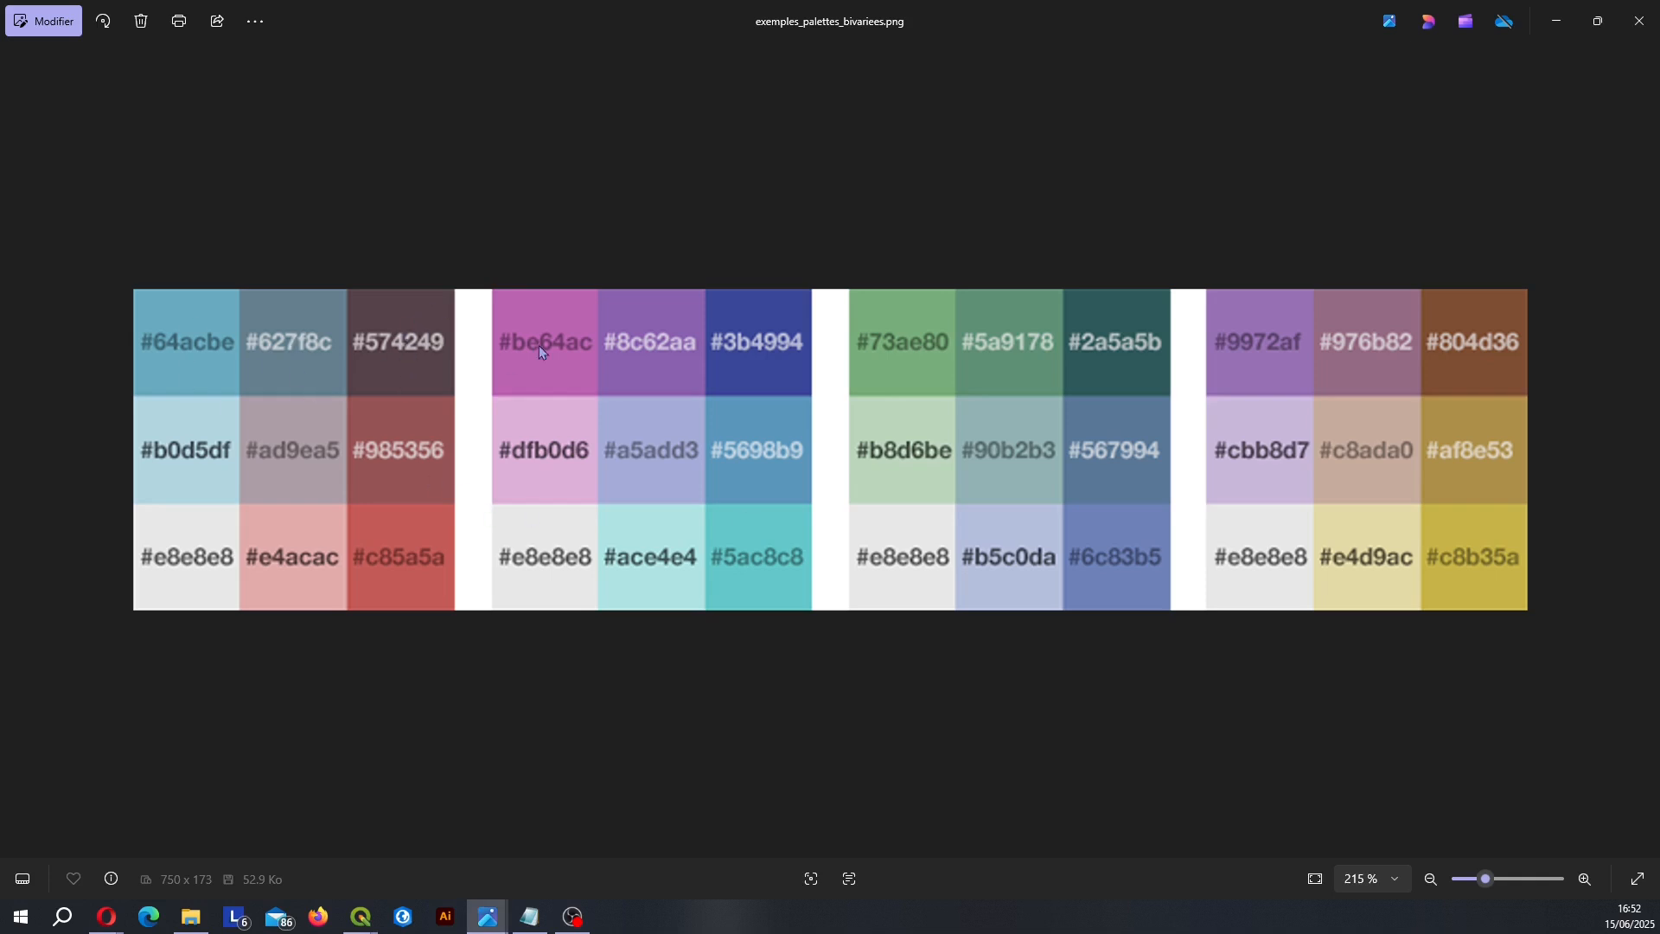
key(alt+Tab)
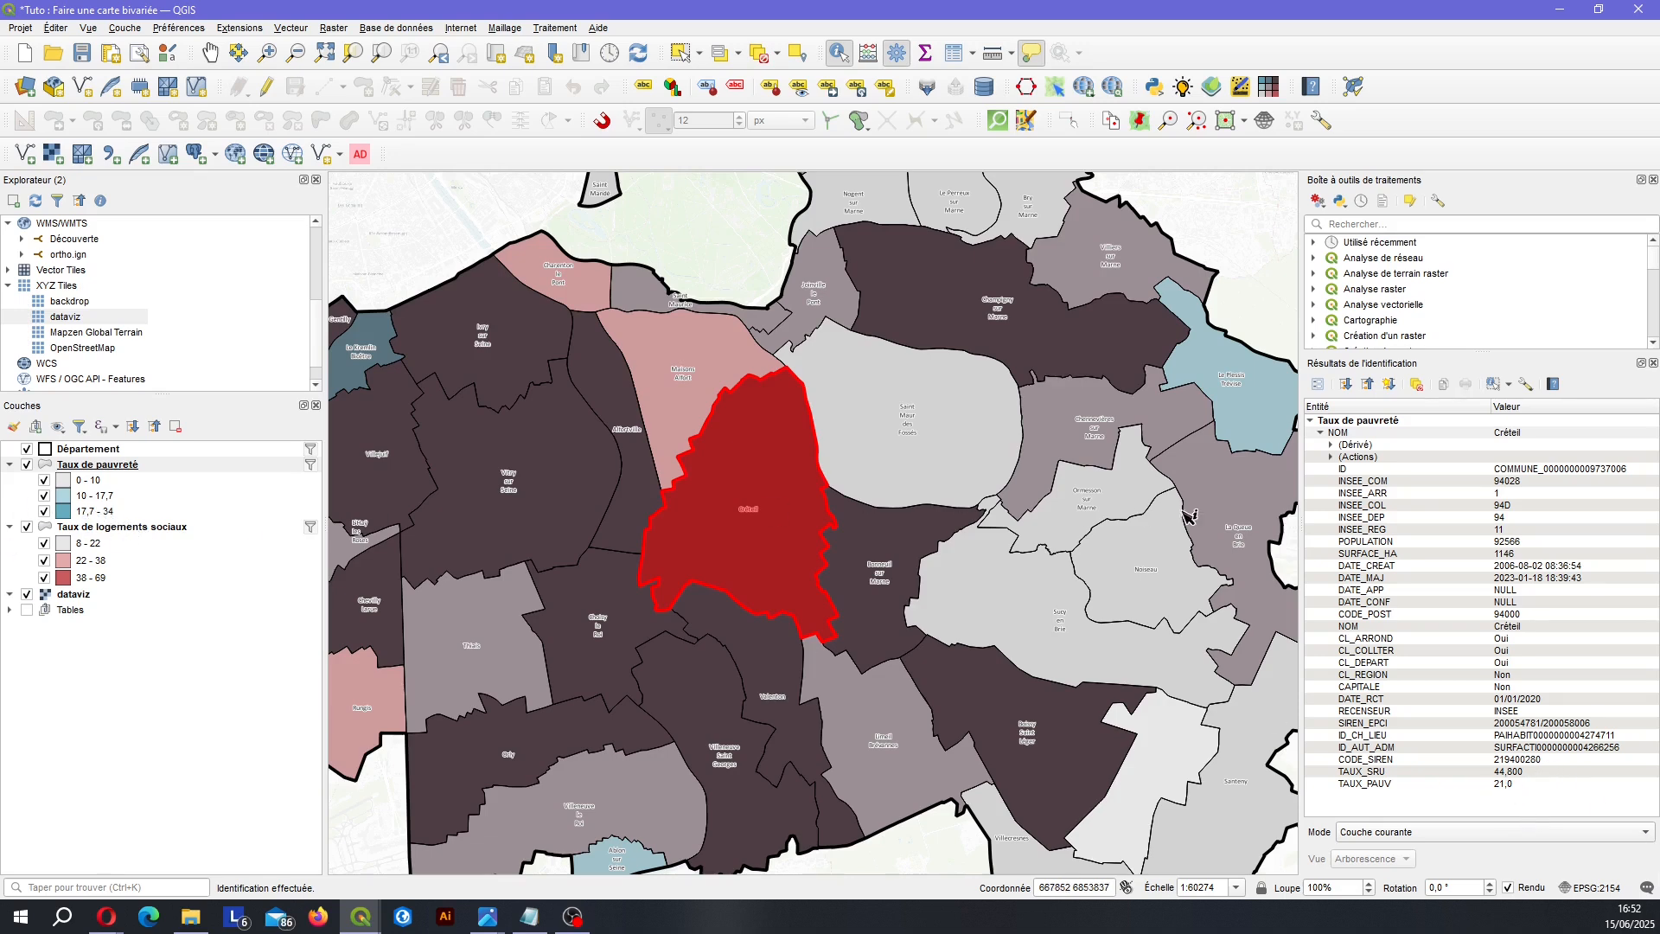
Identify the commune of Maisons-Alfort and check its colour against the bivariate palette image.
drag(1178, 510, 881, 522)
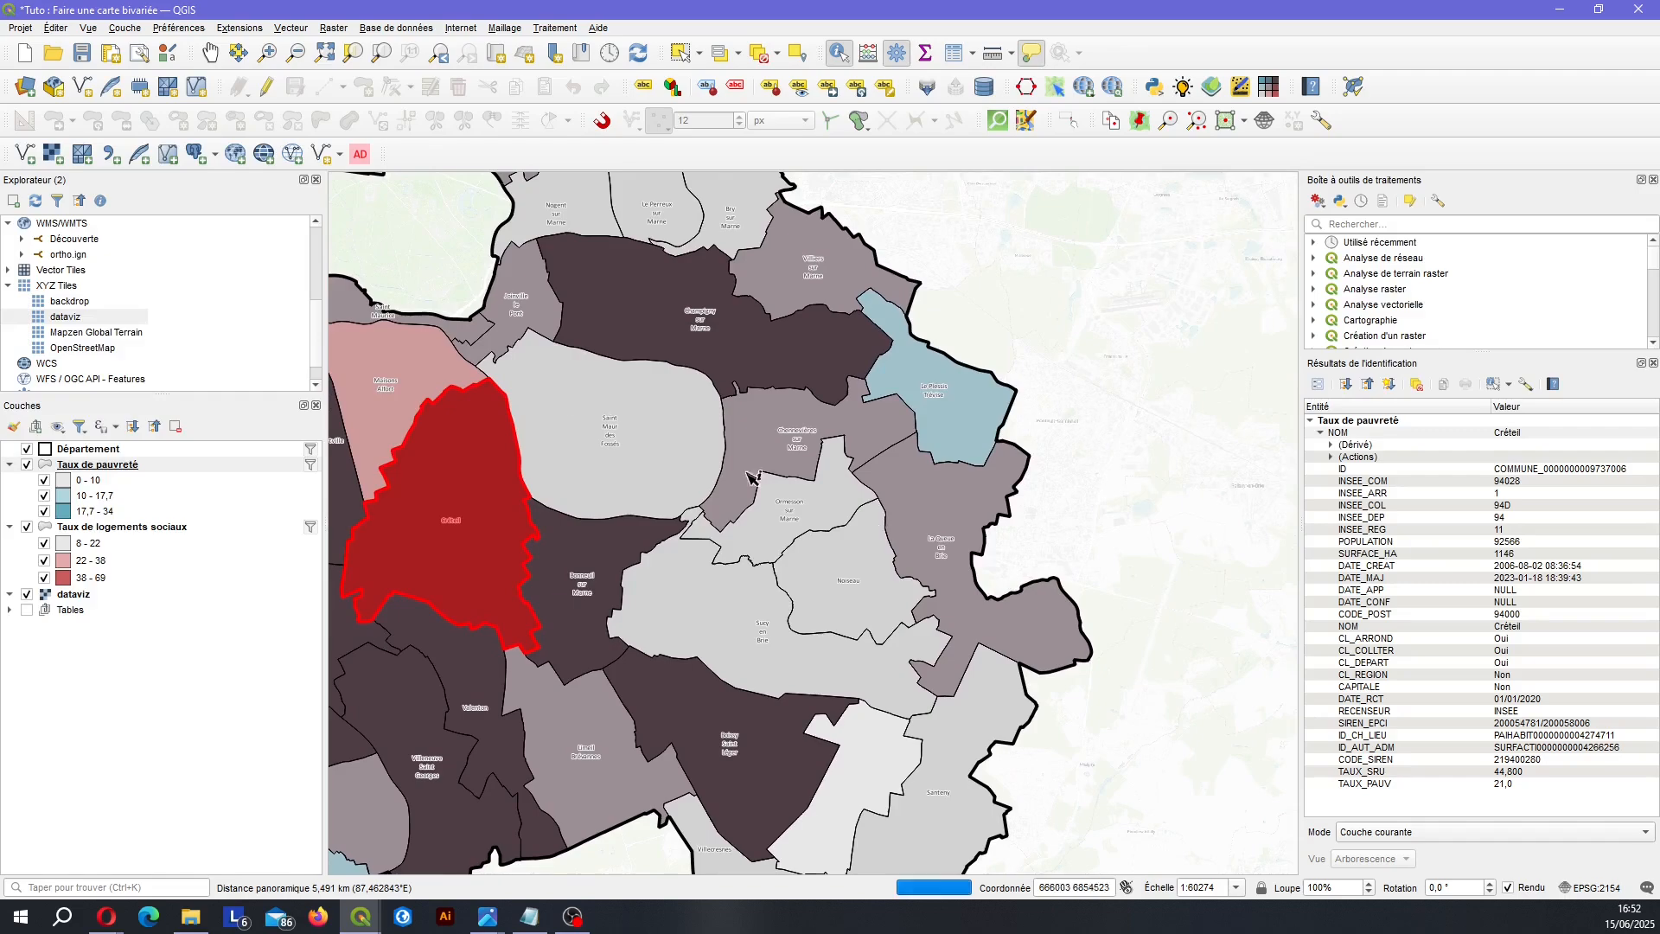
click(410, 364)
key(alt+Tab)
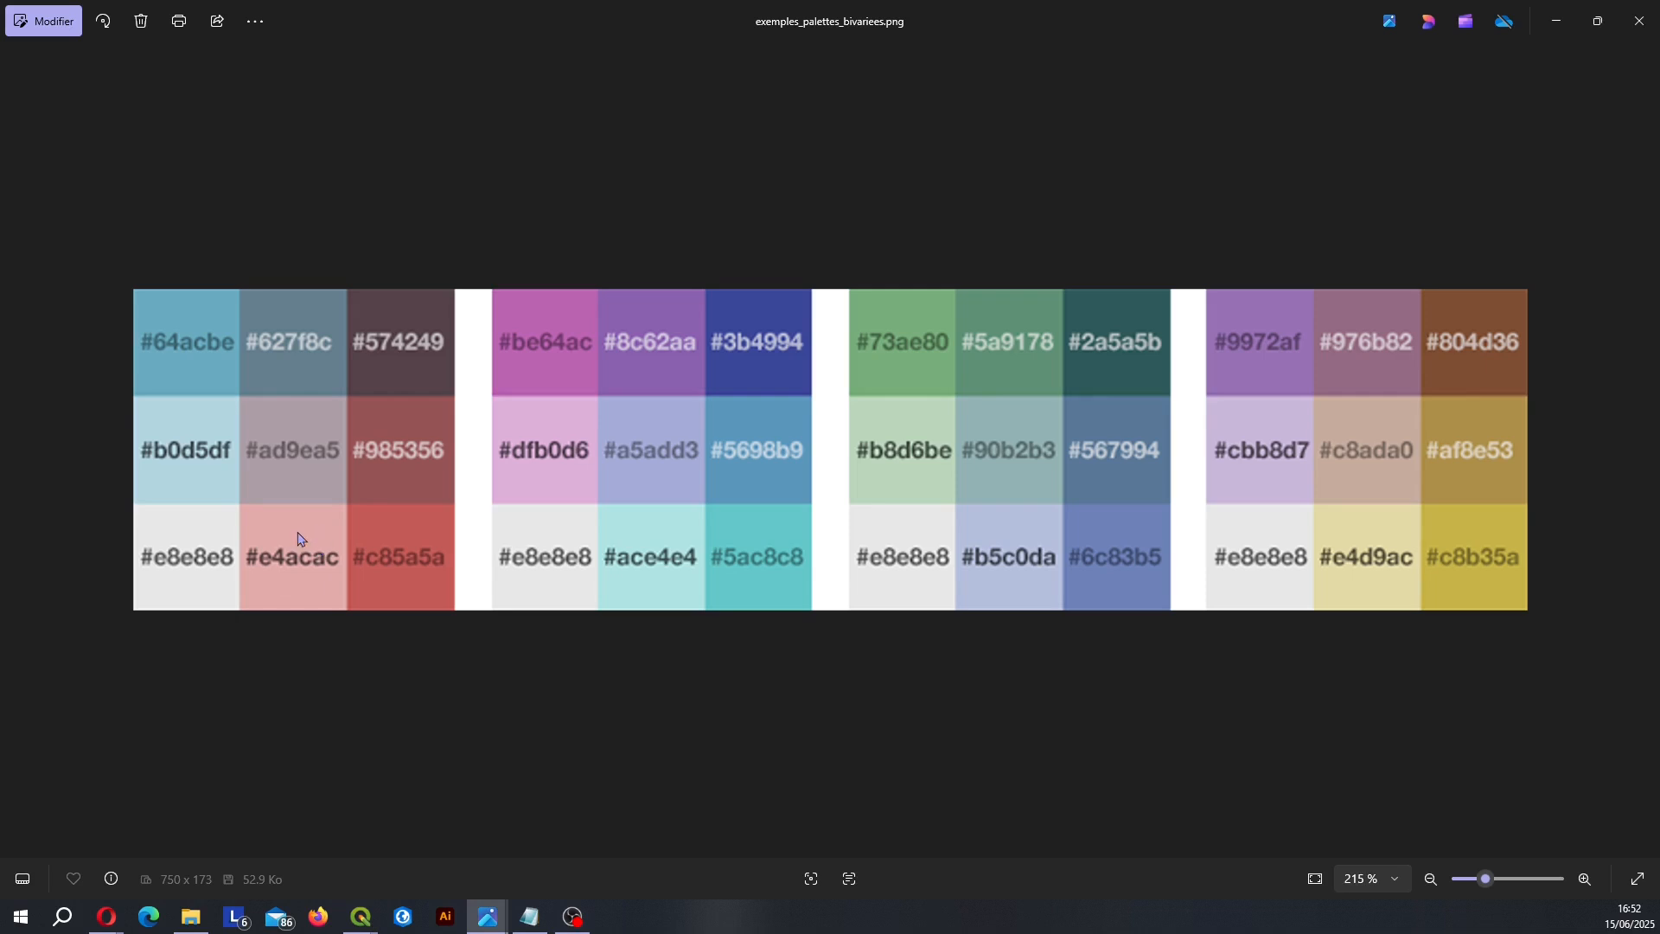
key(alt+Tab)
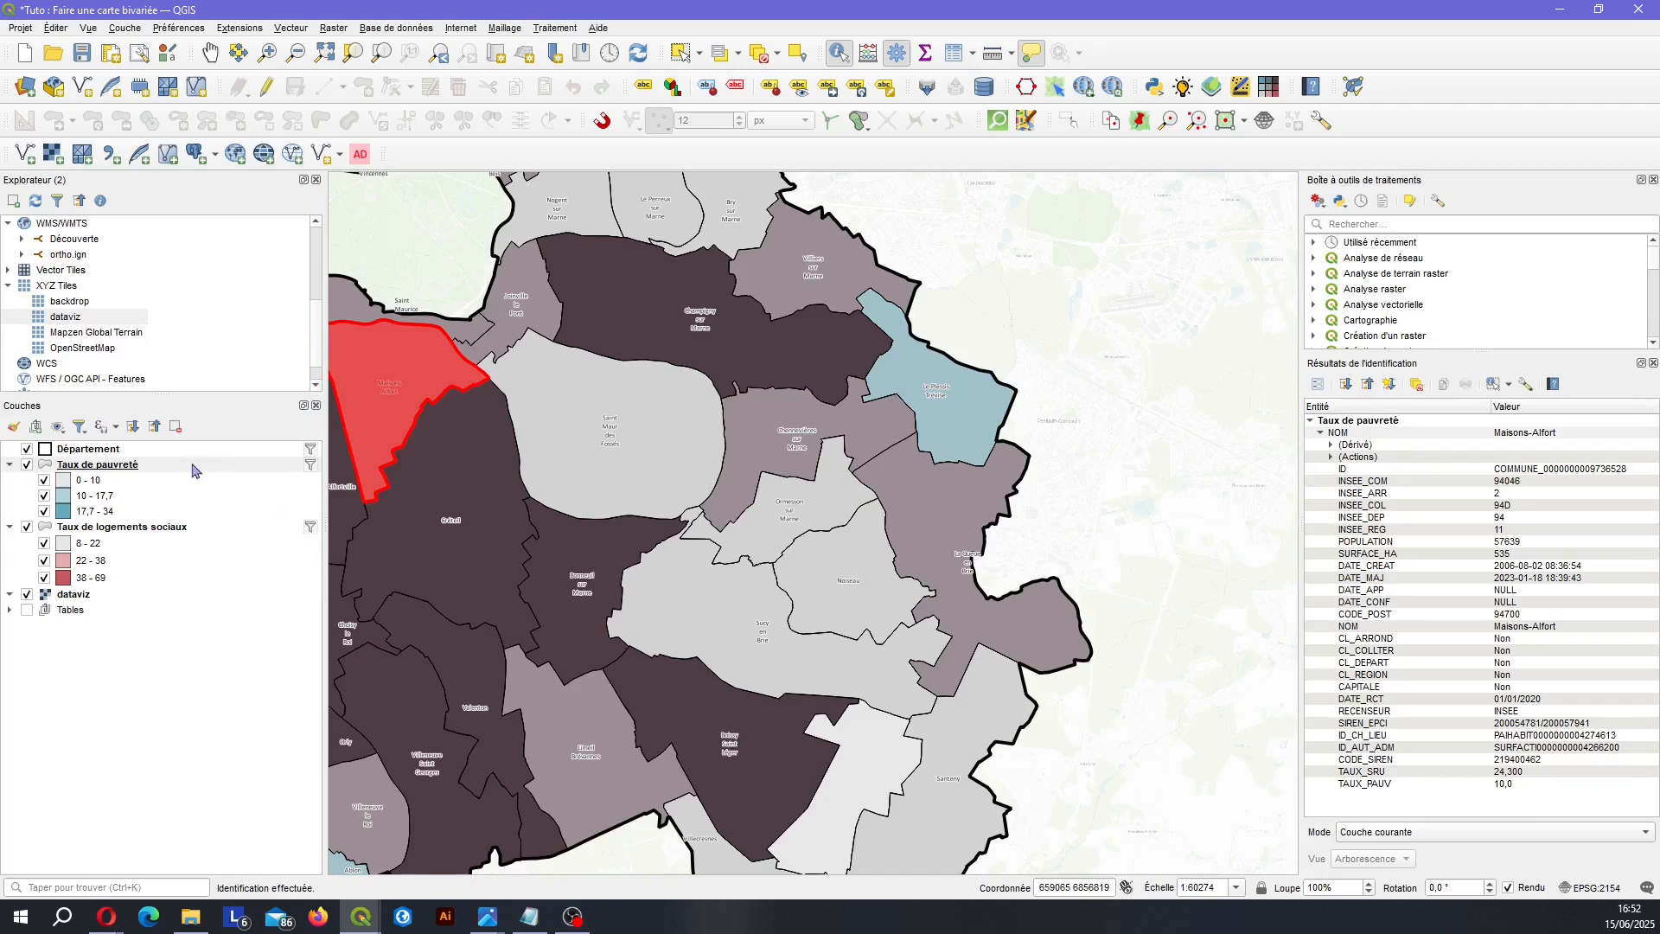
Clear the identified commune by querying an empty area, and bring the whole department back into view.
drag(389, 387, 547, 413)
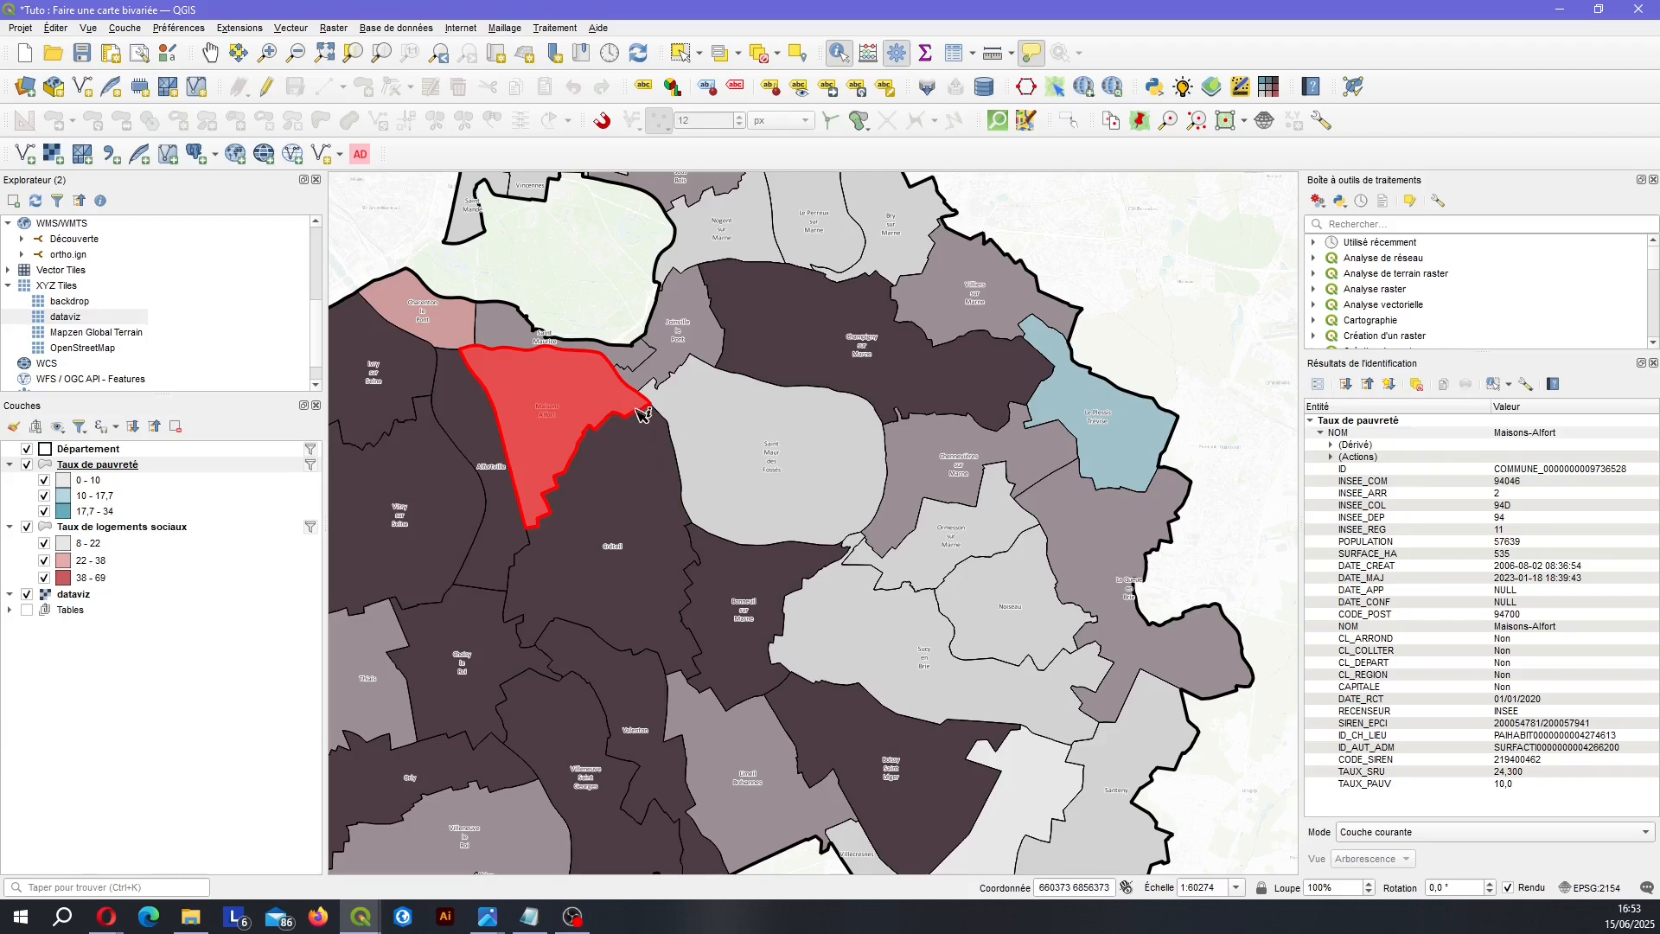
drag(635, 402, 727, 447)
click(620, 290)
drag(651, 327, 769, 343)
scroll(768, 343, down, 1)
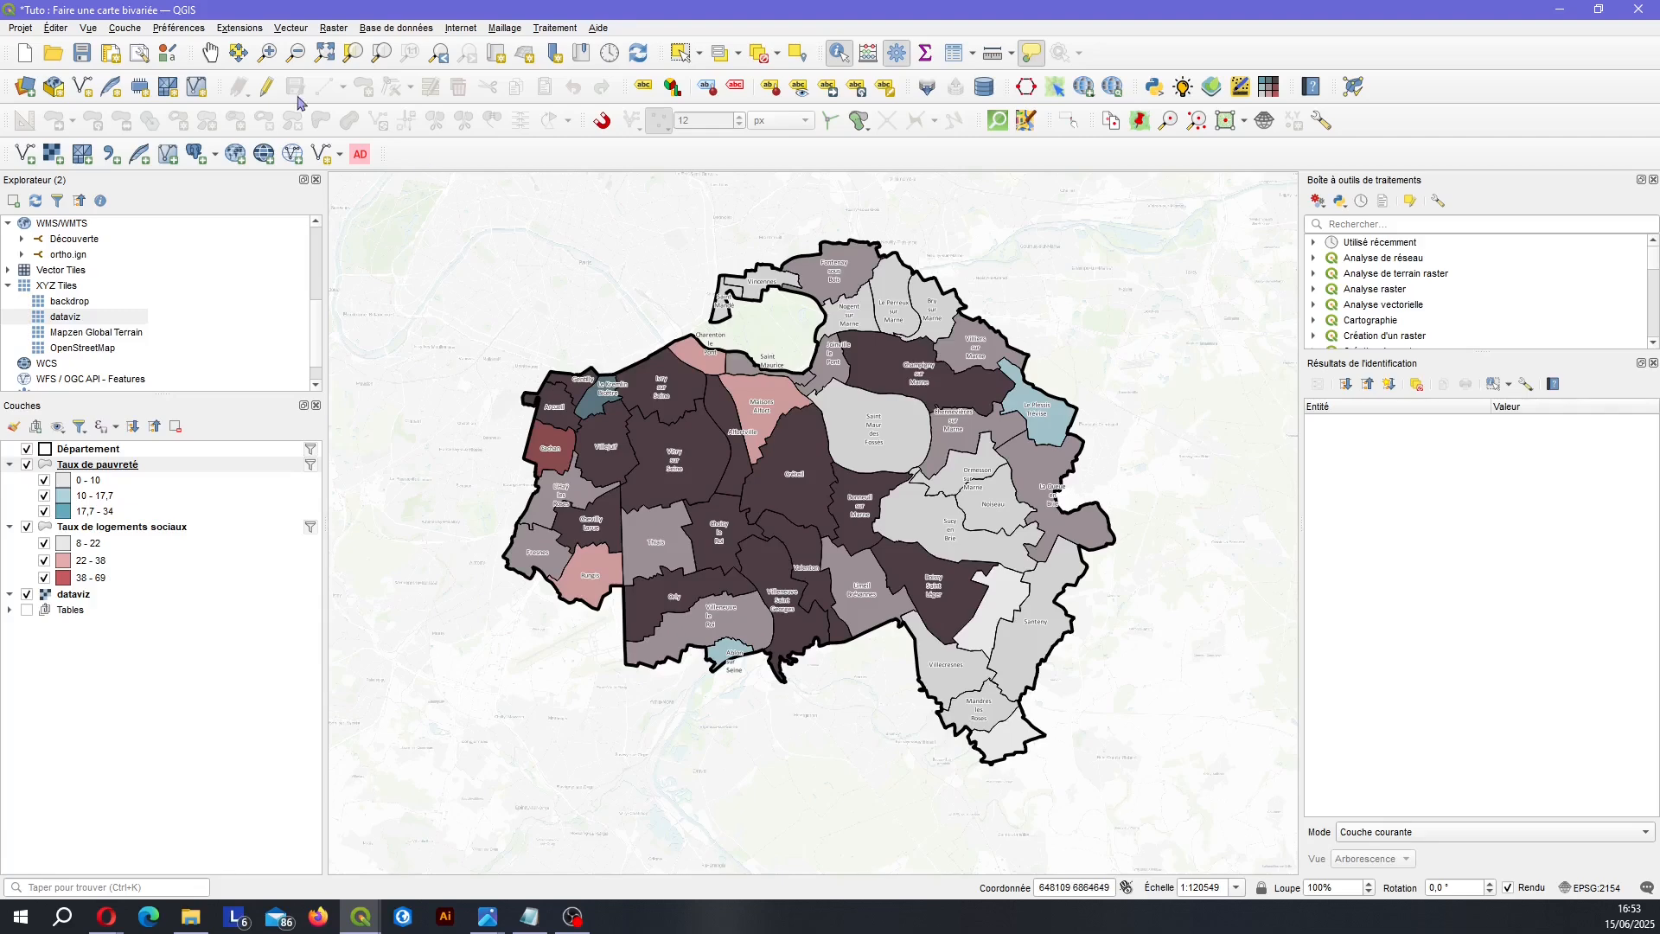
Search the extension manager for "bivaria", check that the Bivariate legend plugin is installed, and close the manager.
click(238, 29)
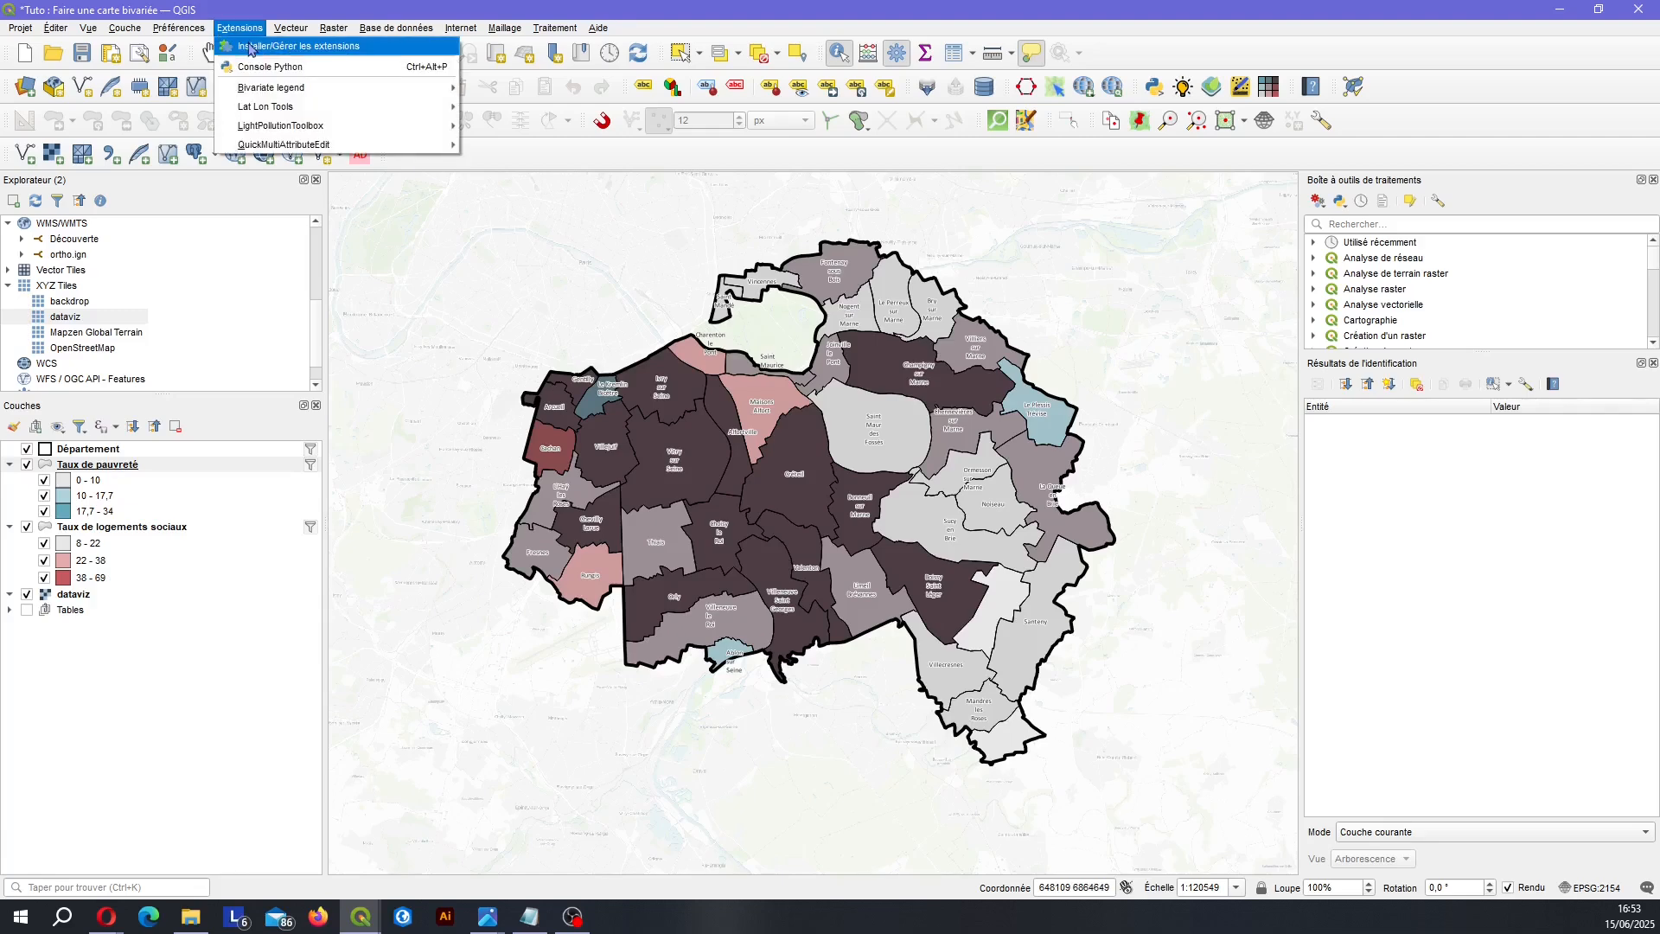
click(251, 50)
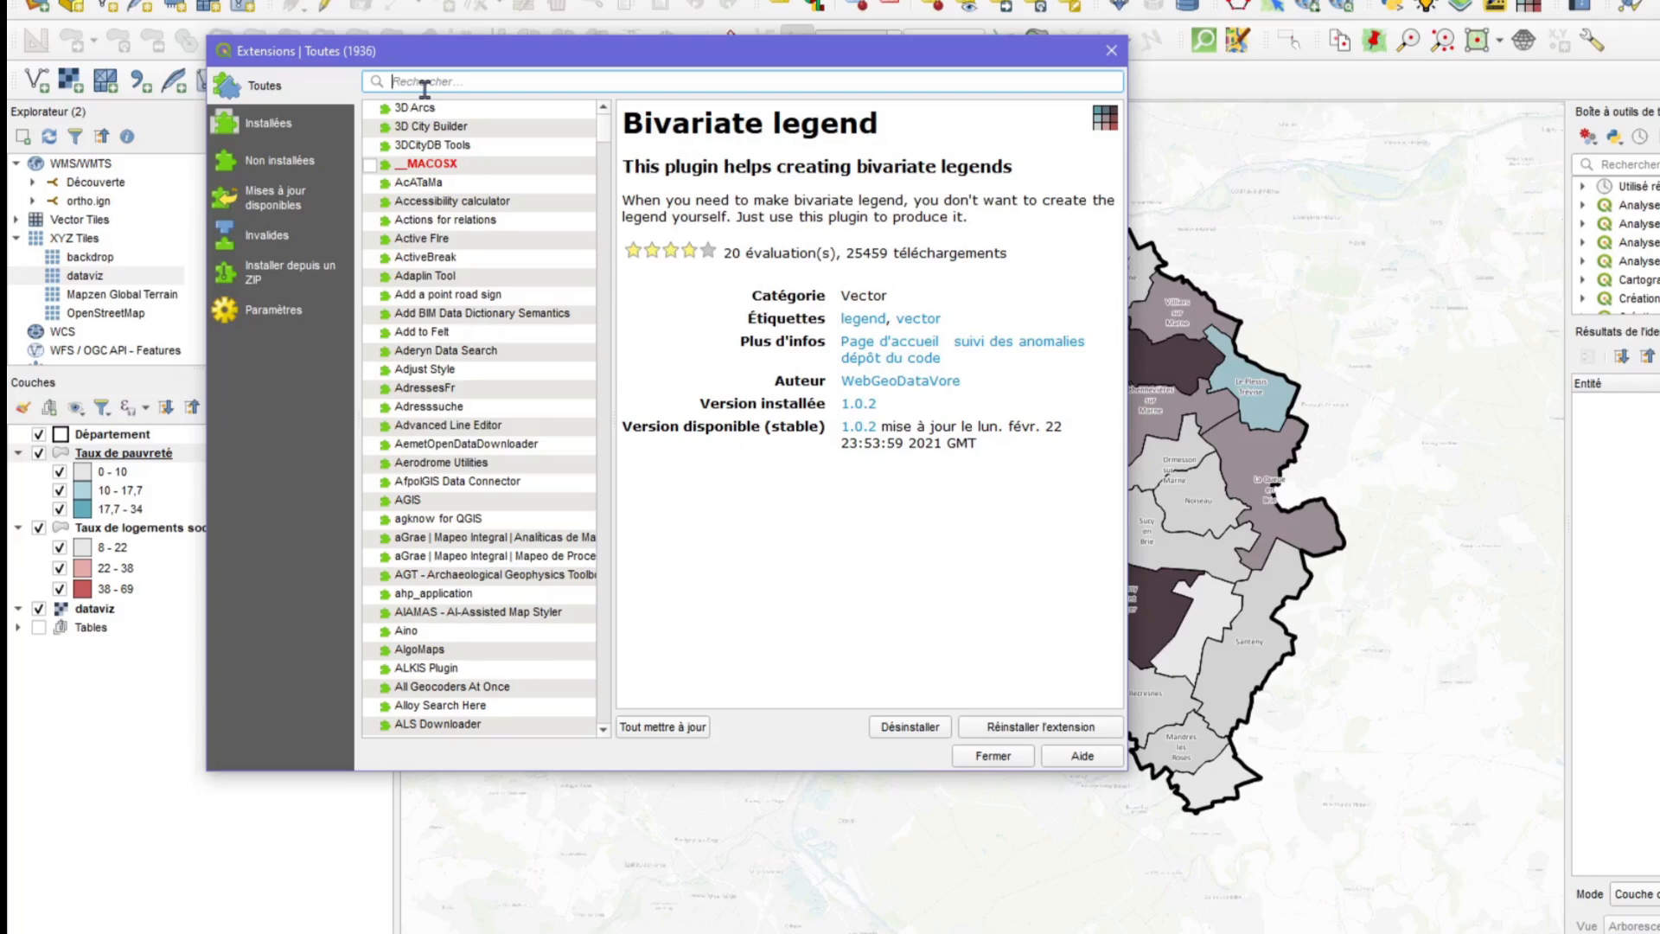
text(bivar)
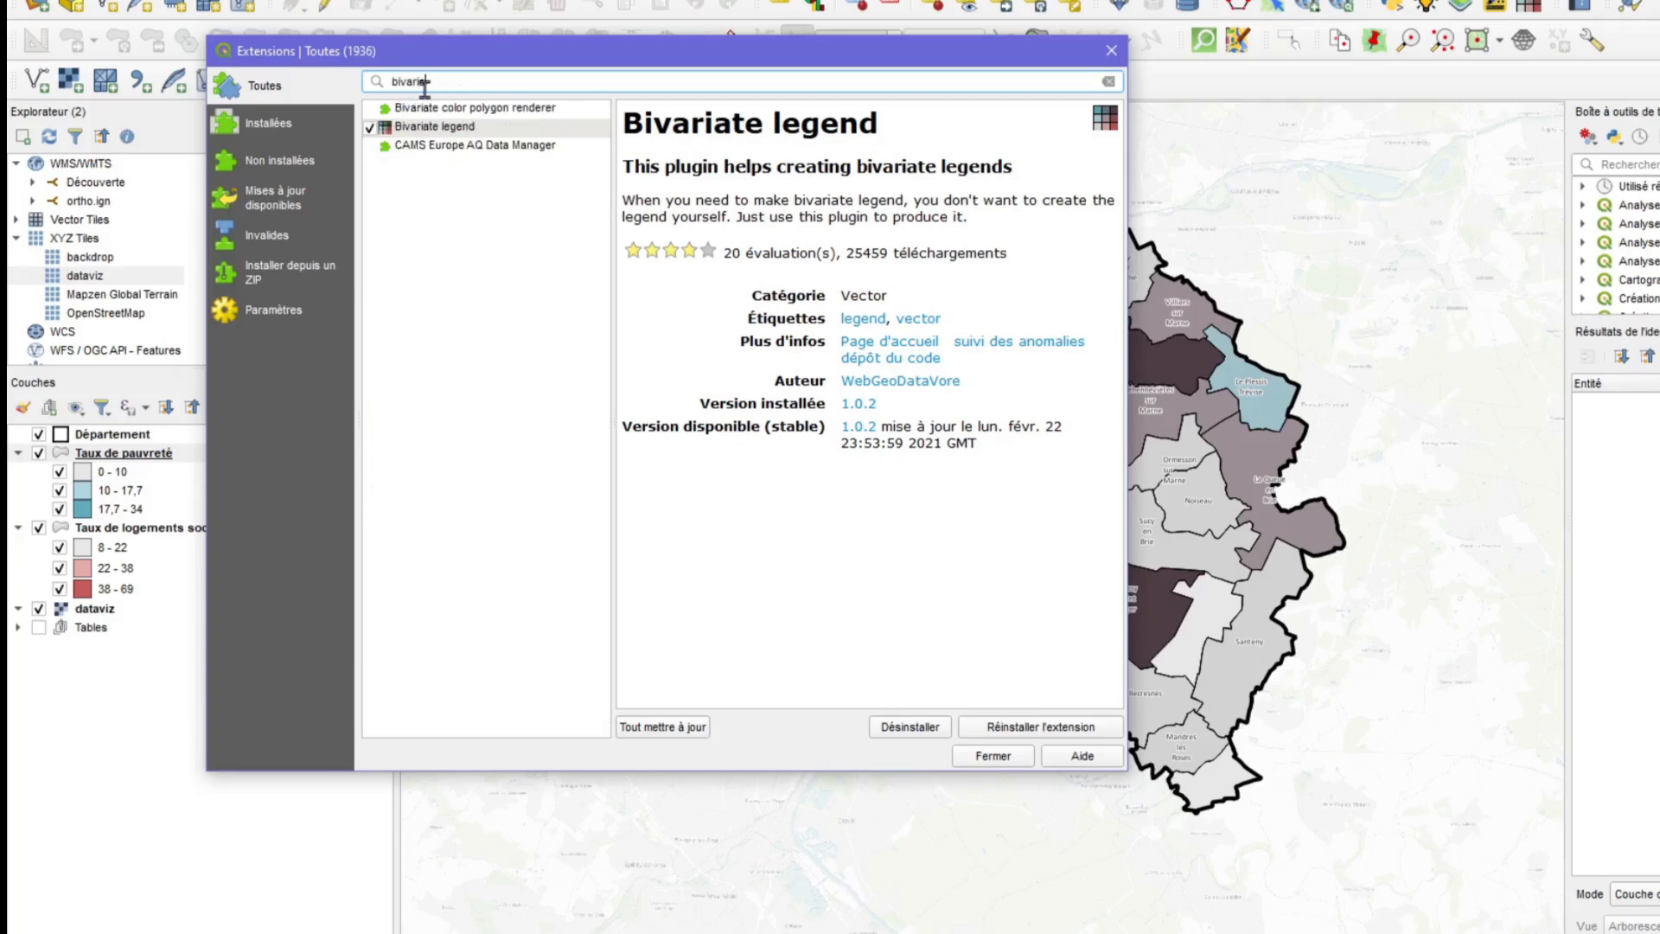
text(ia)
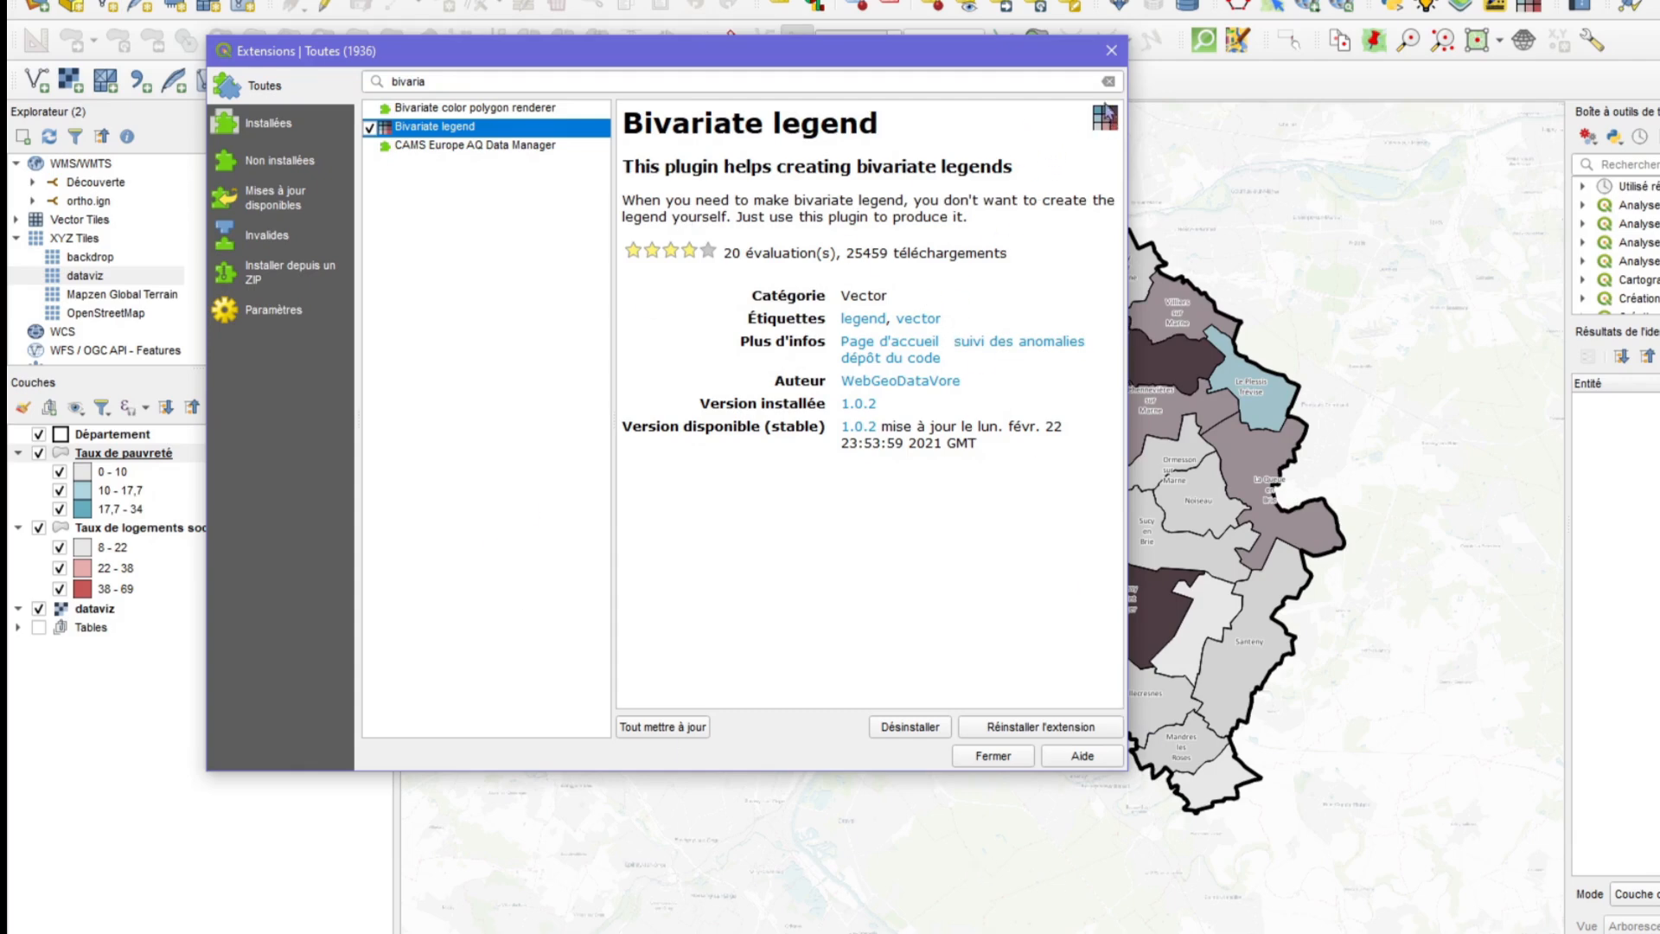
key(alt+Tab)
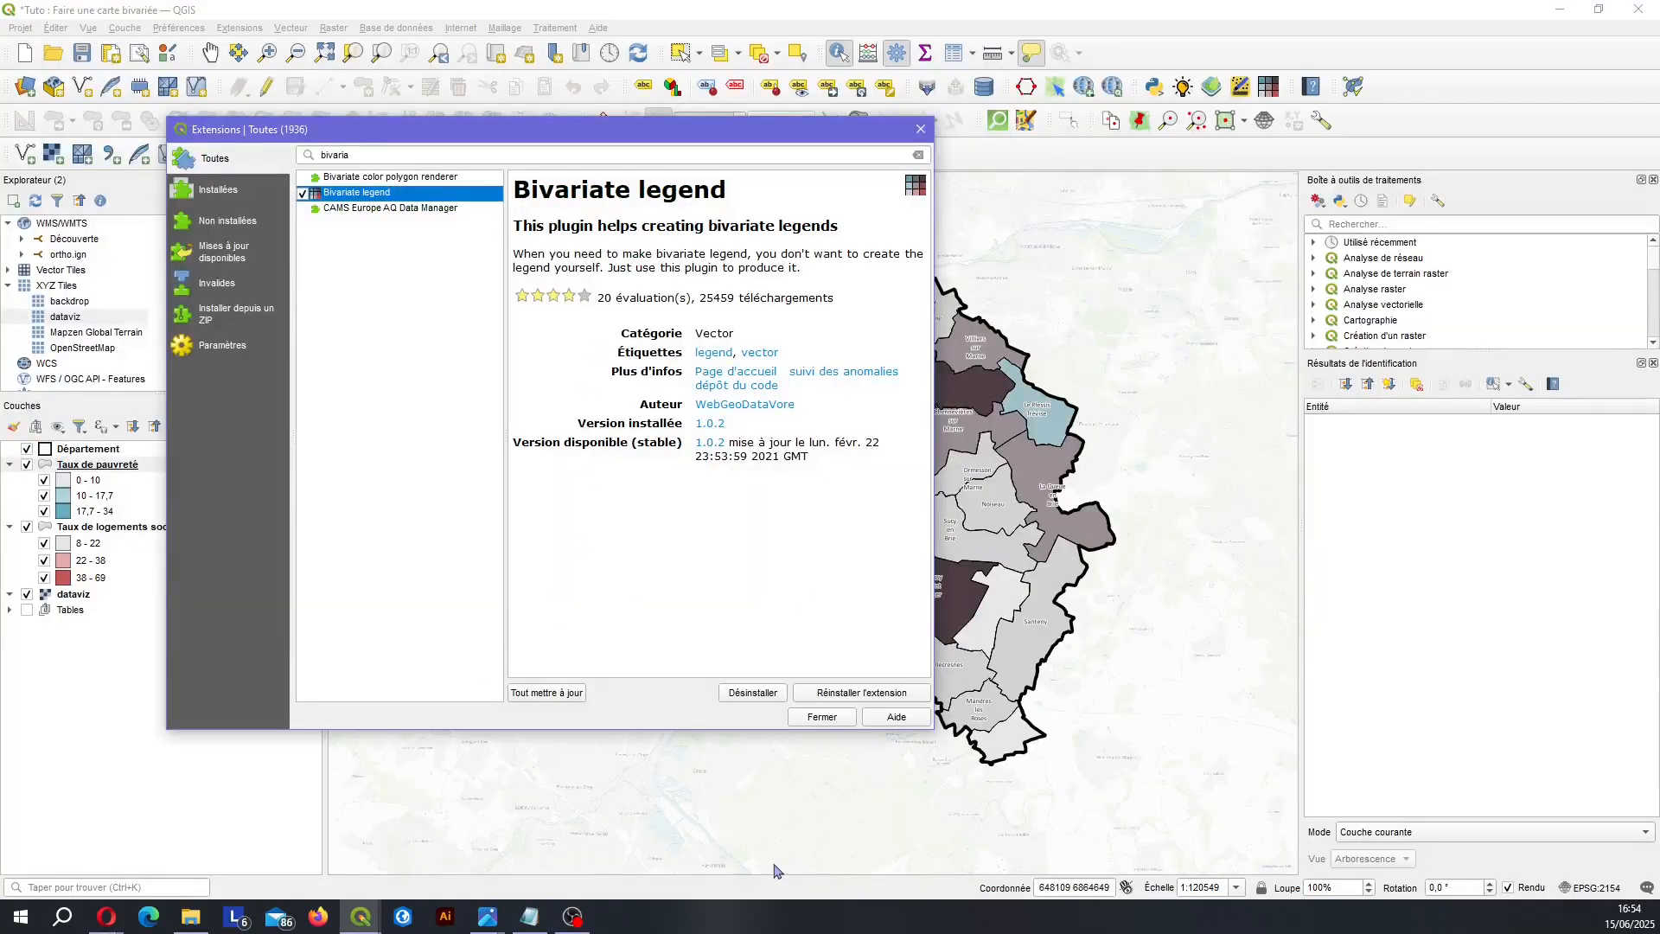
click(919, 129)
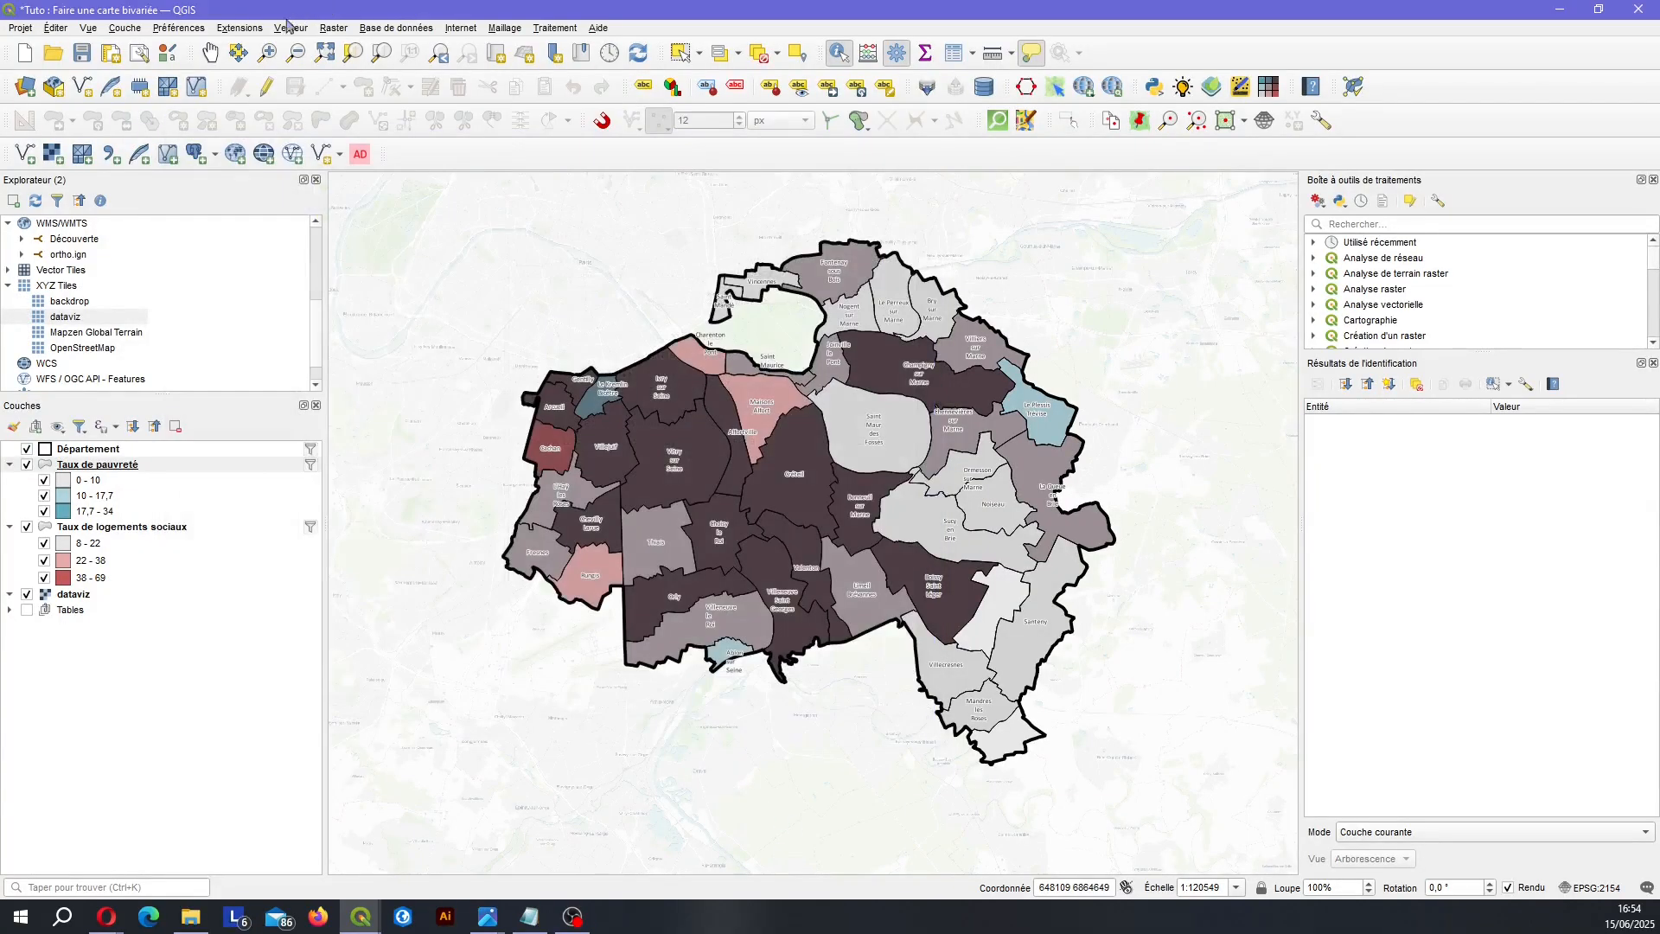
Open the Bivariate legend plugin, keep "Taux de pauvreté" as the top layer and turn off its reversed colours.
click(250, 30)
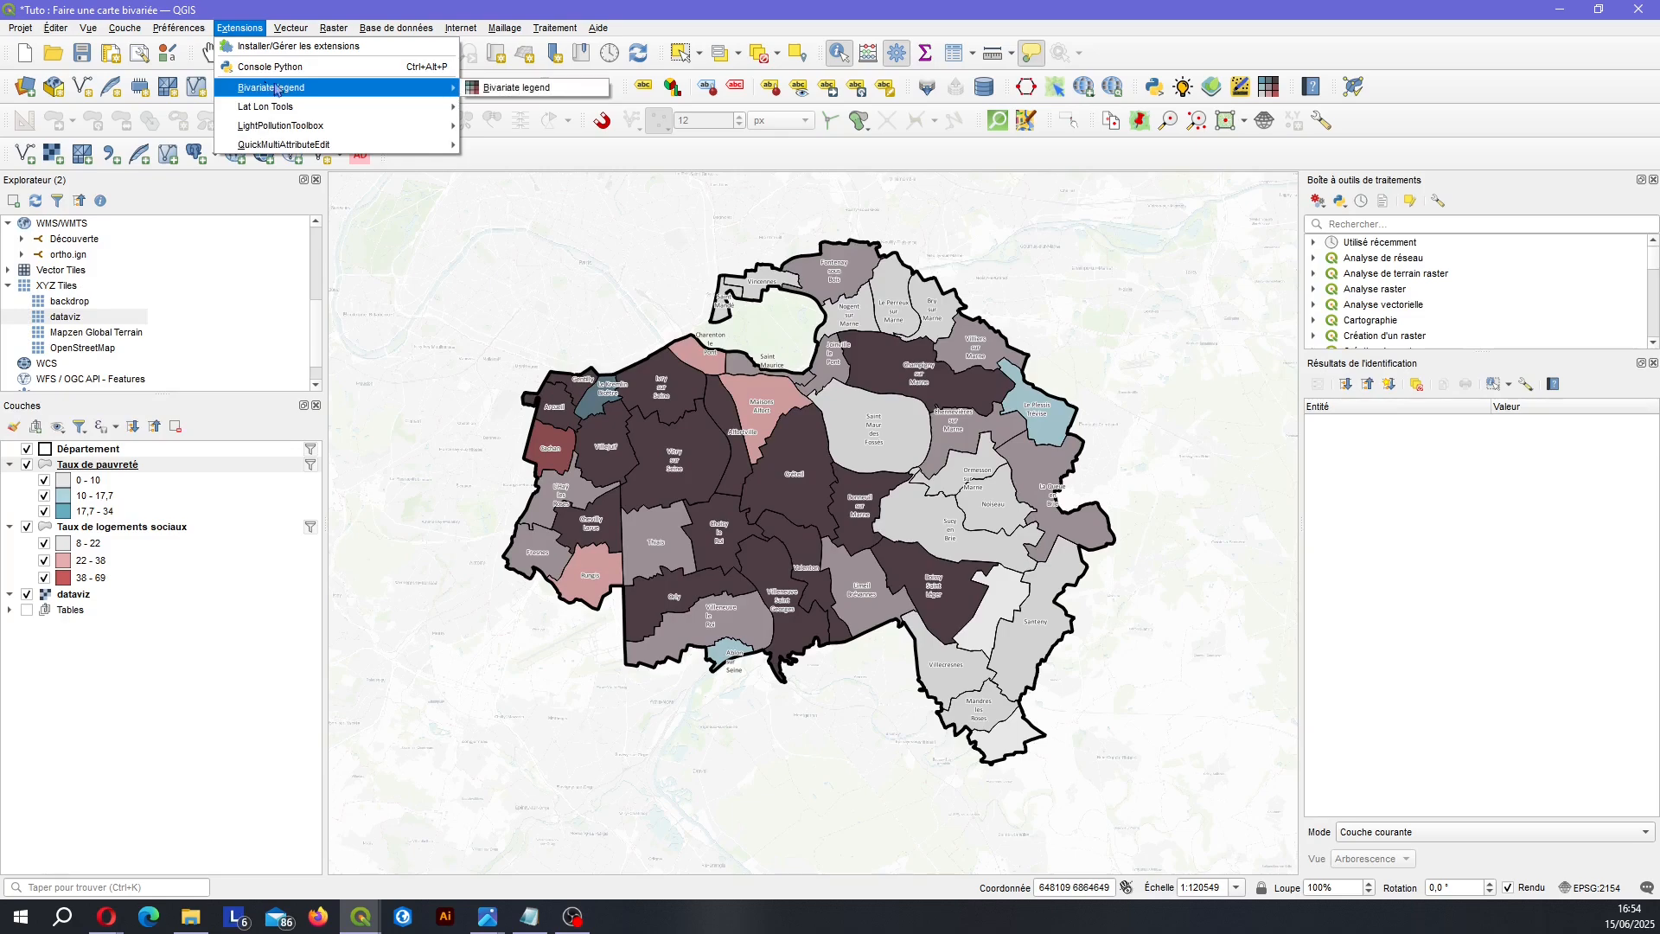
mouse_move(433, 107)
mouse_move(389, 88)
click(510, 88)
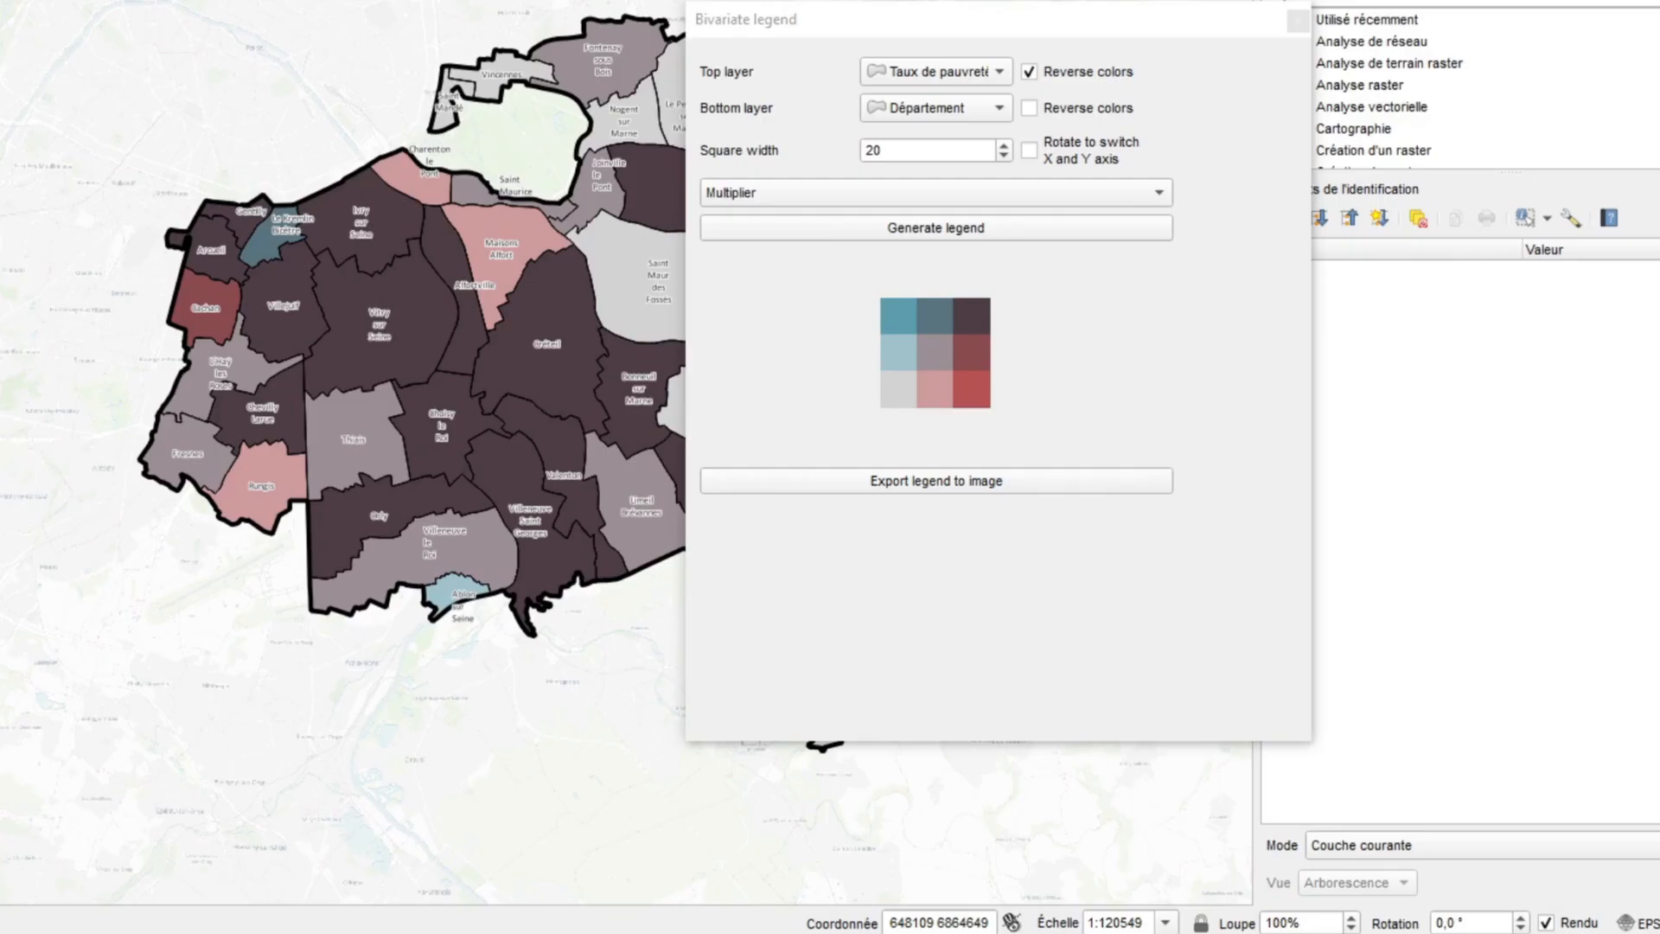
drag(855, 16, 733, 107)
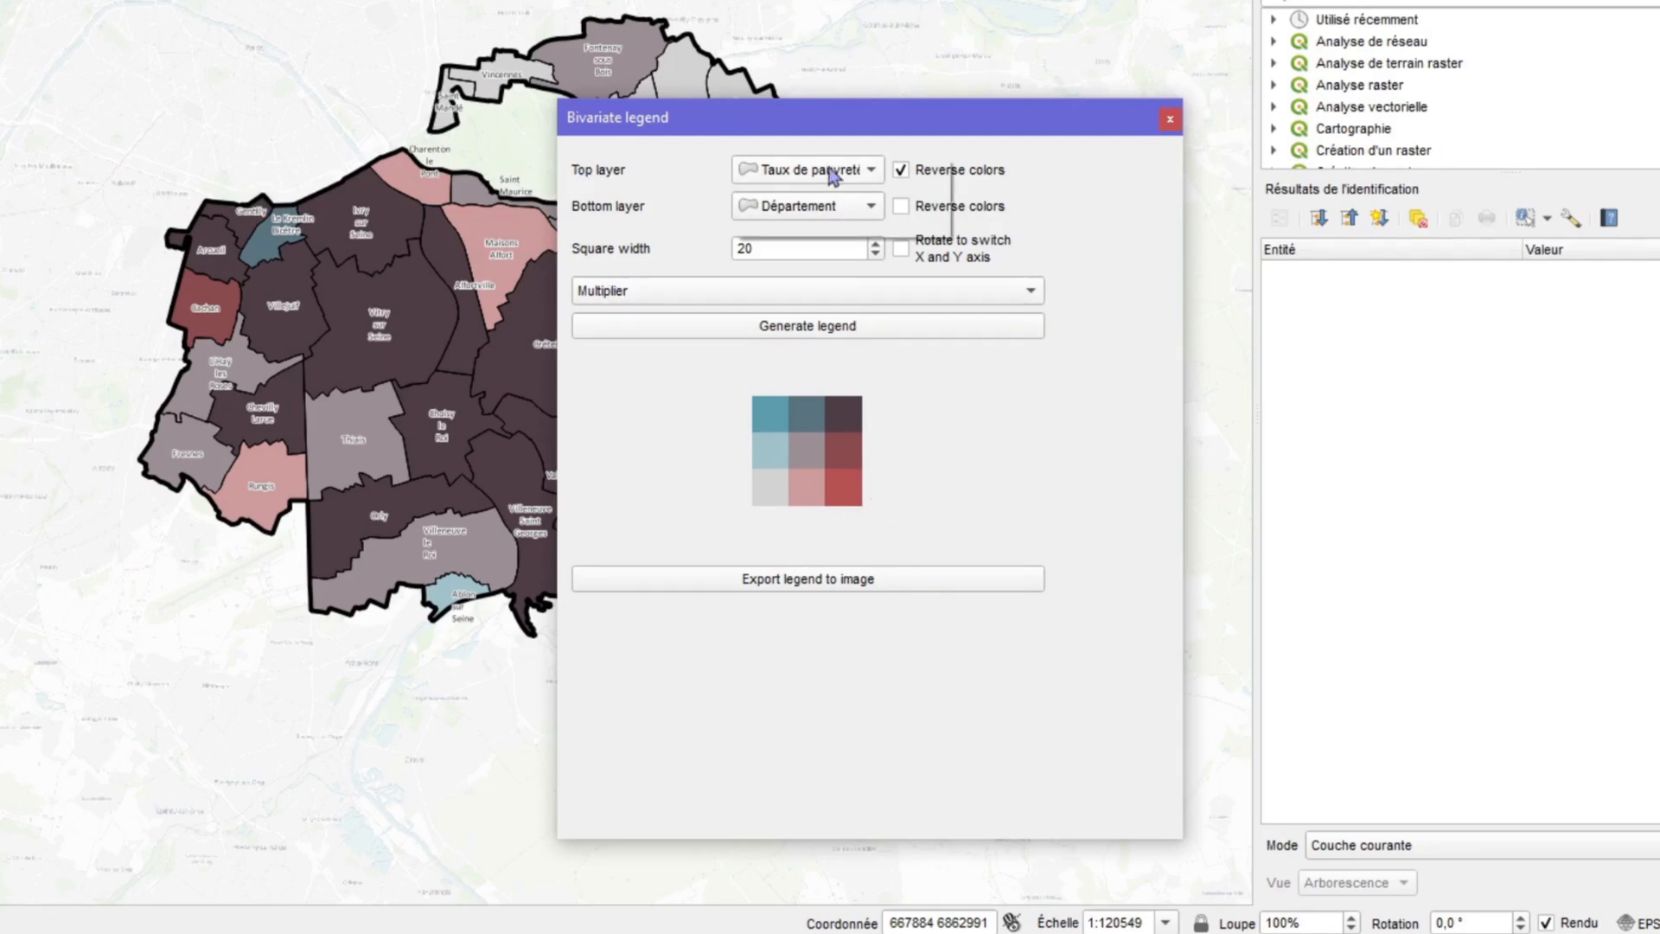
click(830, 171)
click(825, 170)
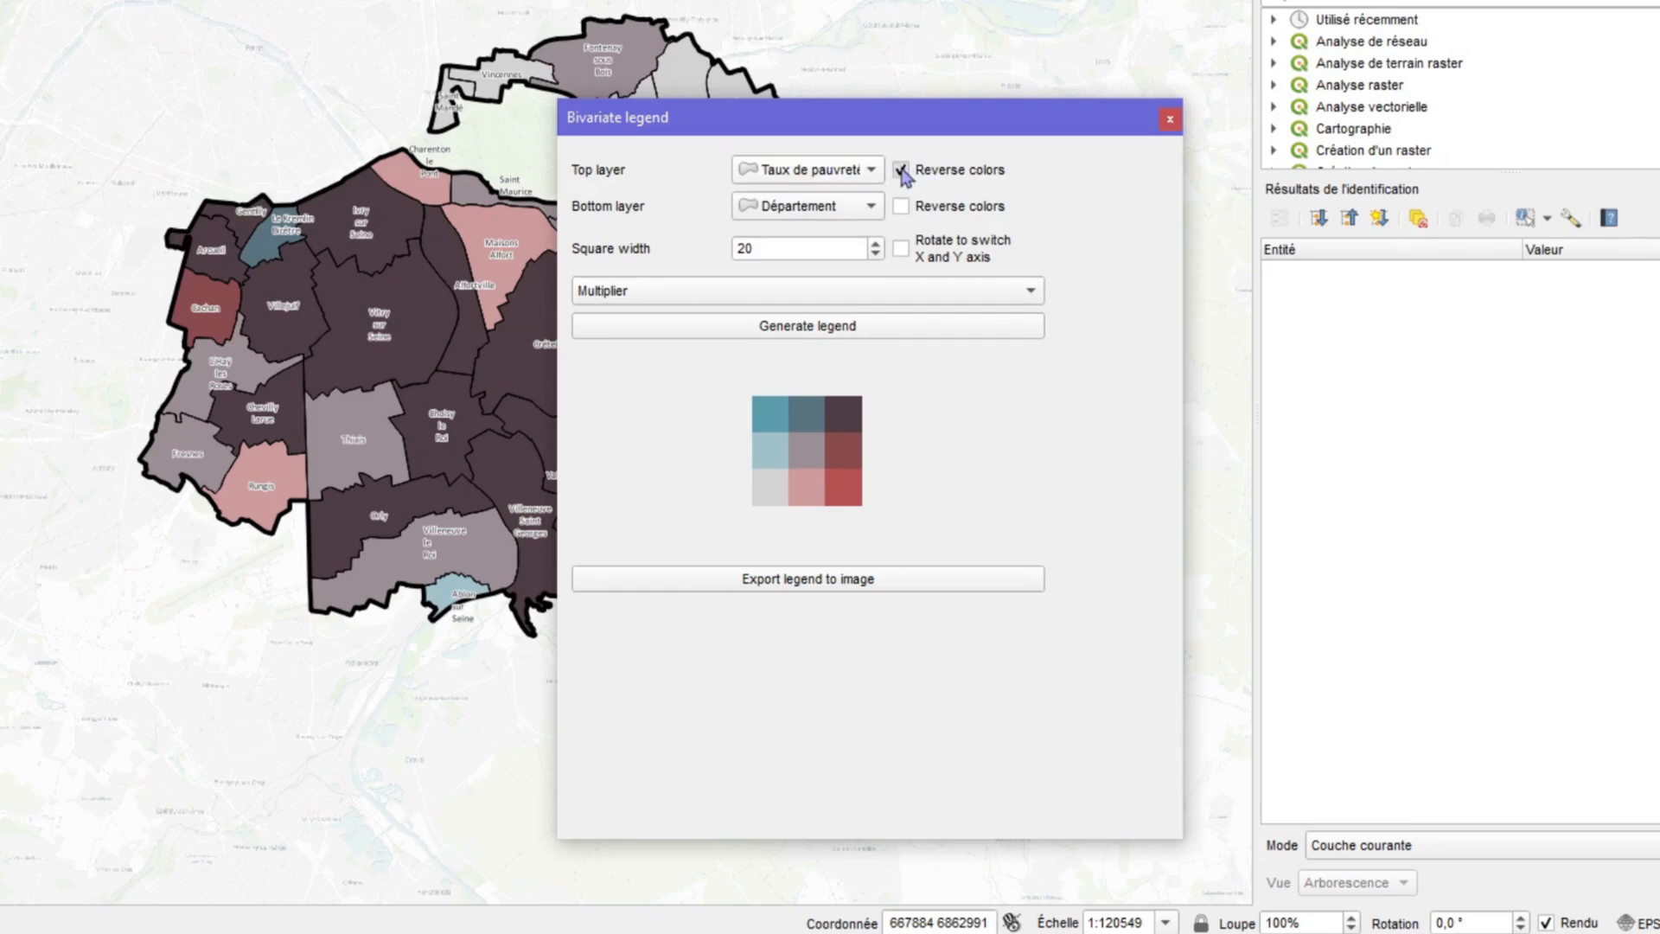
click(900, 170)
Set the legend's bottom layer to "Taux de logements sociaux" and its blending mode to Multiplier.
click(772, 212)
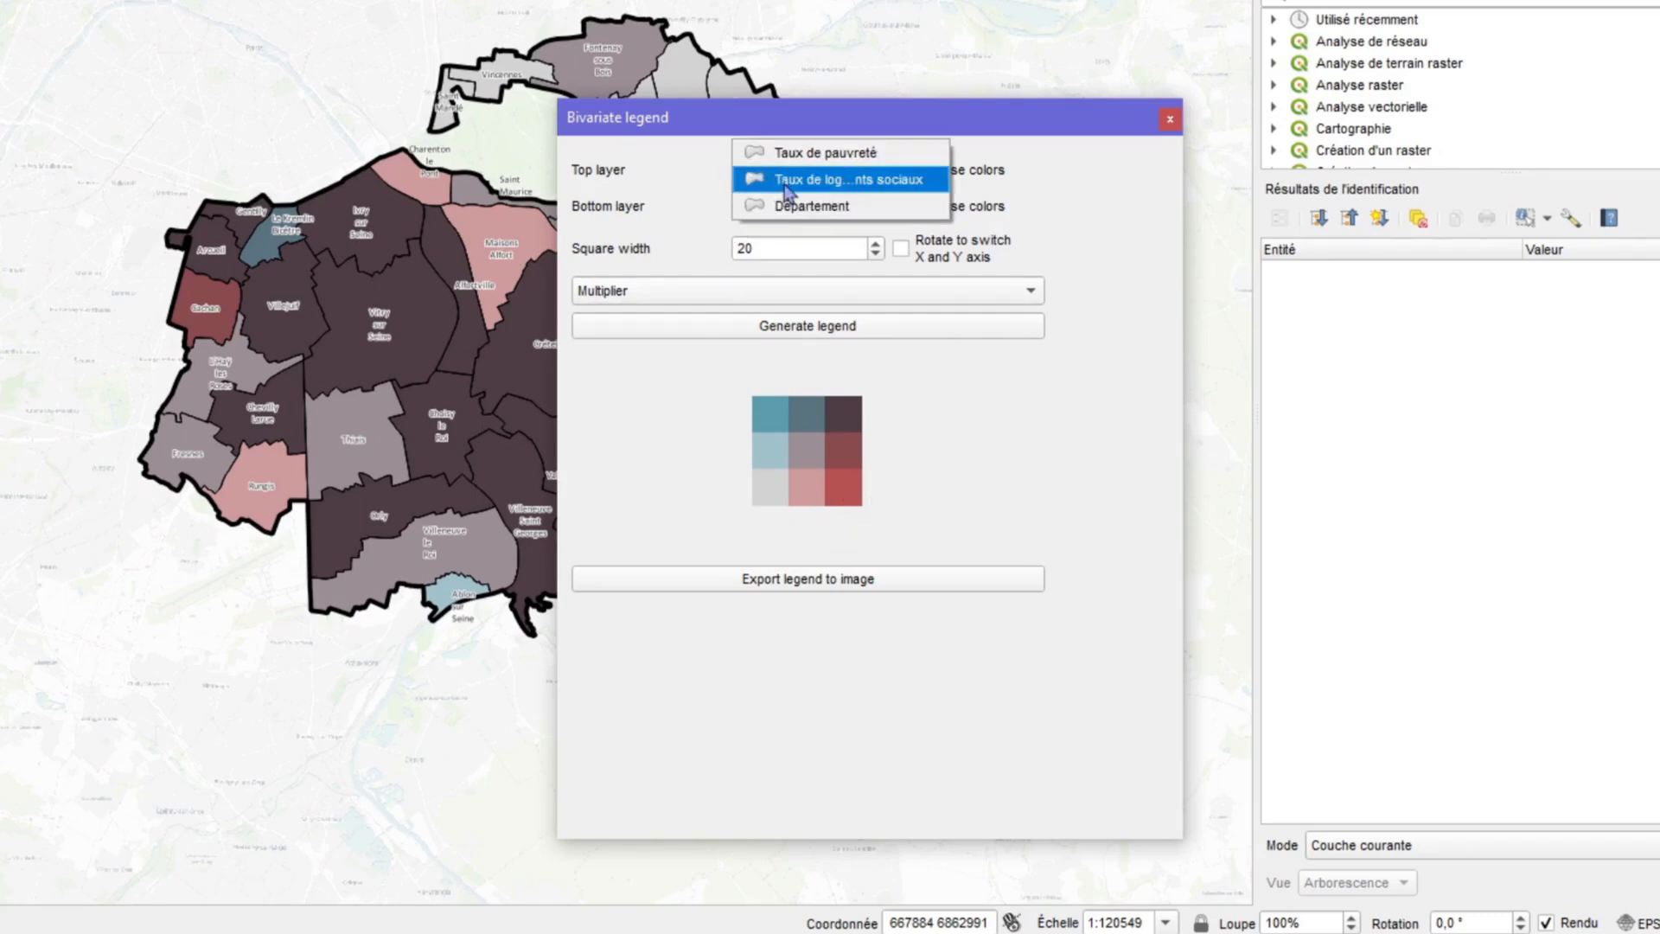
click(786, 187)
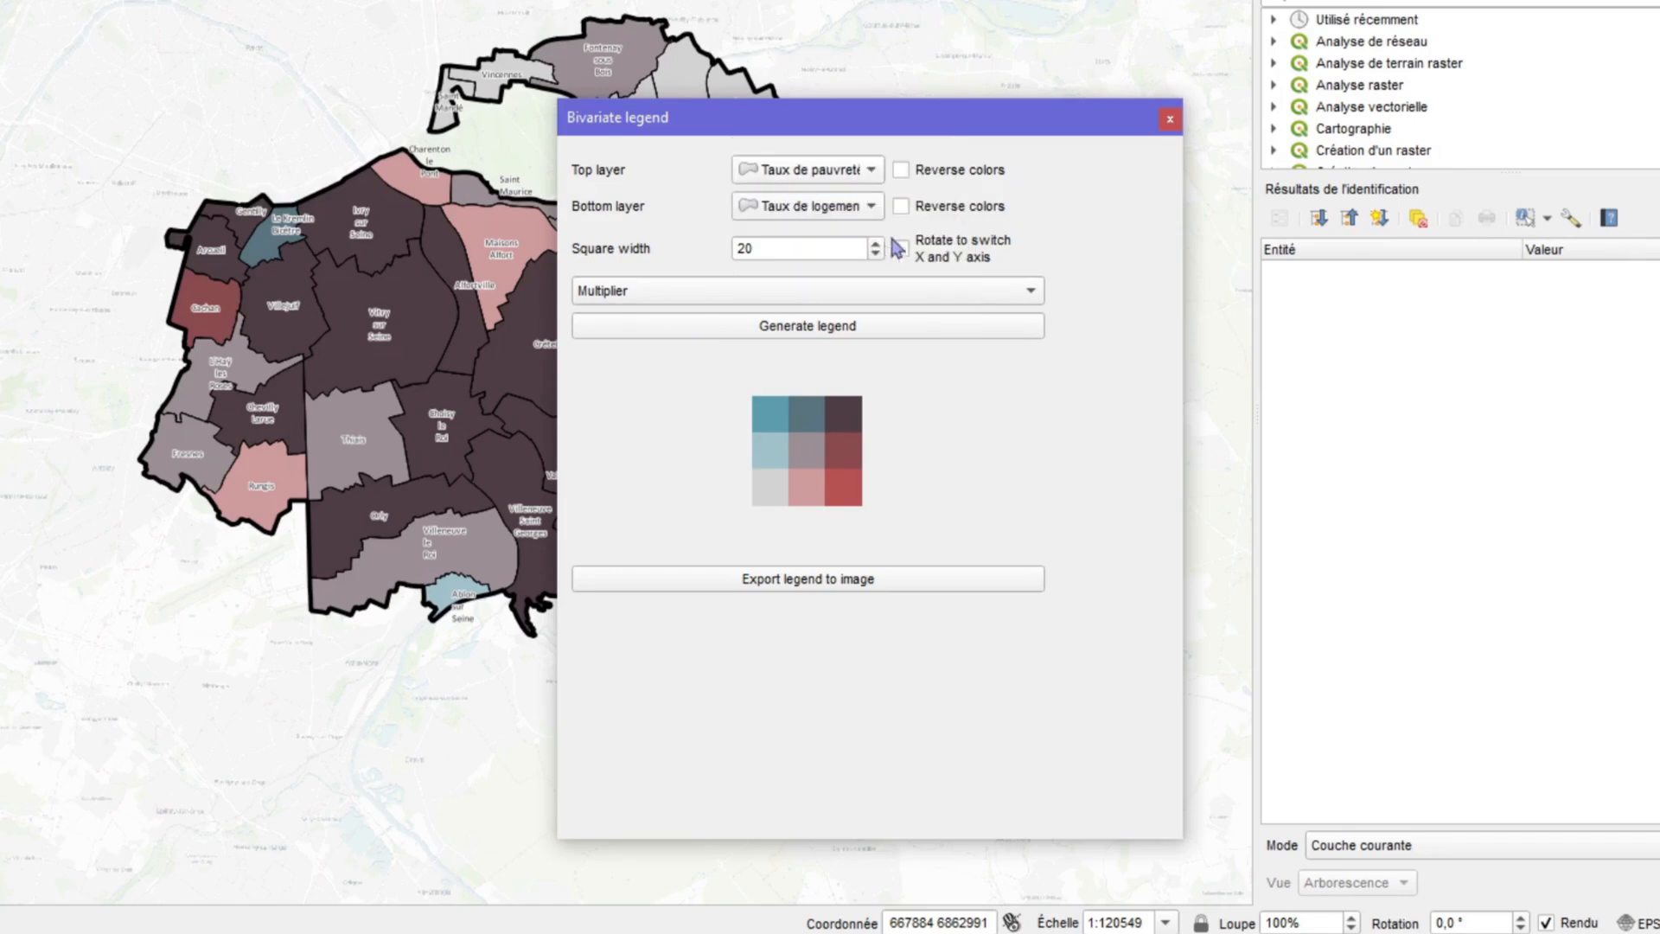
click(851, 285)
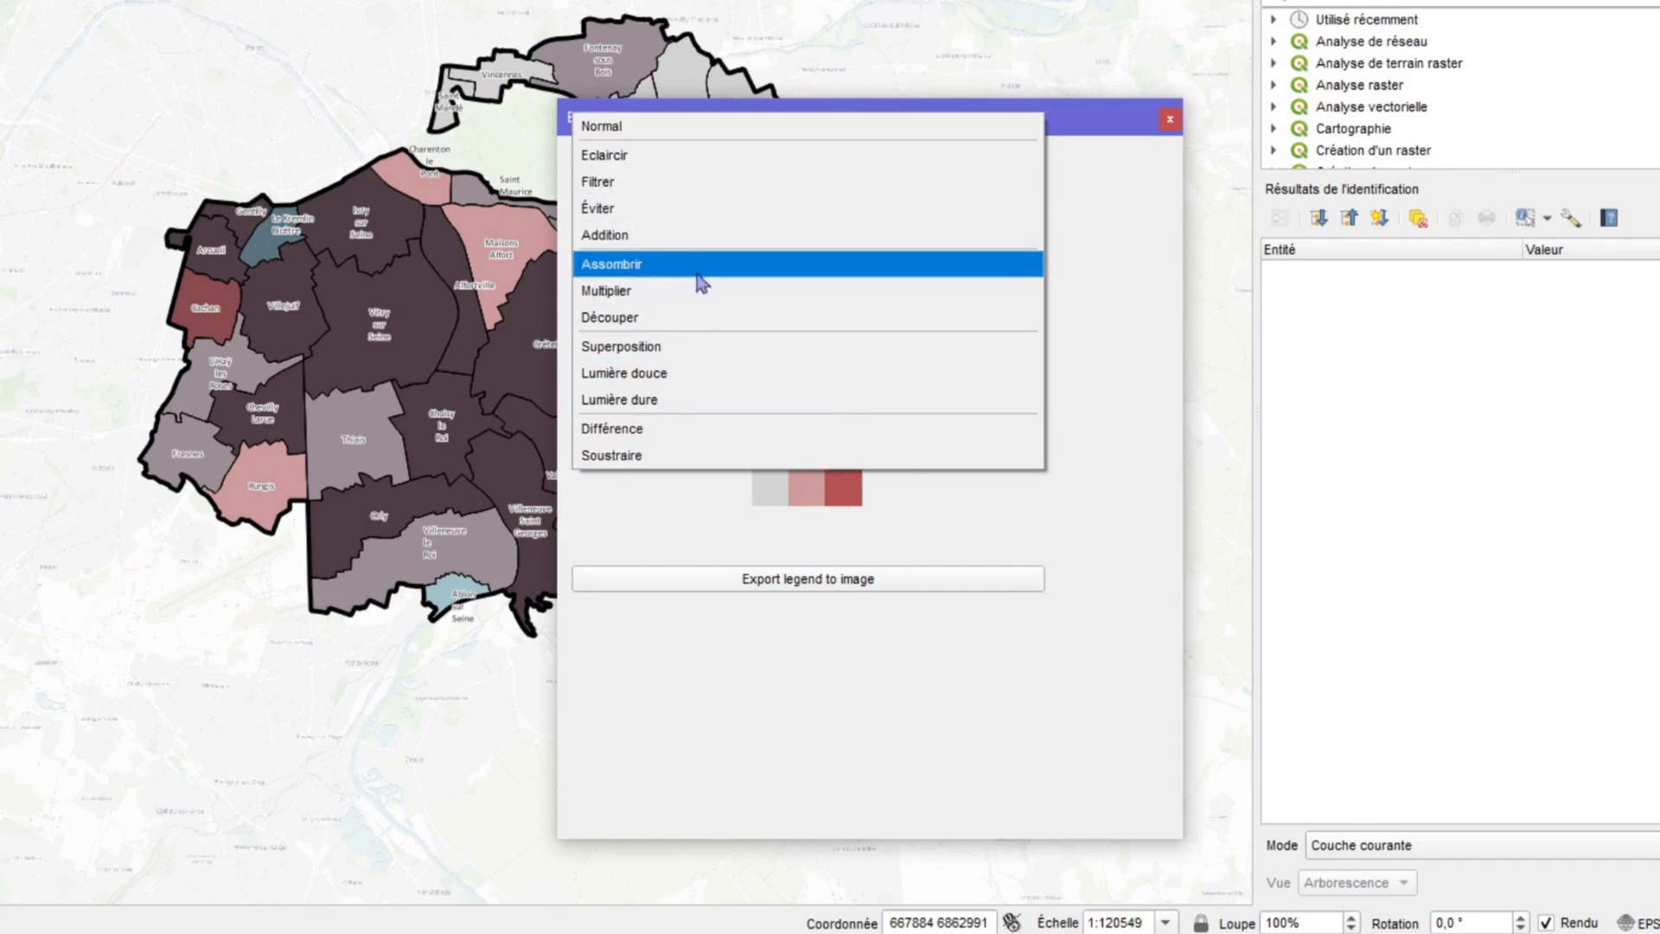
click(652, 294)
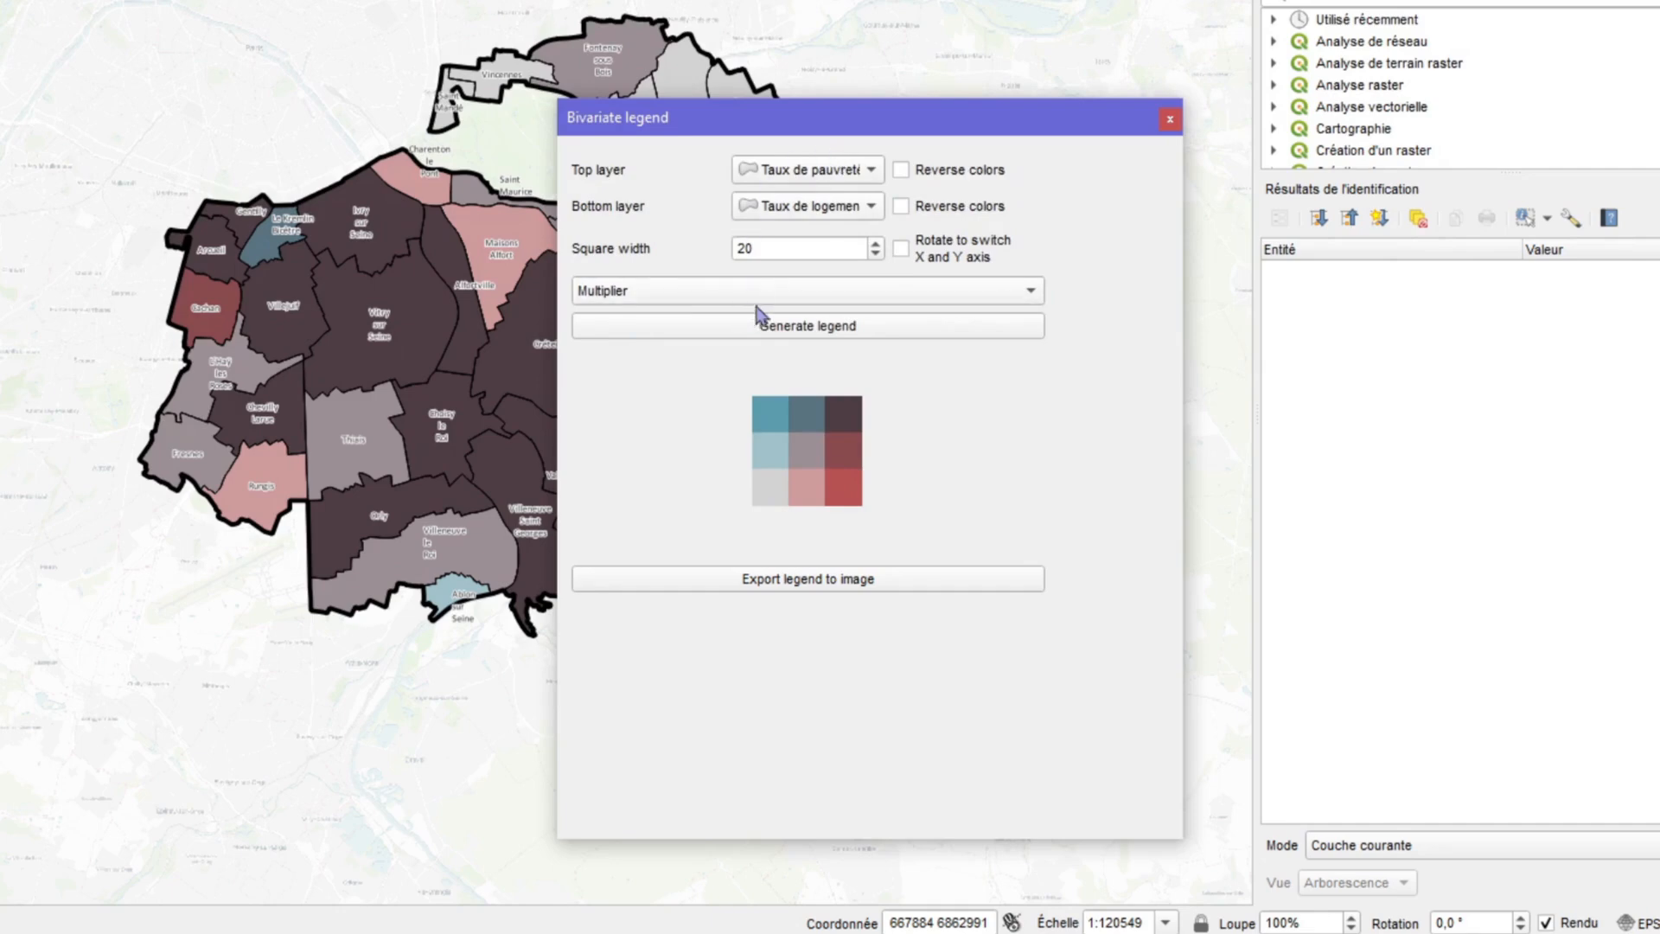
Generate the bivariate legend with a square width of 30 and the top layer's colours reversed.
click(820, 333)
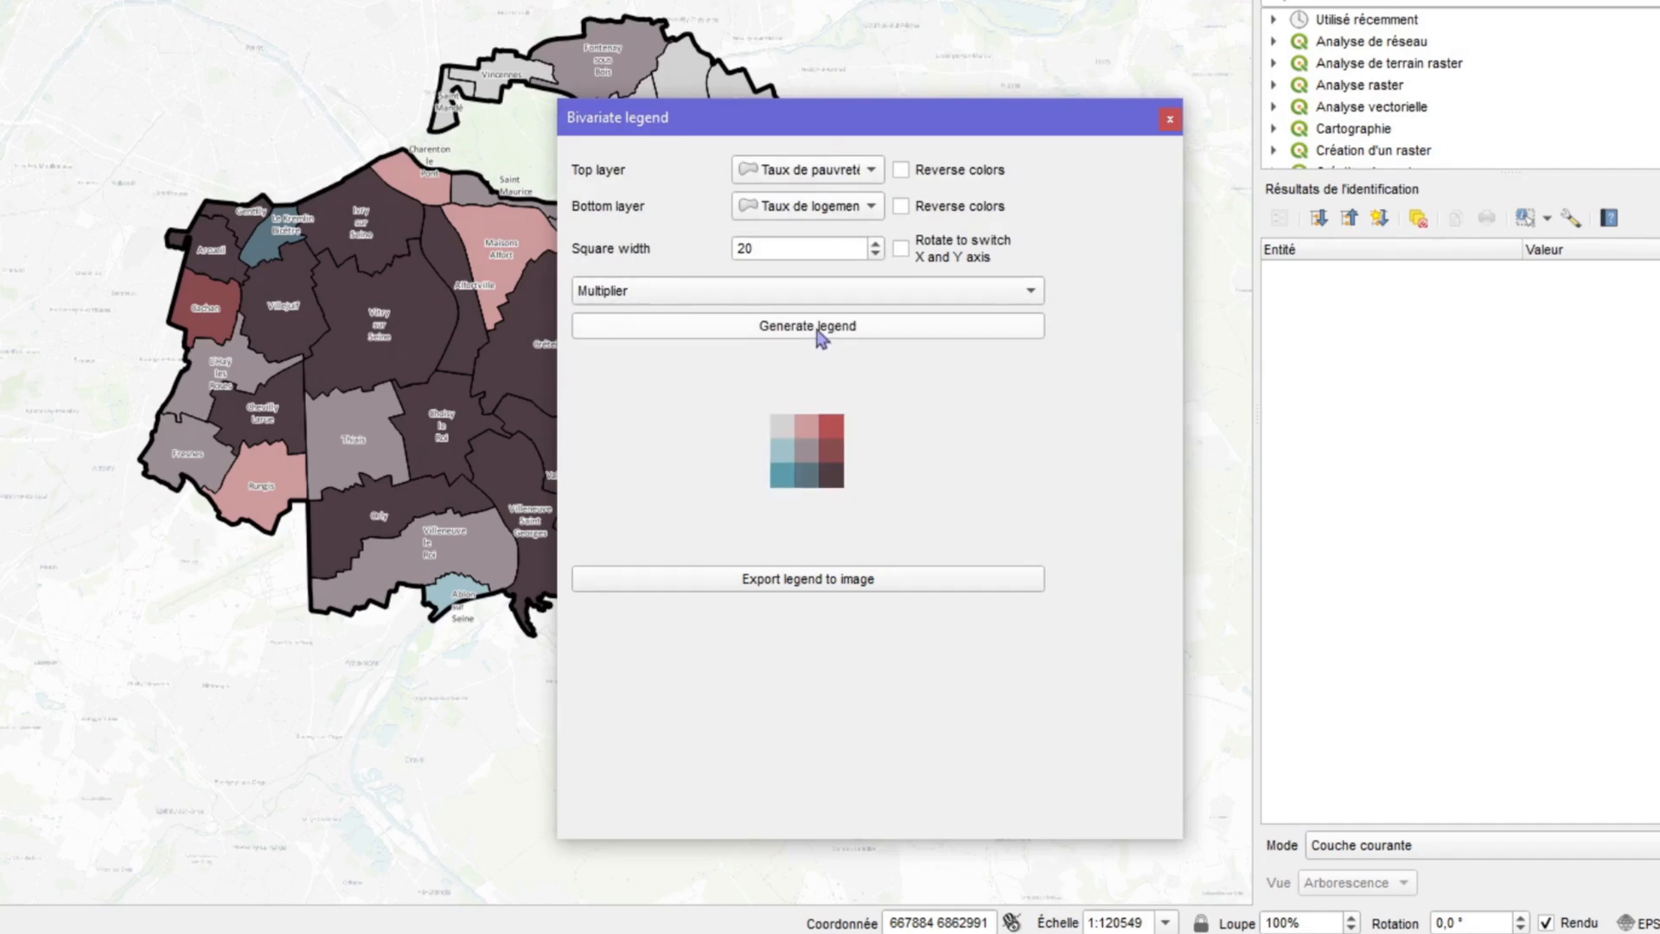
double_click(750, 248)
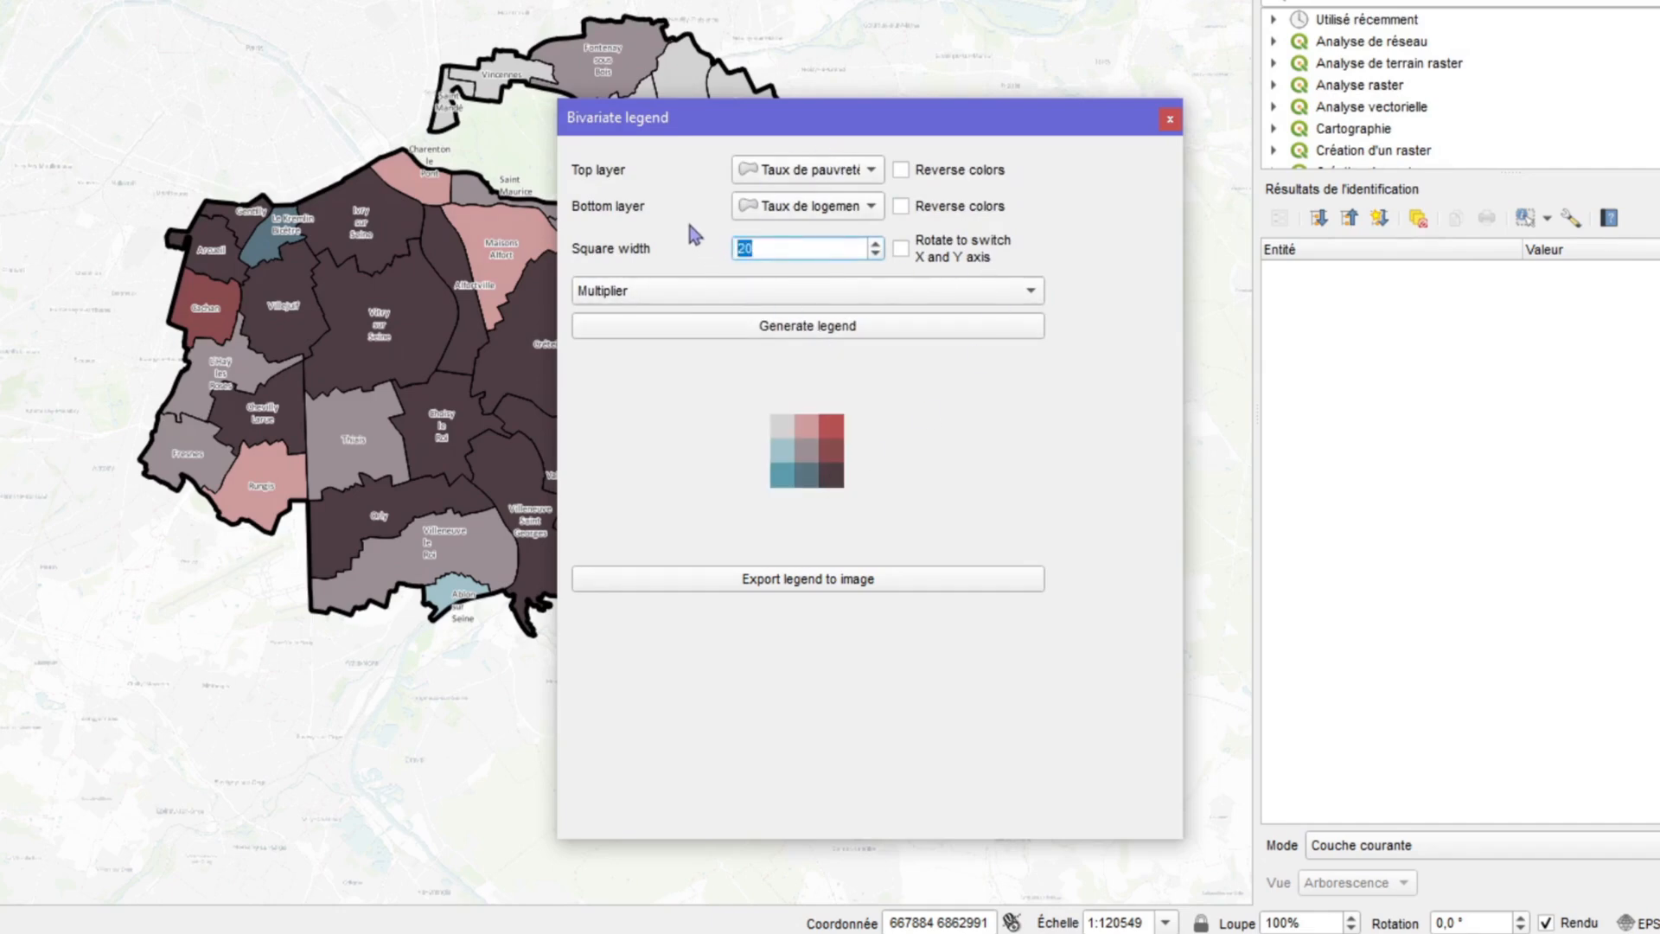
text(30)
click(880, 335)
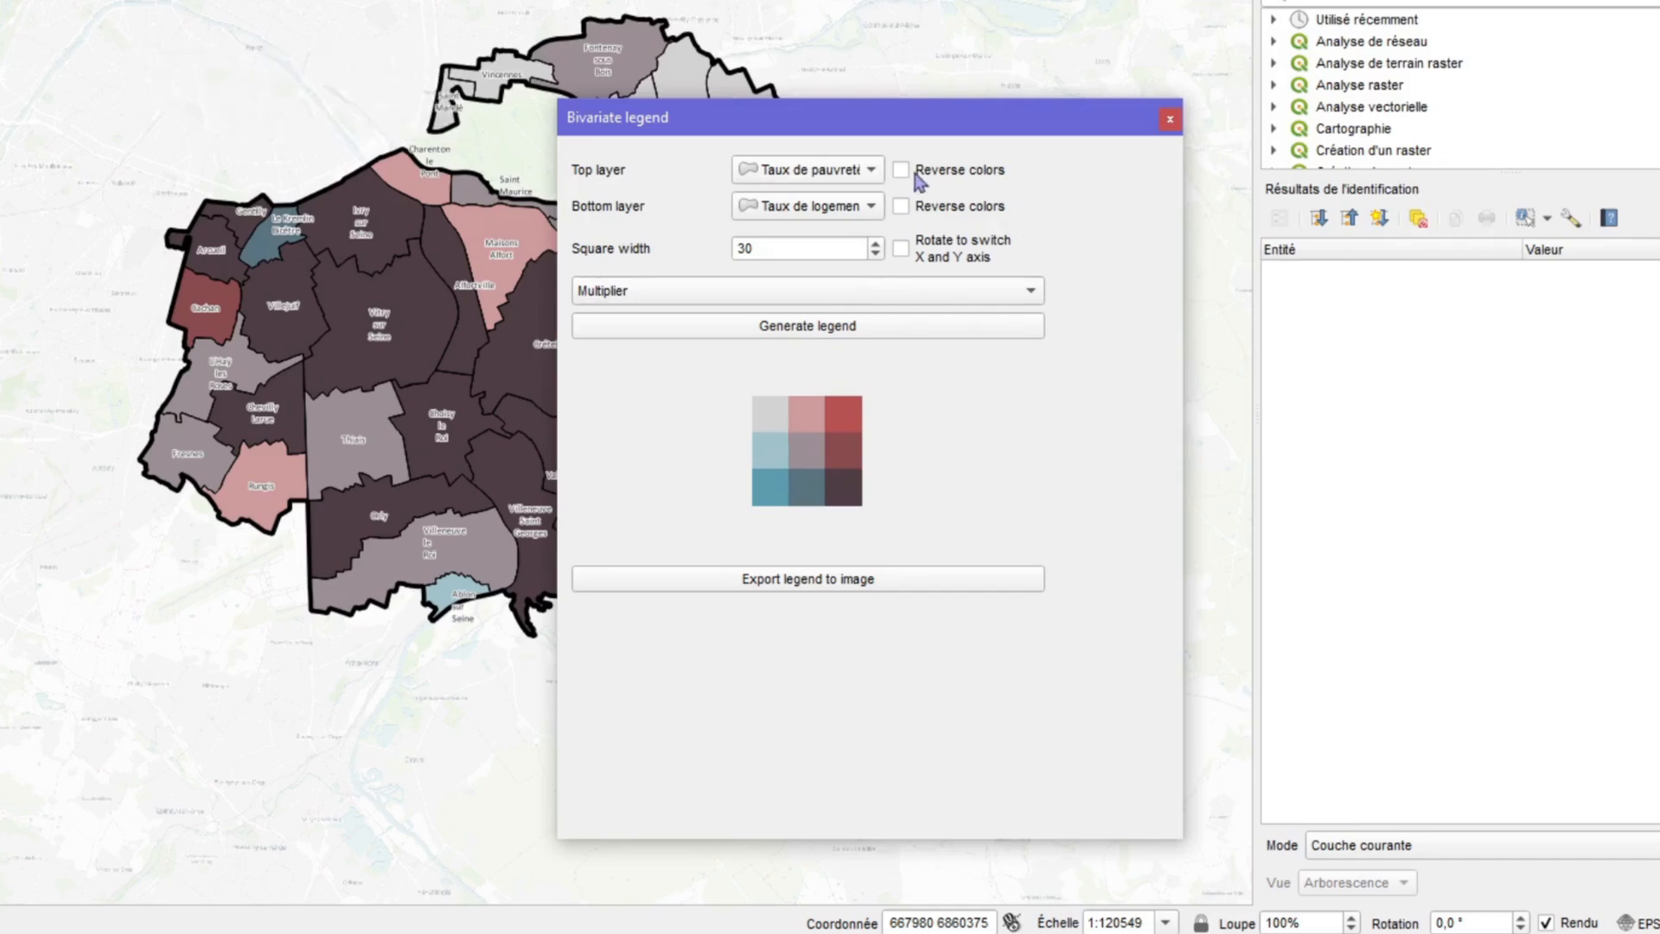
click(901, 171)
click(799, 333)
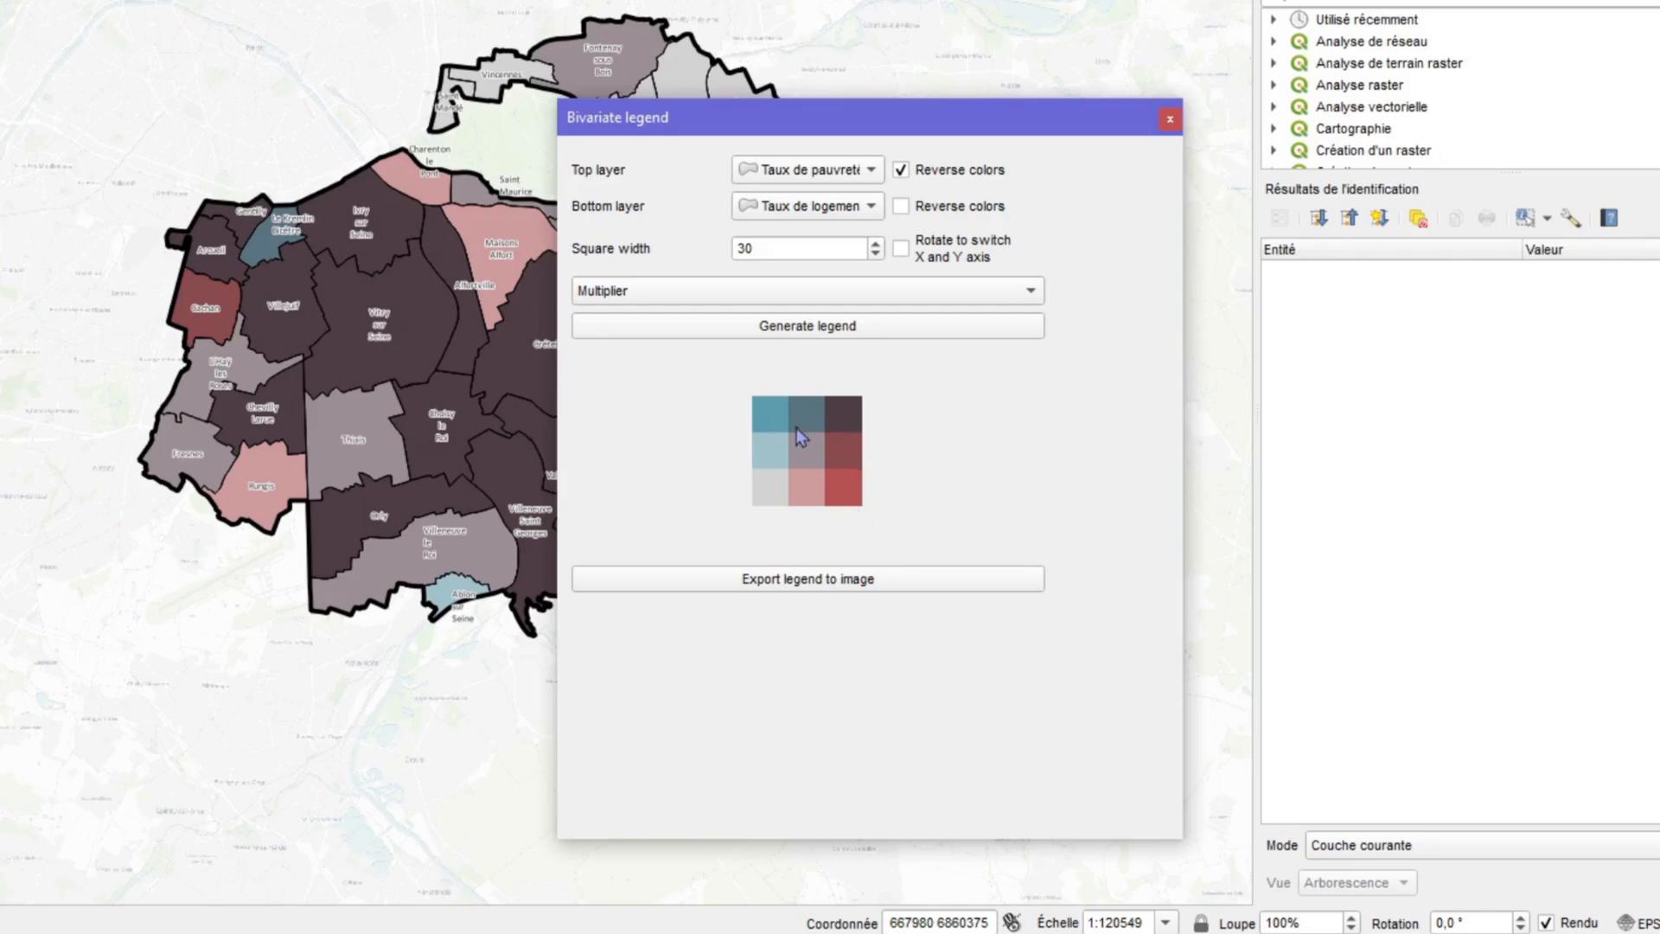
Export the legend as an image named biv in the Palettes folder, and open that file in Paint.
click(778, 587)
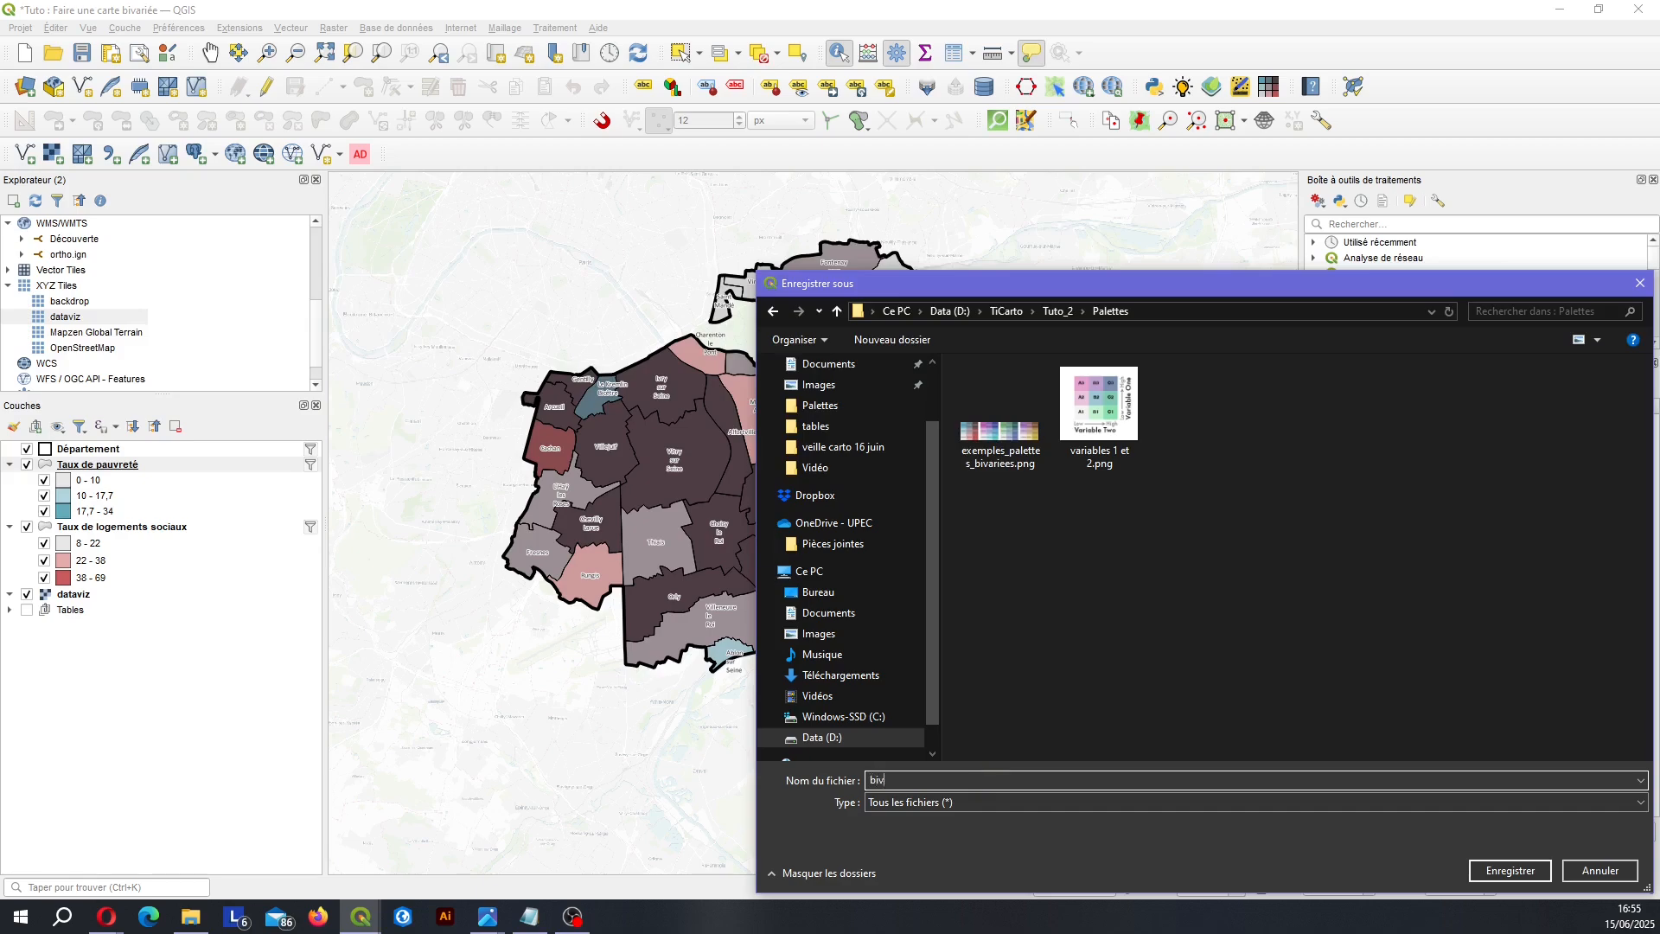
key(Return)
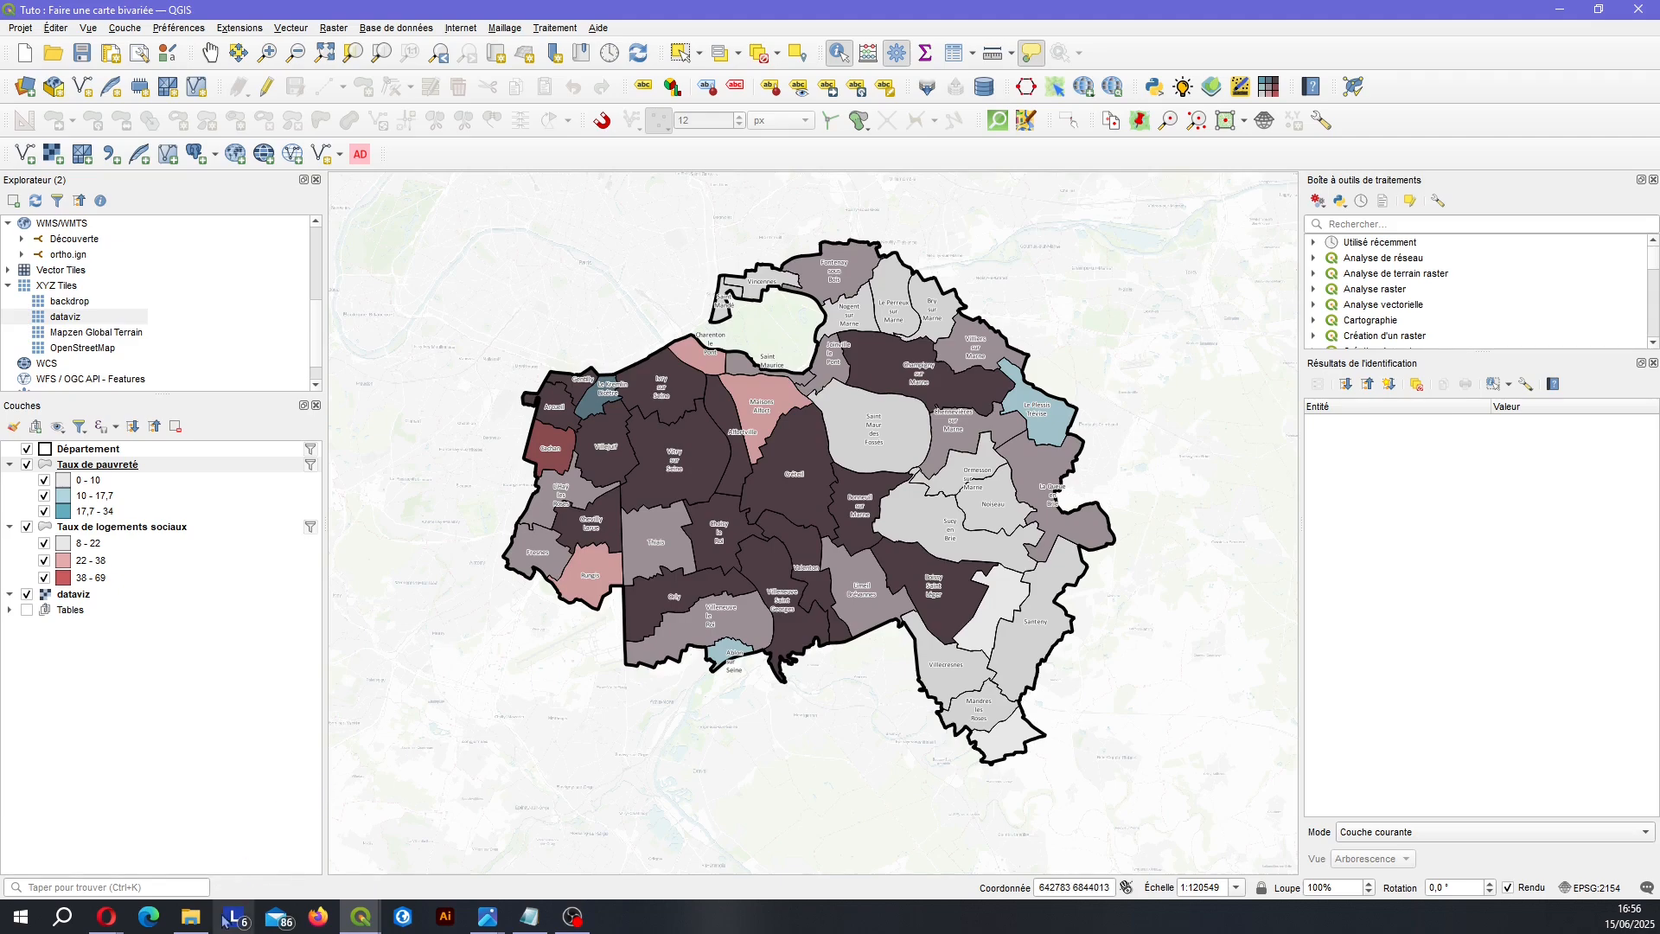
click(190, 917)
double_click(390, 416)
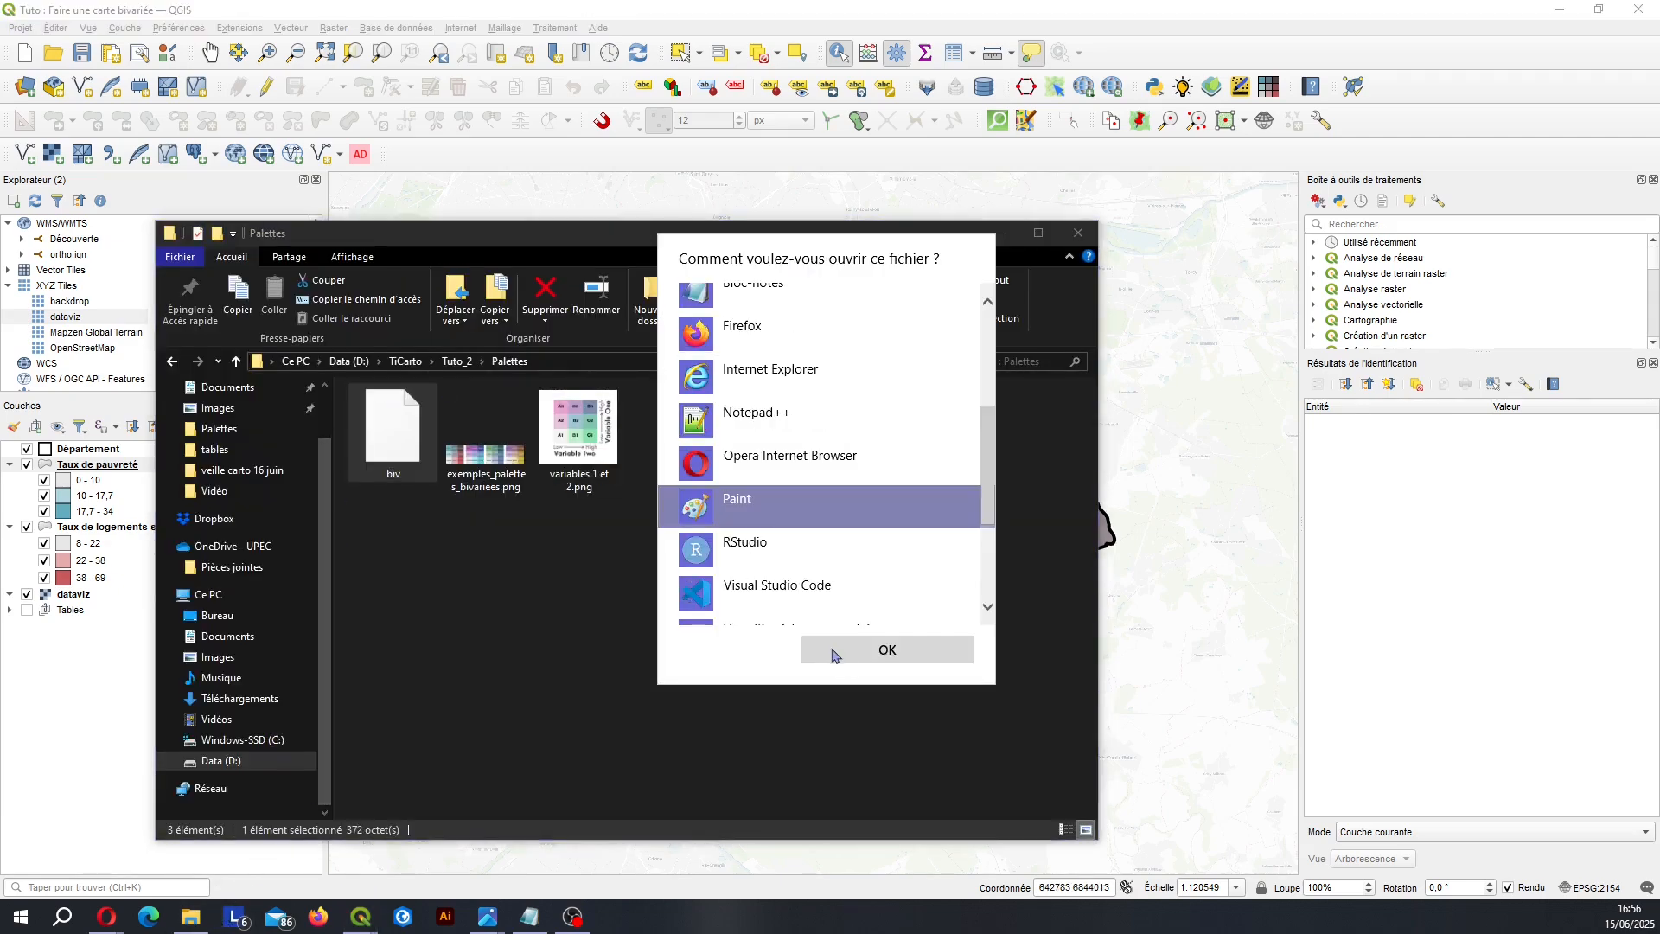
click(842, 656)
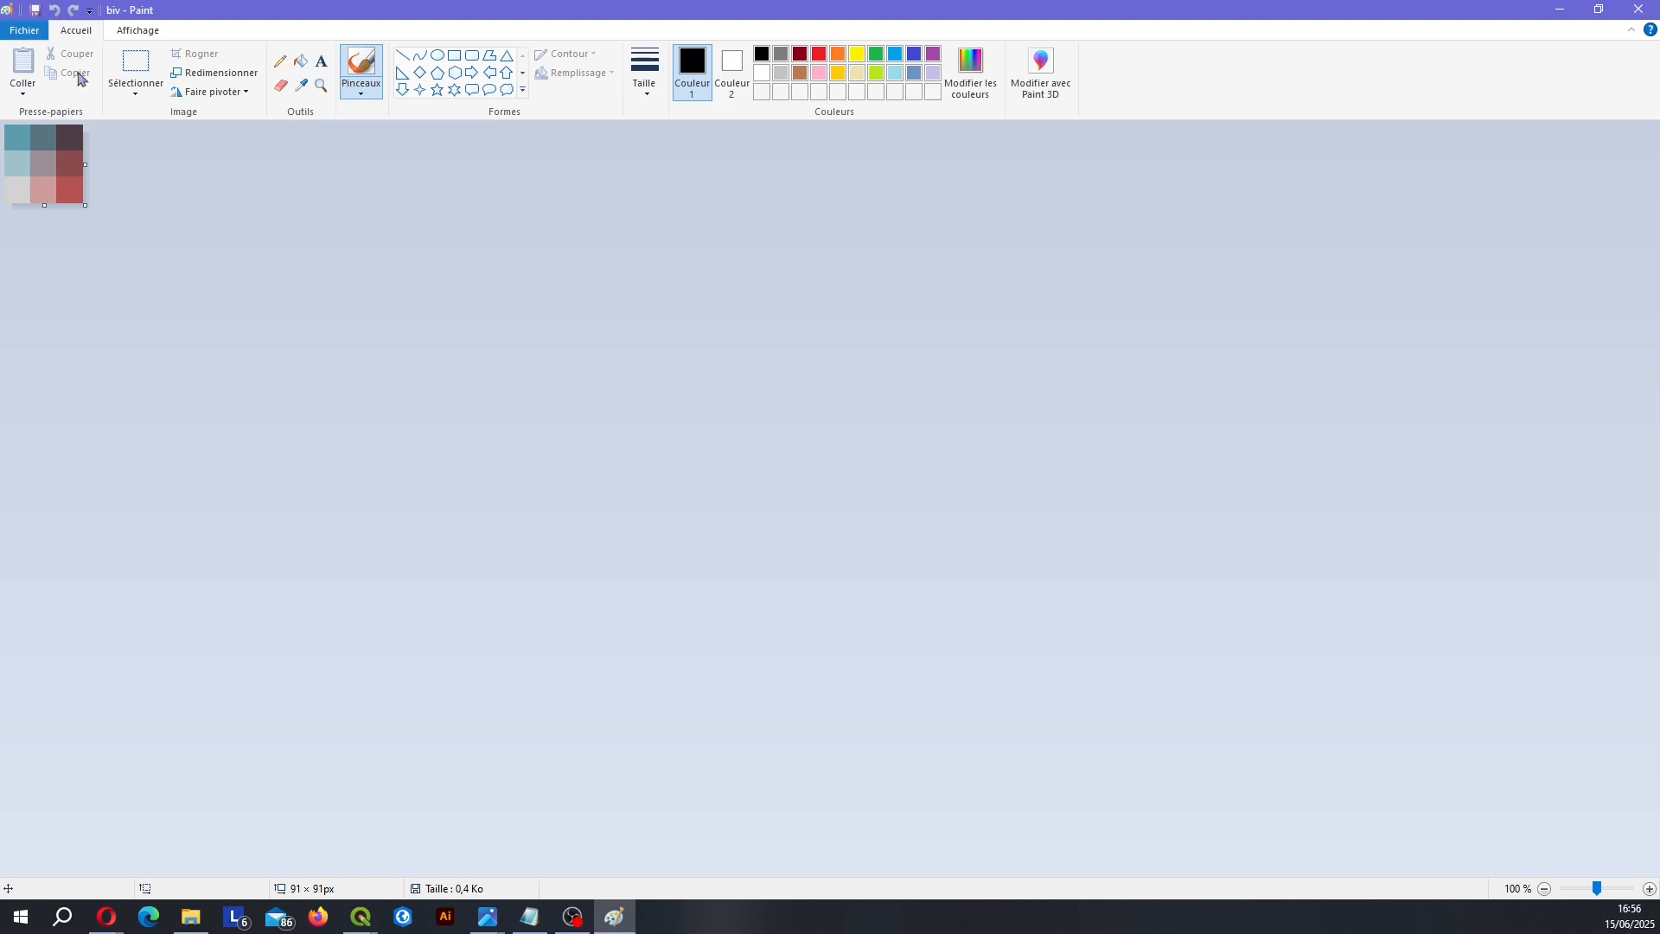
Save the legend image as a PNG named bivariee, accepting the loss of transparency, then close Paint and return to QGIS.
click(26, 31)
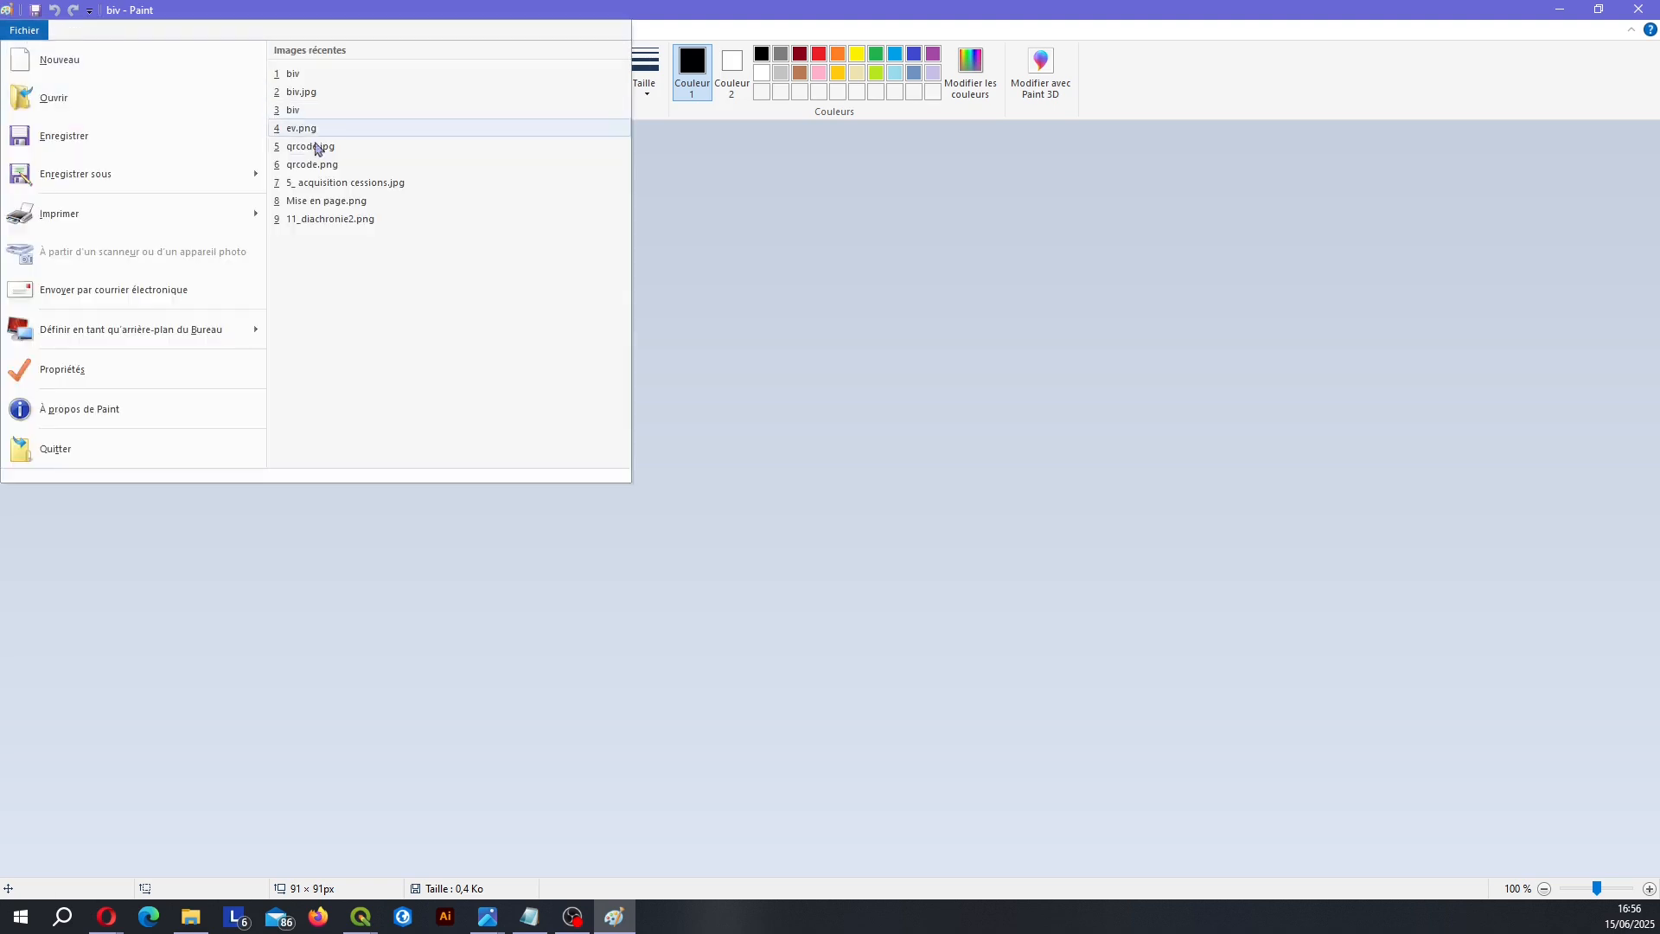
mouse_move(262, 187)
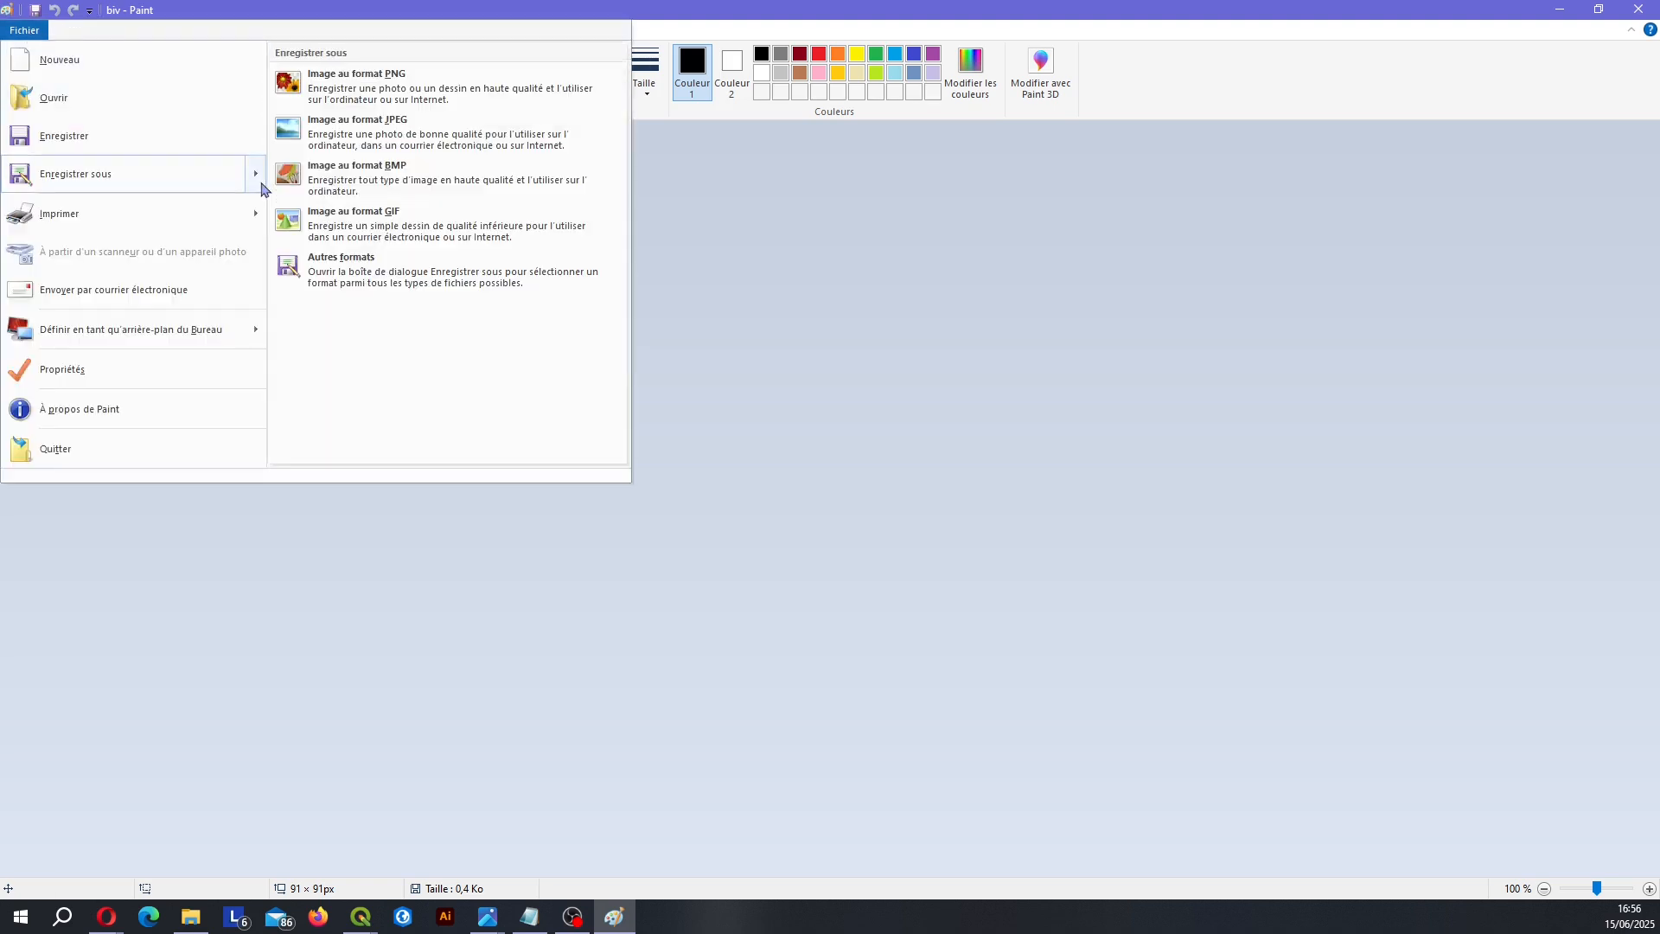
click(360, 87)
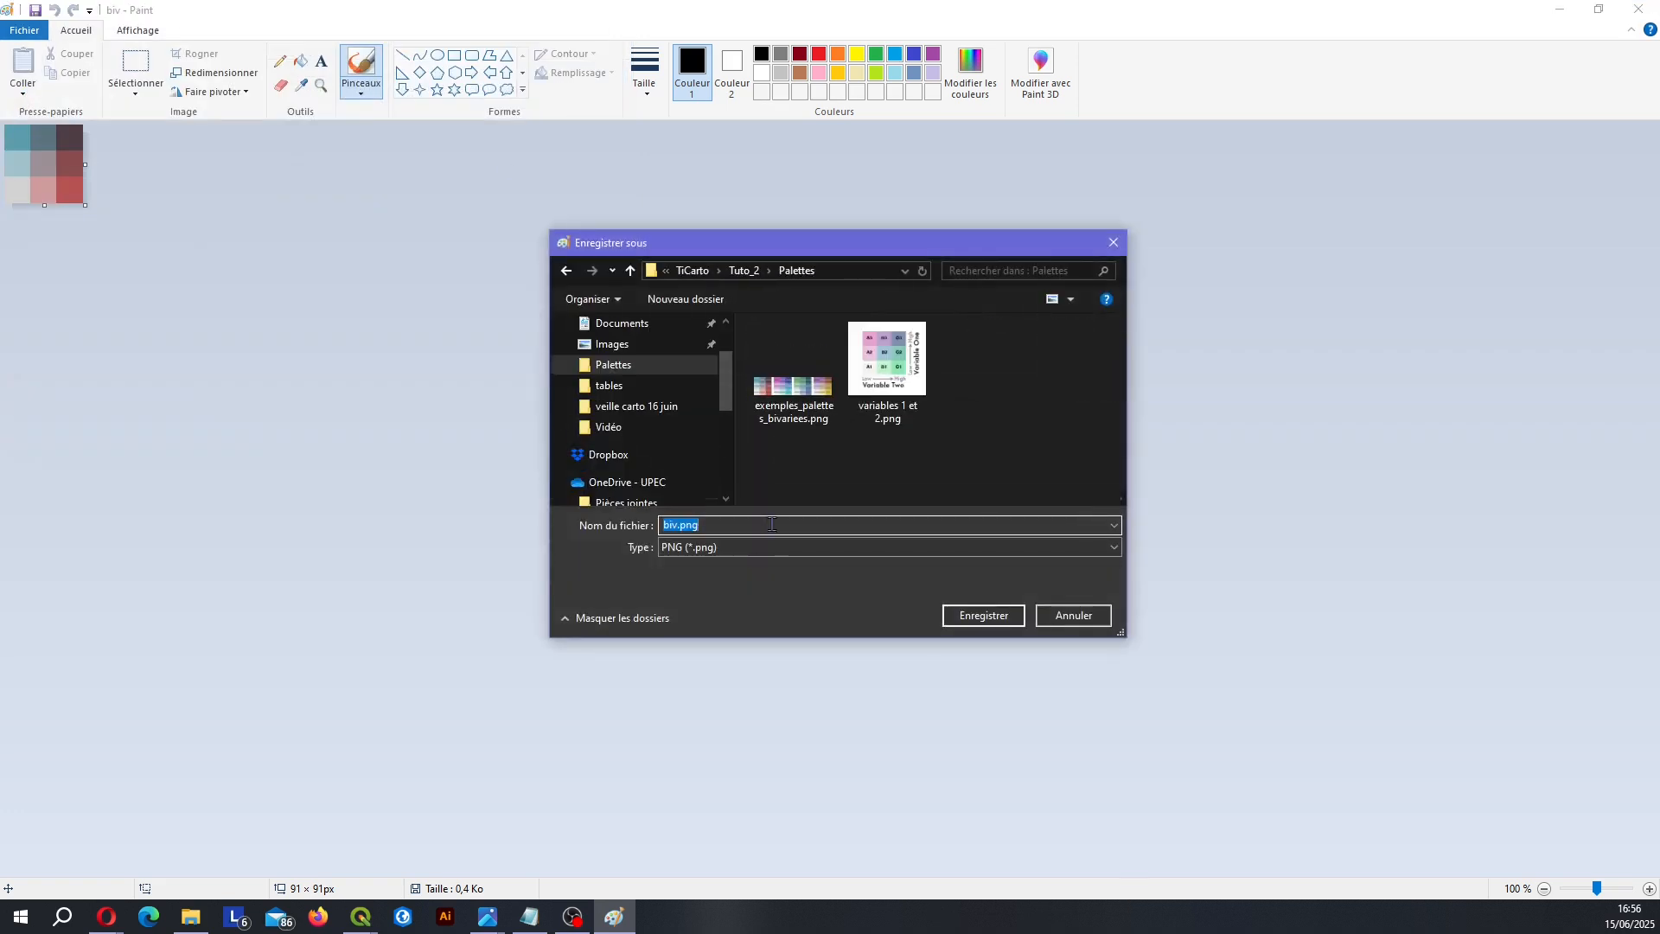
text(bivariee)
key(Return)
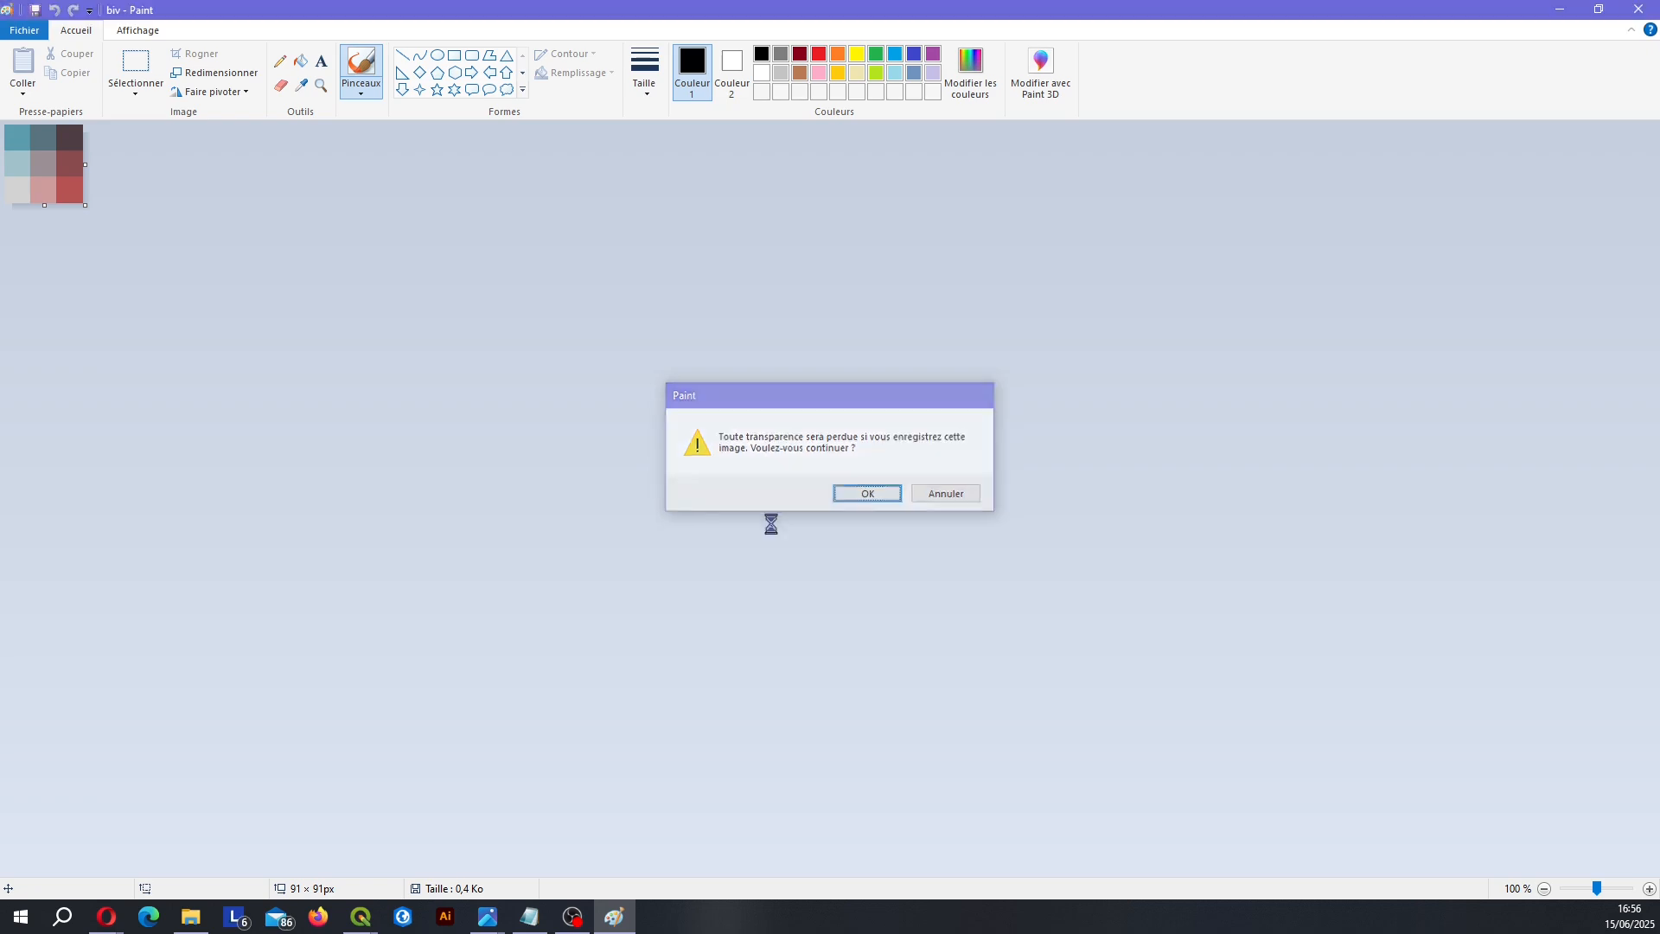
key(Return)
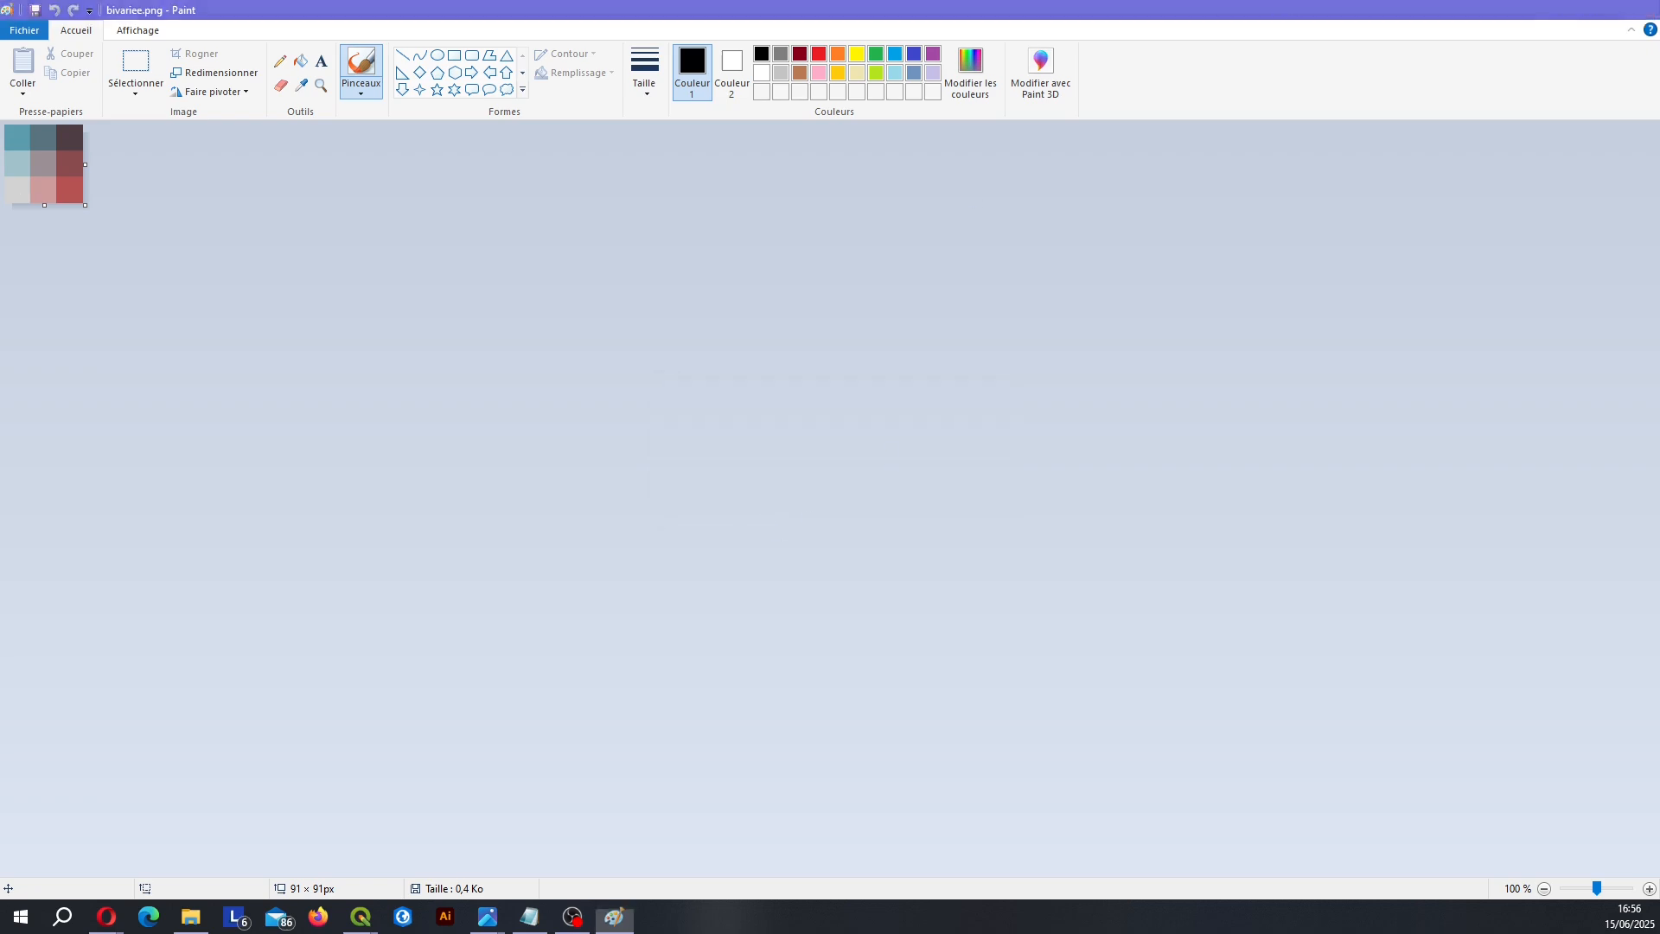
click(1638, 9)
click(884, 8)
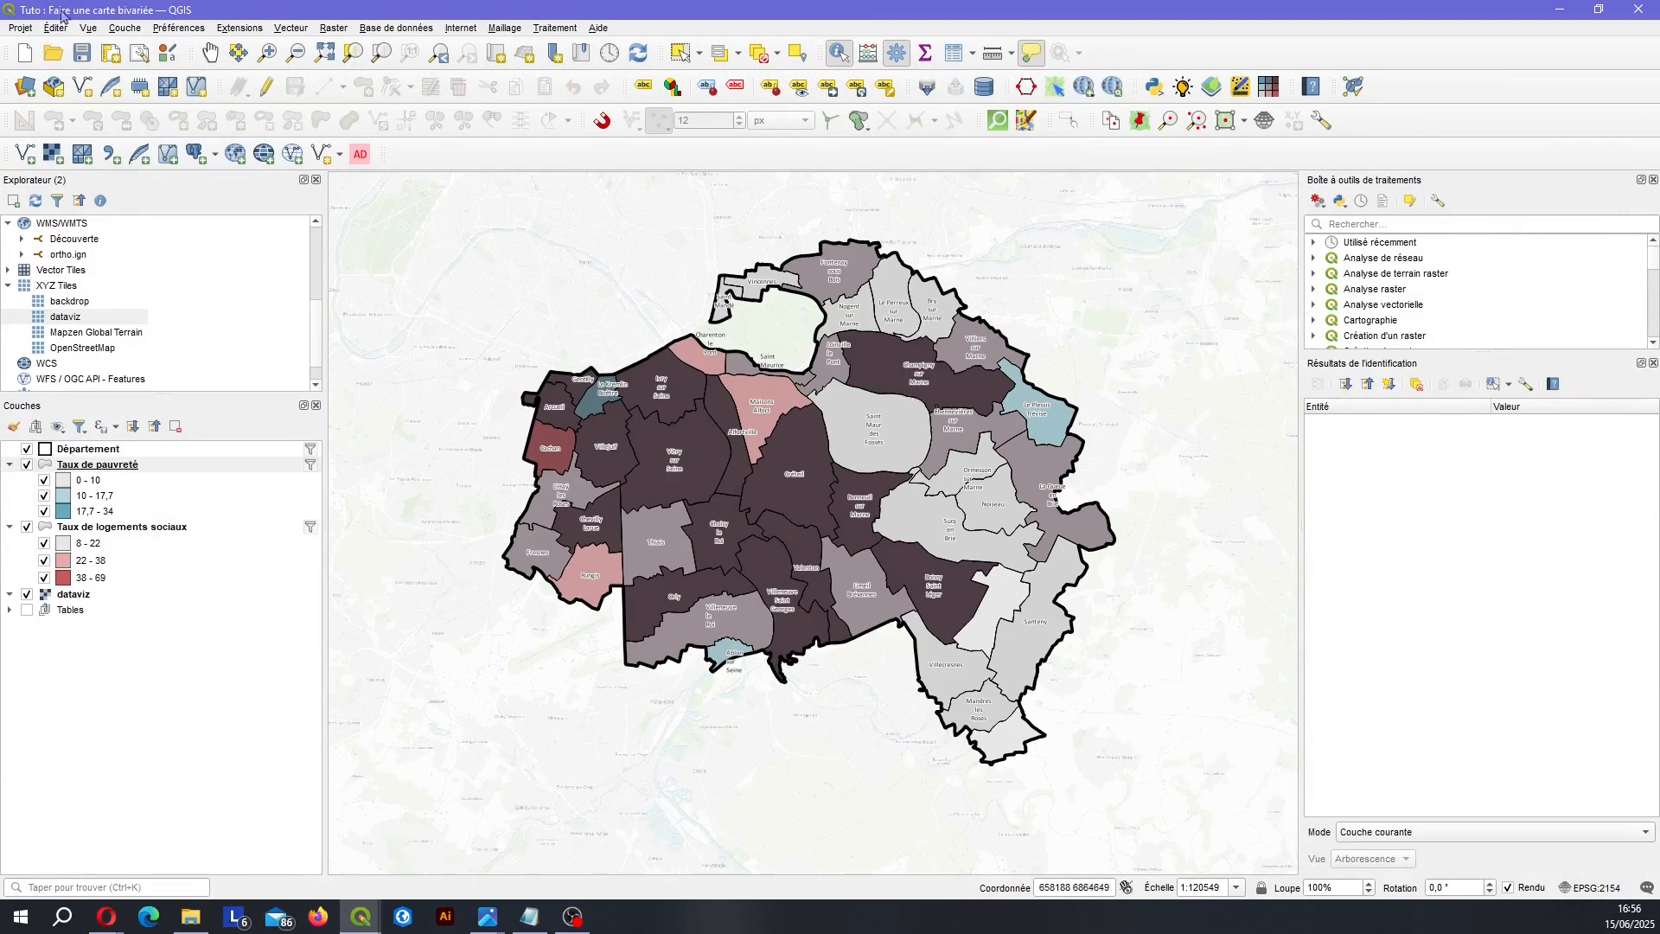
Open the existing print layout Tuto_auto.
click(14, 30)
mouse_move(212, 361)
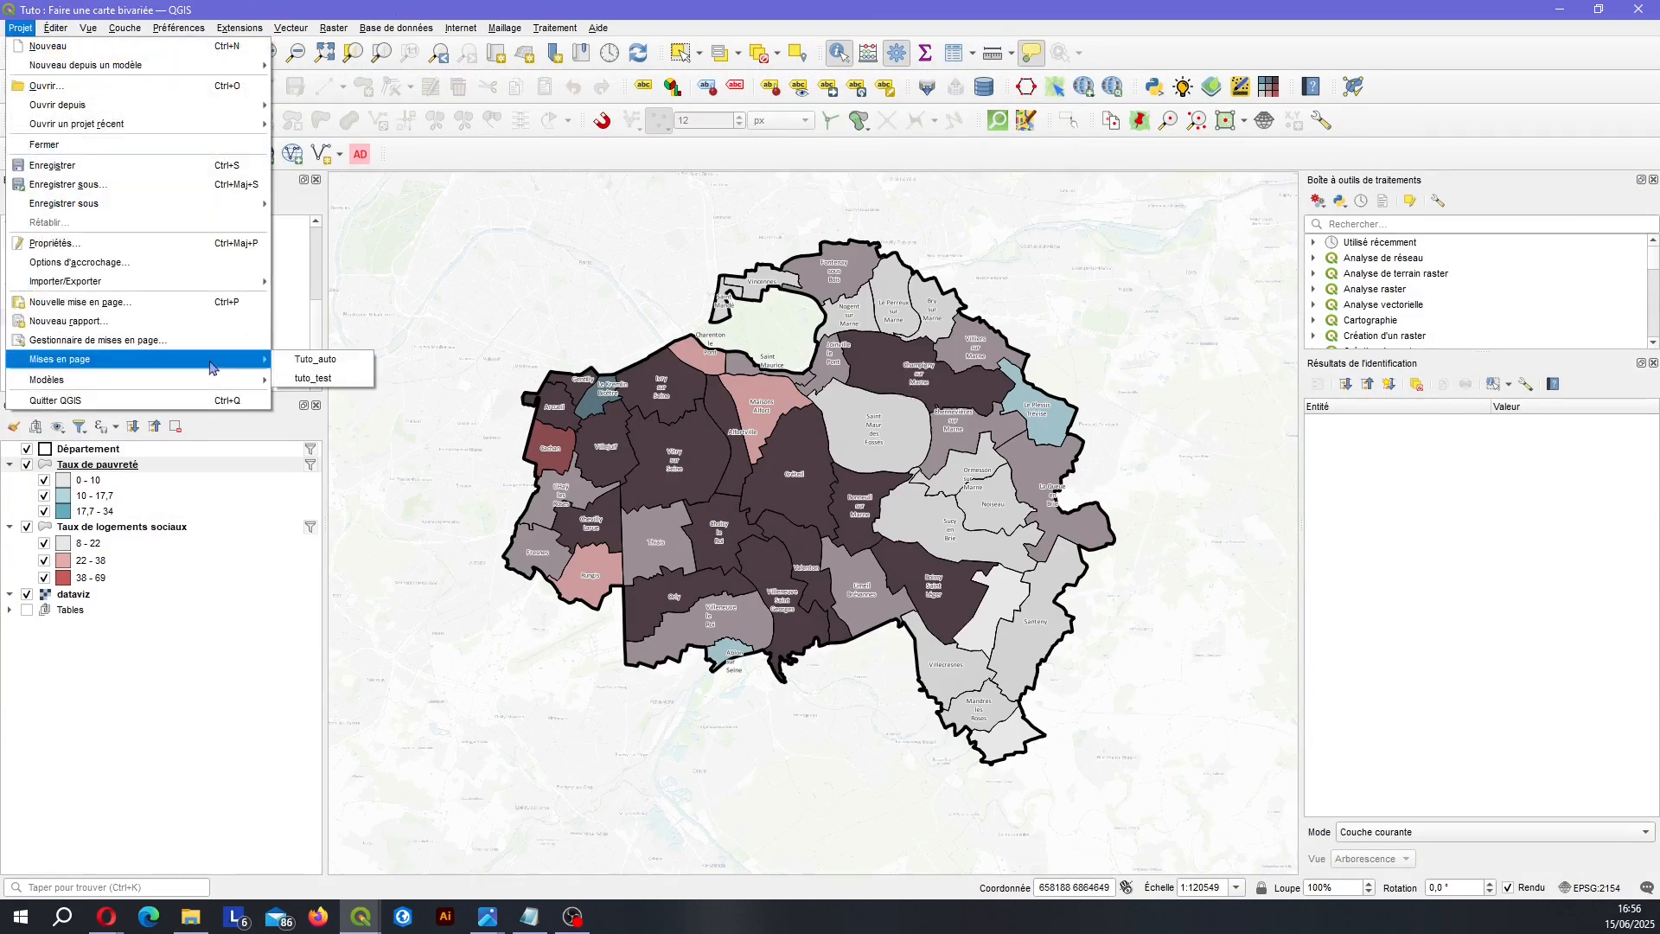
click(351, 360)
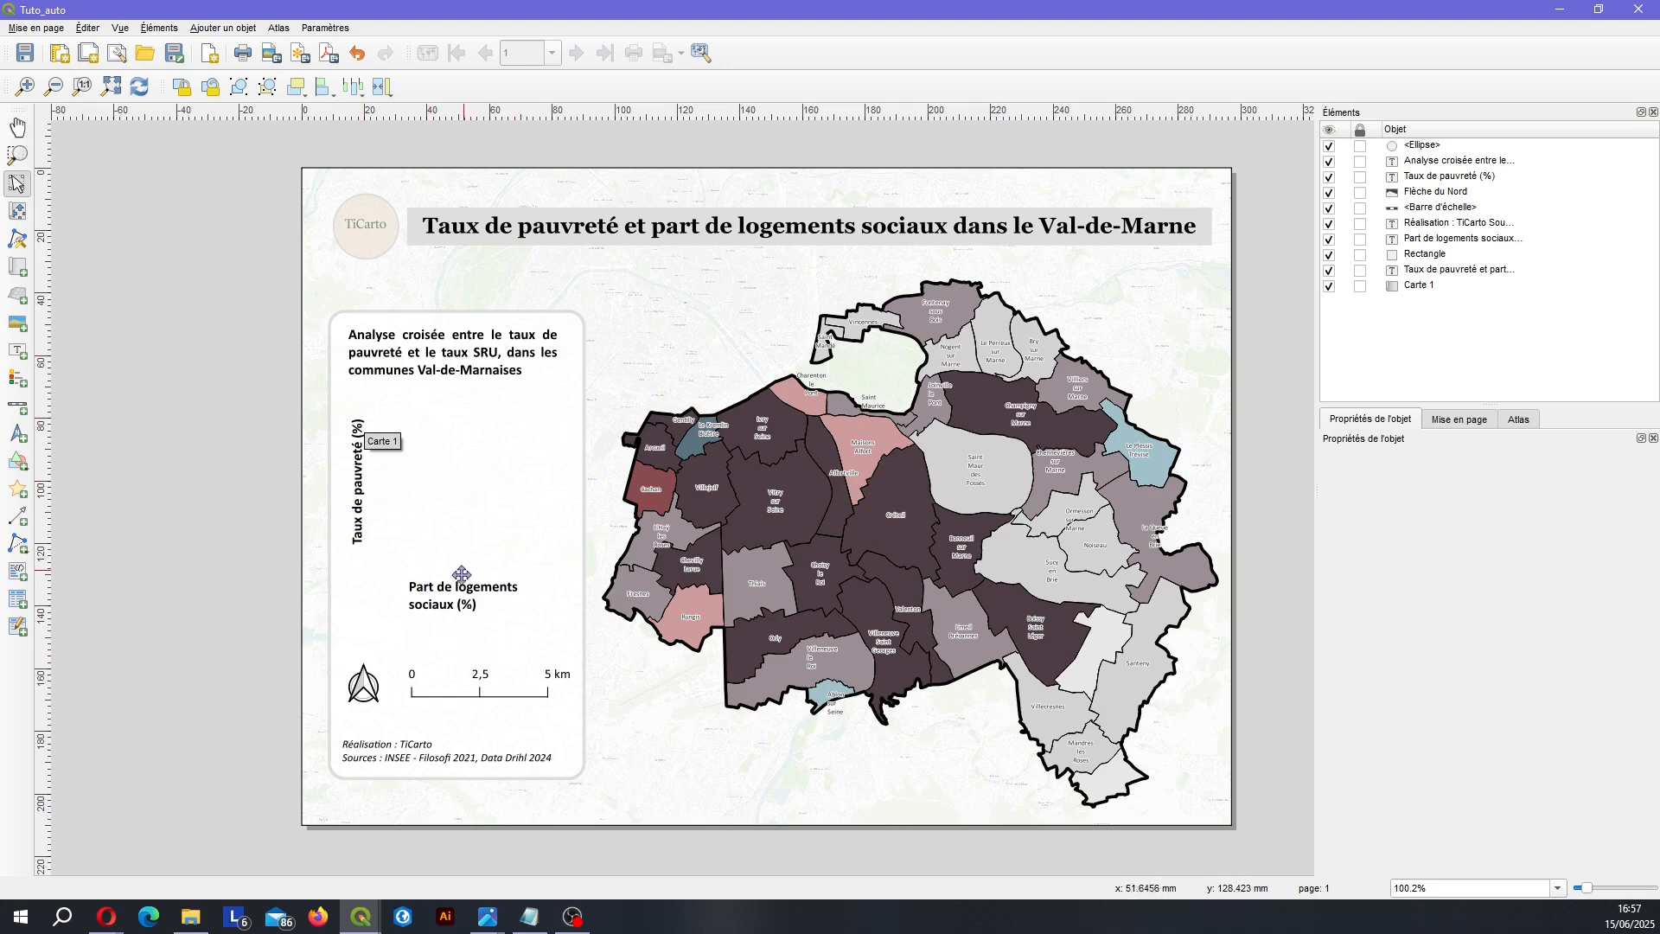
Draw an image frame between the two axis titles in the legend box and set it to a raster image.
click(18, 322)
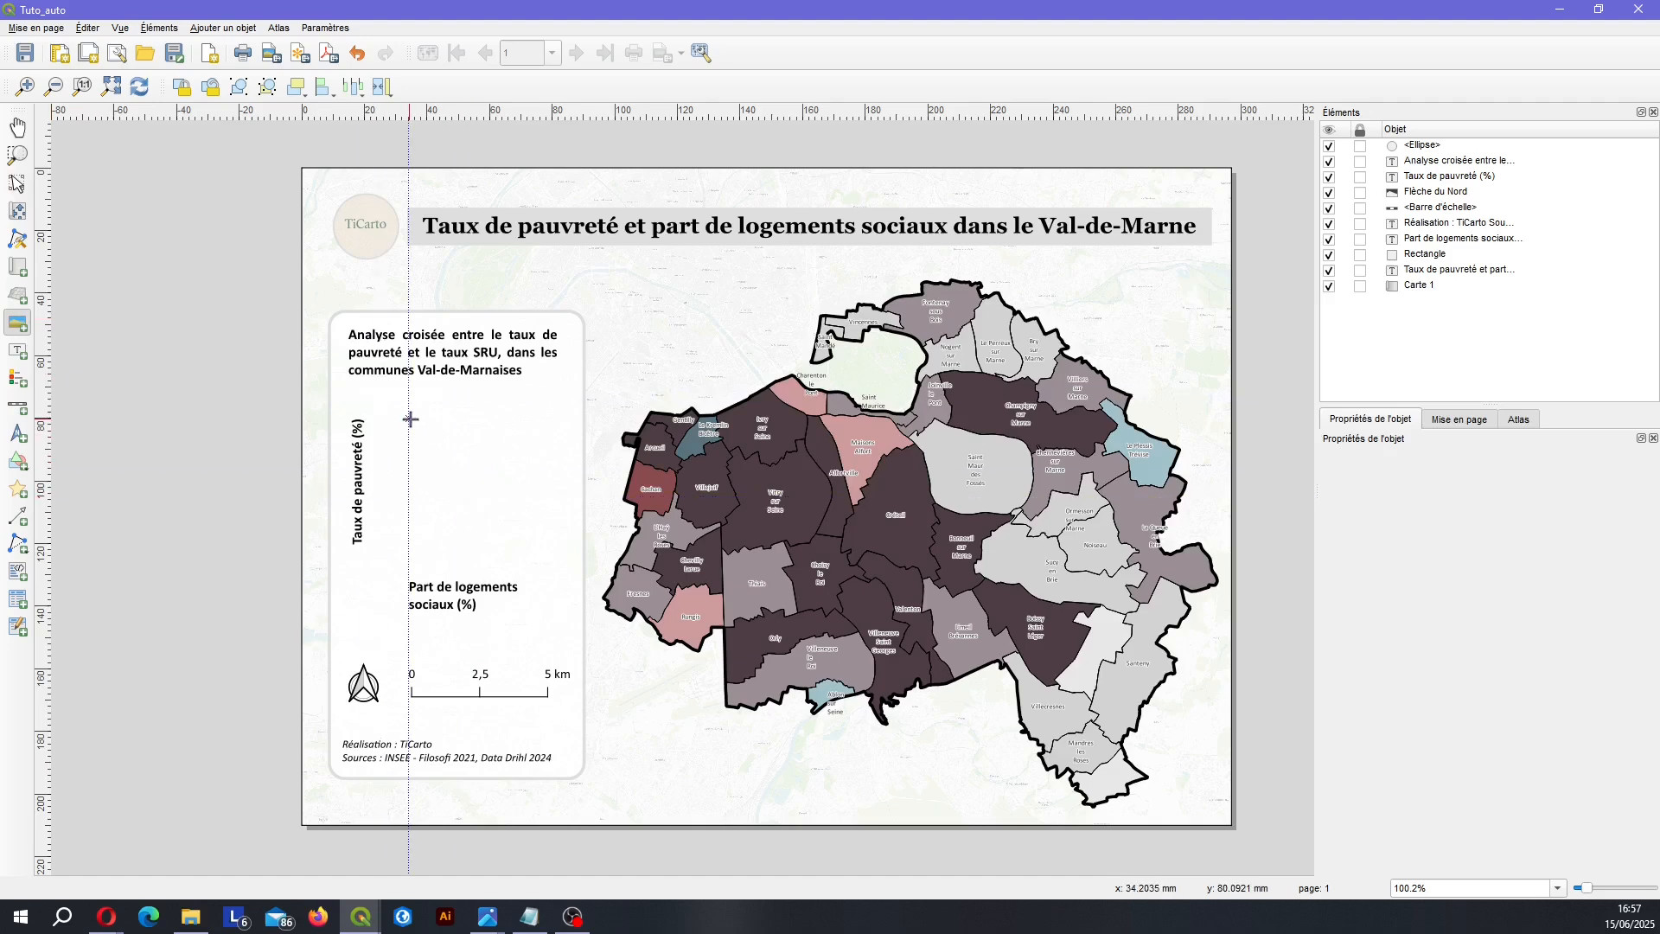
drag(398, 418, 554, 559)
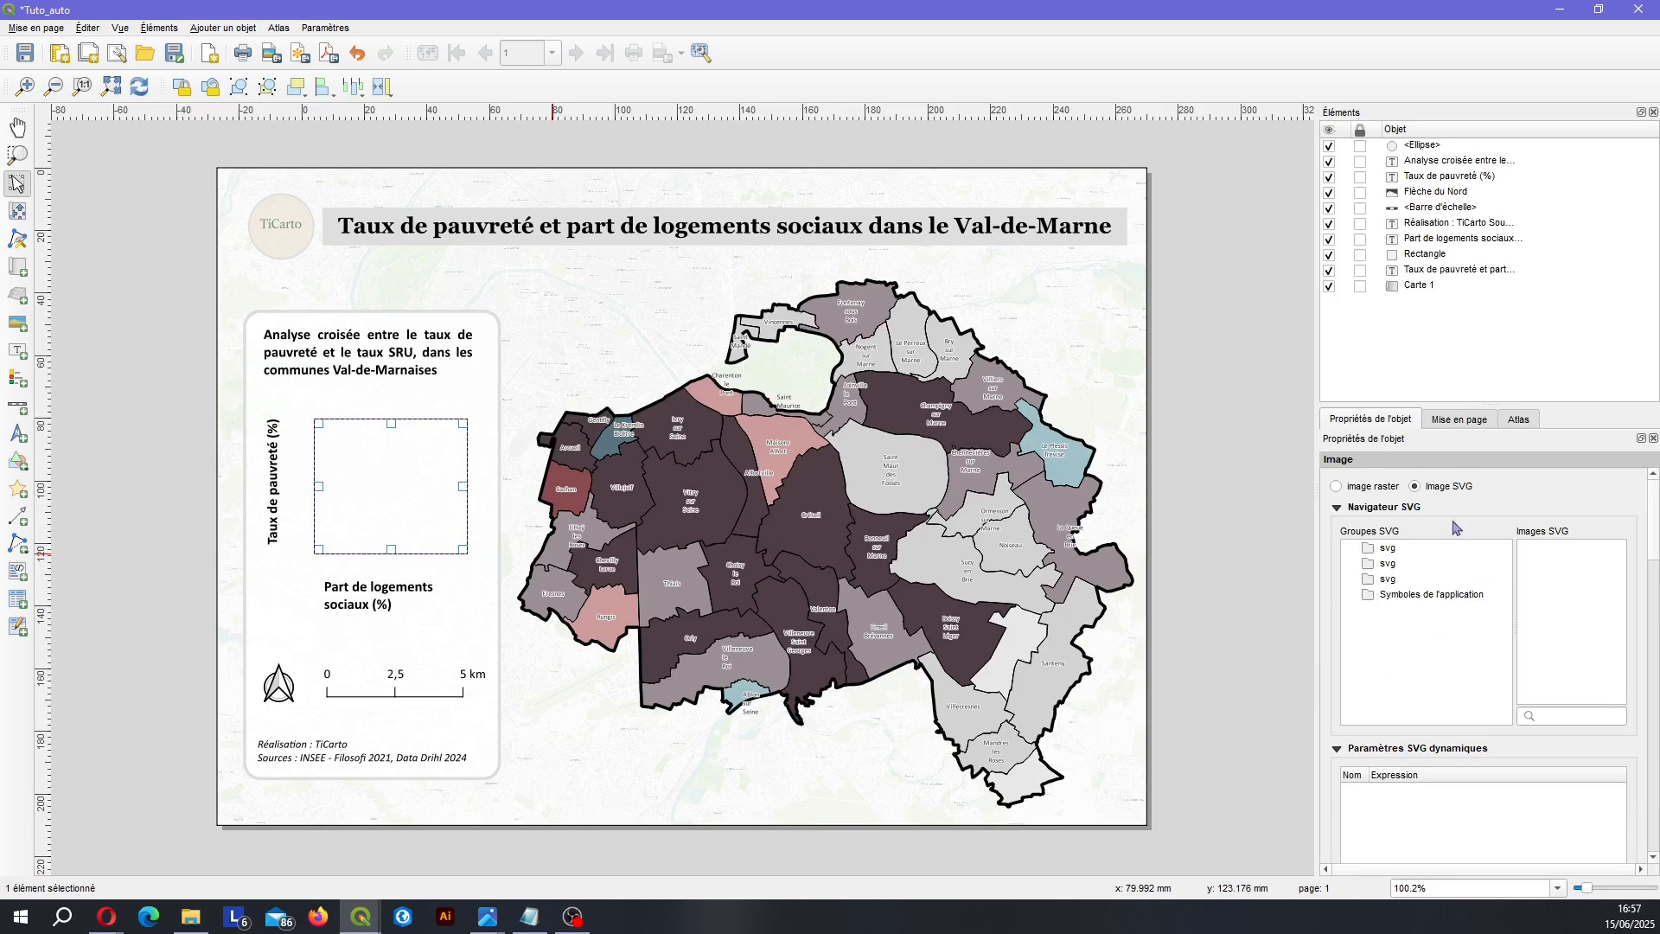
click(1340, 488)
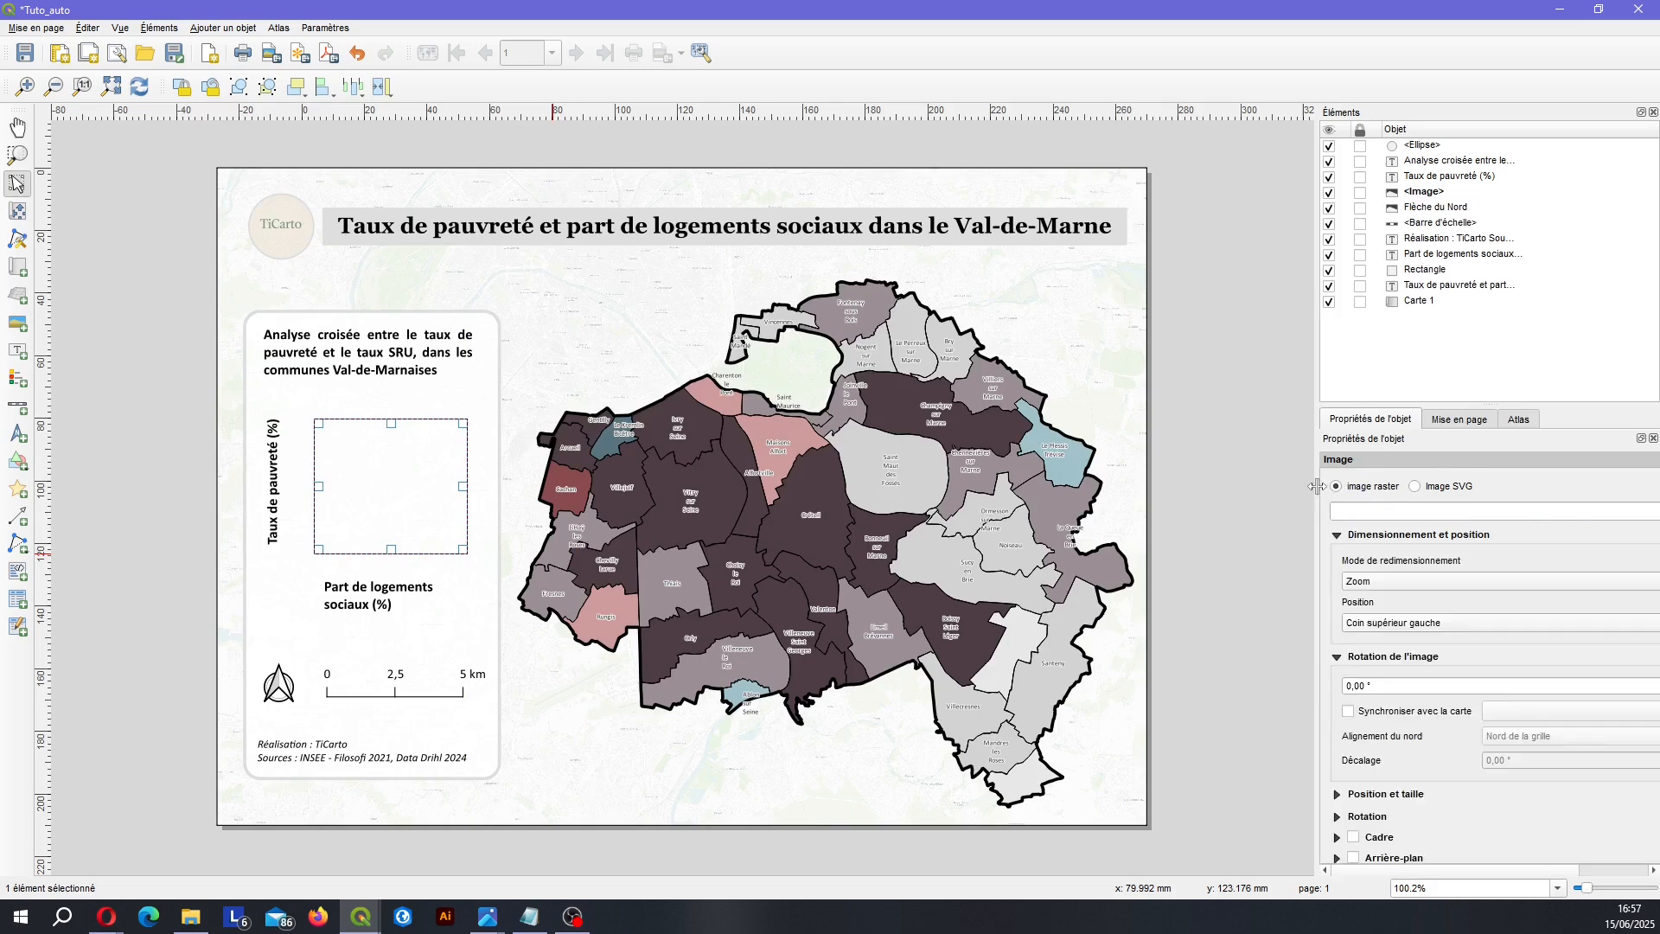
drag(1303, 481, 1227, 489)
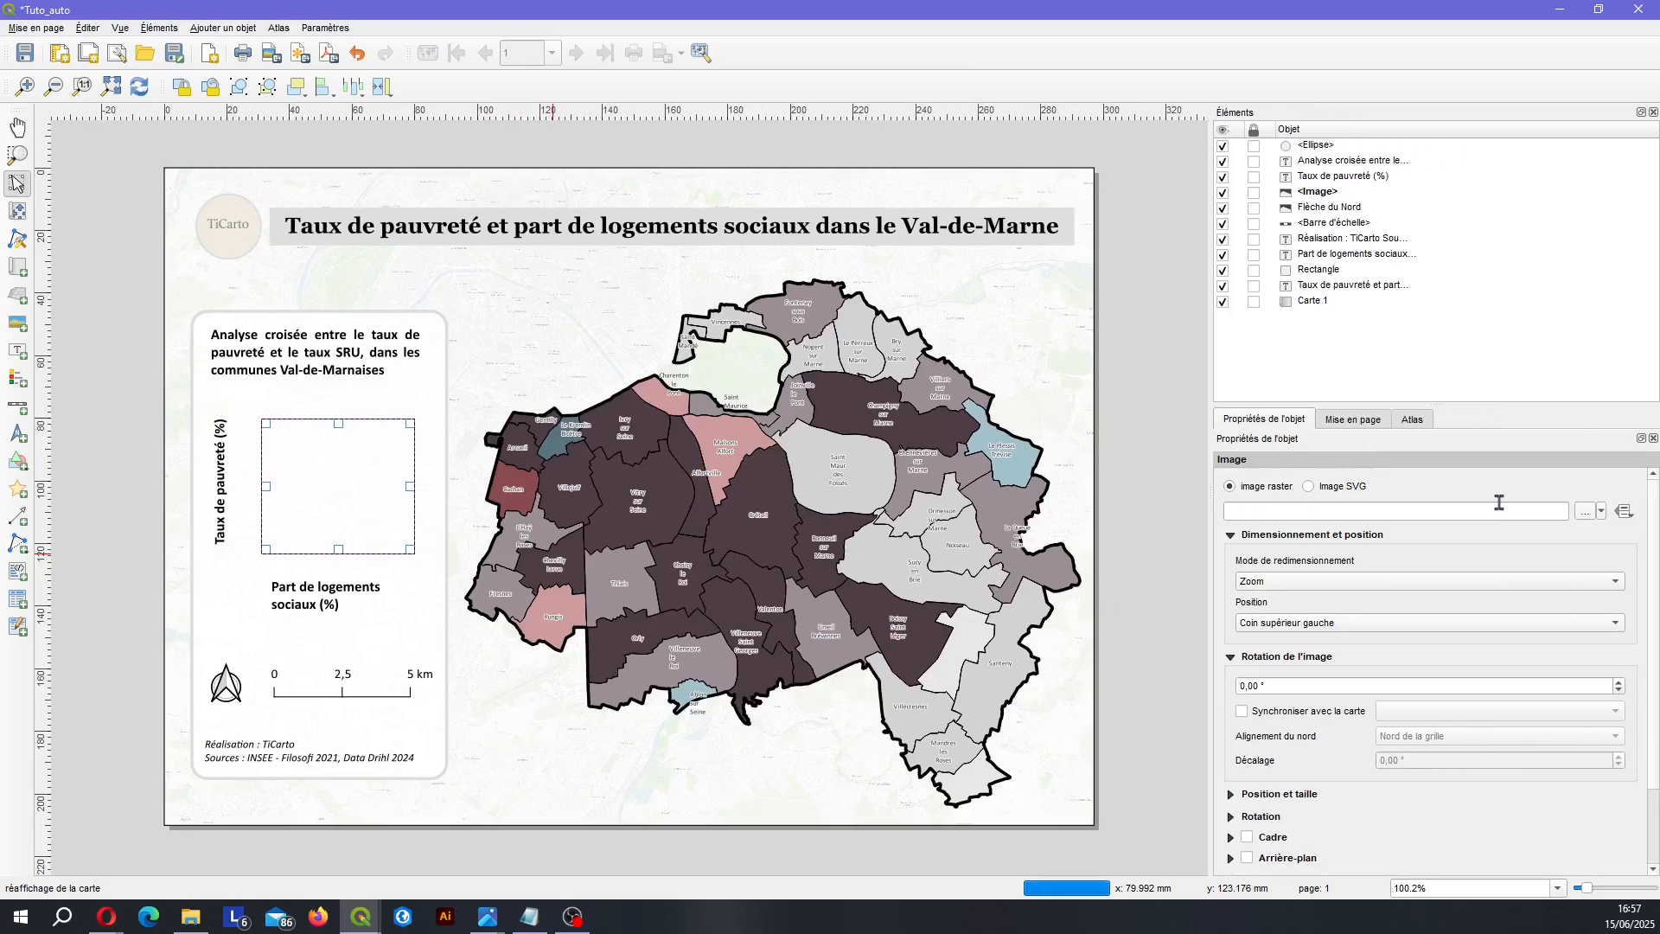
Load bivariee.png from the Palettes folder into the image frame and shift it slightly right beside the poverty axis title.
click(1583, 513)
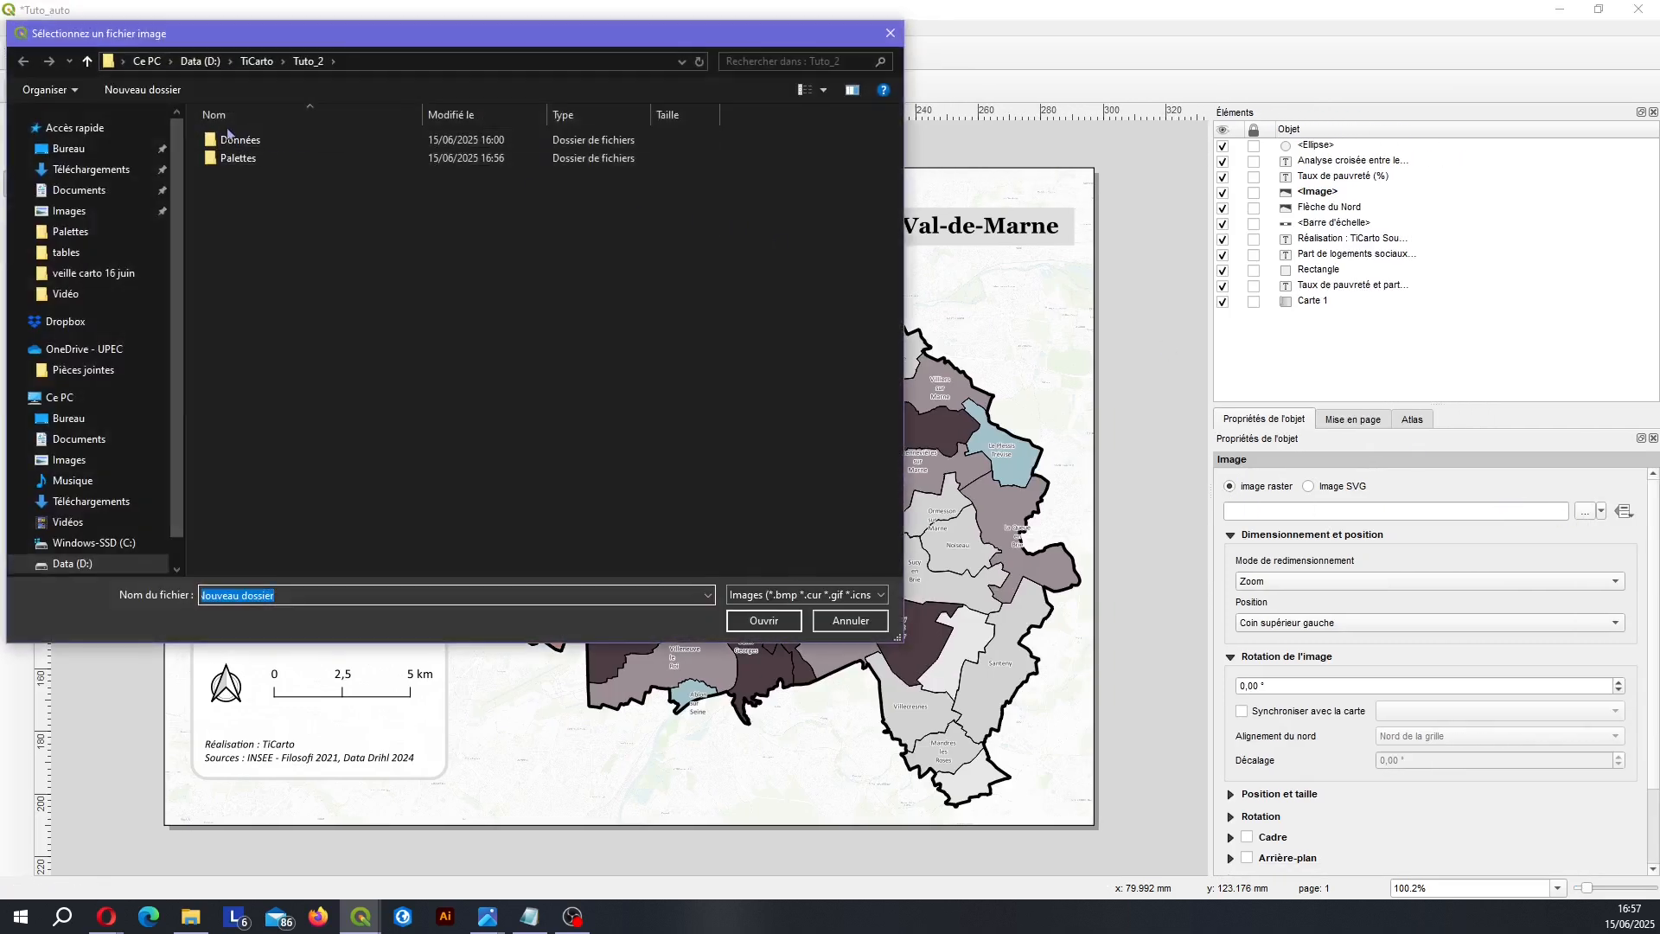
double_click(227, 161)
click(277, 163)
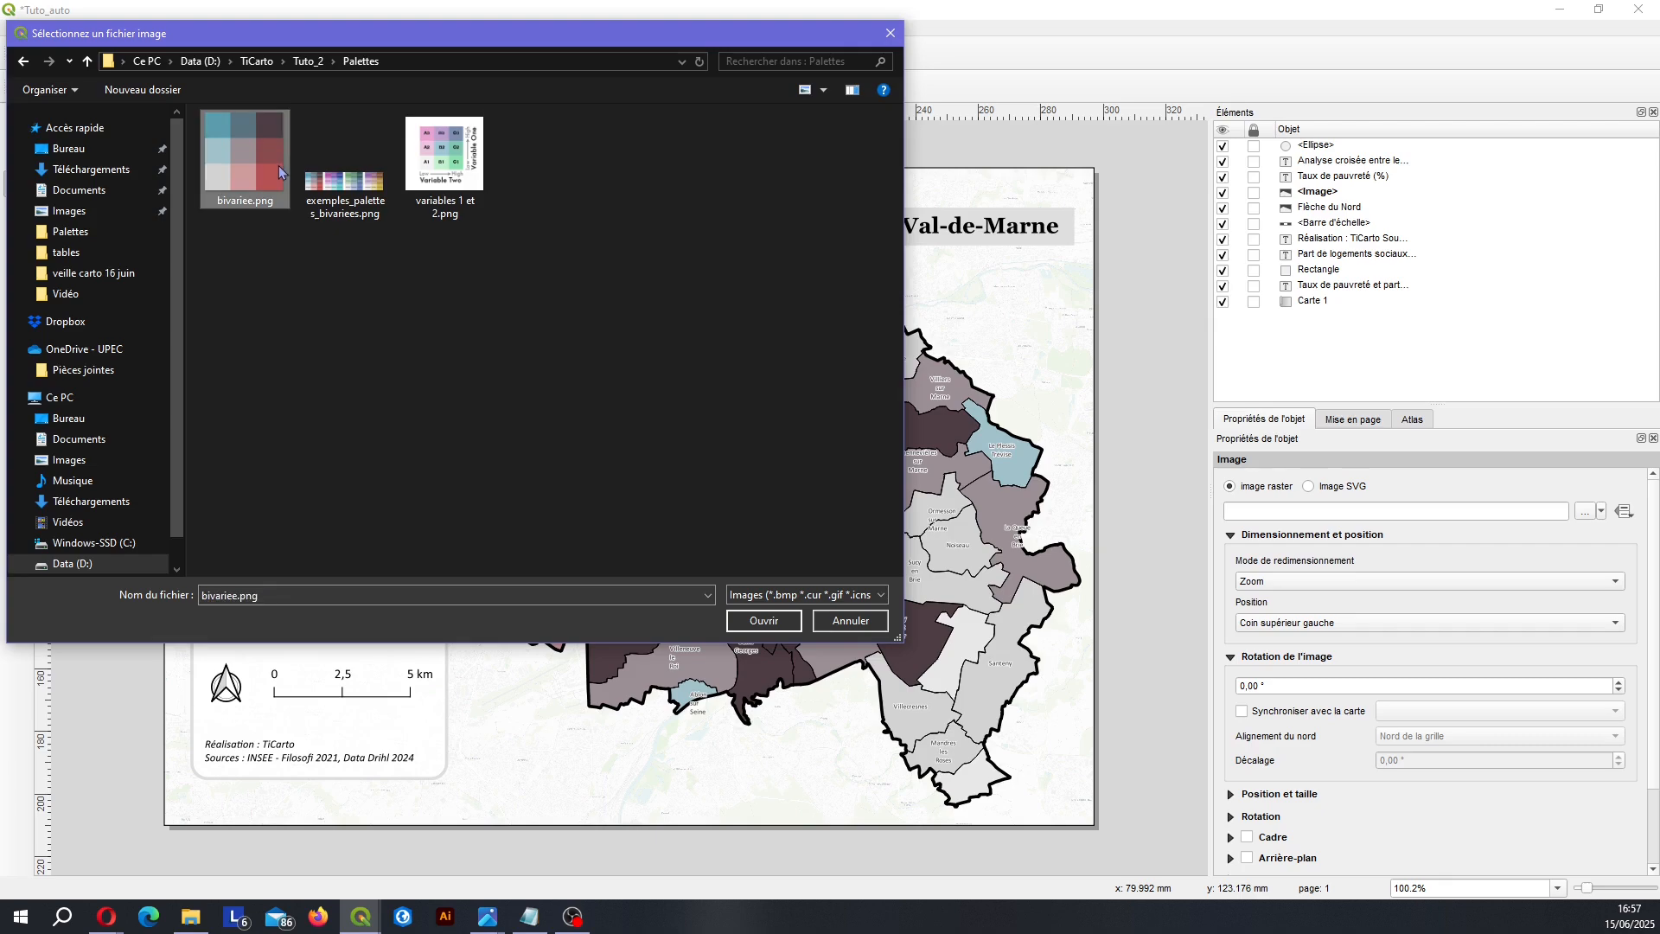
click(758, 621)
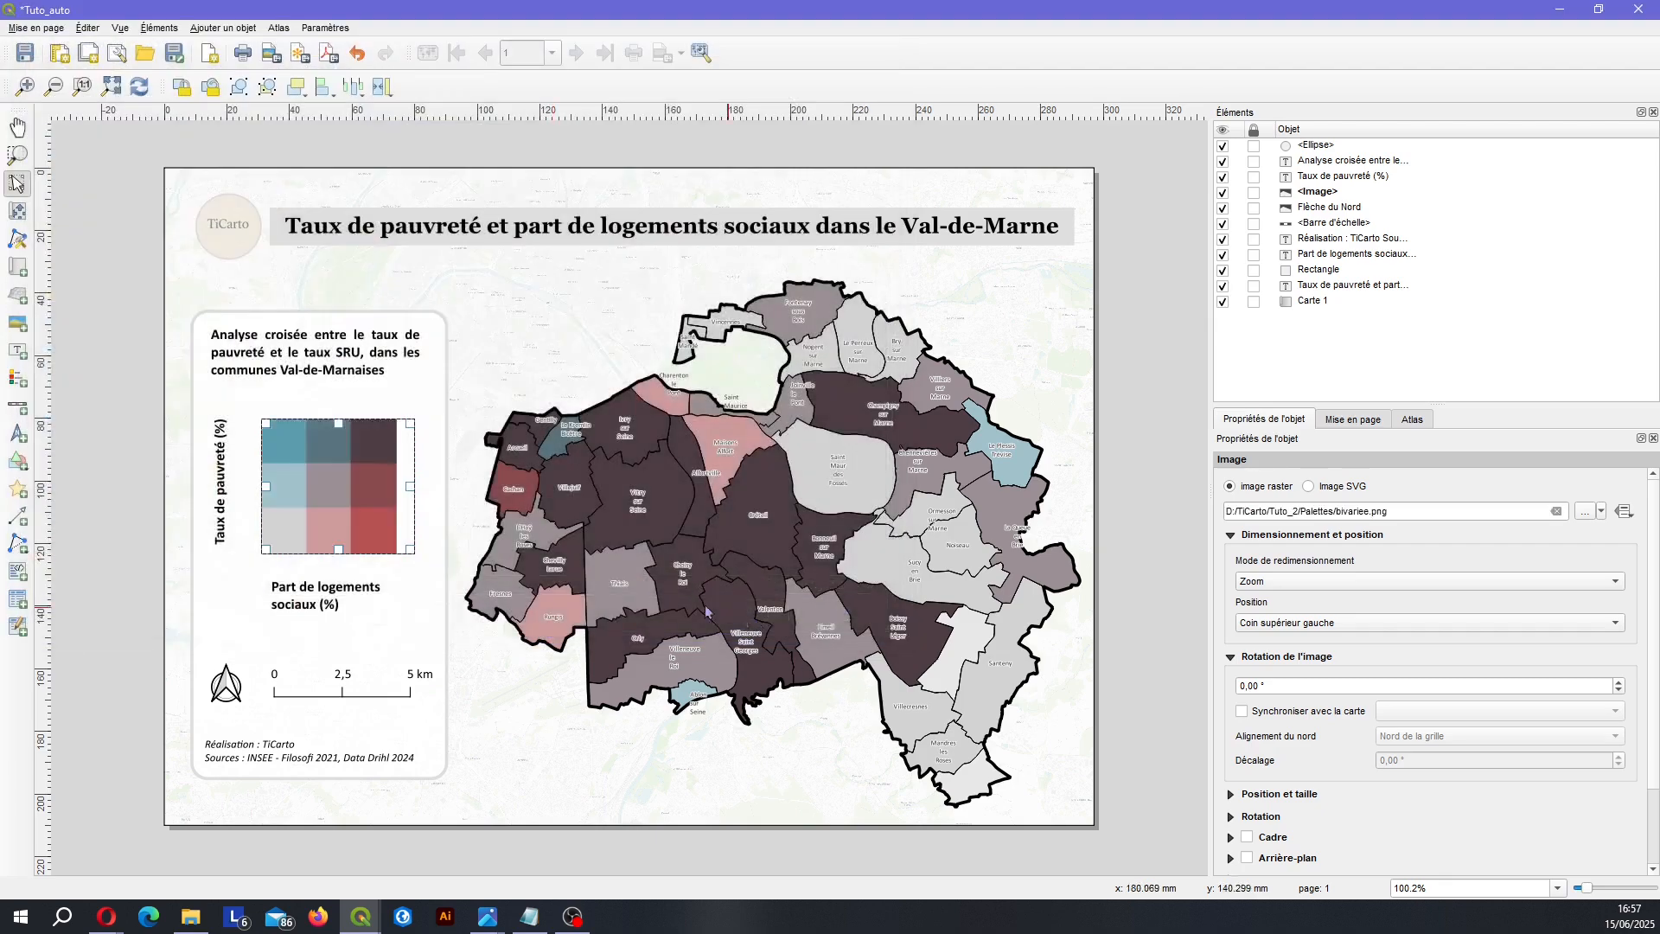
click(359, 502)
drag(359, 502, 369, 503)
click(143, 506)
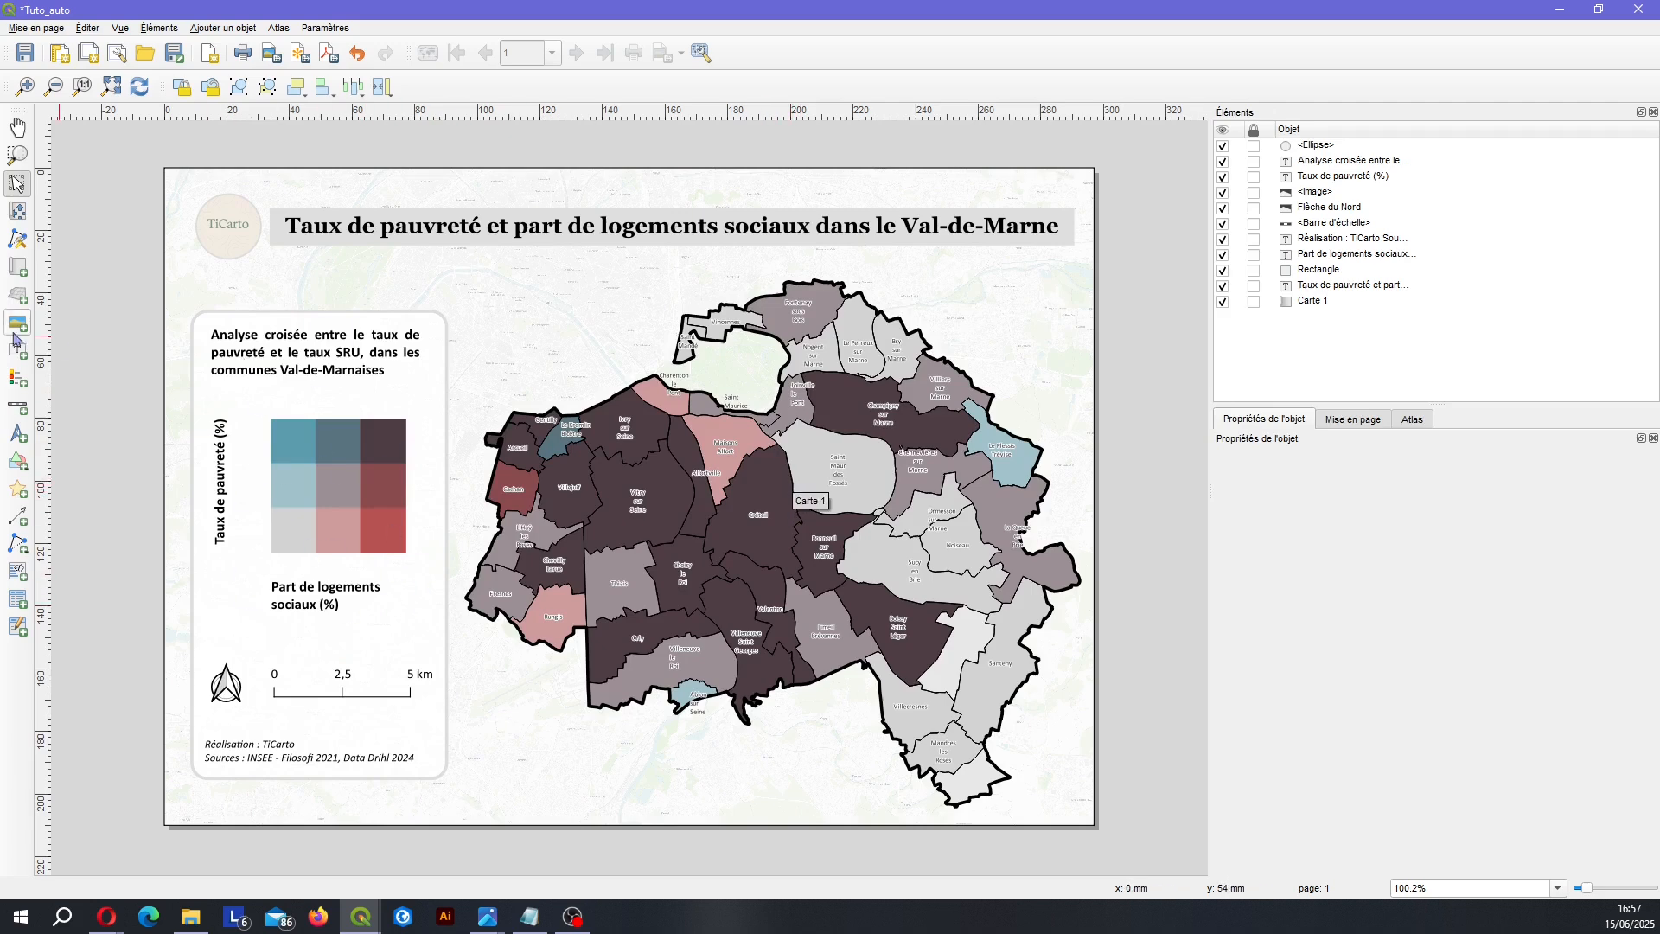
Add a legend of the map layers, move it up and outside the page's left edge, and save the layout.
click(17, 378)
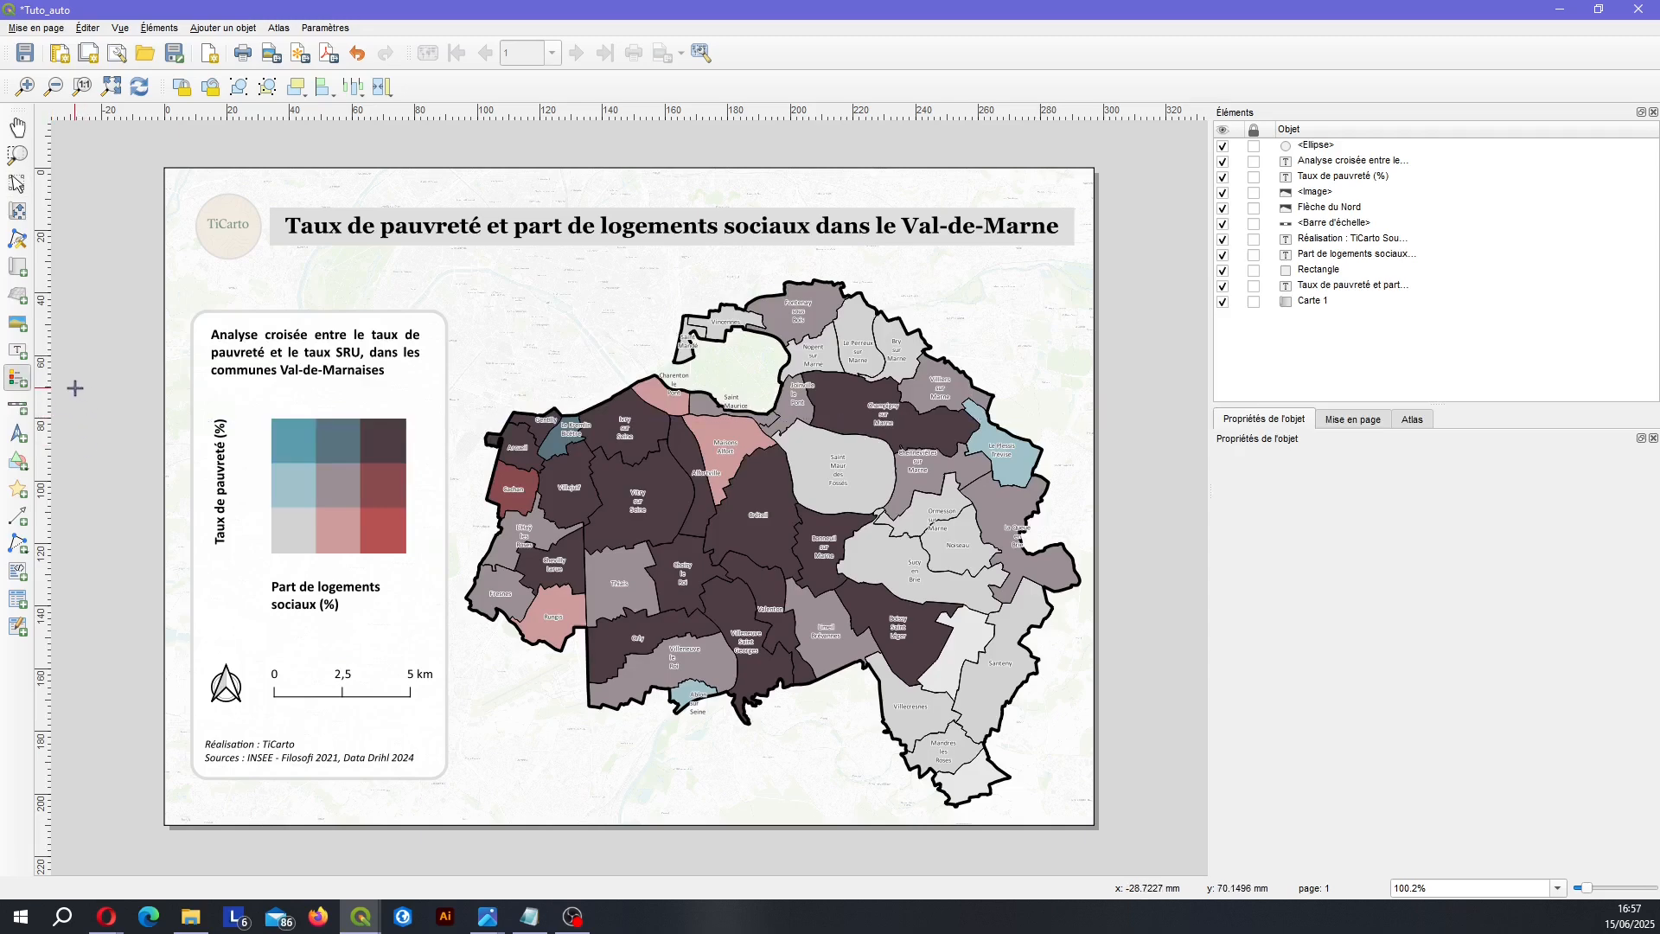
drag(74, 388, 210, 709)
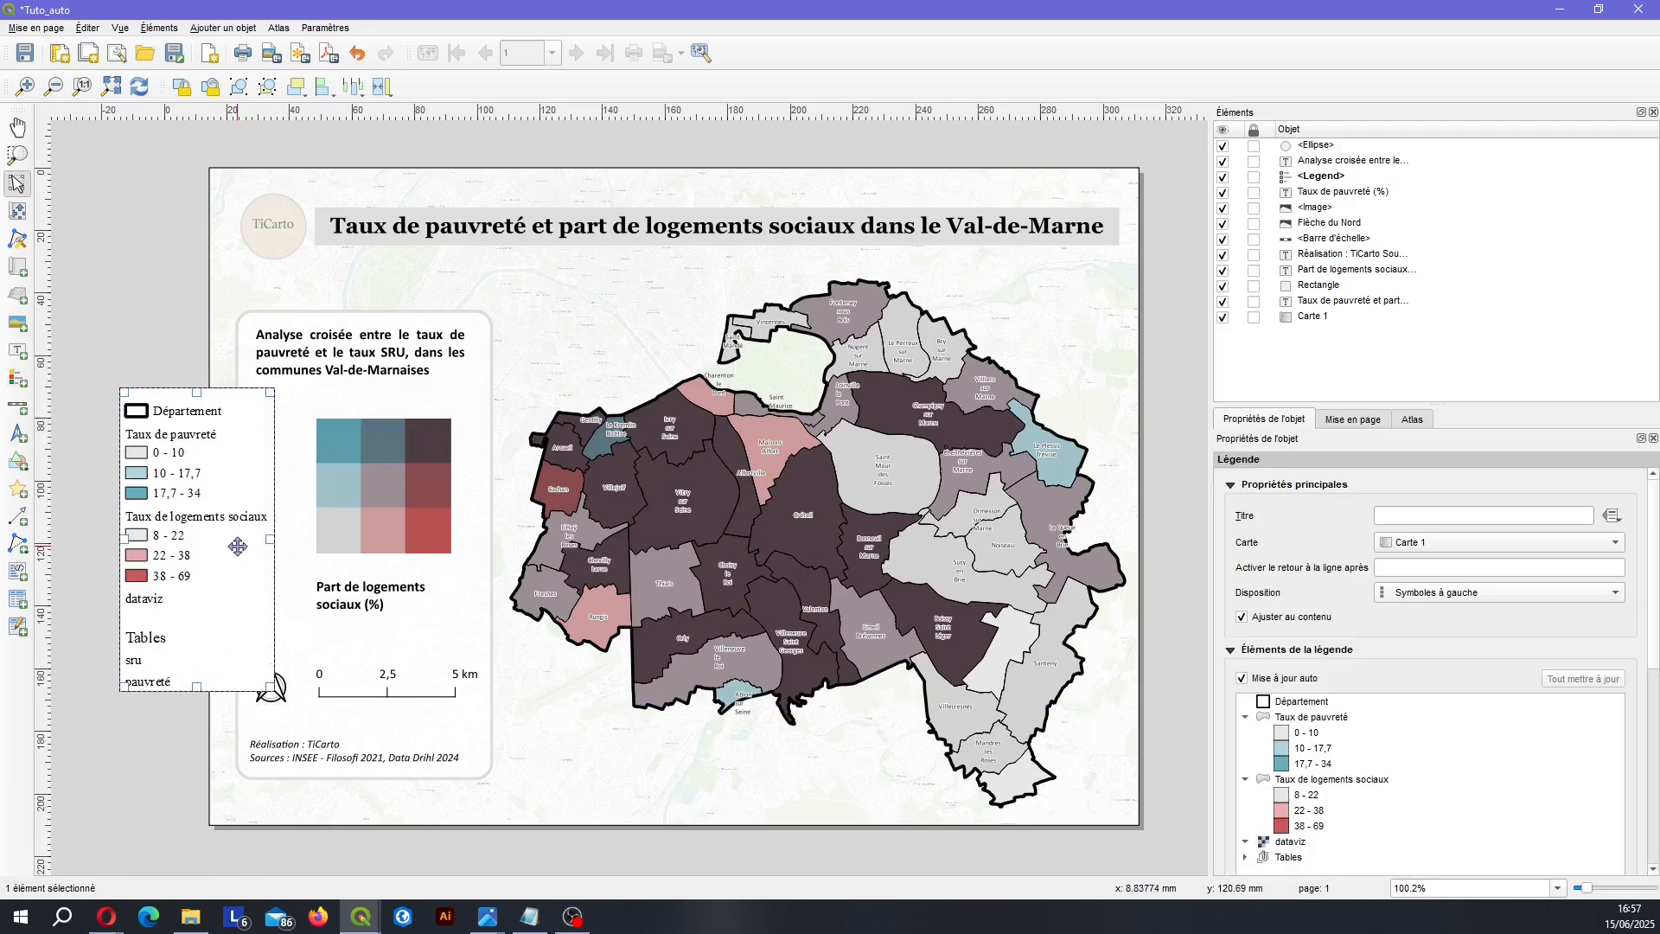
drag(174, 539, 121, 346)
key(v)
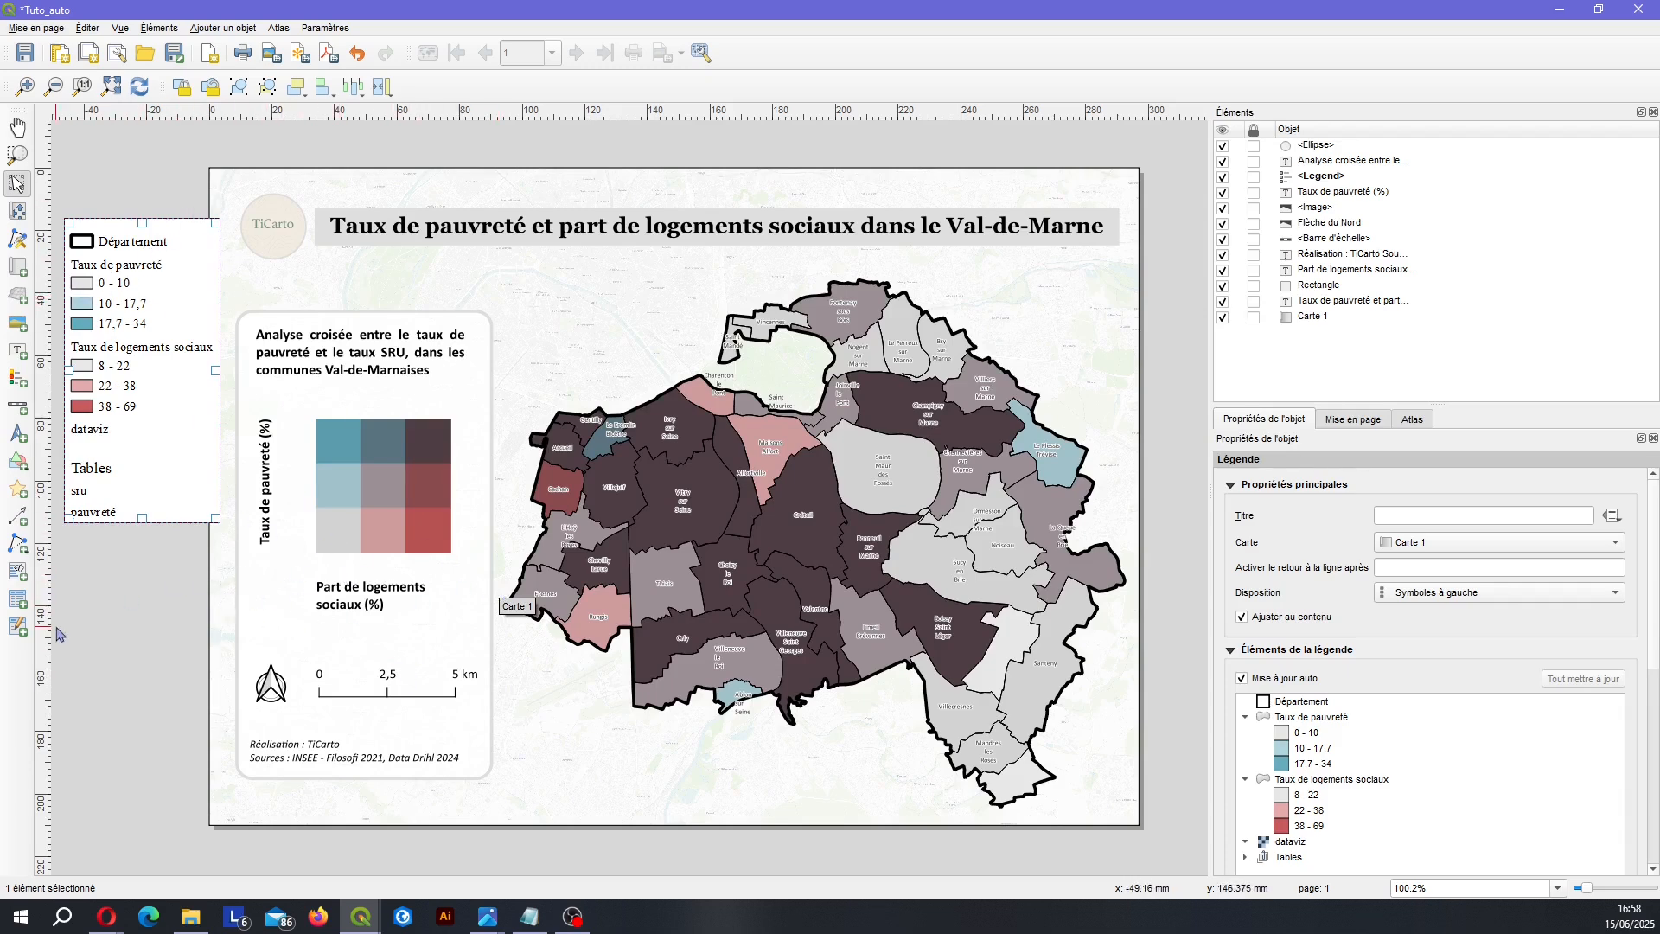
click(154, 599)
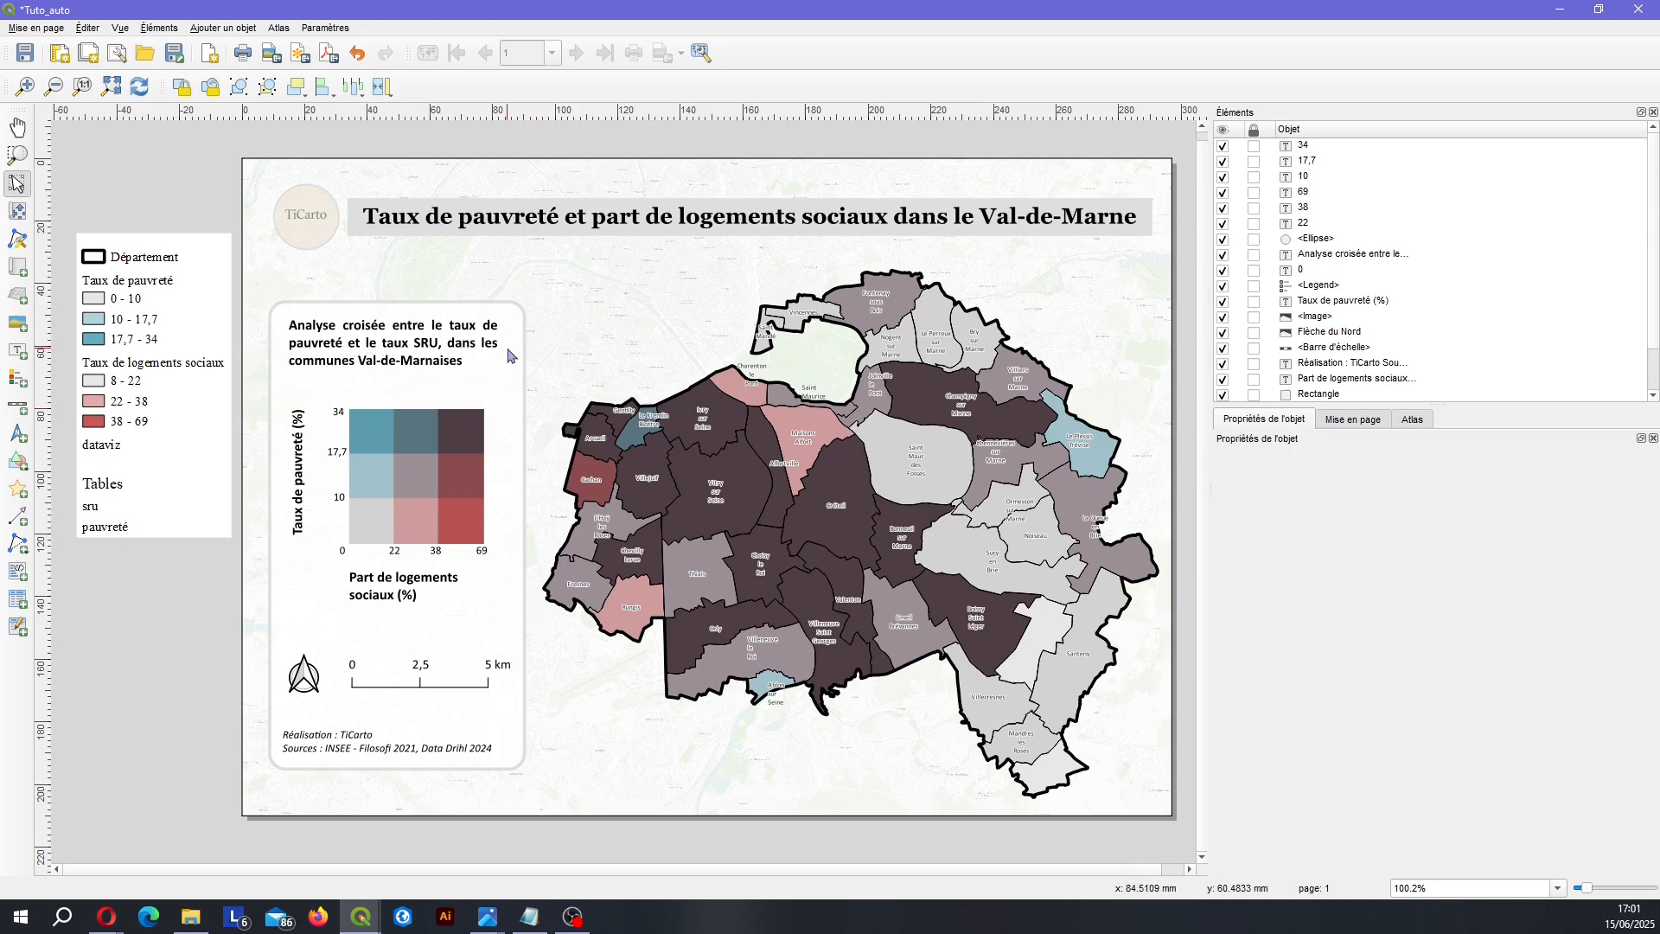
key(ctrl+s)
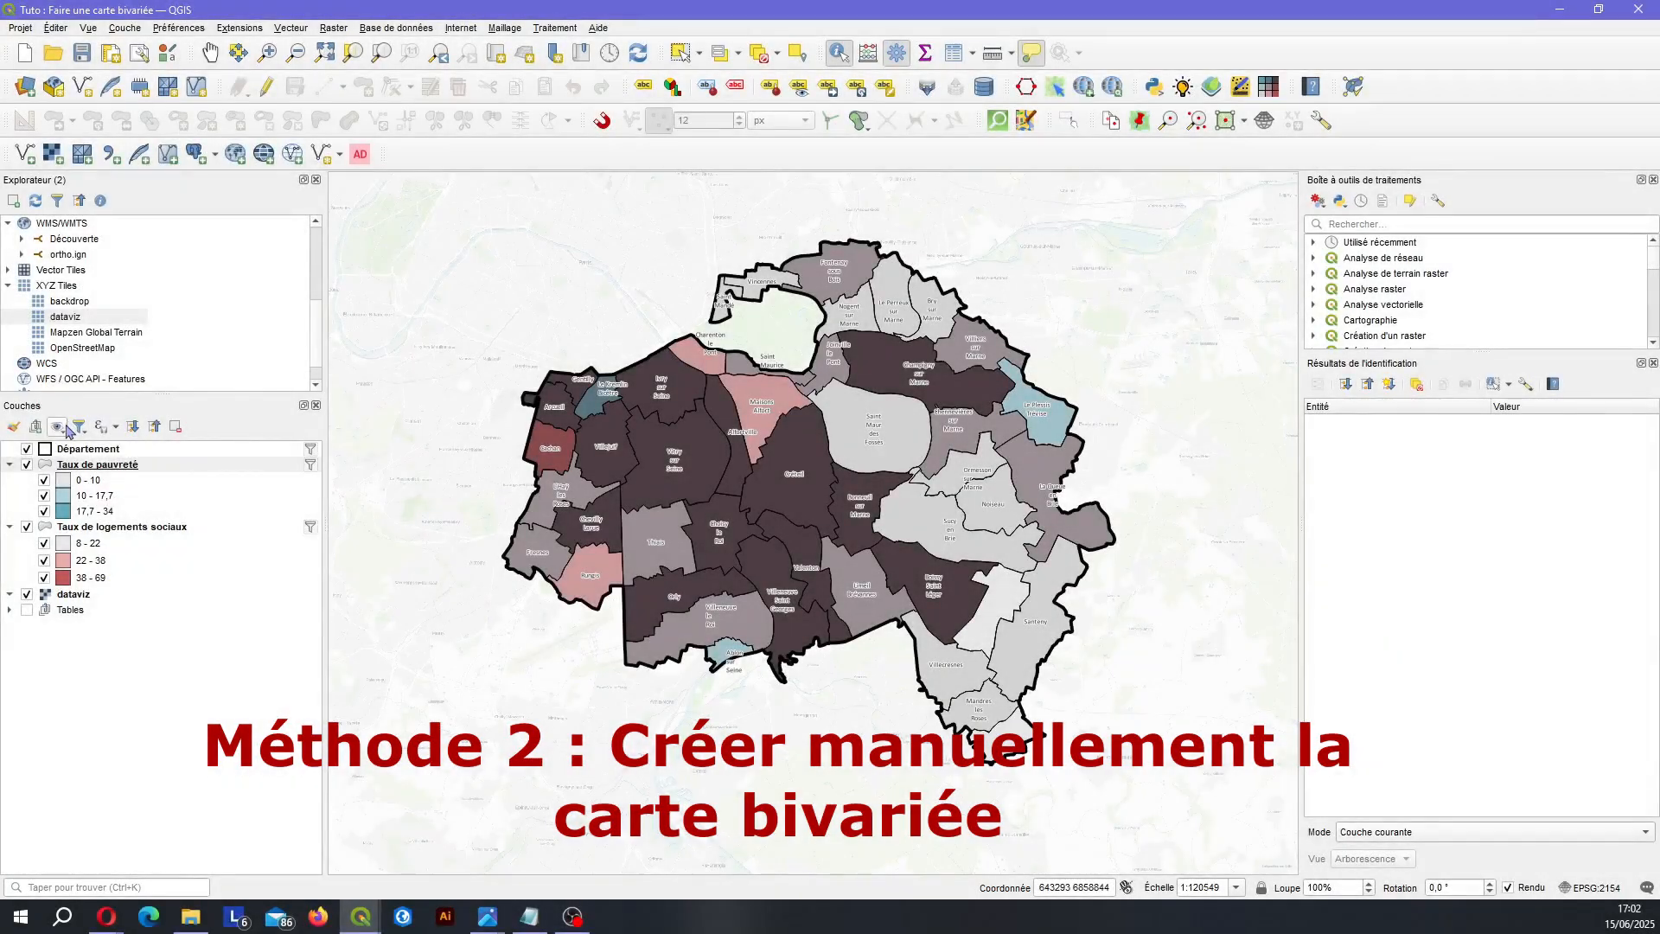
Store the current layer visibility in the main QGIS window as a map theme named auto.
click(58, 427)
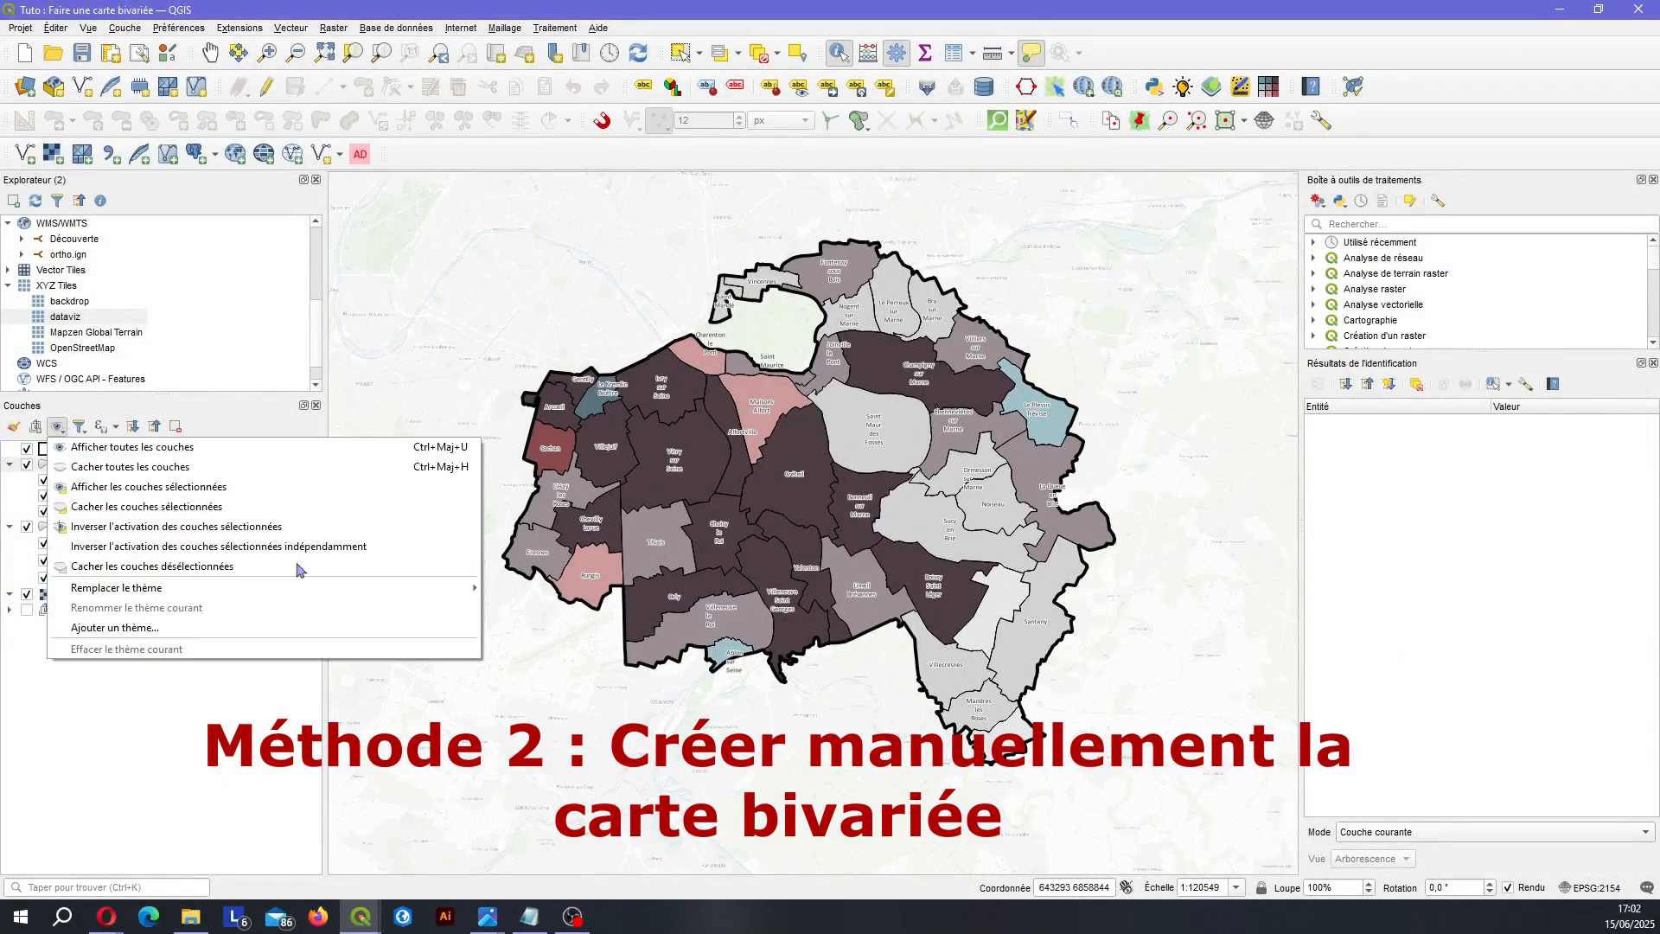
click(398, 629)
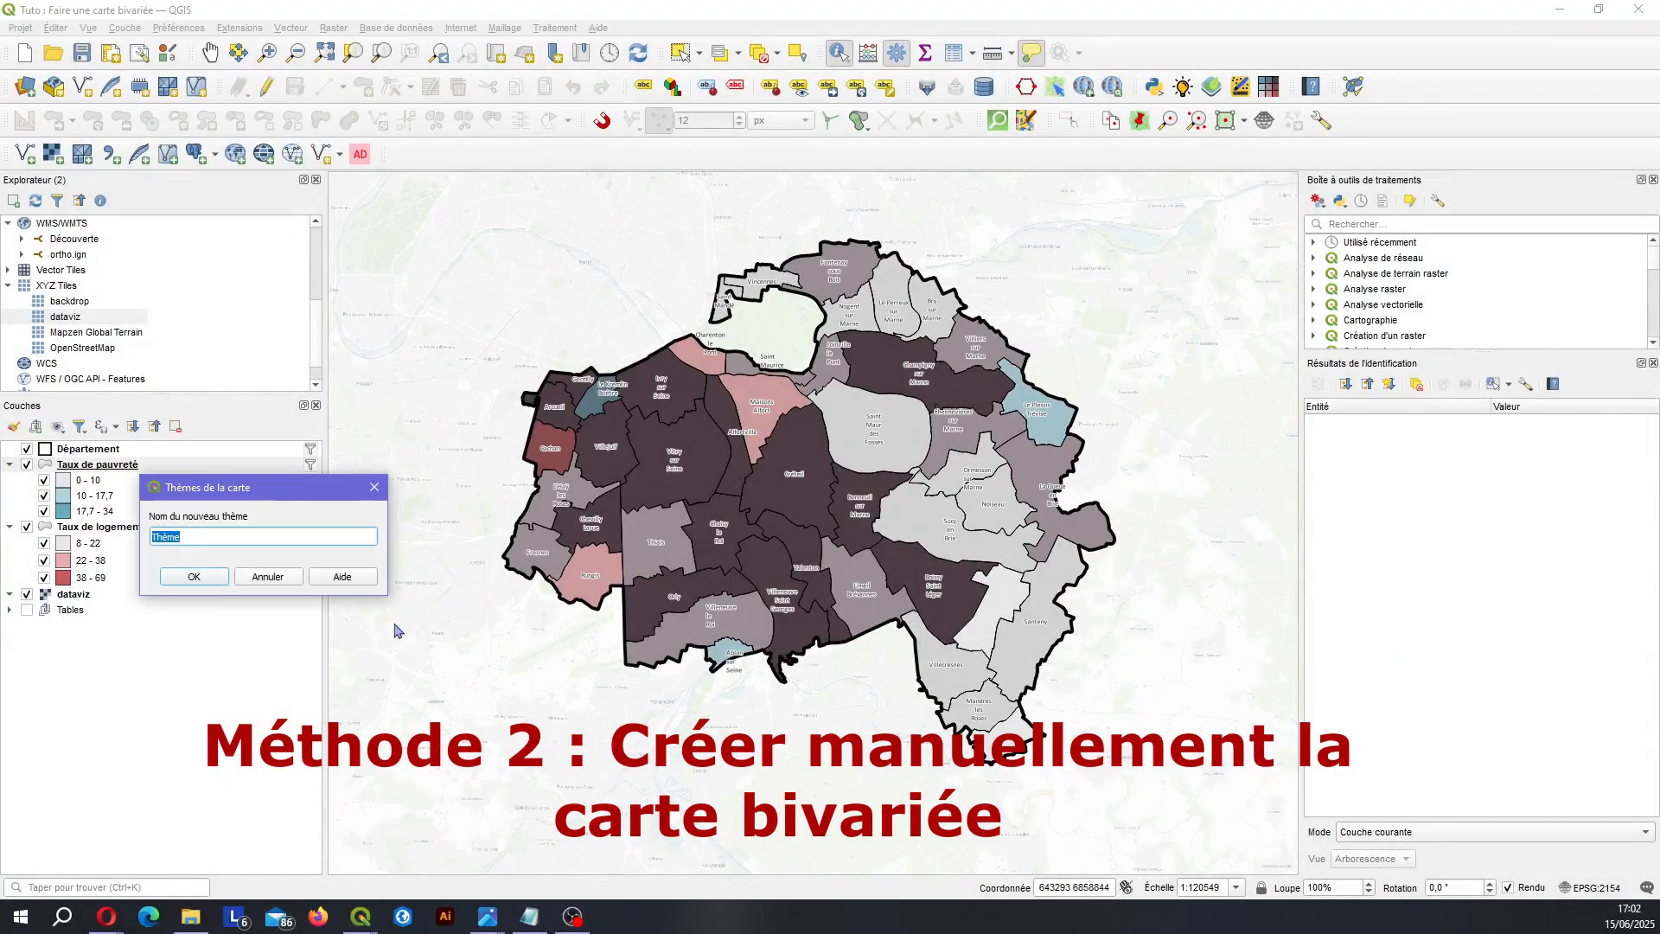
text(auto)
key(Return)
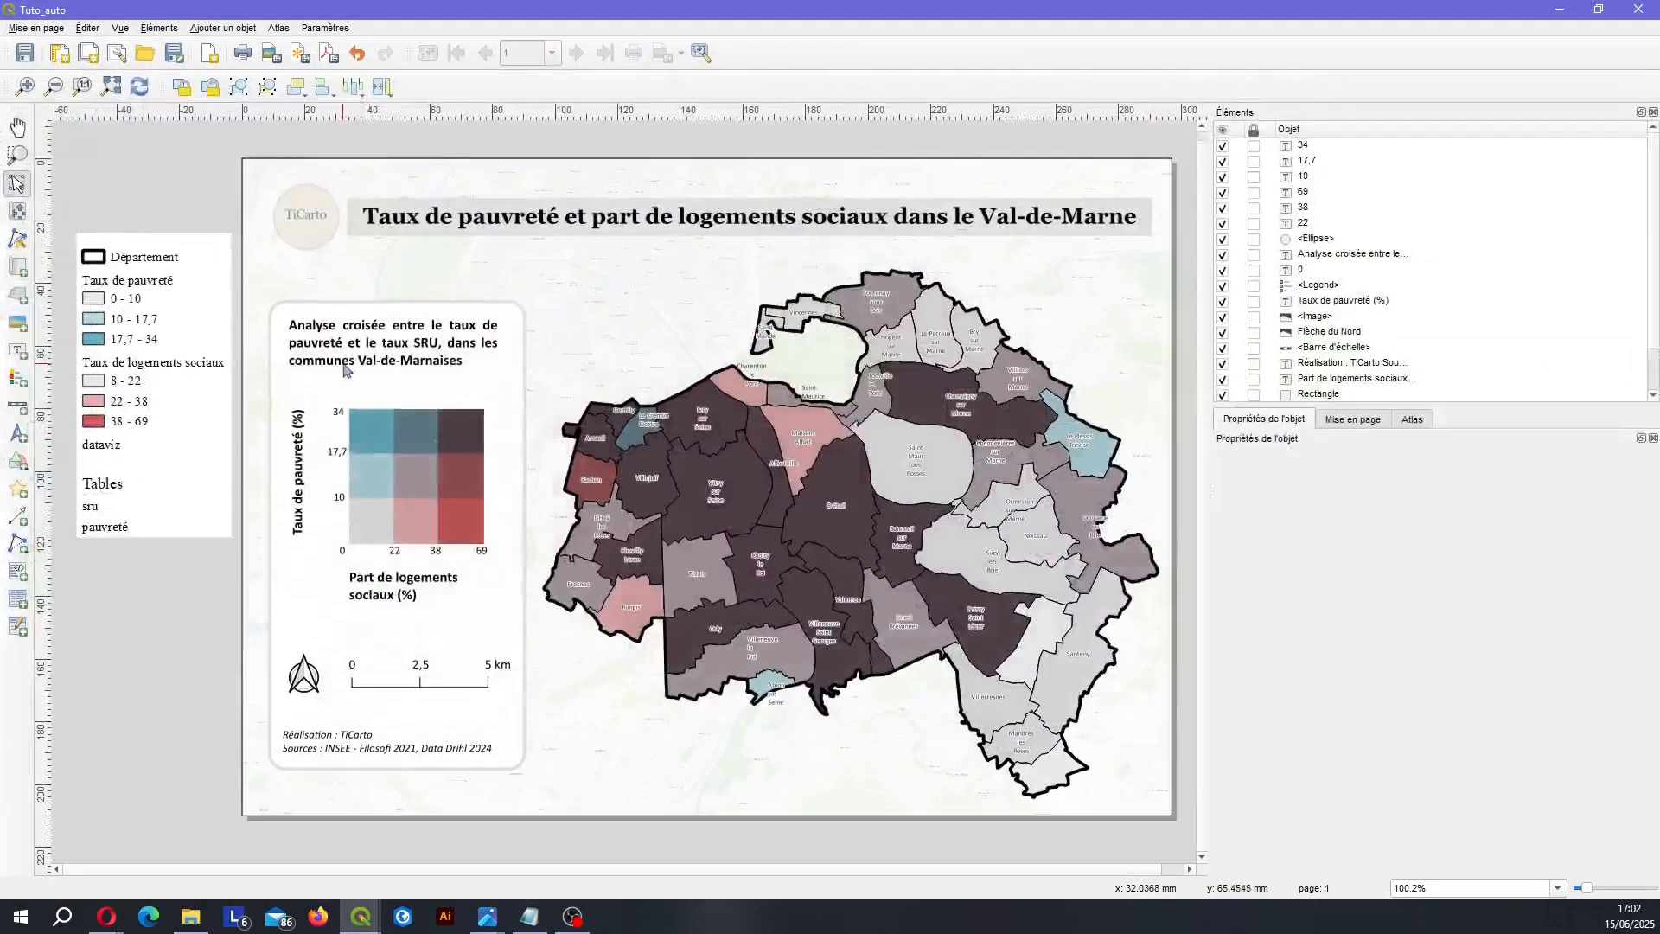
Make the layout's Carte 1 follow the map theme auto, save, and return to the main QGIS window.
click(840, 308)
click(1487, 692)
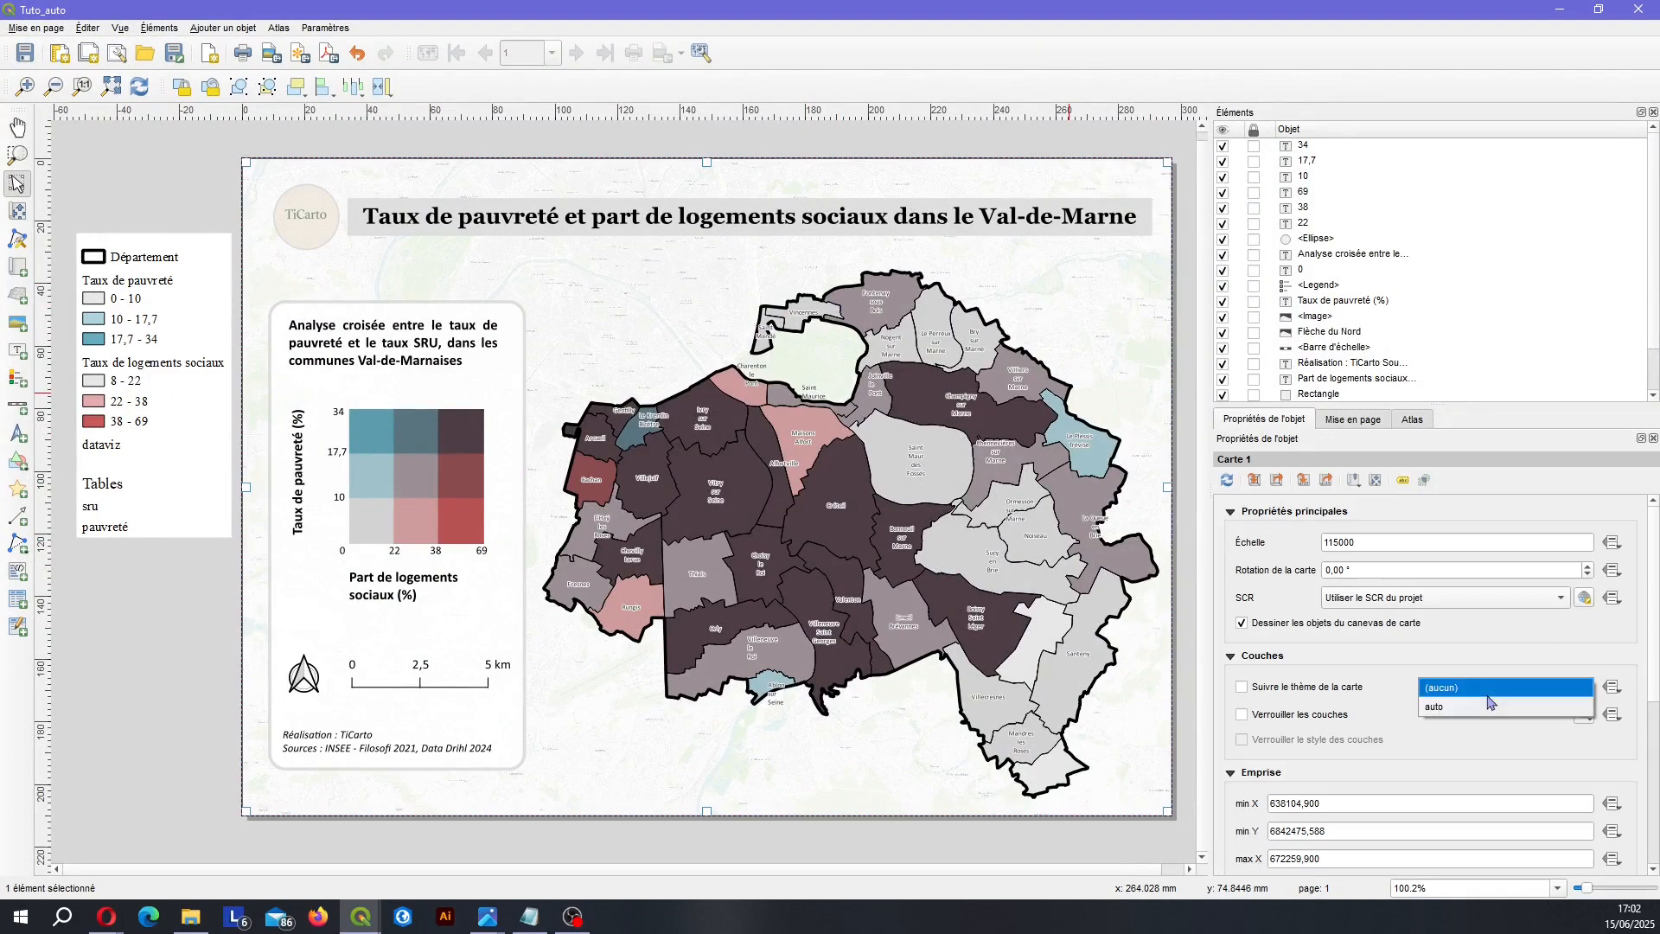
click(1491, 705)
click(1071, 854)
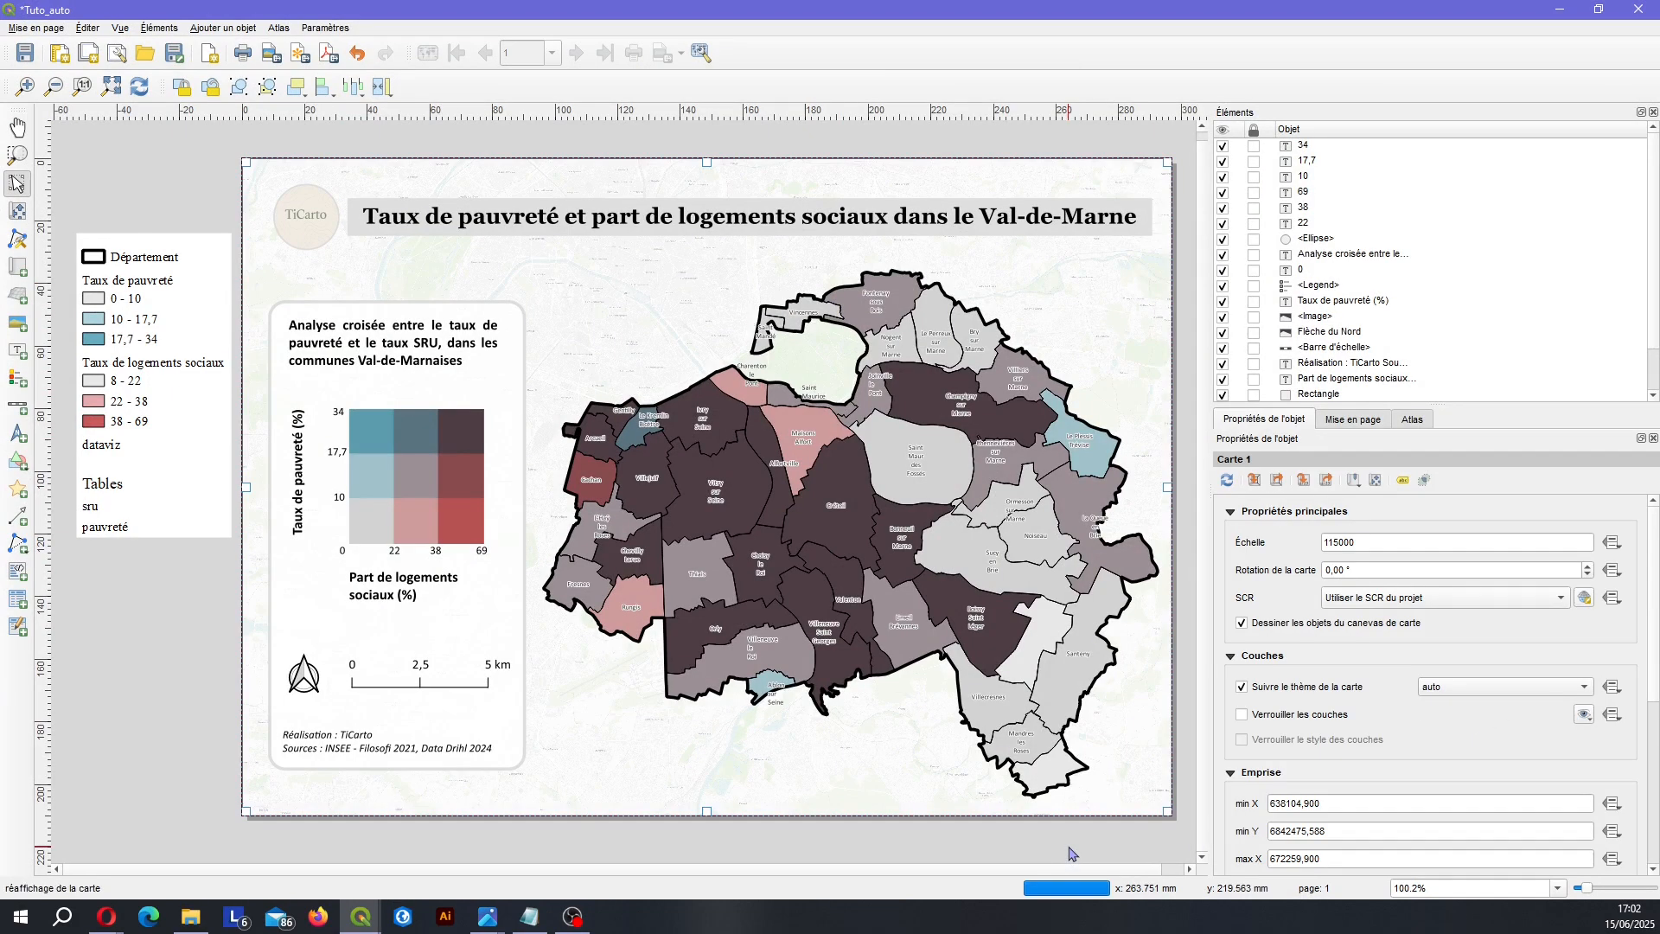
key(ctrl+s)
key(alt+Tab)
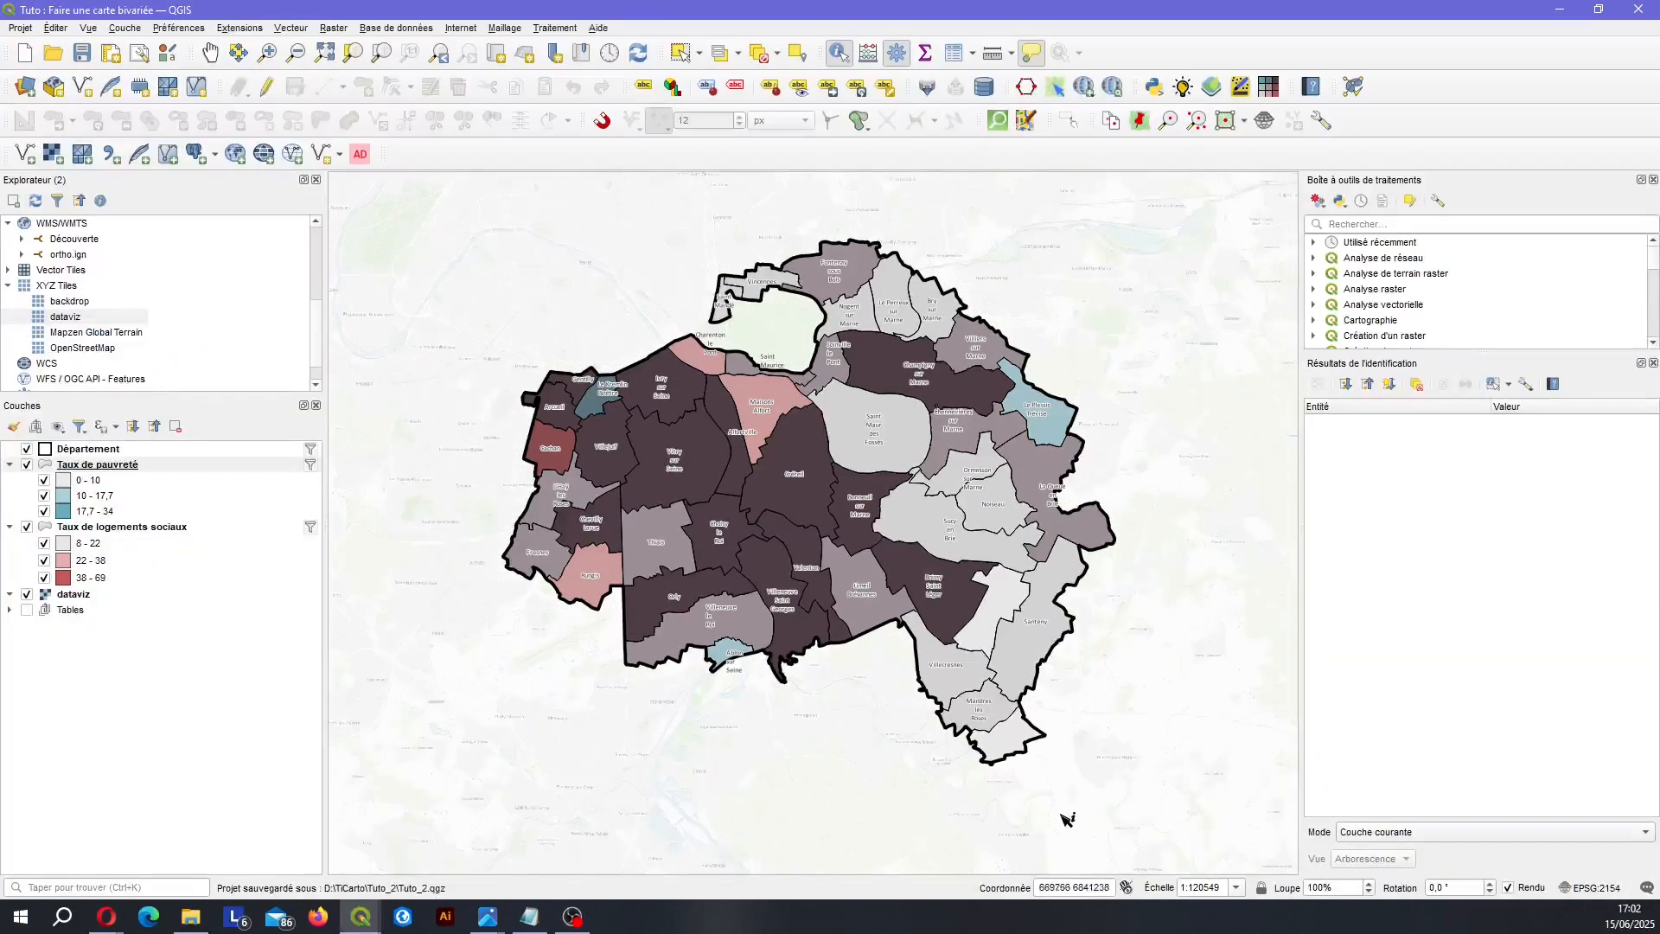
Examine the attribute table of the Taux de pauvreté layer and minimize it.
right_click(163, 465)
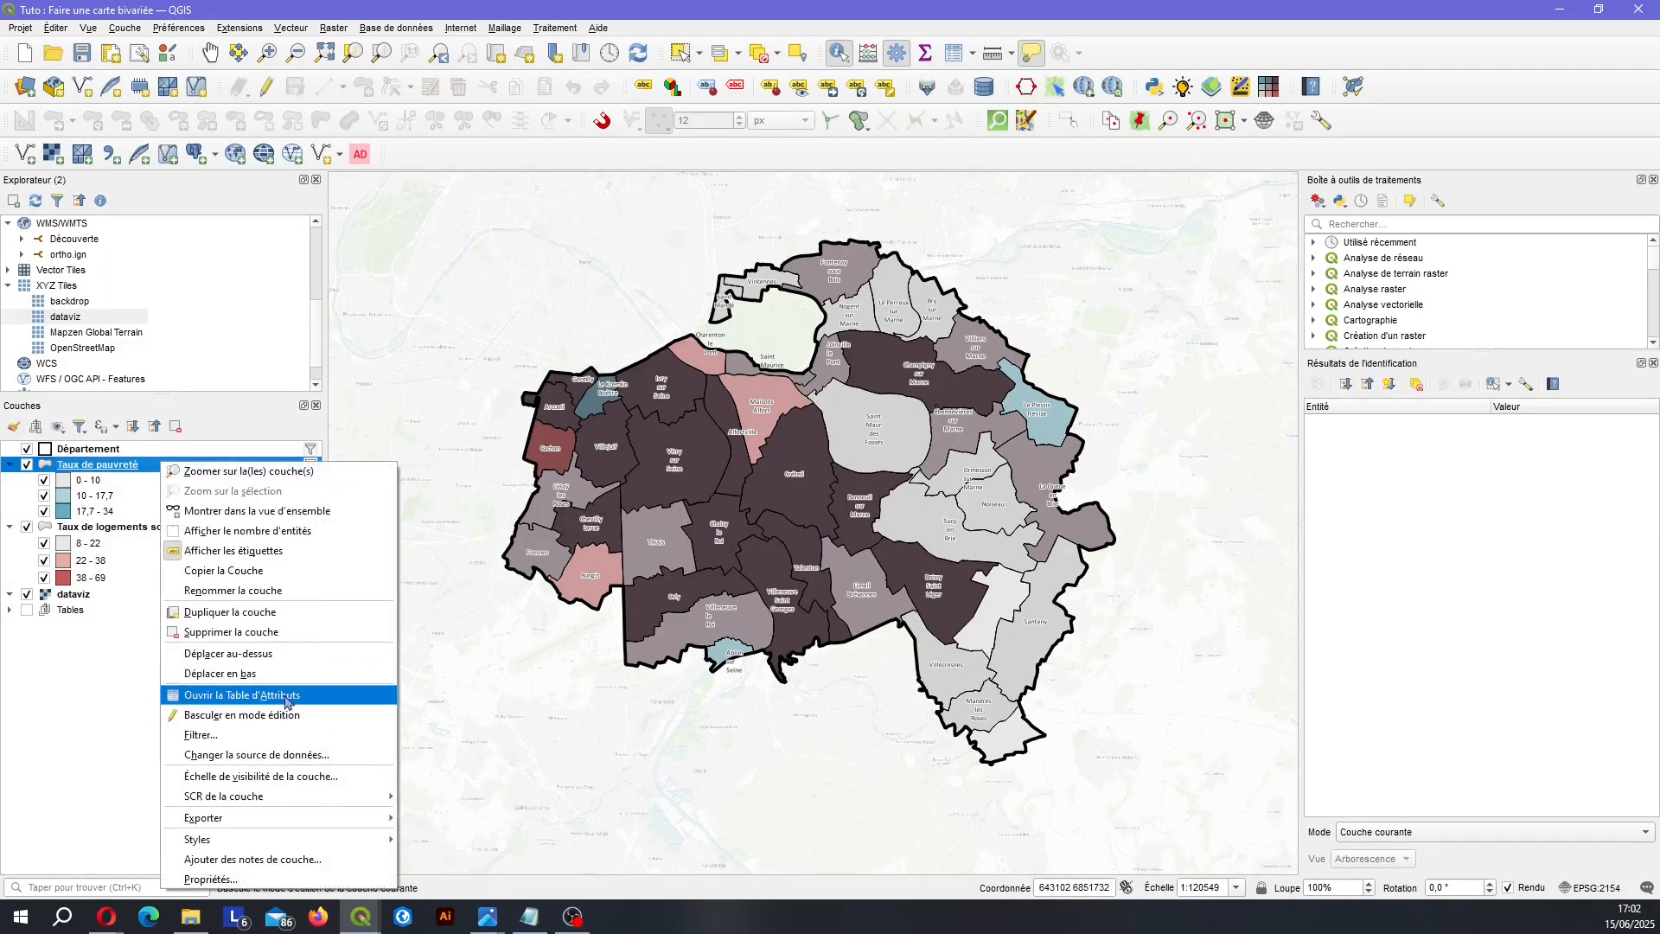
click(251, 694)
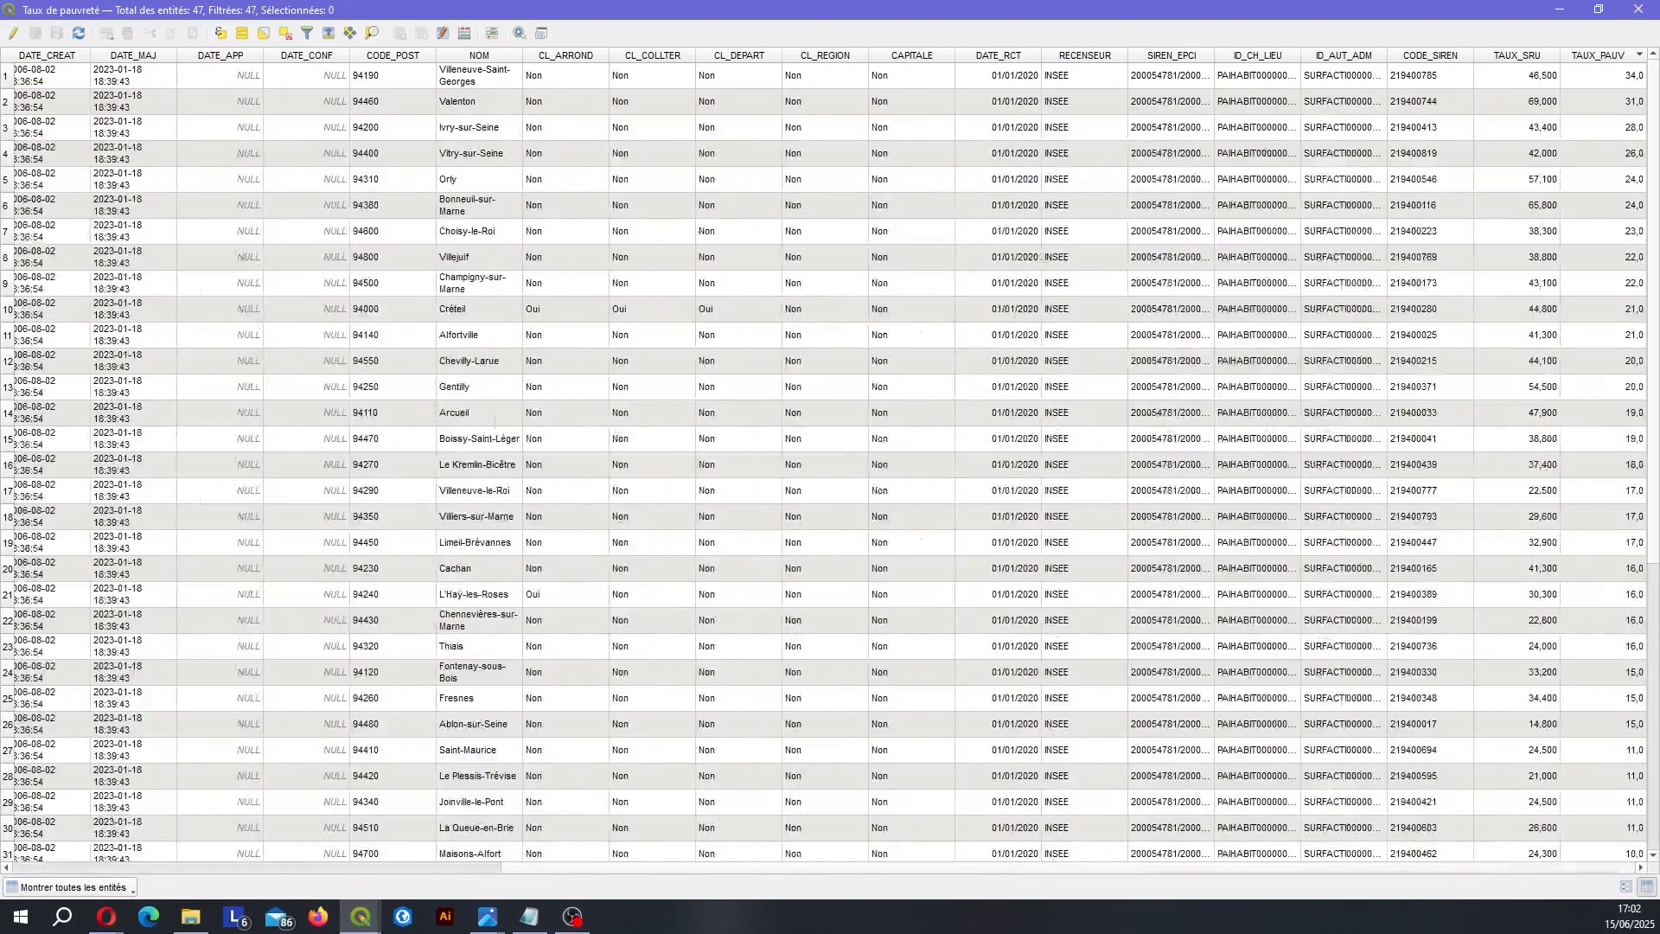
click(1558, 9)
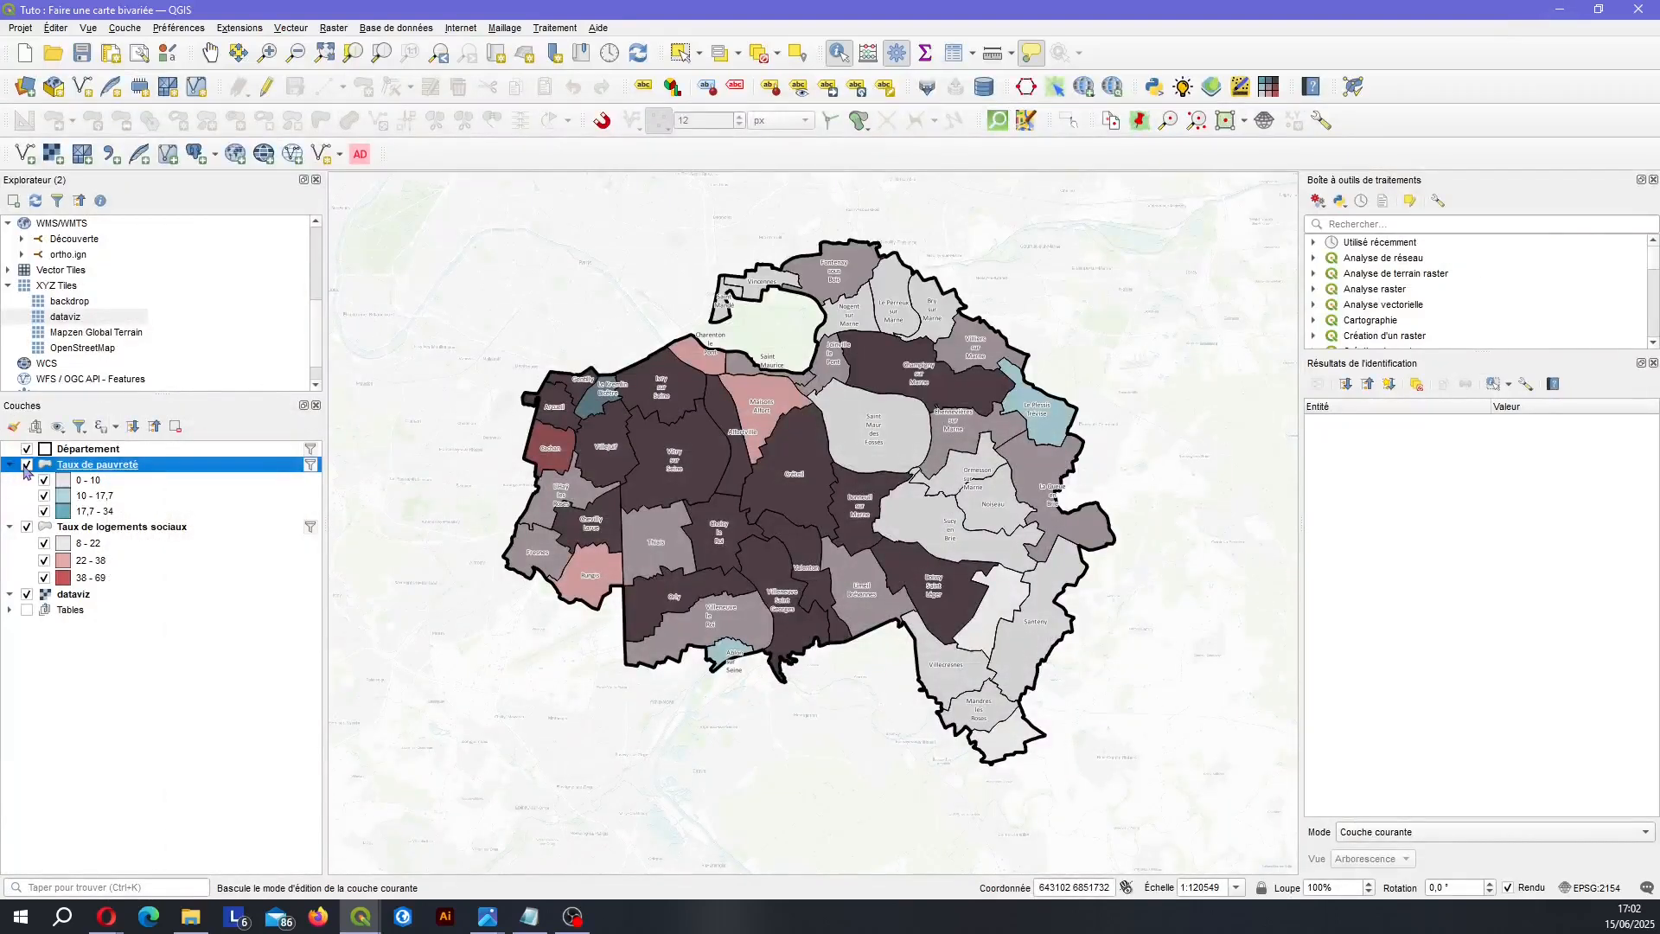
Hide the Taux de pauvreté and Taux de logements sociaux layers, and consult the reference image variables 1 et 2.png.
click(26, 465)
click(26, 527)
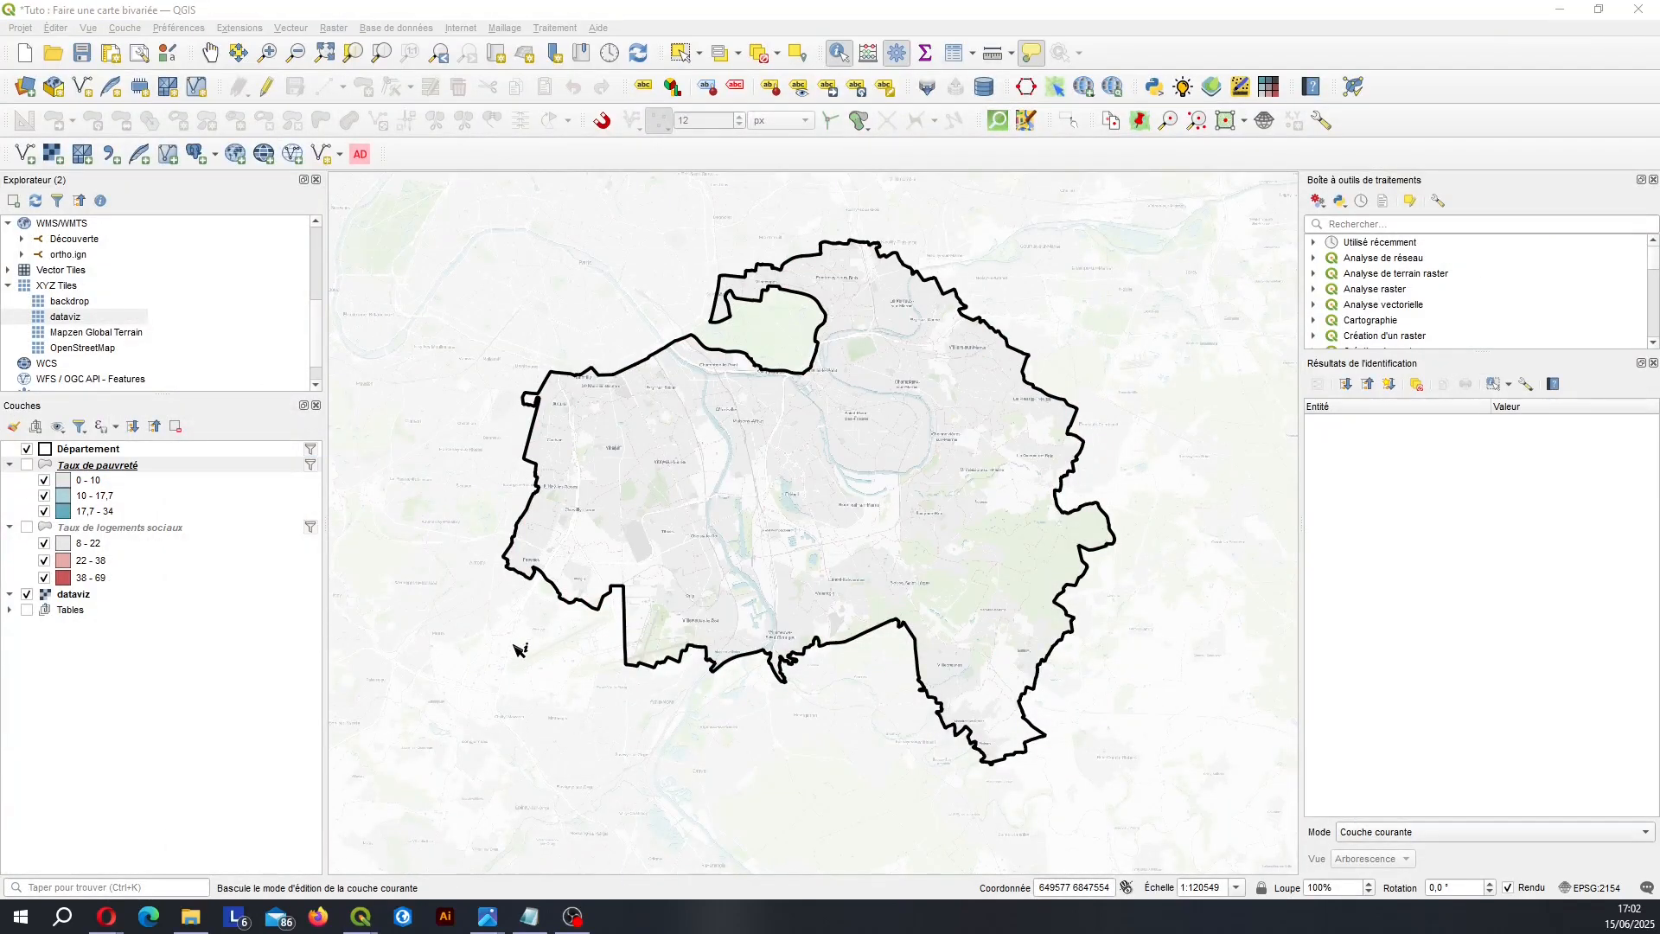
key(alt+Tab)
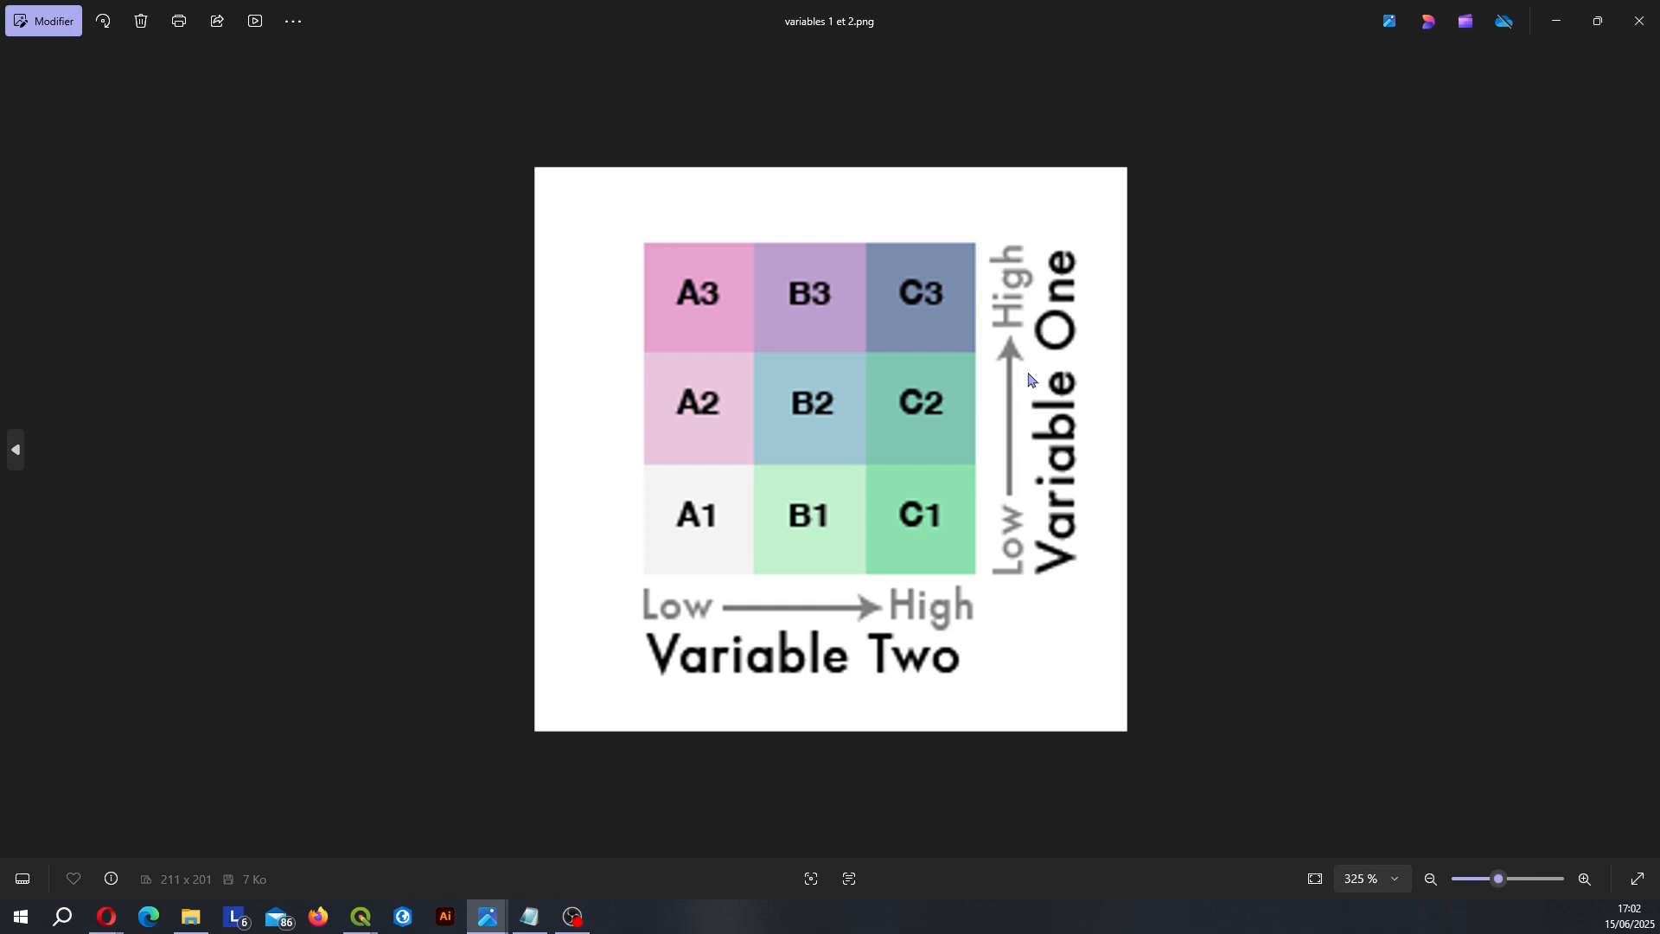
key(alt+Tab)
Duplicate the Taux de pauvreté layer and place the copy directly below Département, with the layer legends collapsed.
right_click(218, 465)
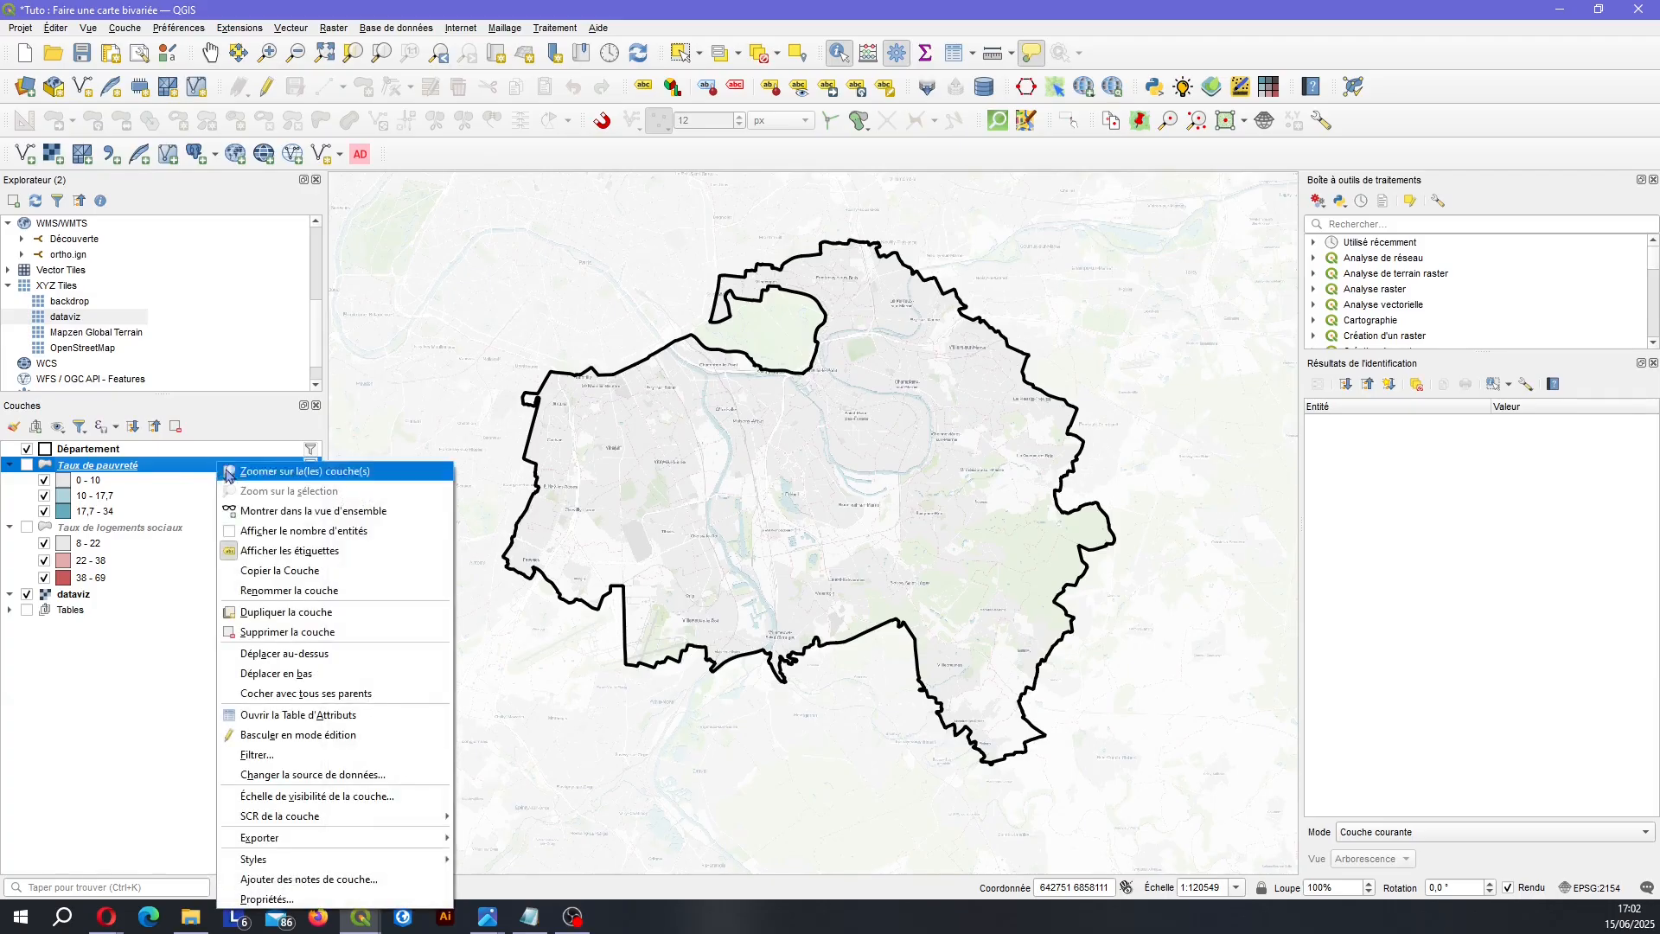
click(273, 619)
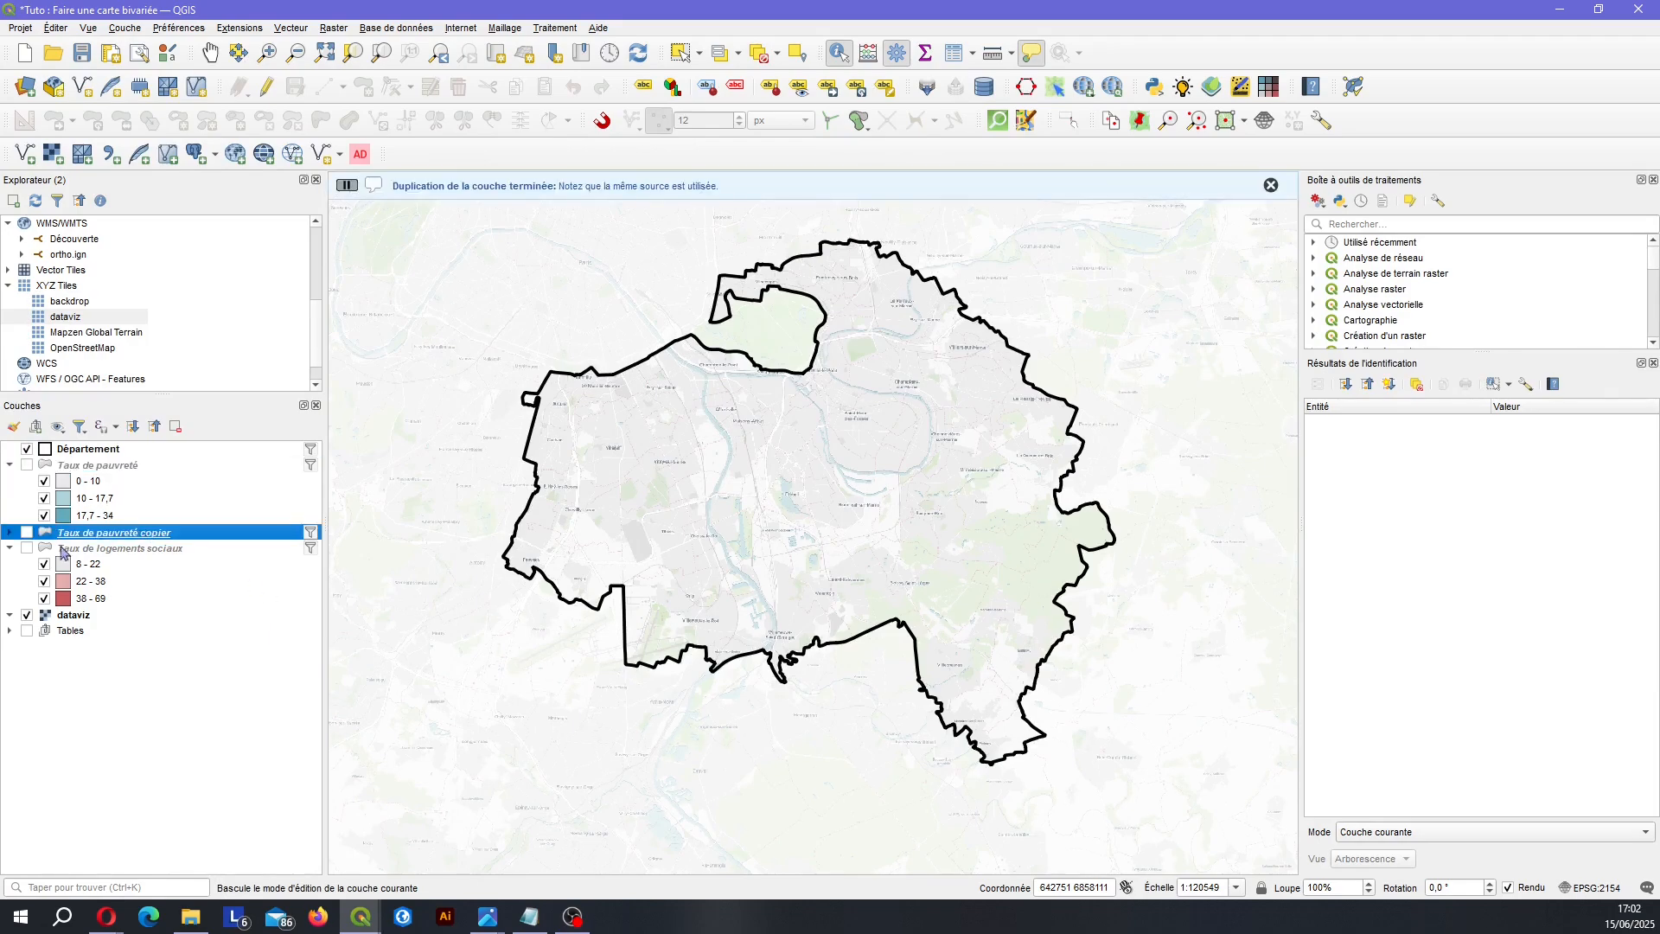
click(9, 527)
click(67, 467)
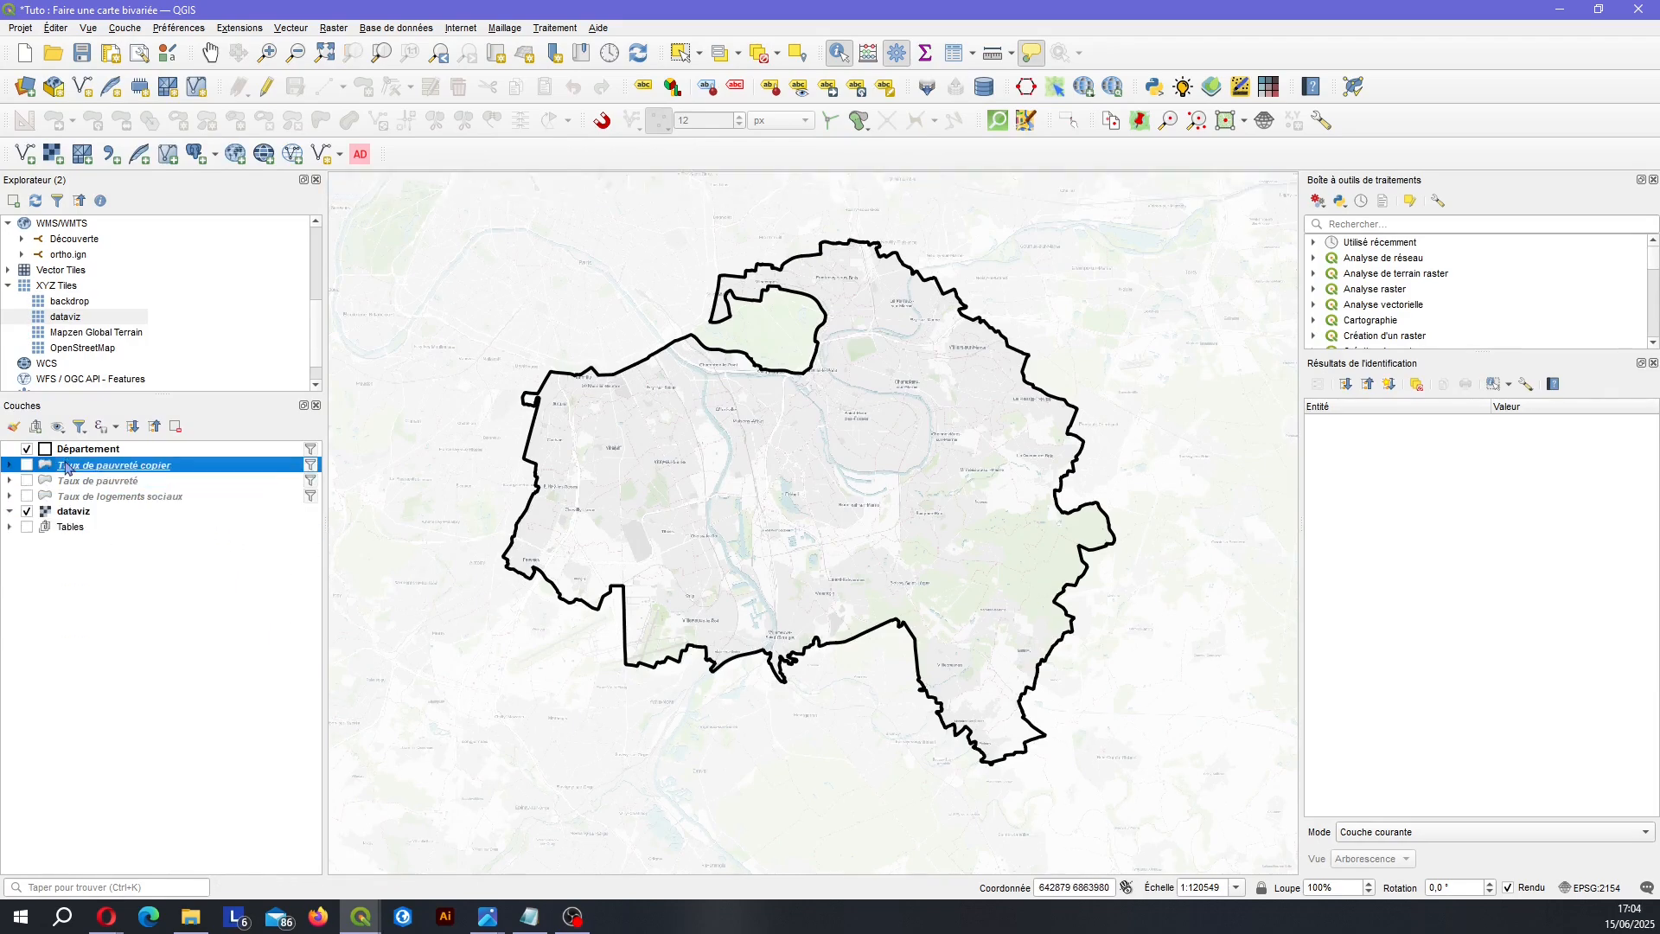
Rename the duplicated poverty layer as croisement.
right_click(67, 467)
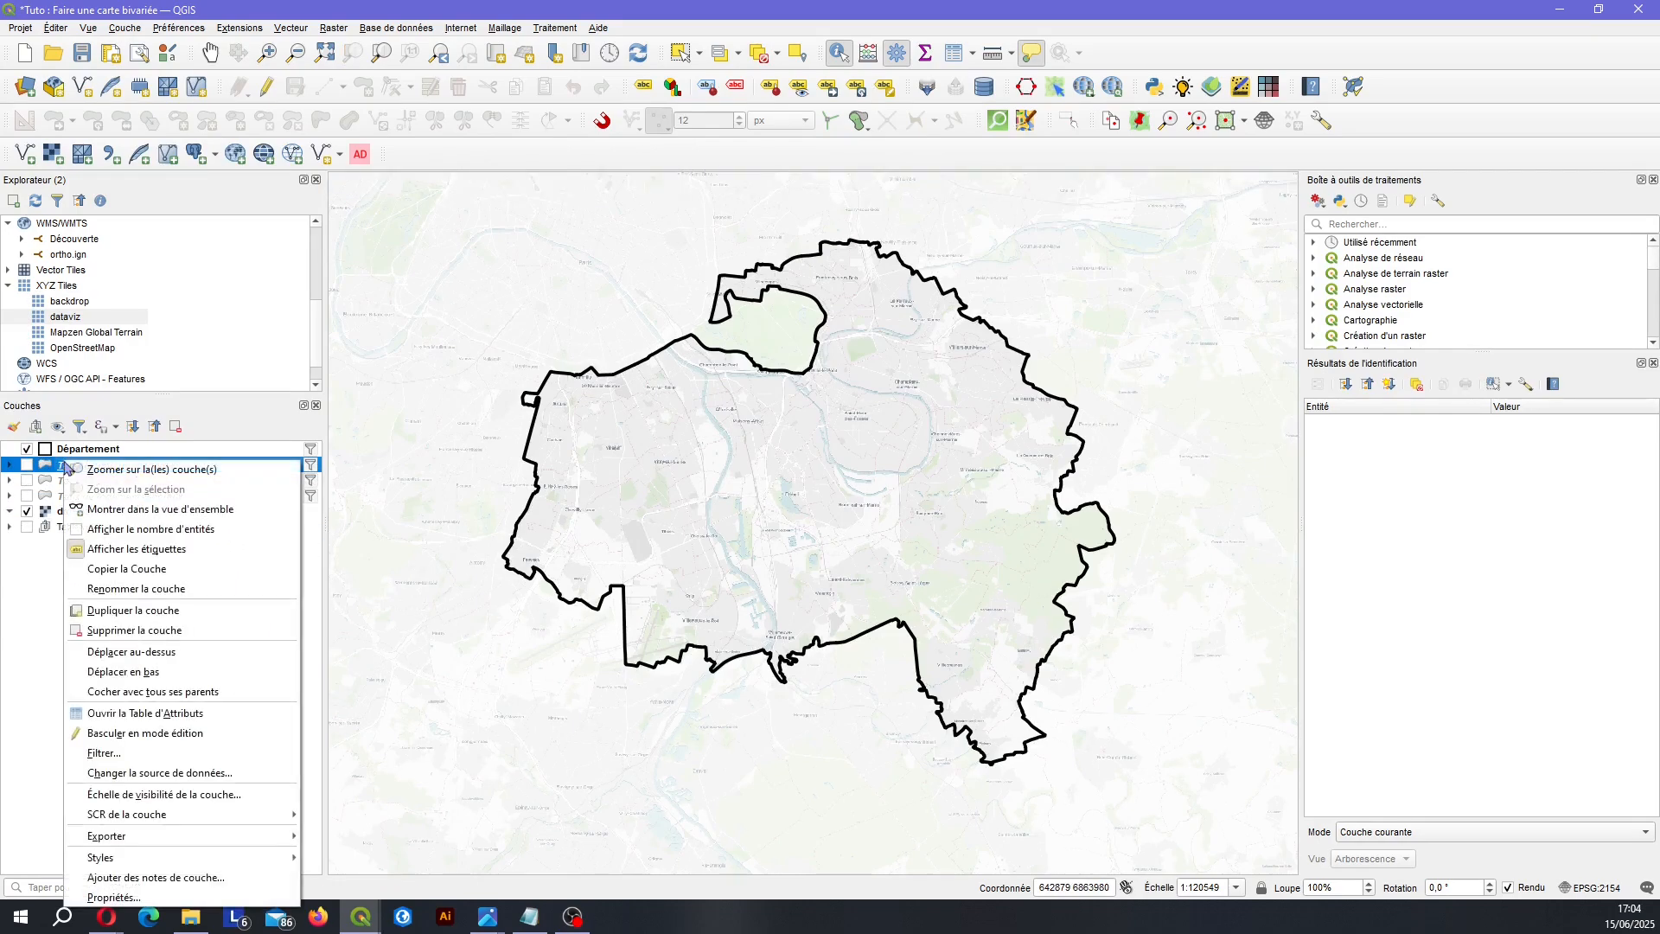
click(126, 590)
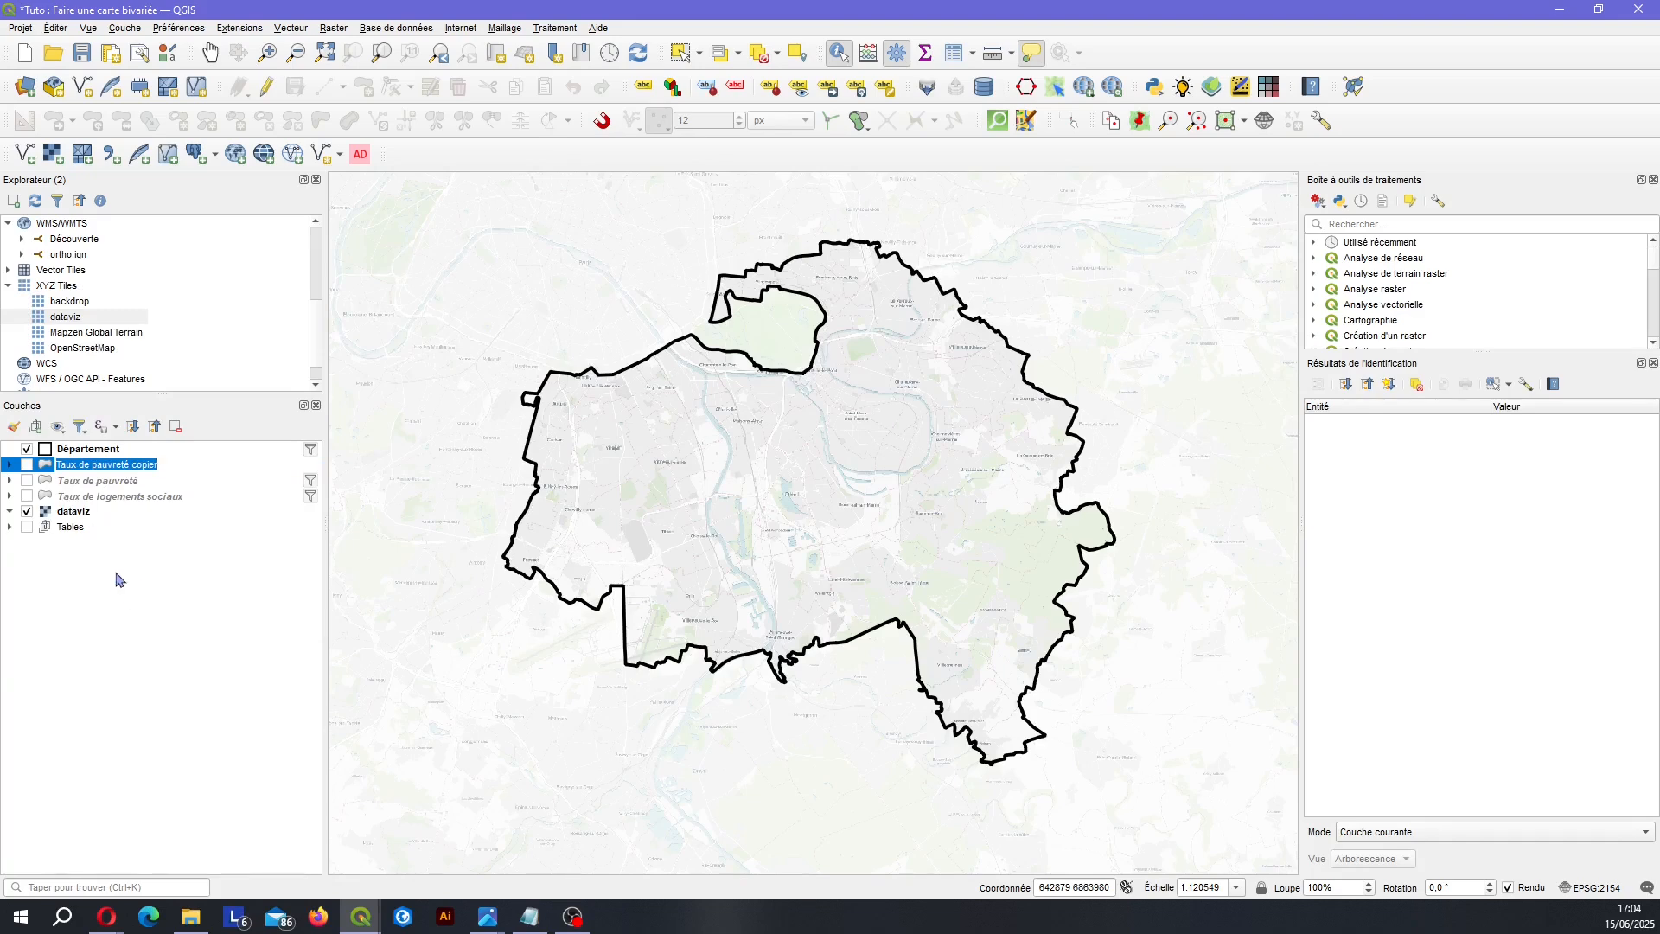
text(c)
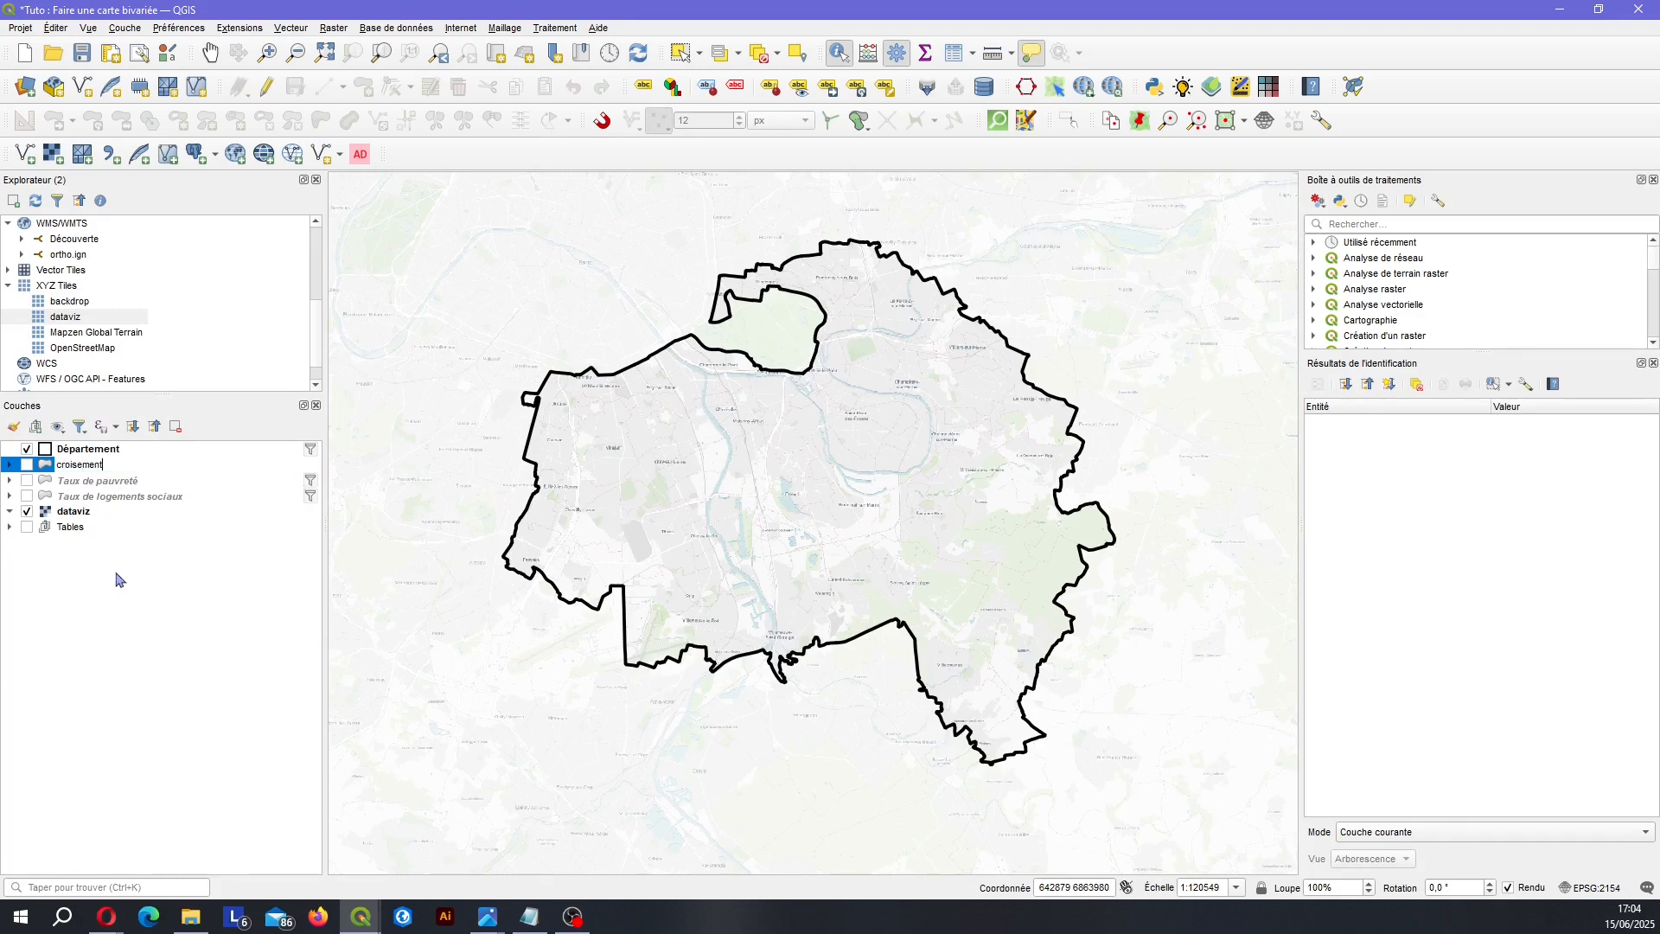
text(roisement)
key(Return)
Examine the colours and labels of the Bivariee_full palette in the style manager, and close it.
click(189, 28)
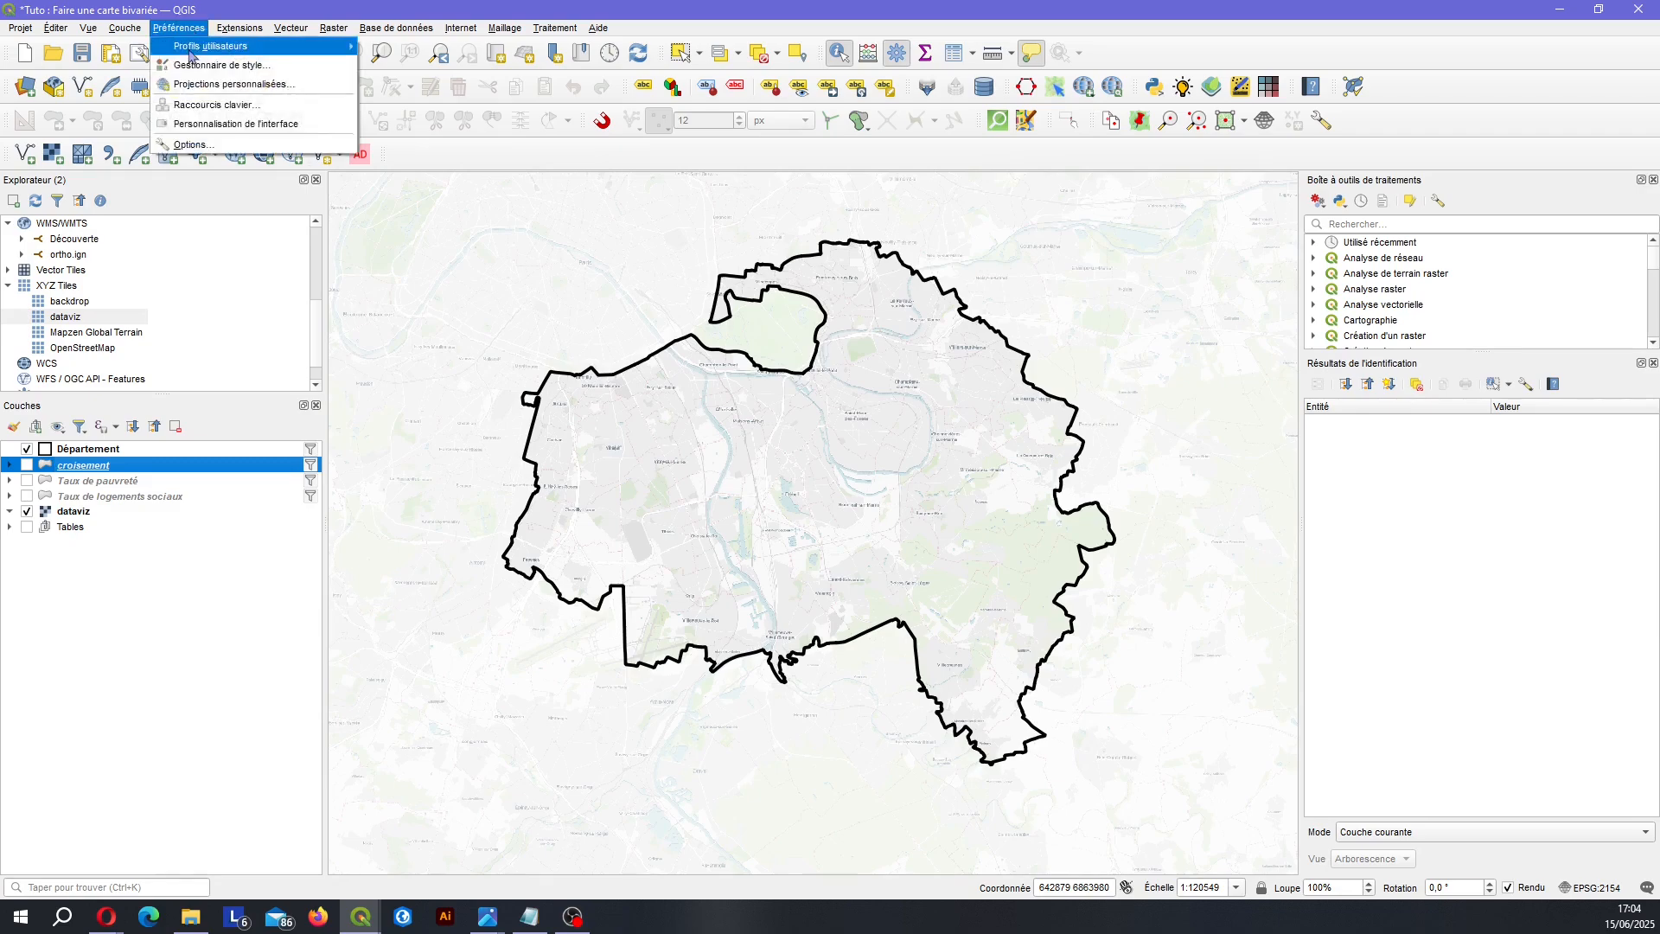
click(218, 65)
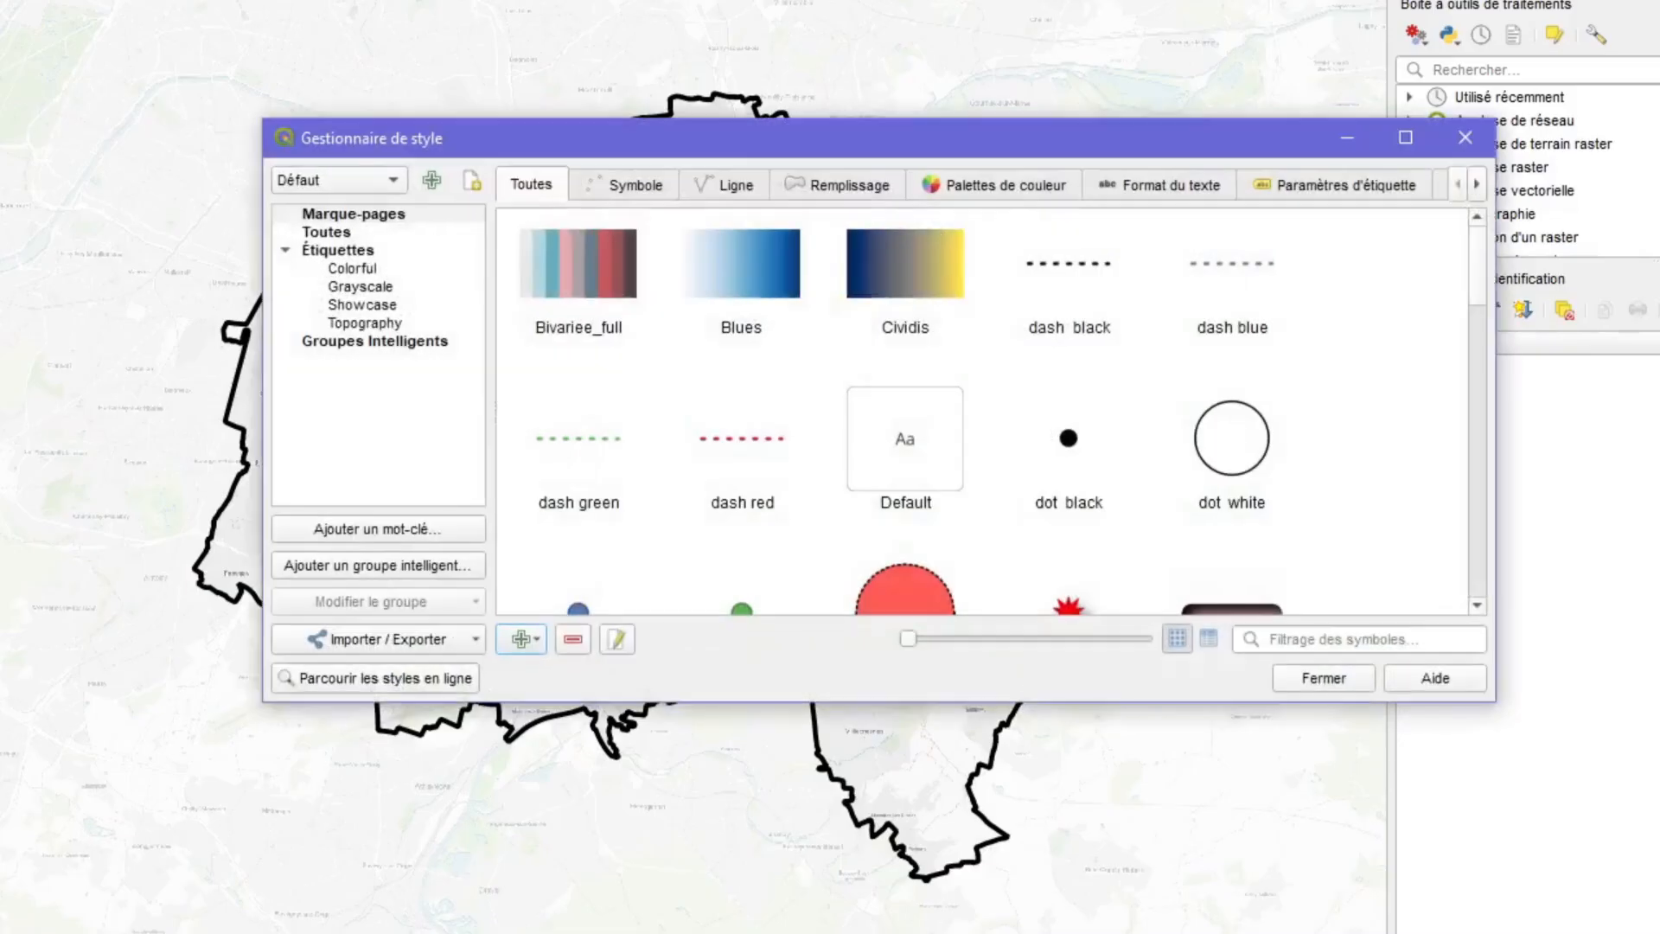
double_click(587, 275)
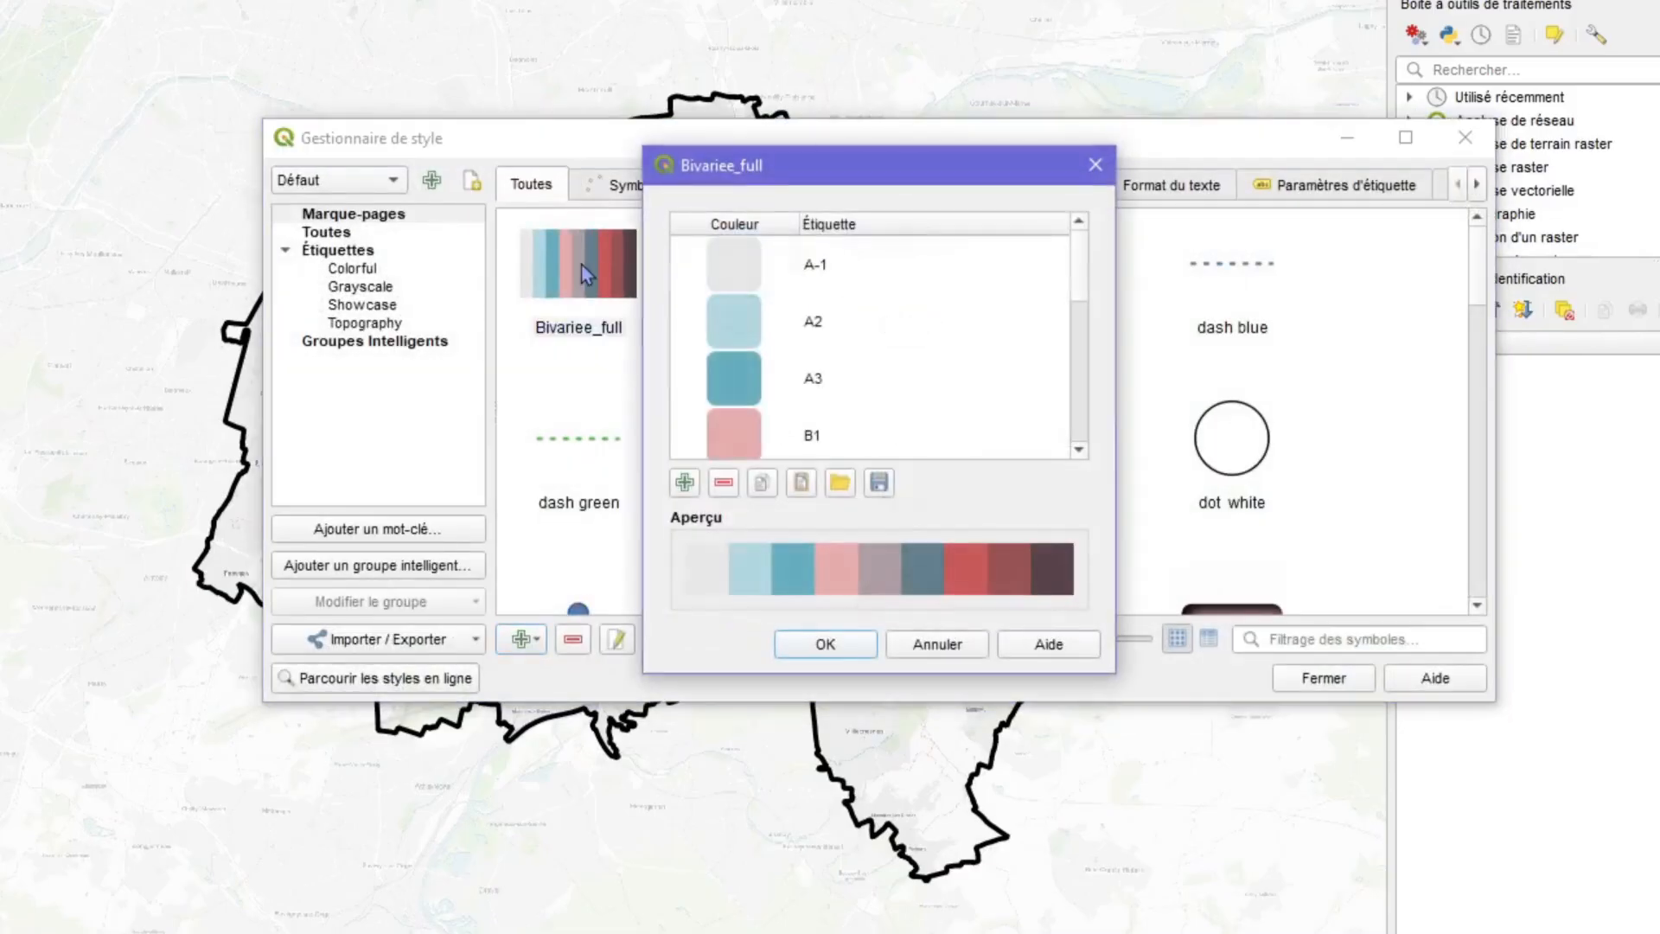
scroll(813, 329, down, 3)
scroll(843, 299, up, 3)
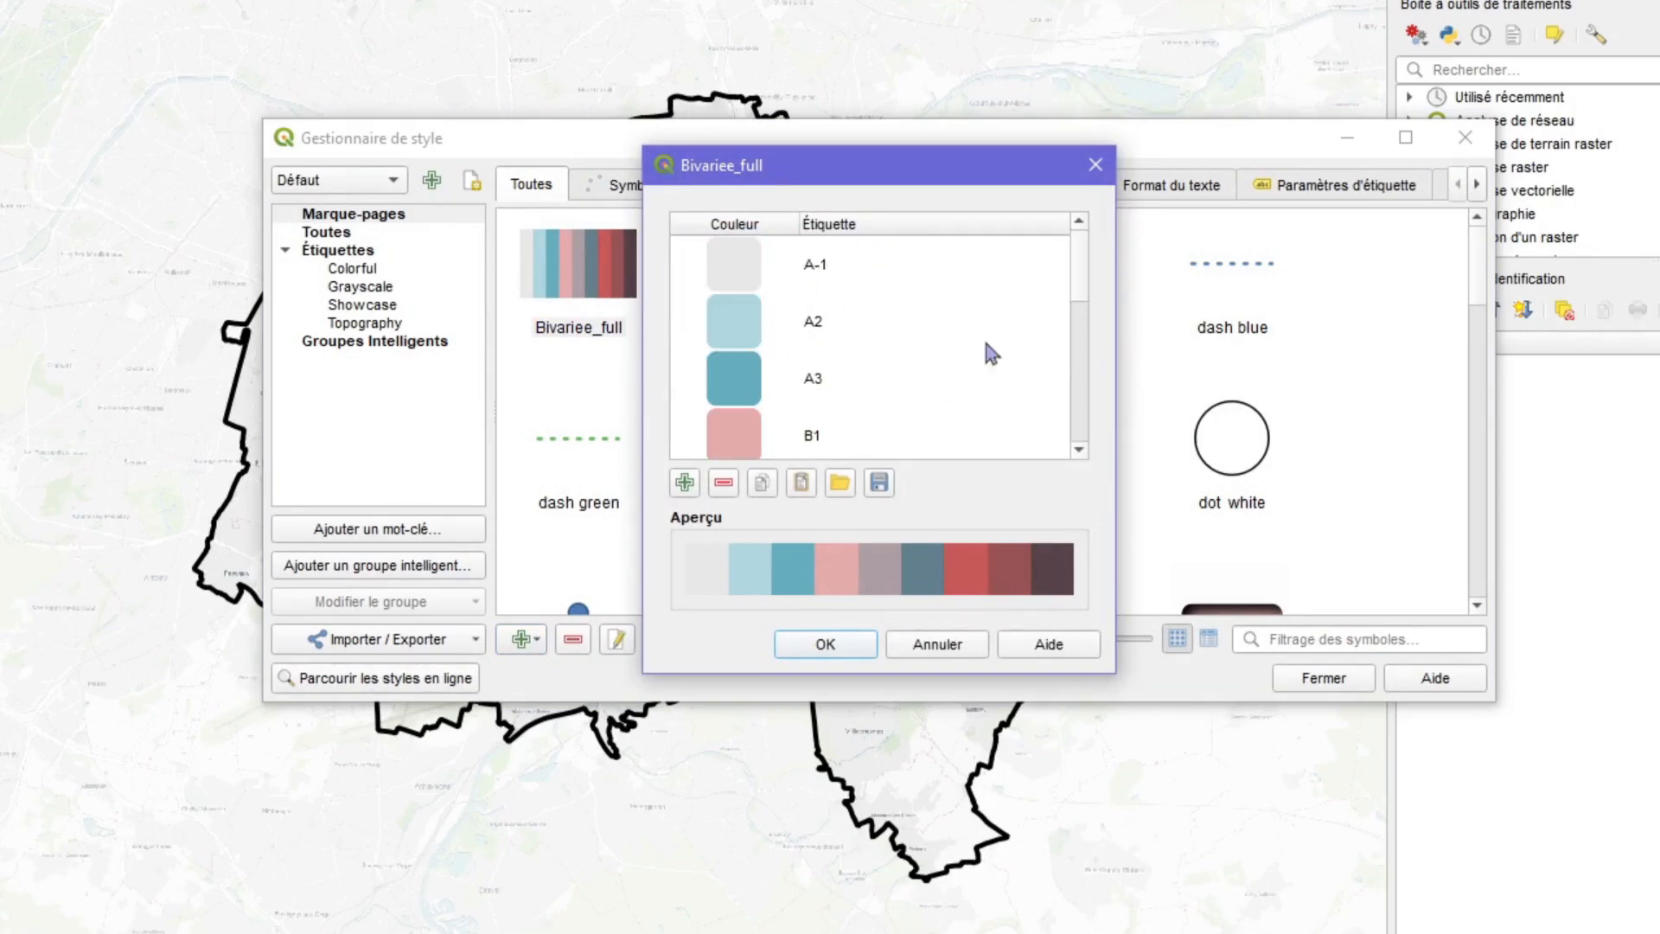
scroll(864, 281, down, 3)
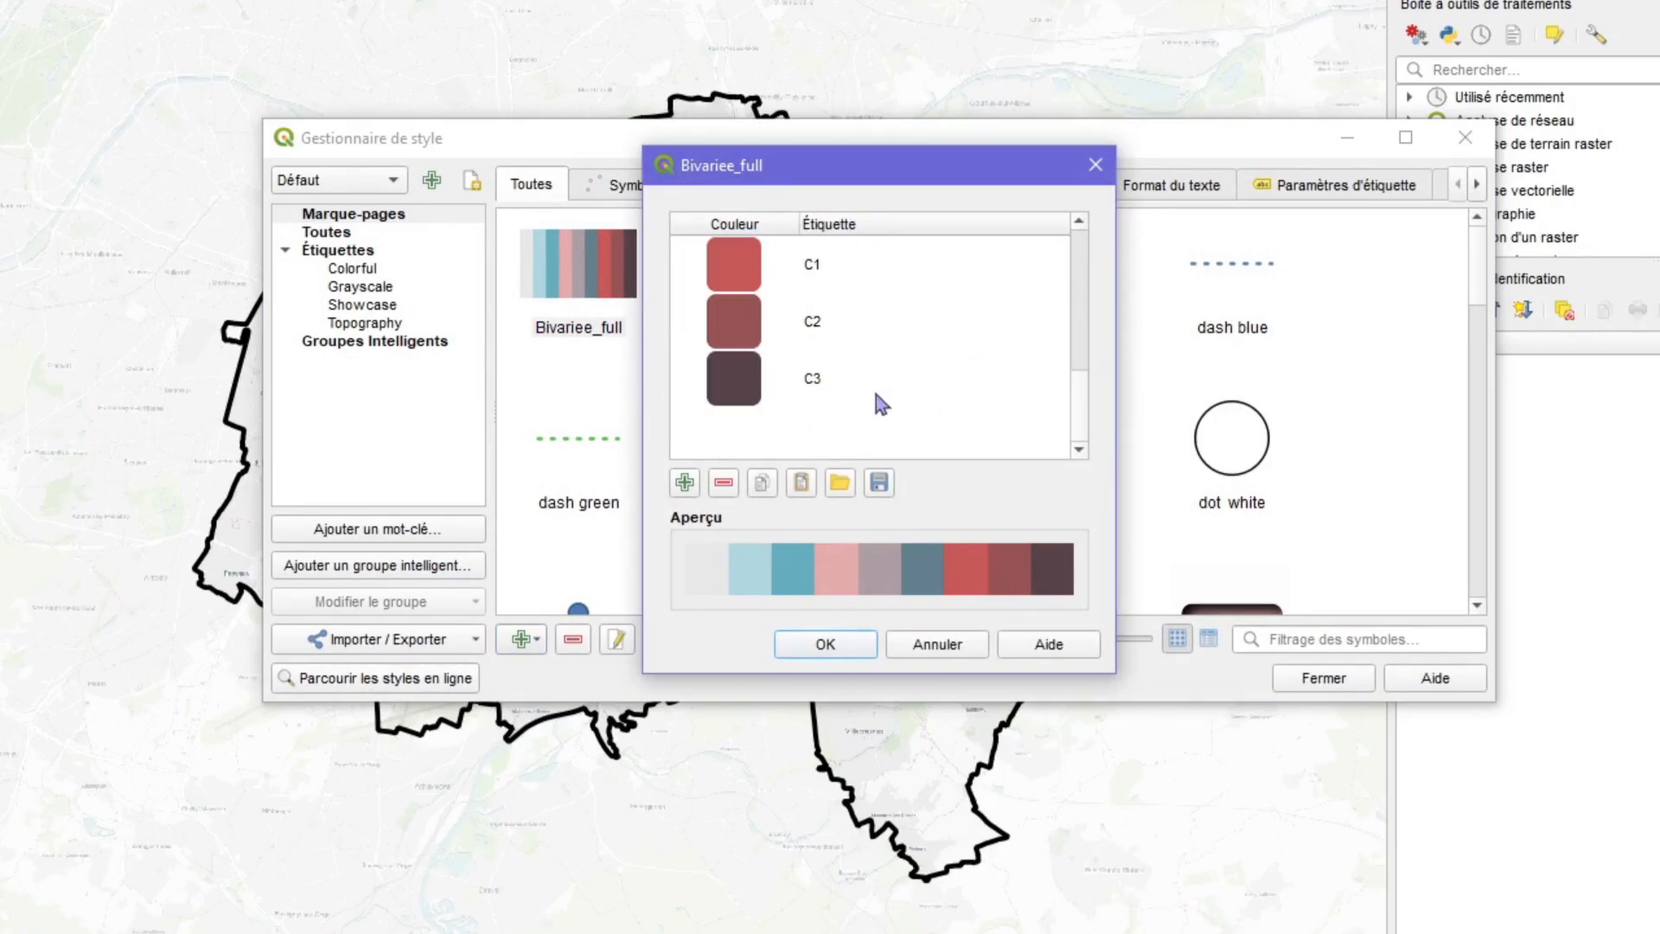
scroll(859, 356, up, 3)
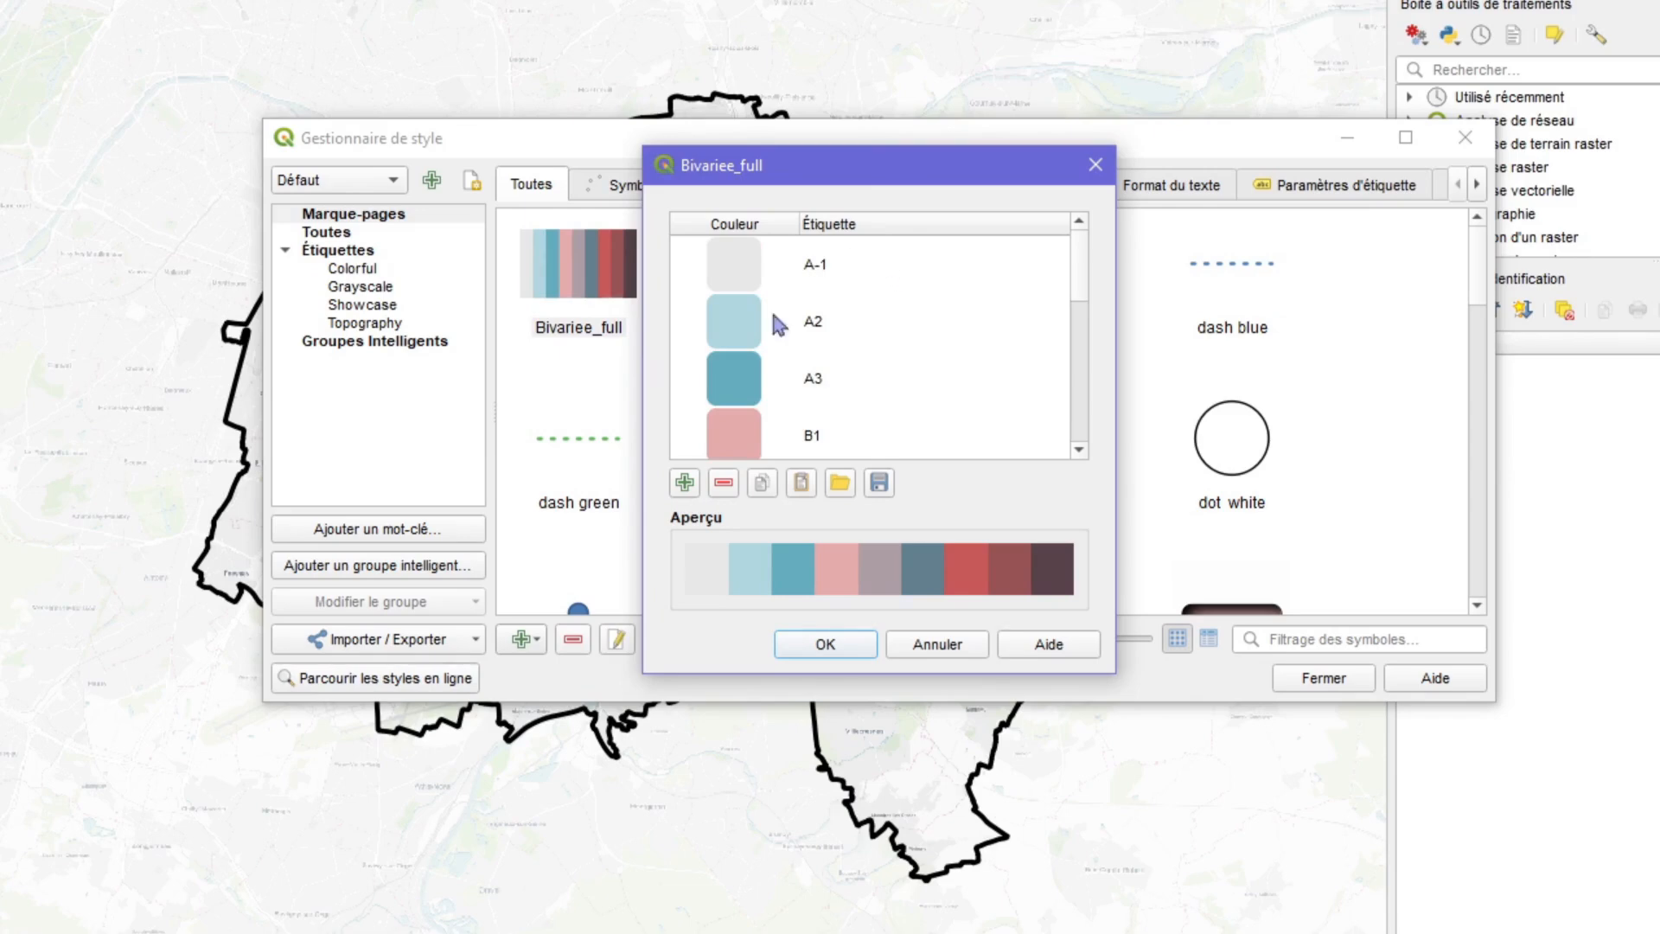
double_click(863, 282)
click(823, 268)
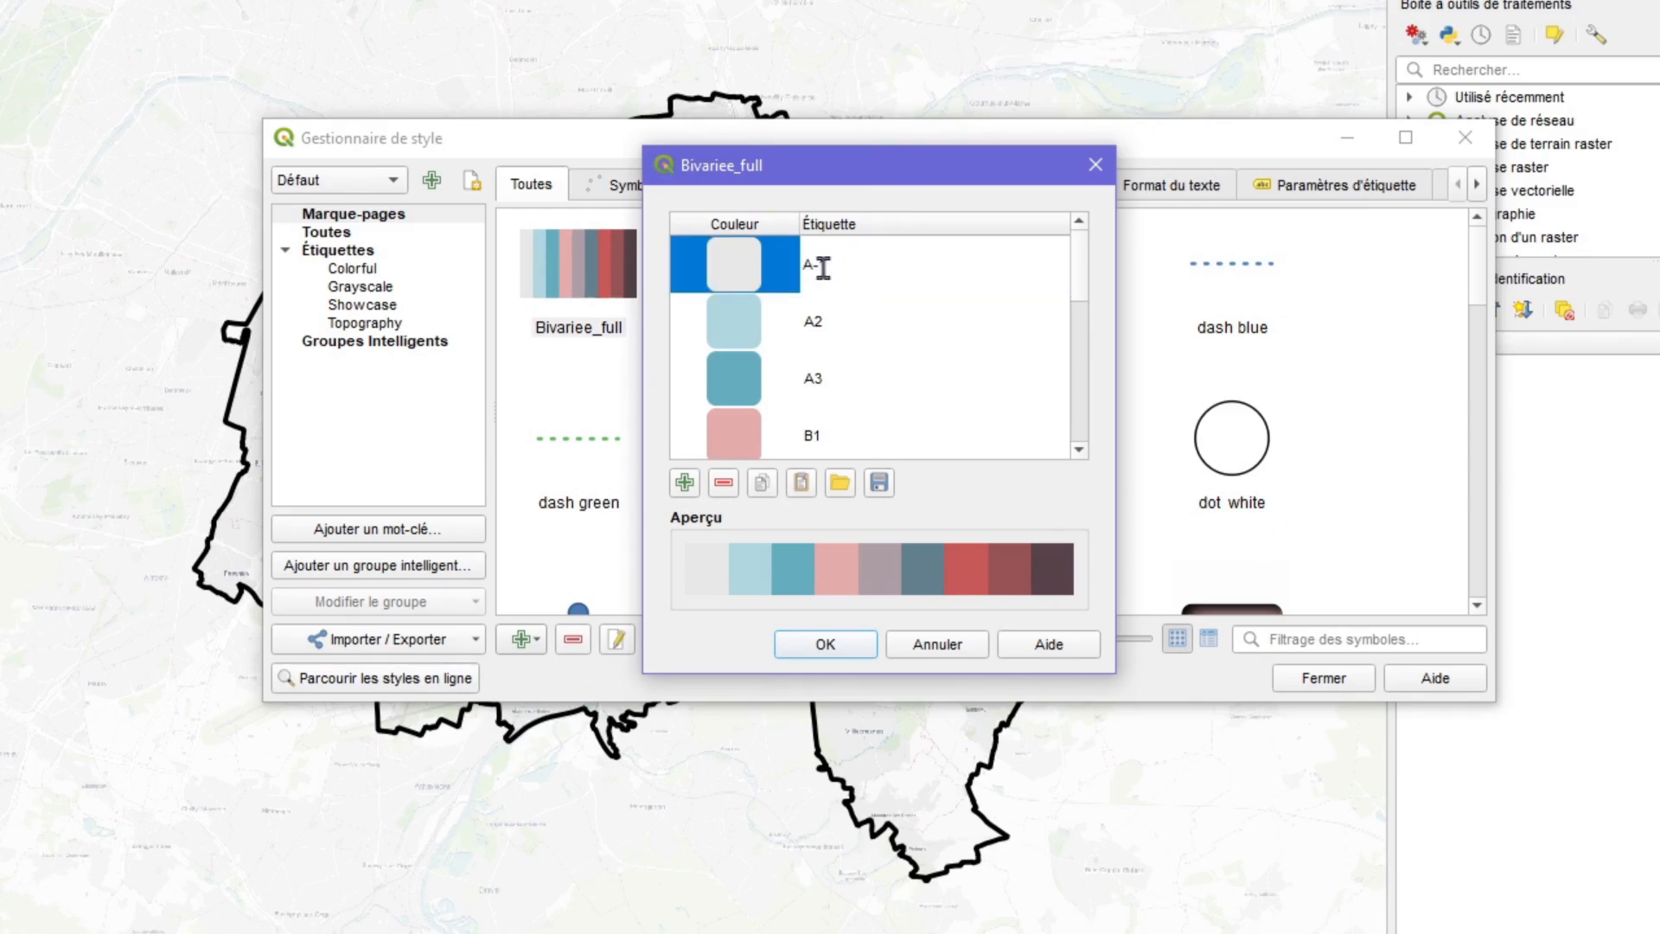
click(856, 647)
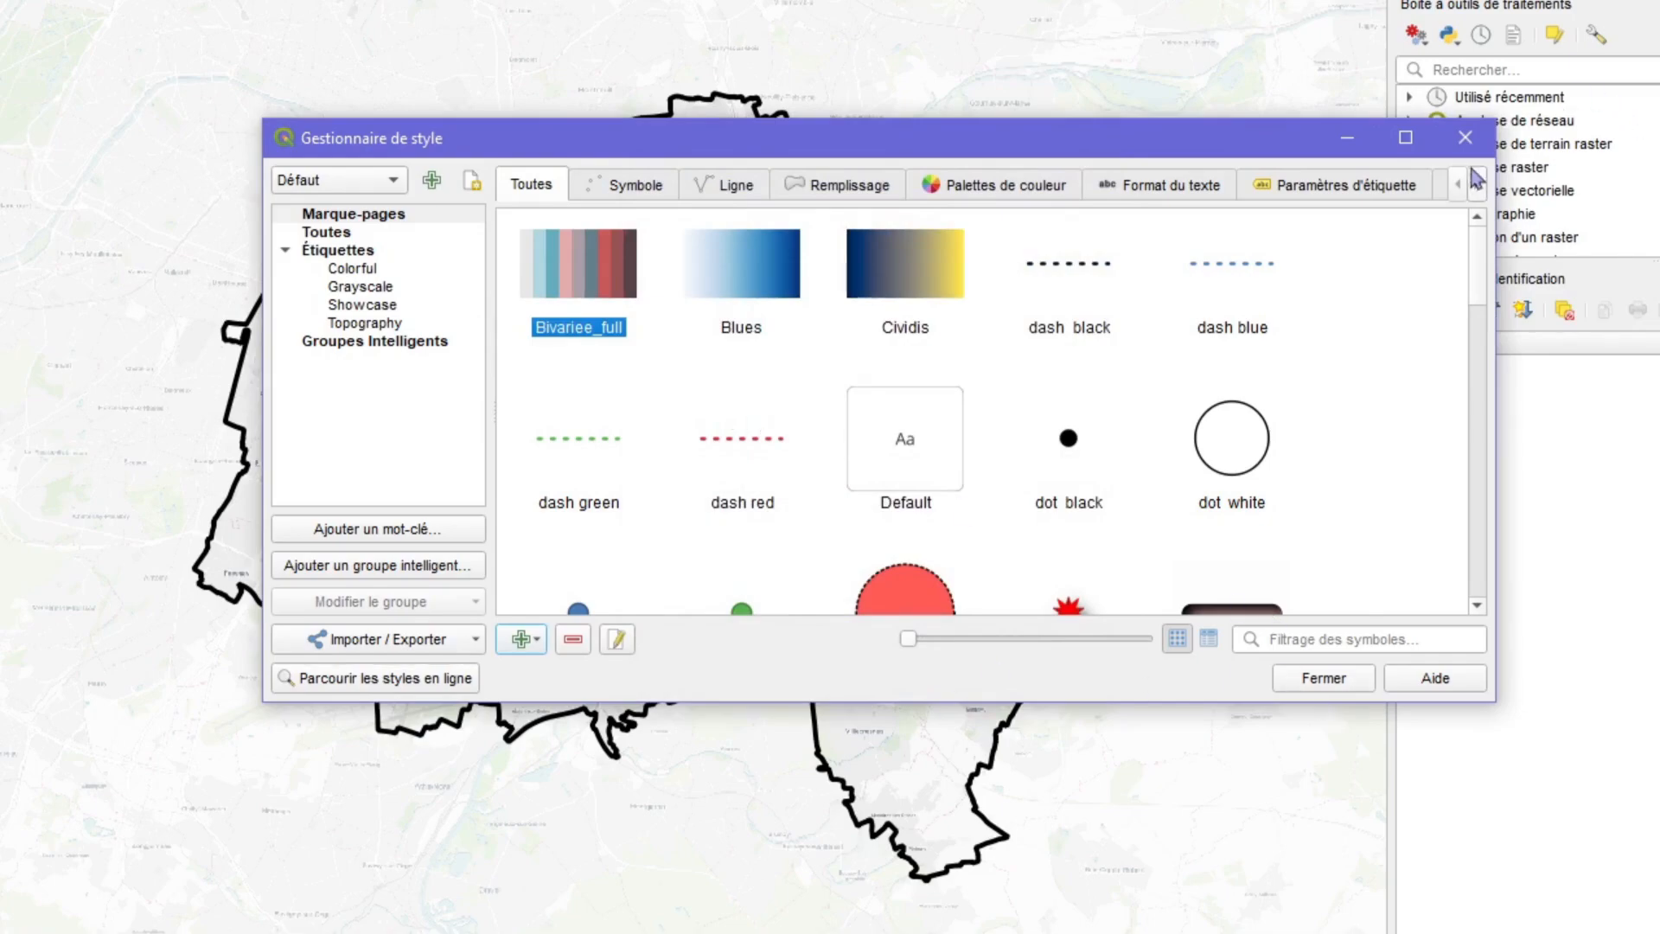
click(1464, 136)
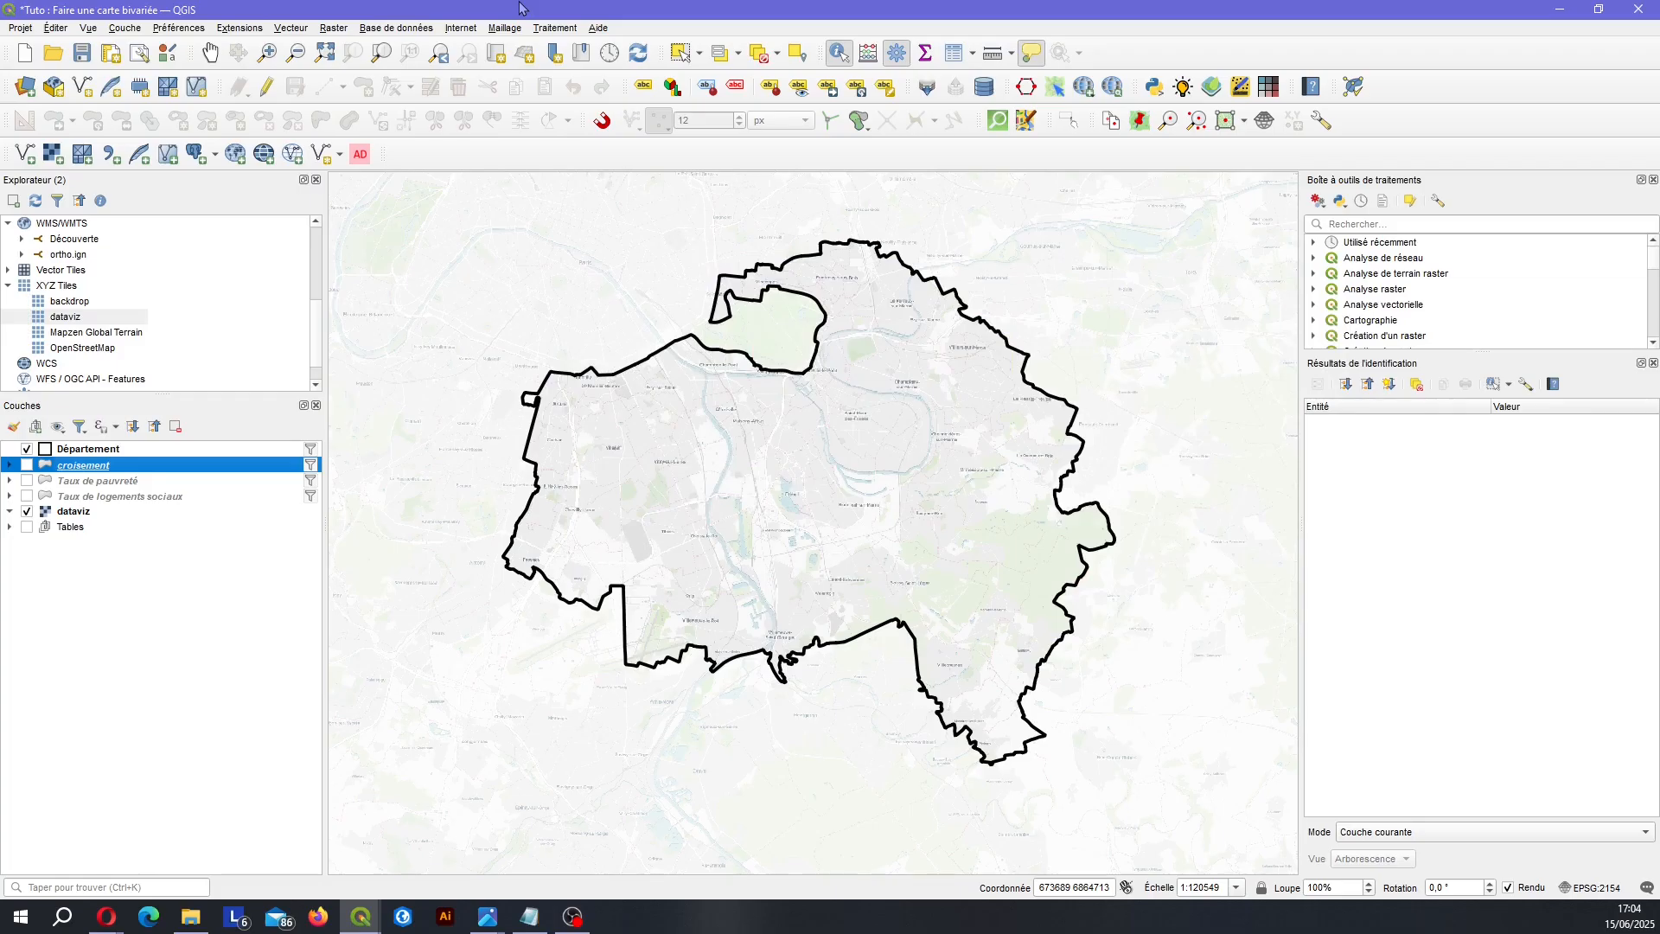
Save the project, show the croisement layer and set its layer blending mode to Normal.
key(ctrl+s)
click(29, 465)
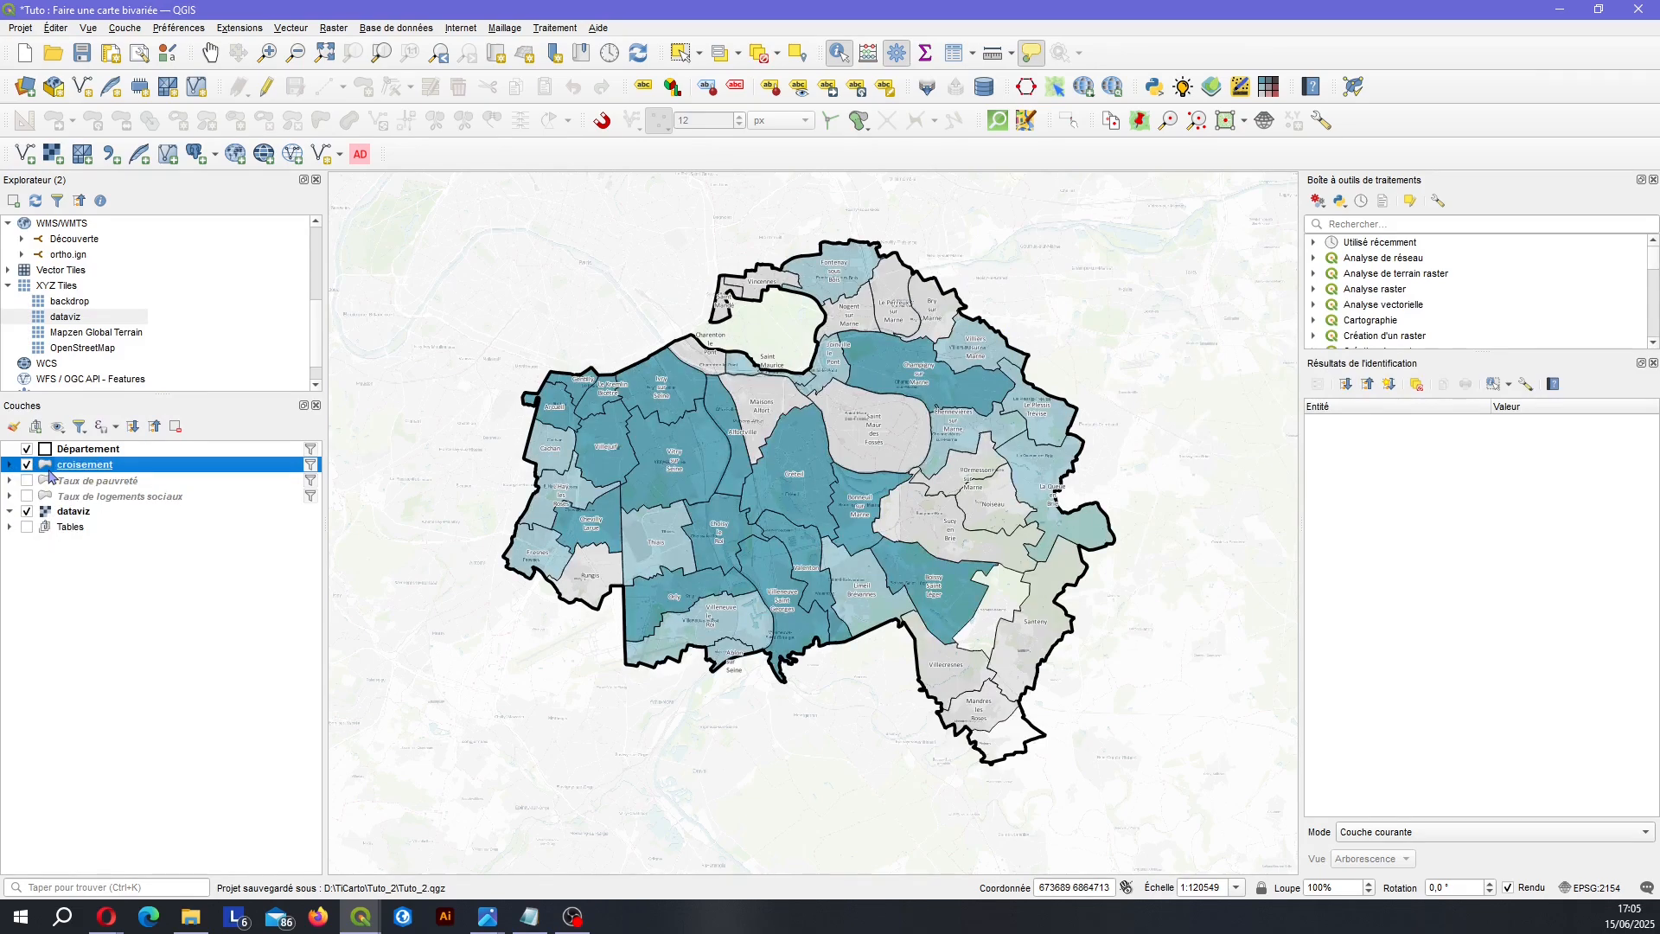
double_click(49, 469)
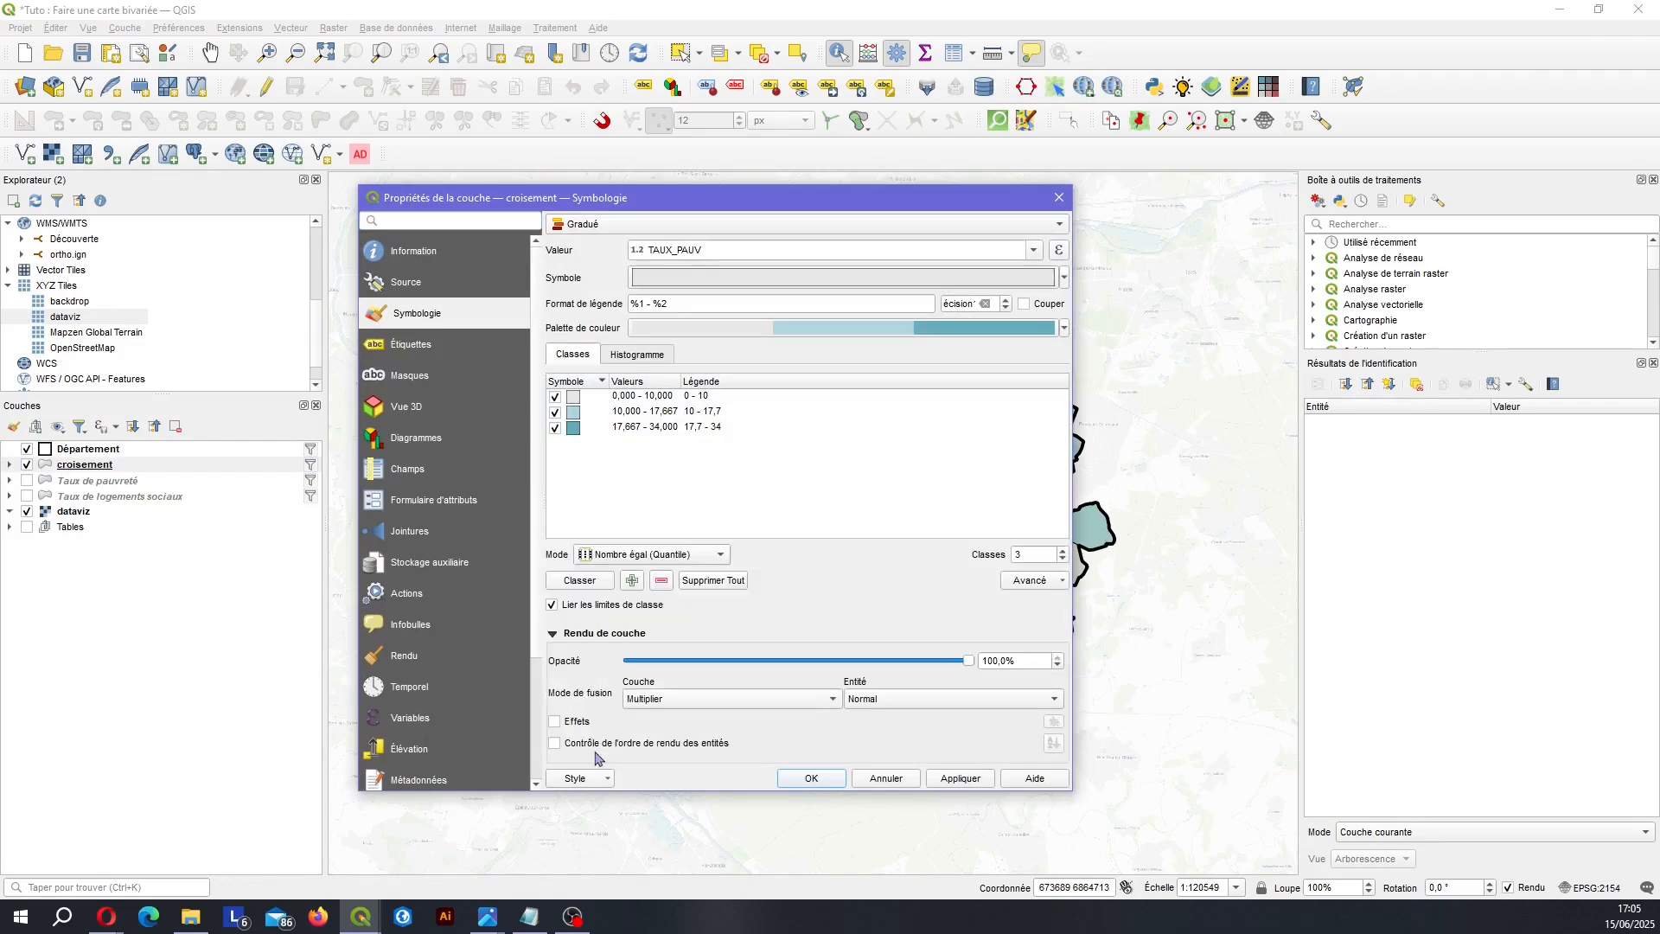
click(683, 699)
click(687, 575)
Switch the croisement layer's symbology to a single symbol (Symbole Unique) and apply it.
click(730, 225)
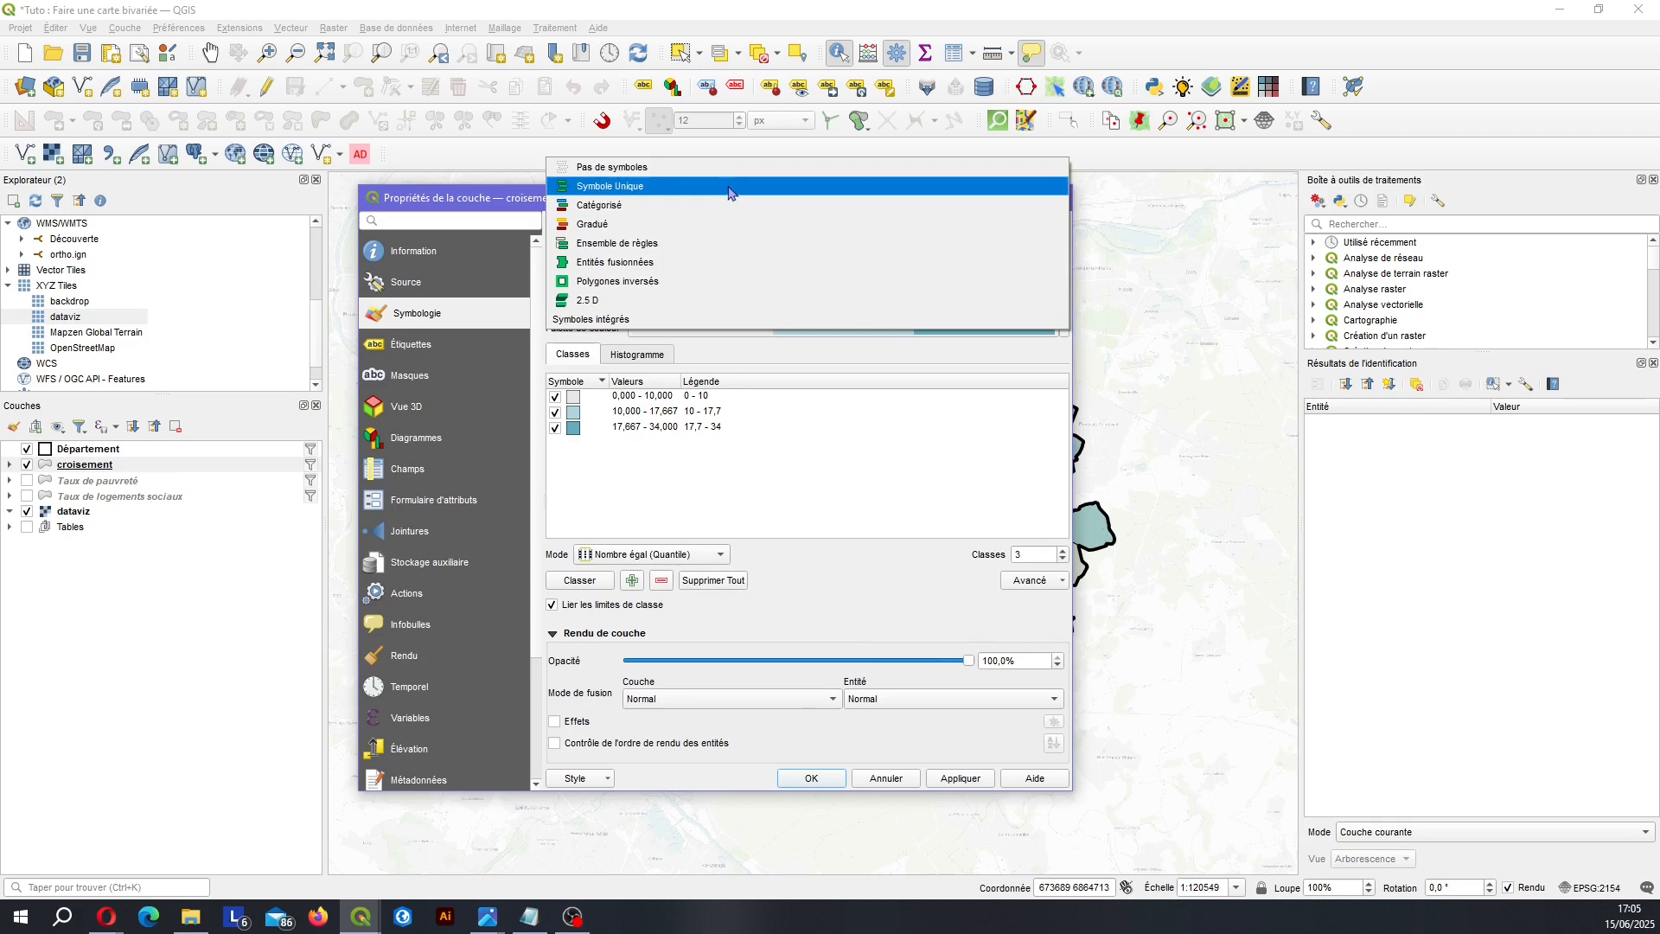
click(954, 778)
click(619, 225)
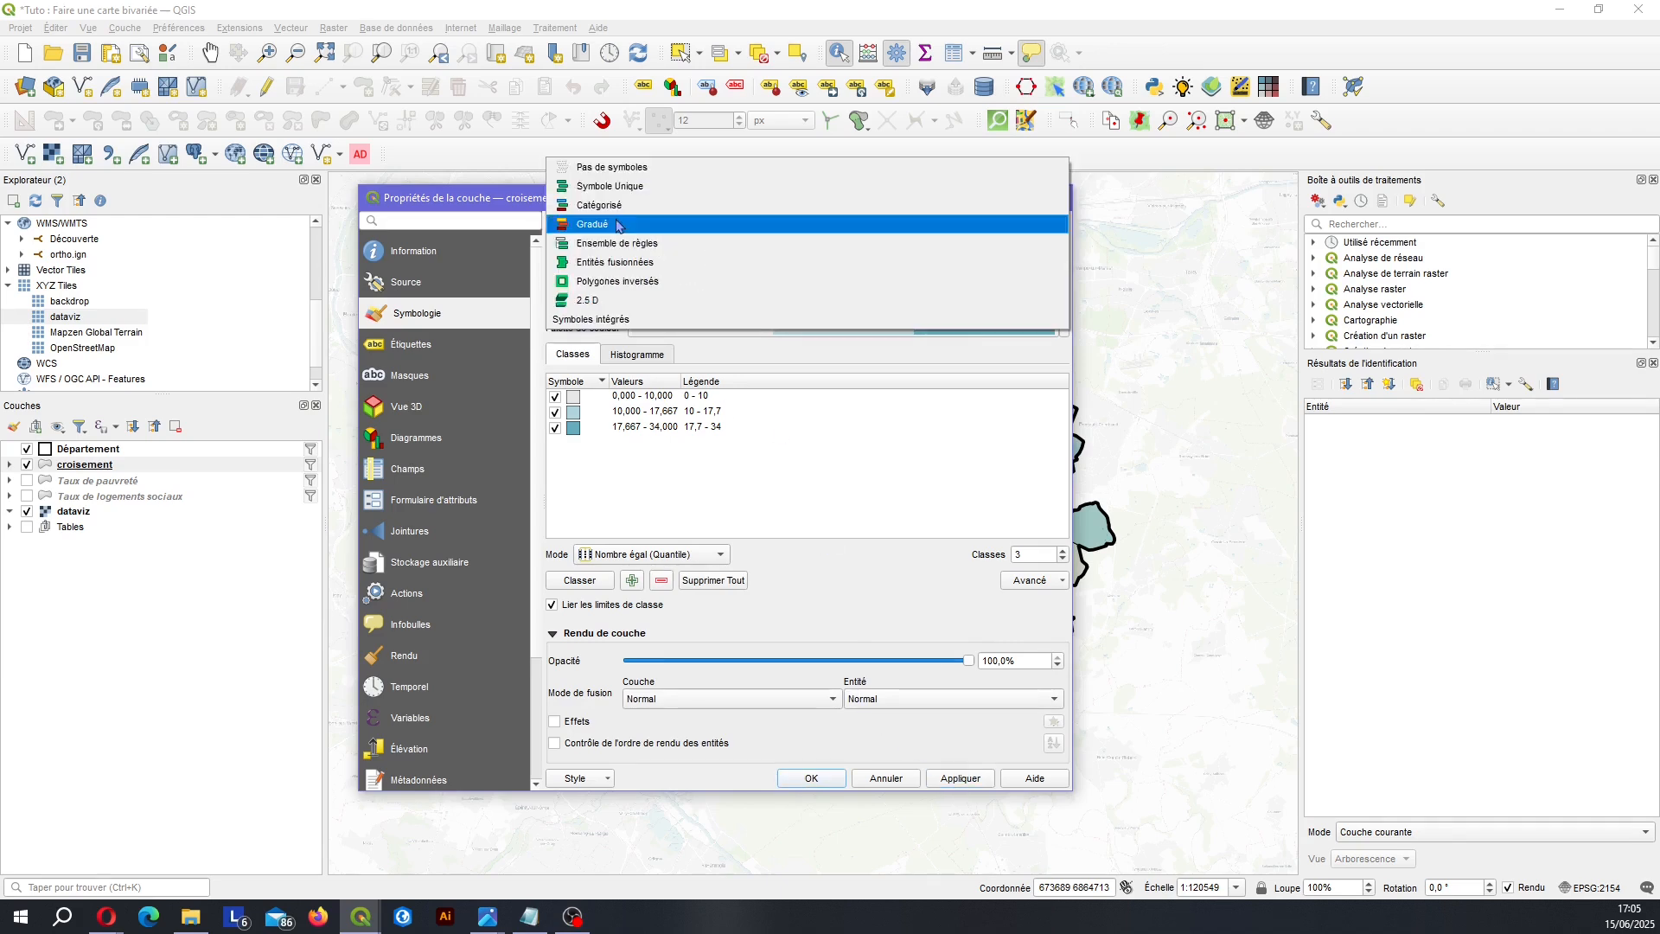
click(610, 185)
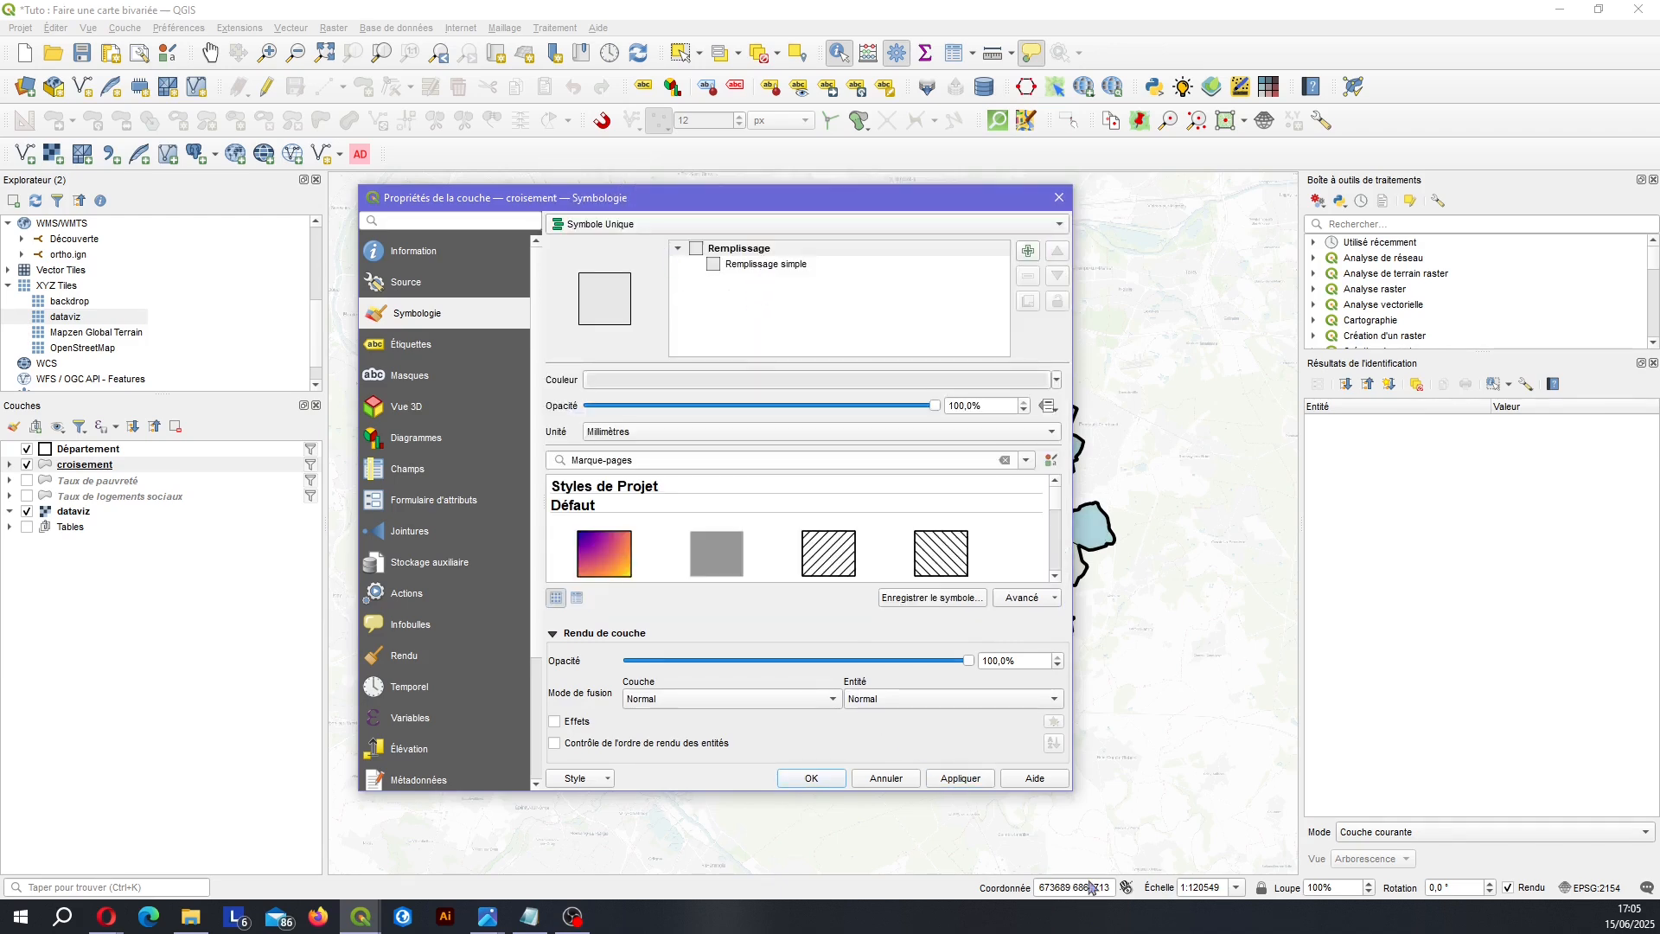
click(955, 785)
click(814, 780)
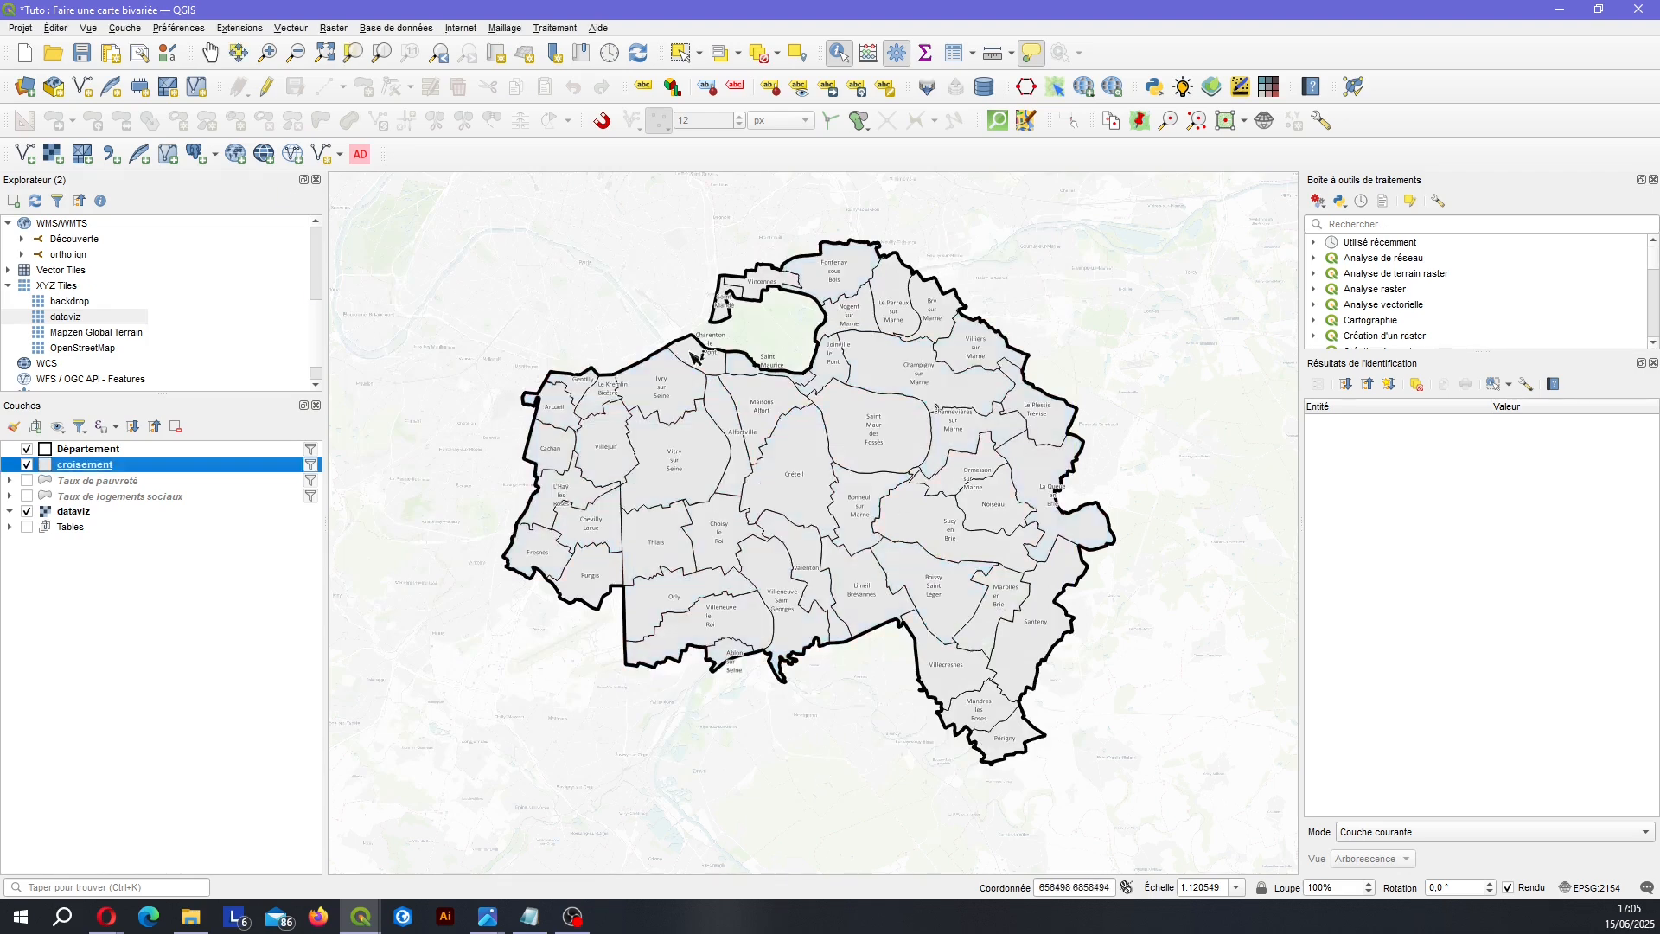
Open the field calculator from croisement's attribute table and define a new text field named Biv_A.
mouse_move(765, 447)
right_click(111, 469)
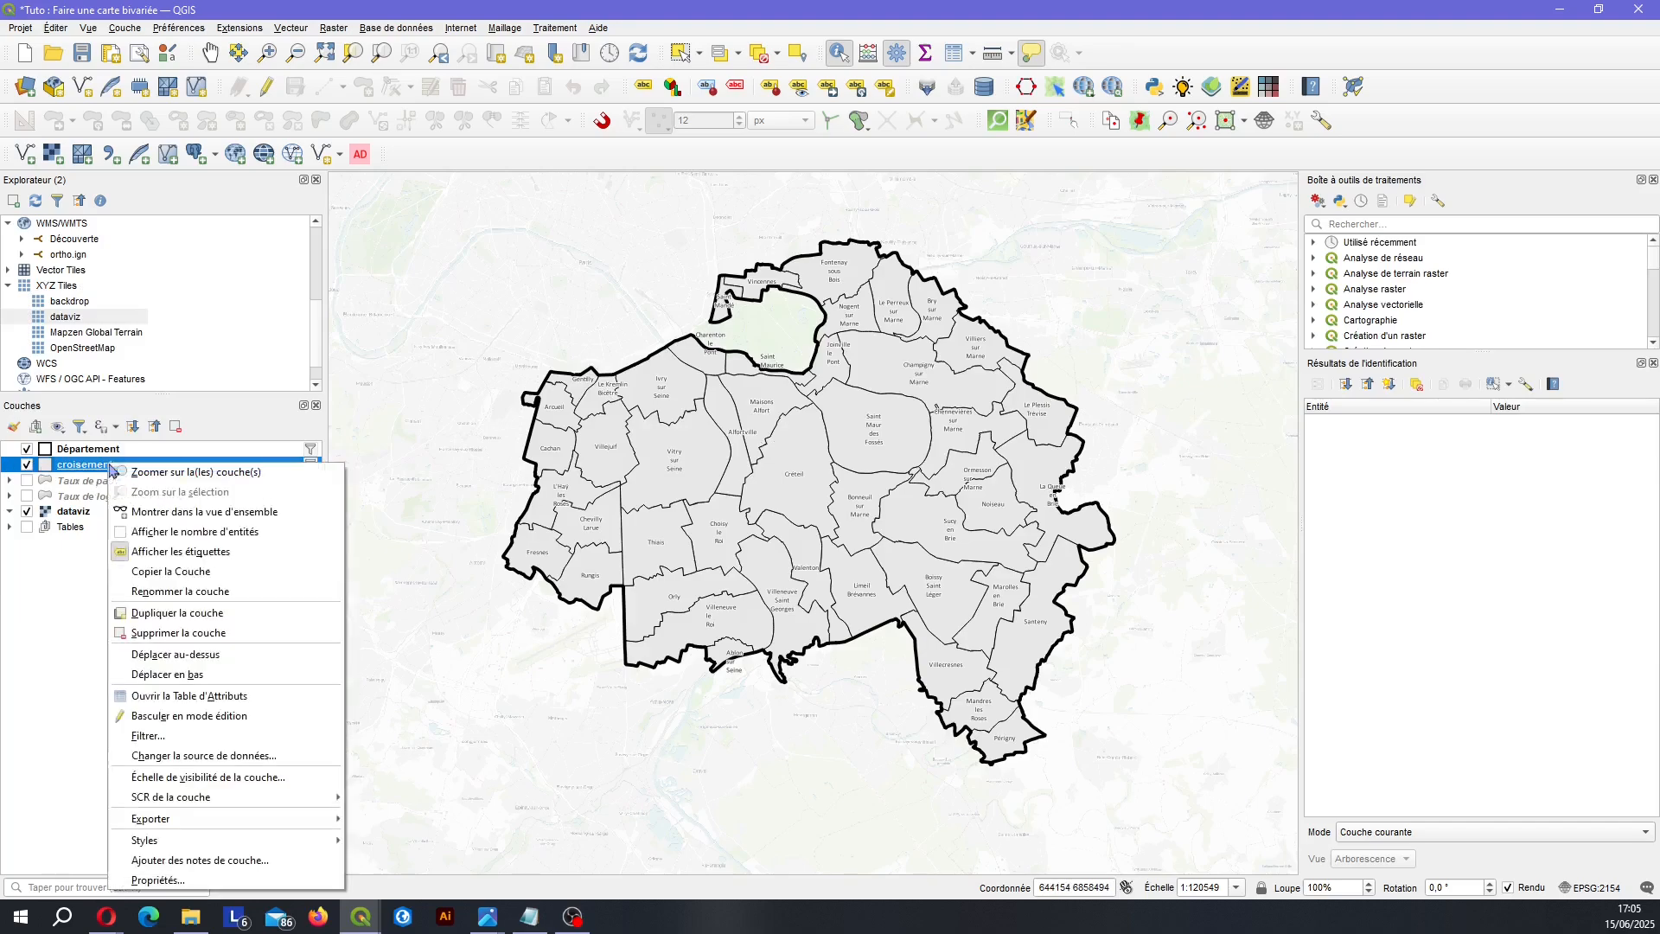
click(235, 695)
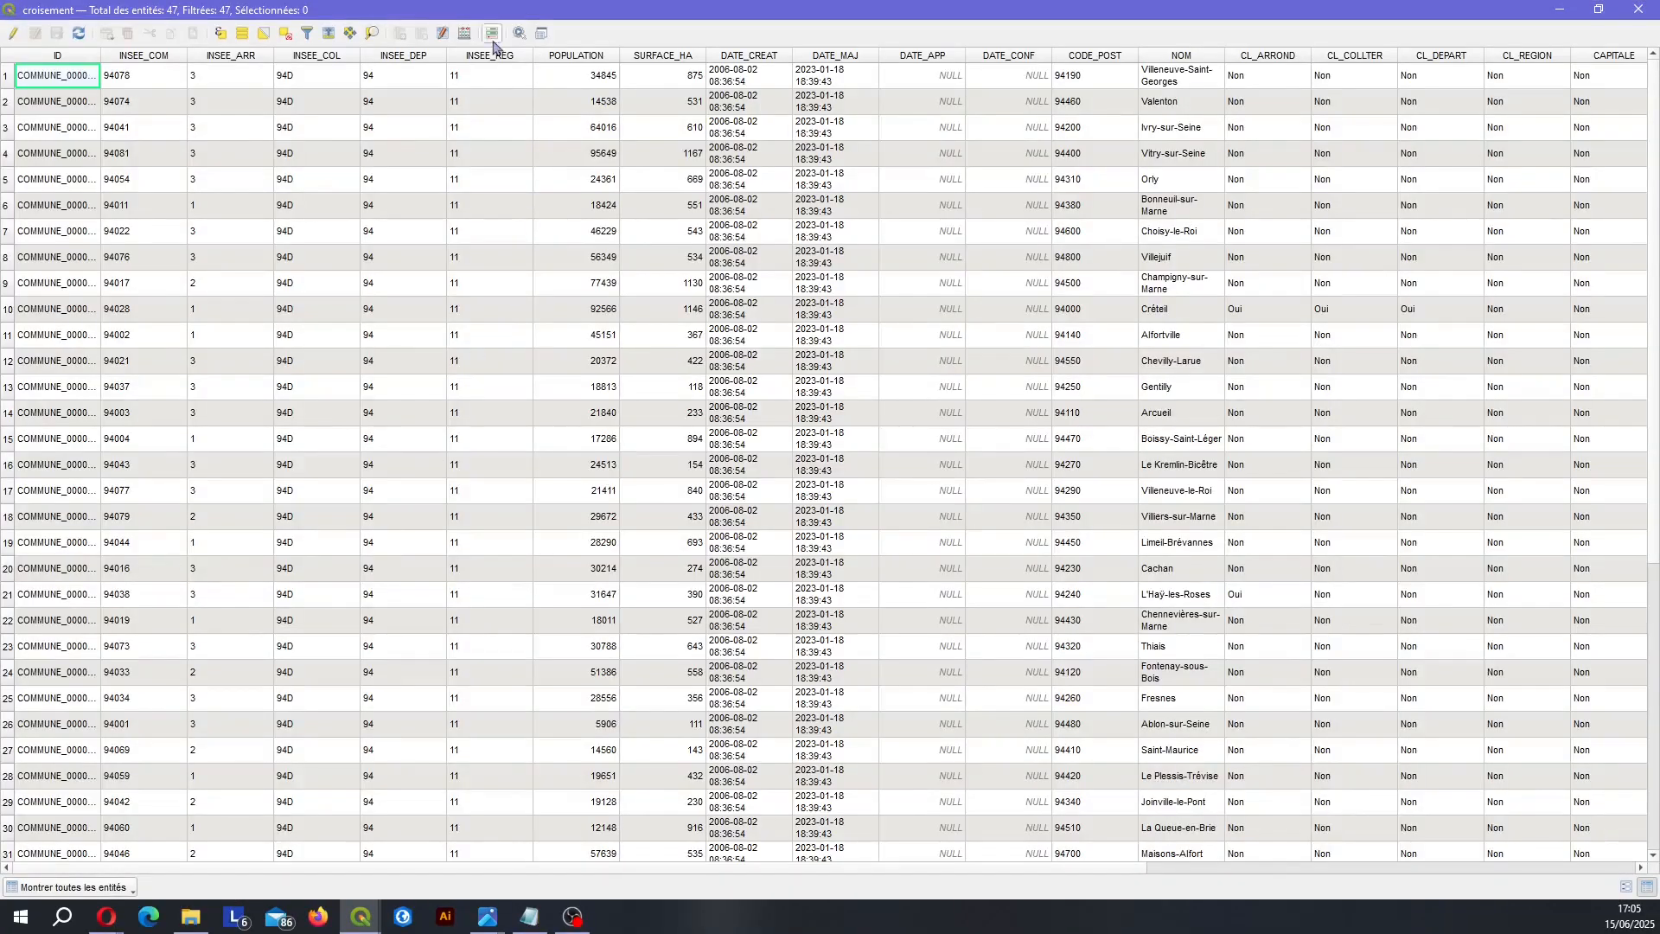
click(471, 39)
click(464, 32)
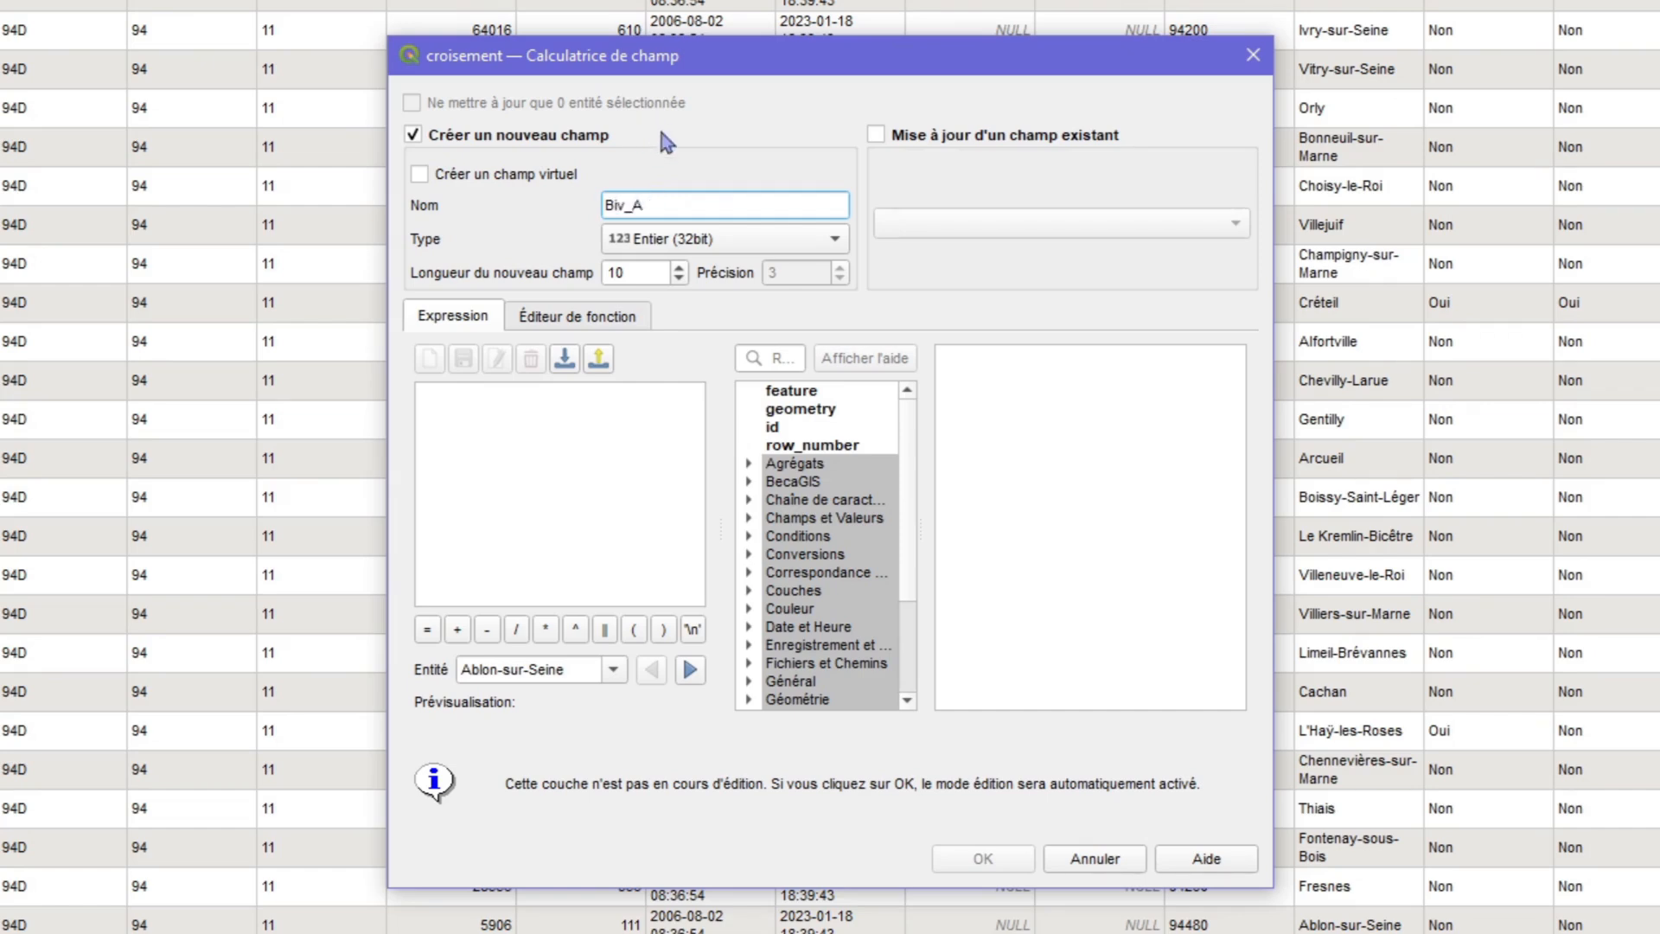
click(669, 241)
click(660, 326)
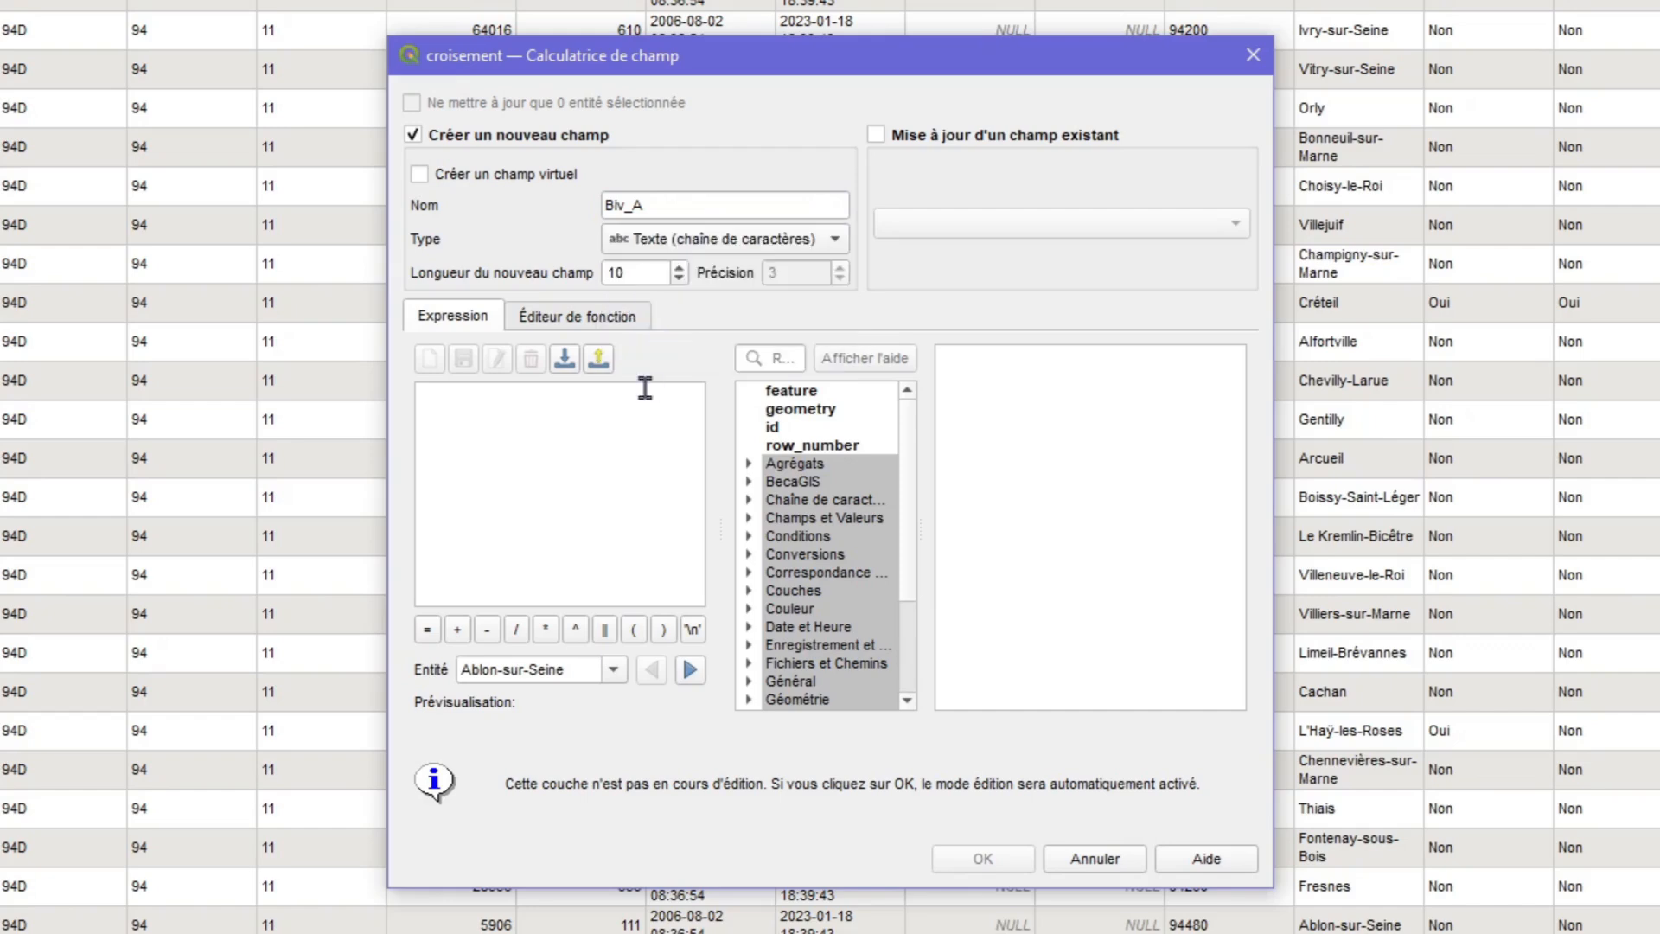
Start a CASE expression for Biv_A that returns 'A' when "TAUX_PAUV" <= 10.
click(644, 390)
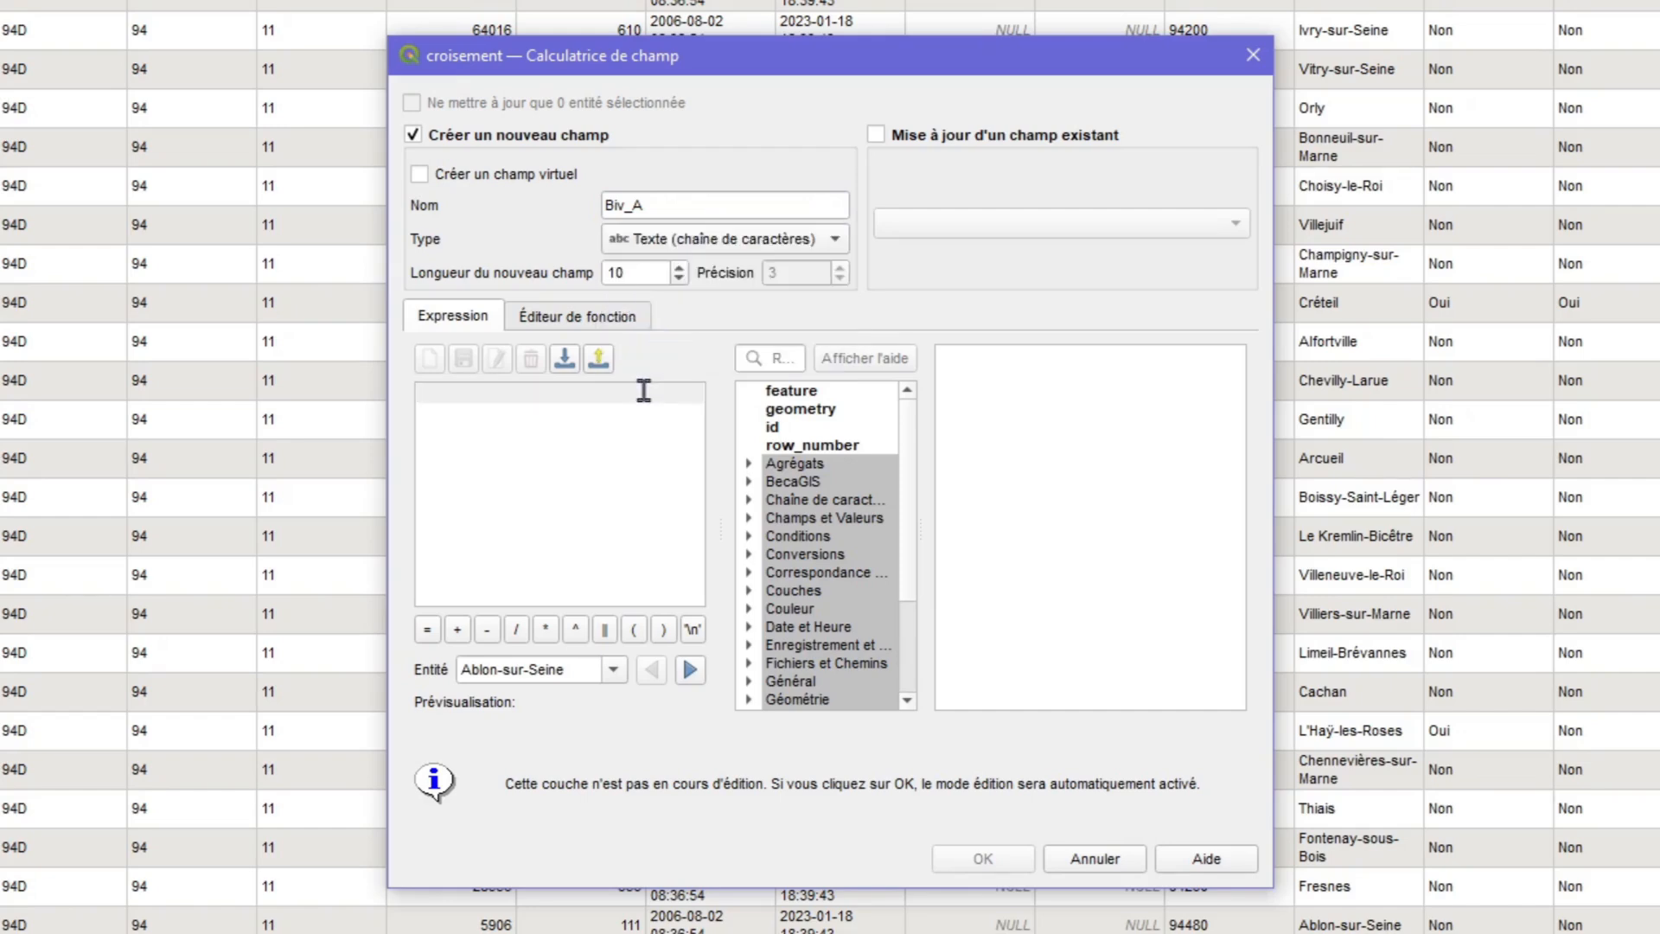
text(CASE)
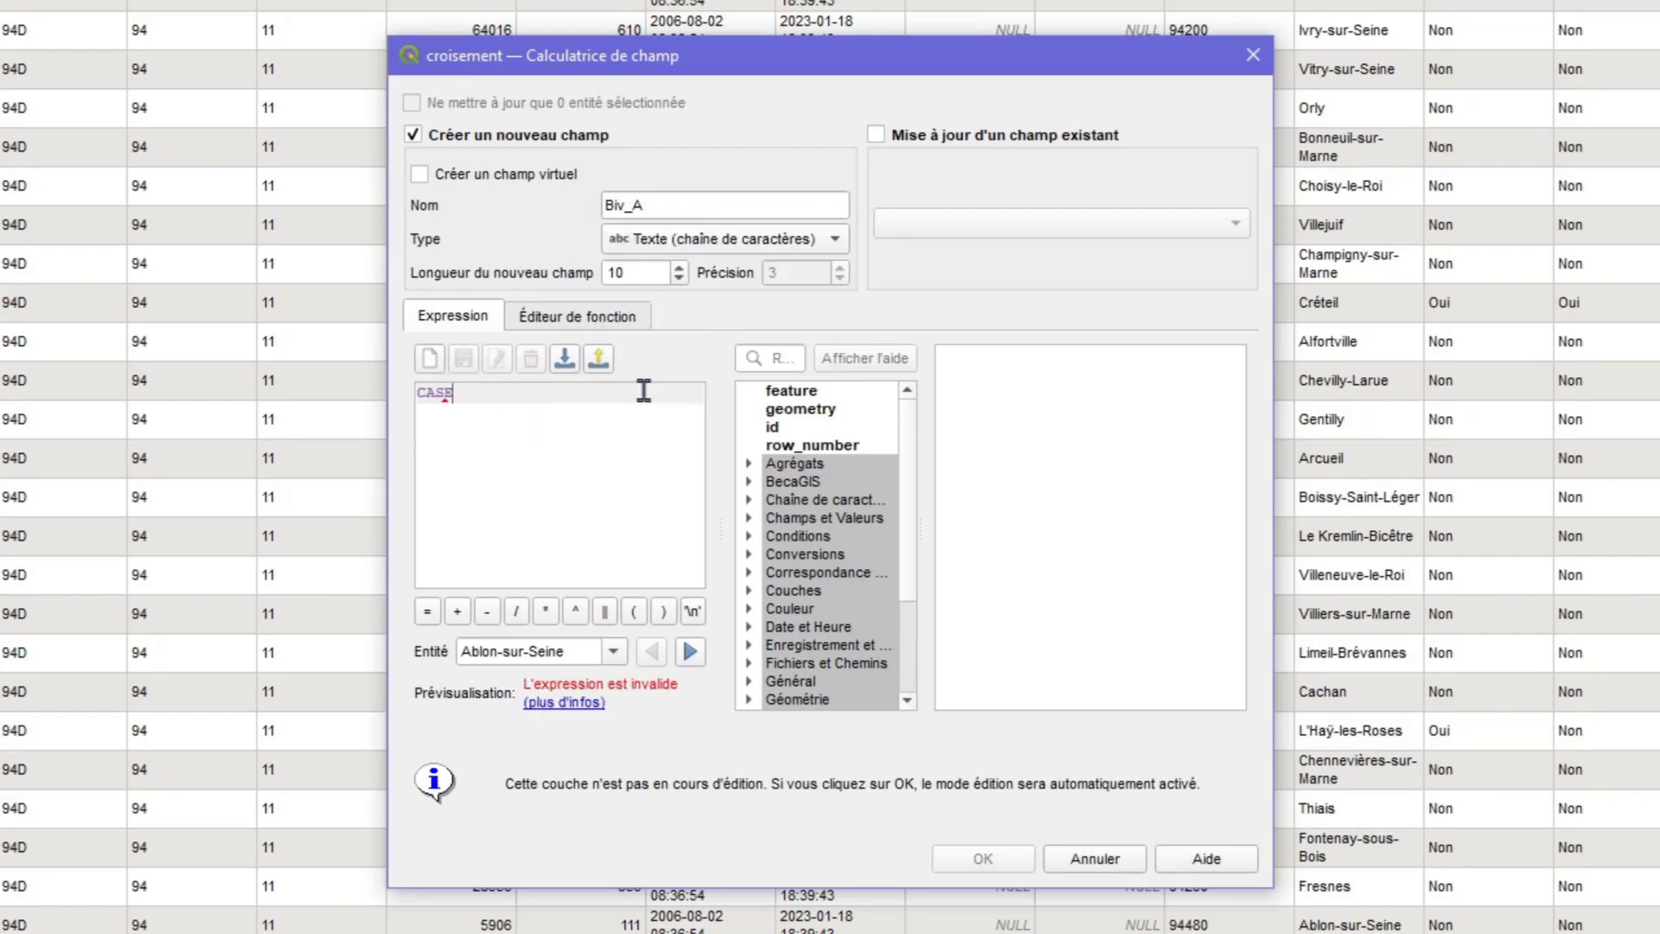
key(Return)
text(WHEN)
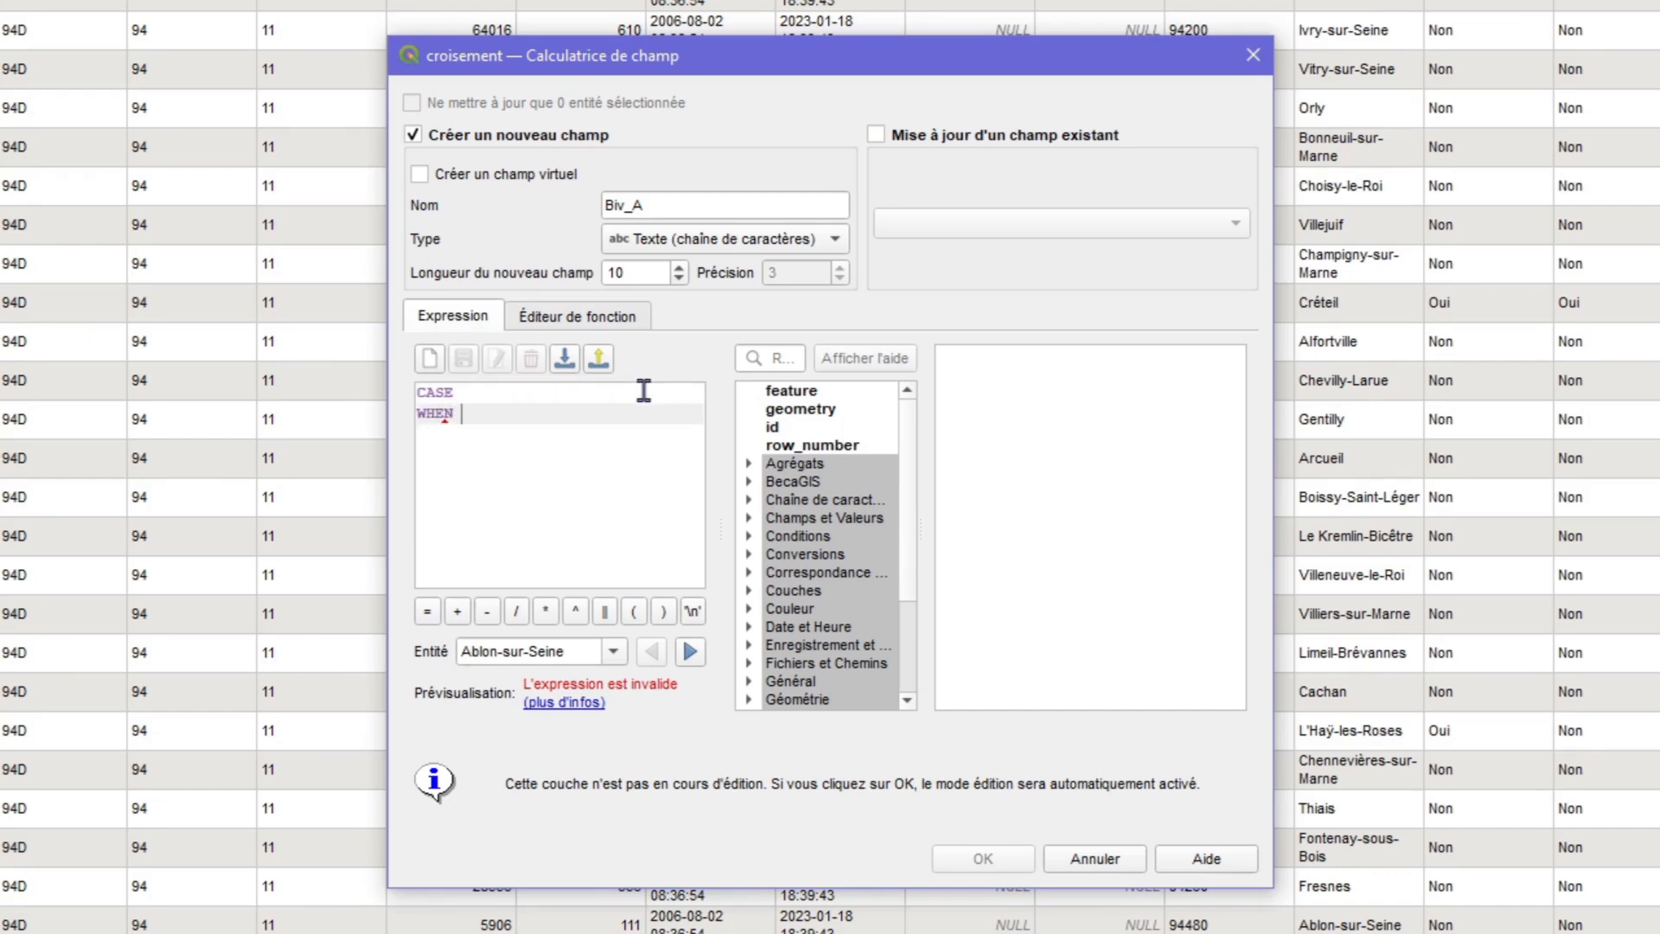
click(763, 519)
double_click(763, 519)
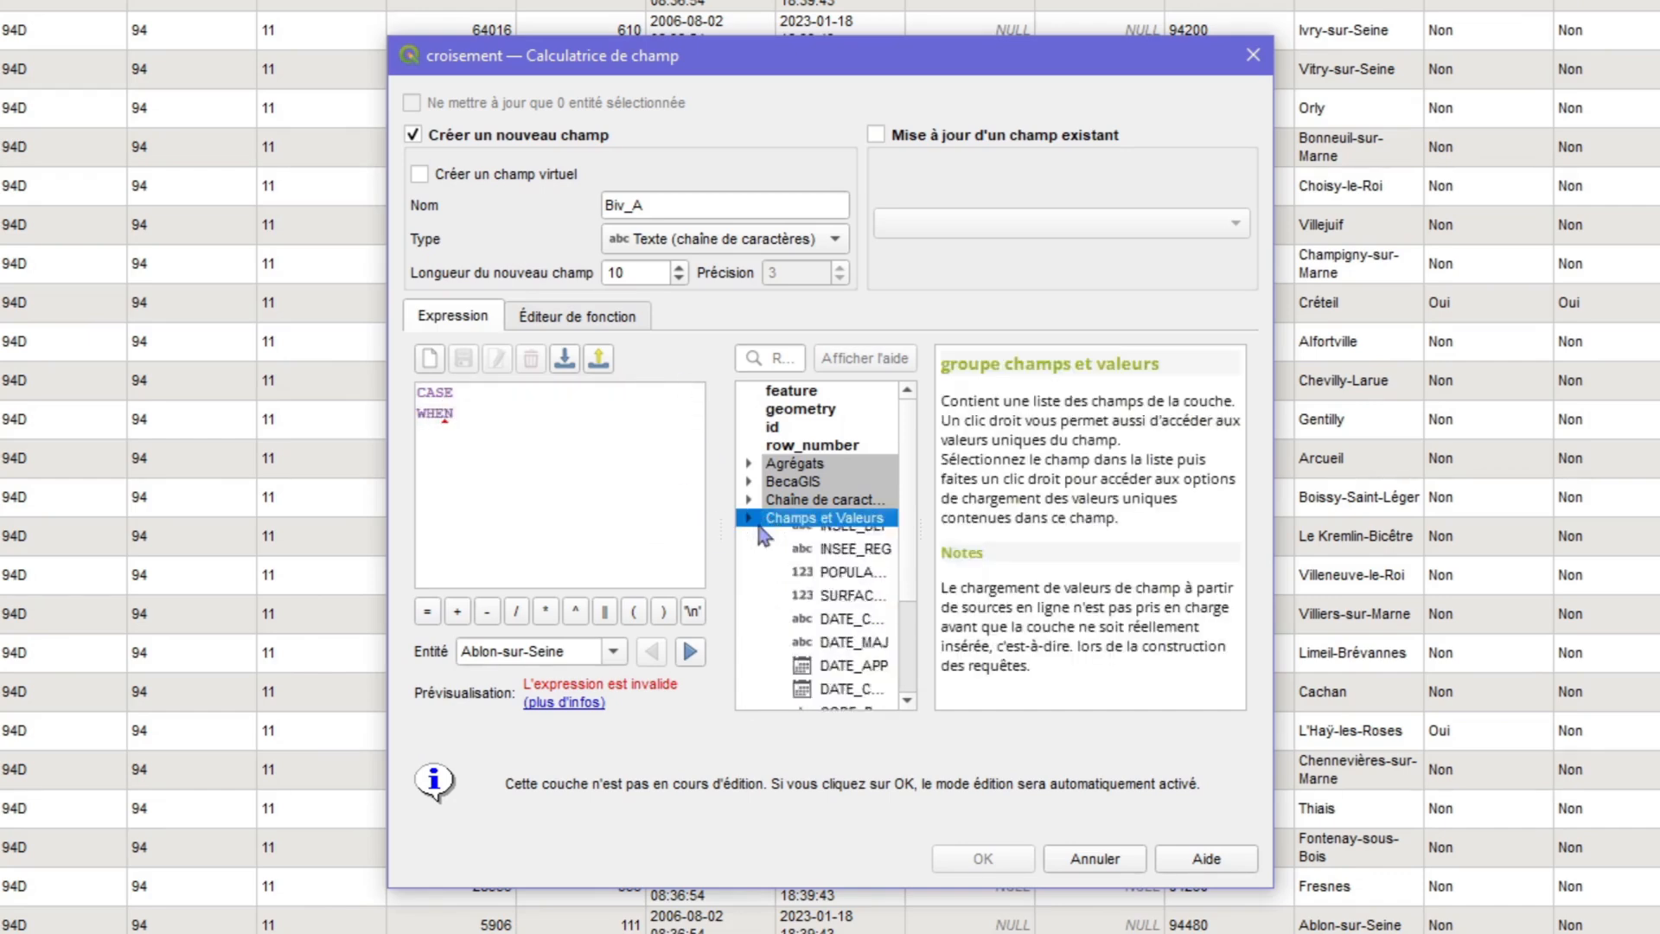
scroll(760, 545, down, 10)
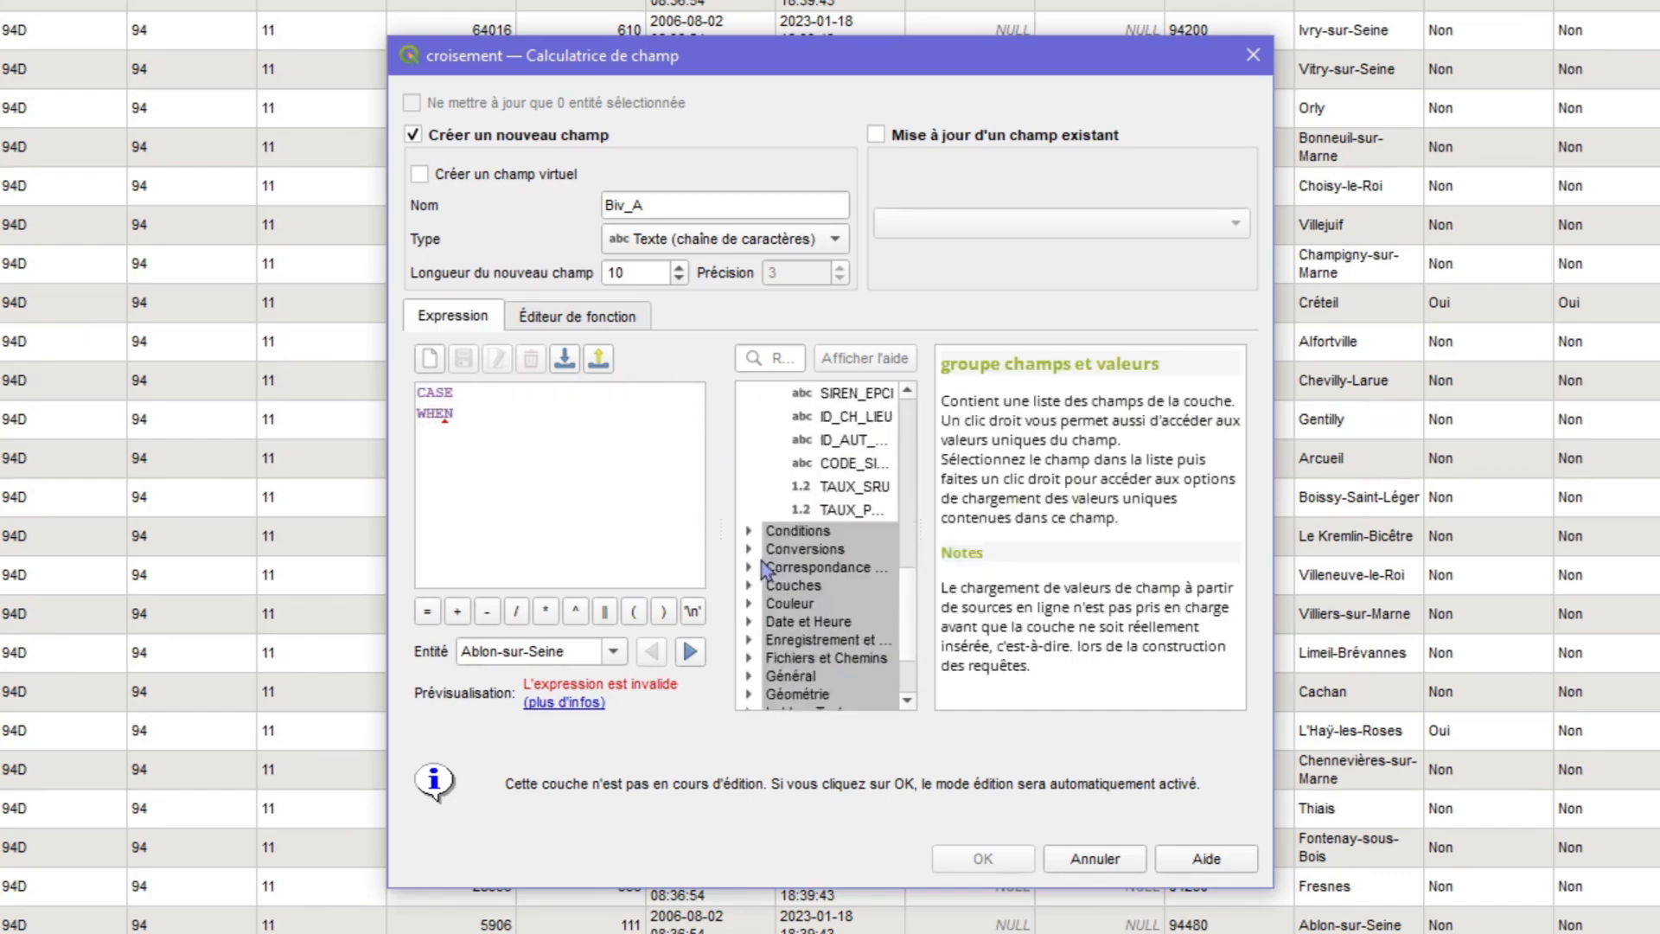
double_click(834, 510)
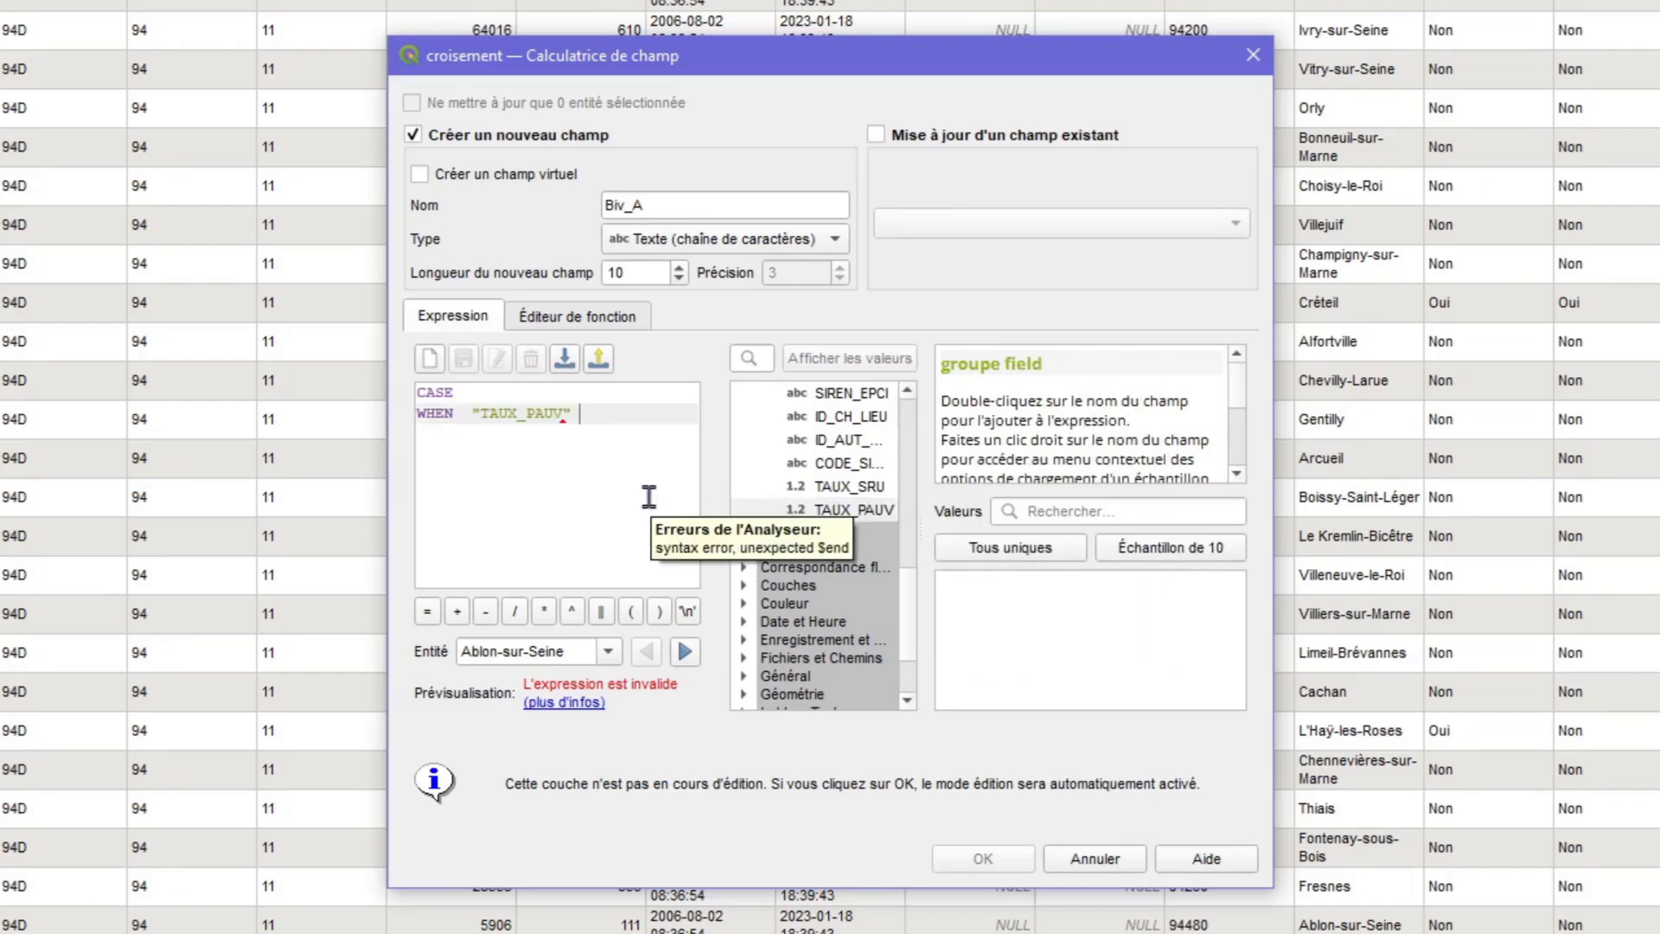
text(<= 10 THEN)
key(Return)
text('A')
key(Return)
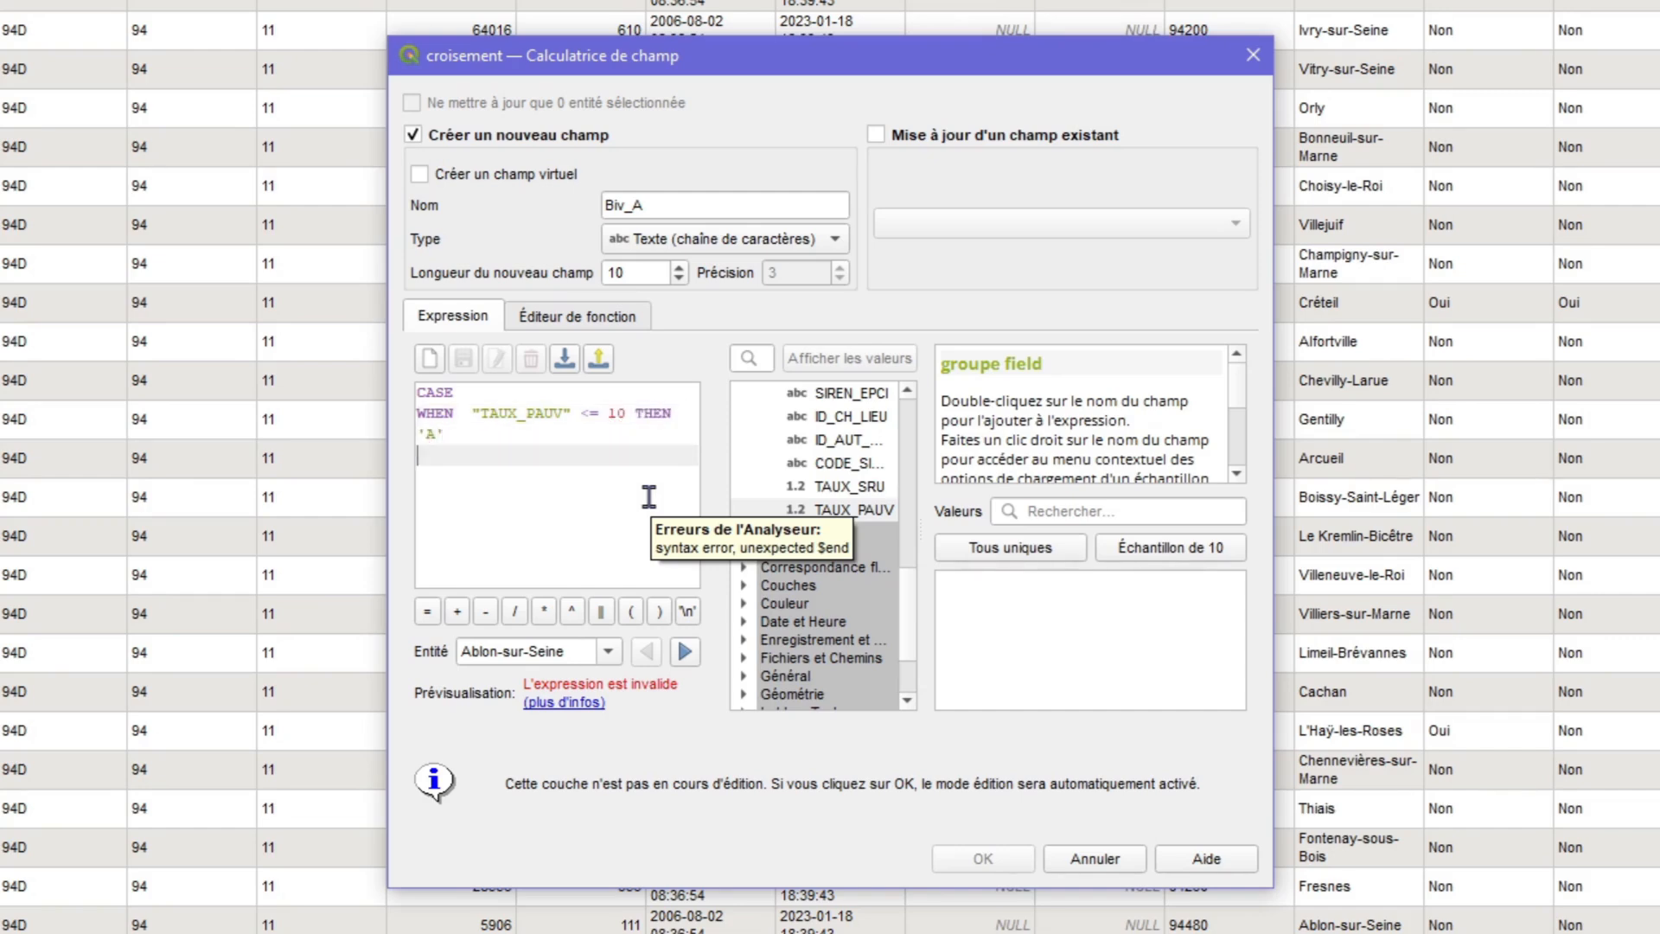
Add a WHEN condition to the Biv_A expression that returns 'C' when "TAUX_PAUV" > 17.667.
text(WHEN)
double_click(816, 512)
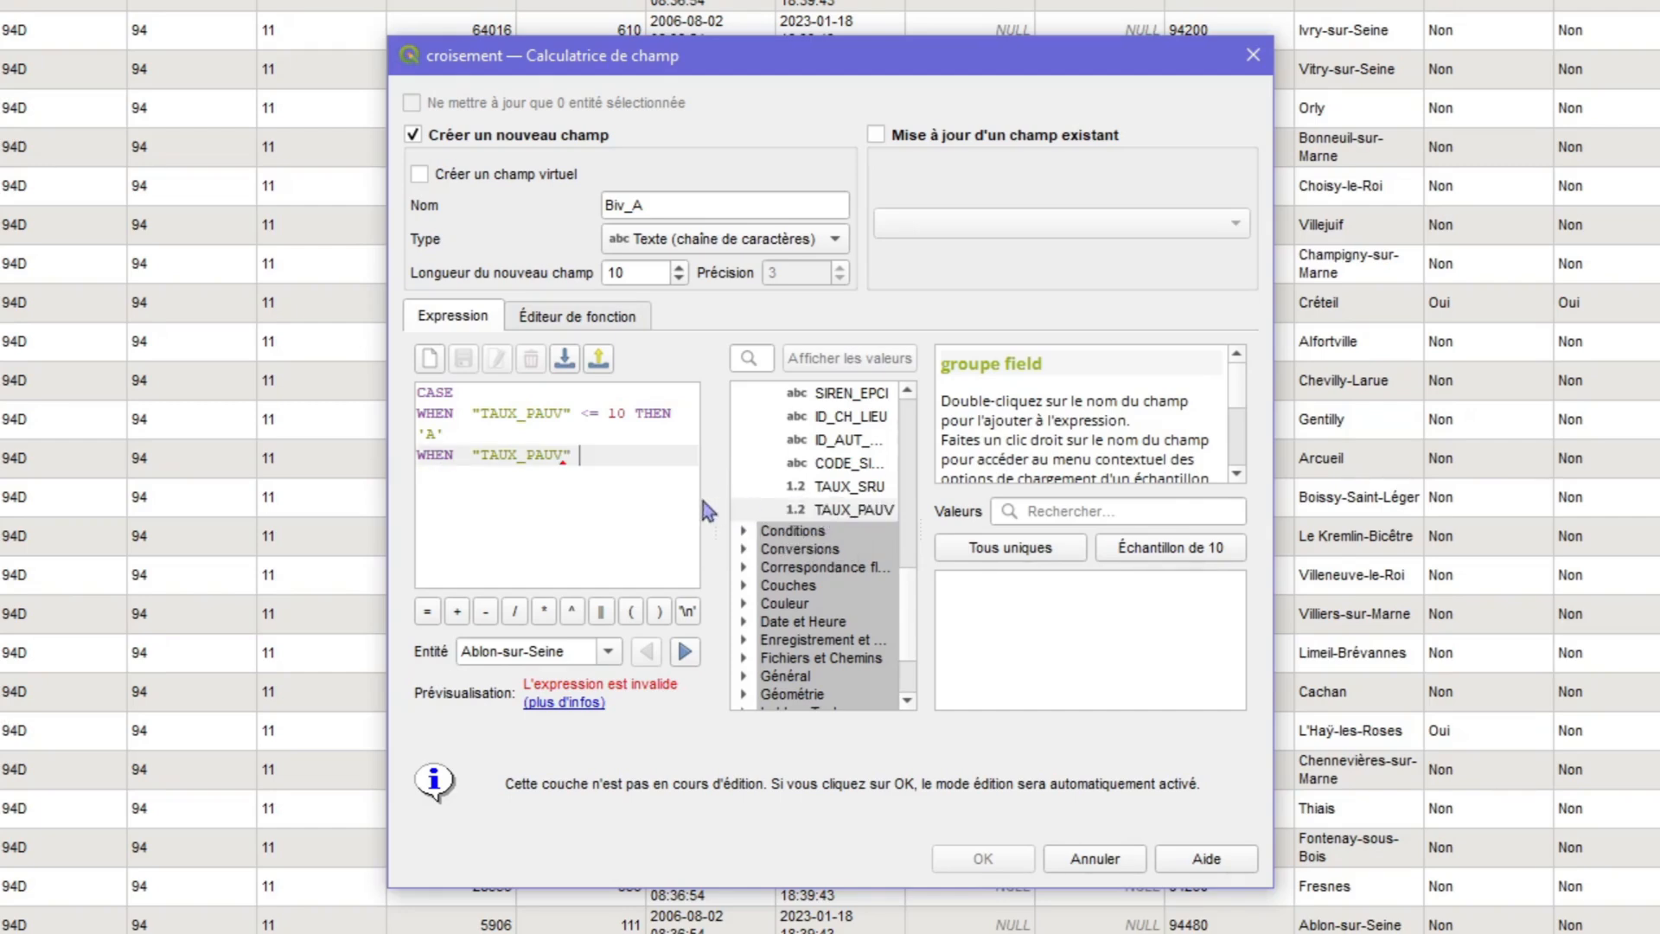
text(> 17.667)
key(Return)
text(THEN)
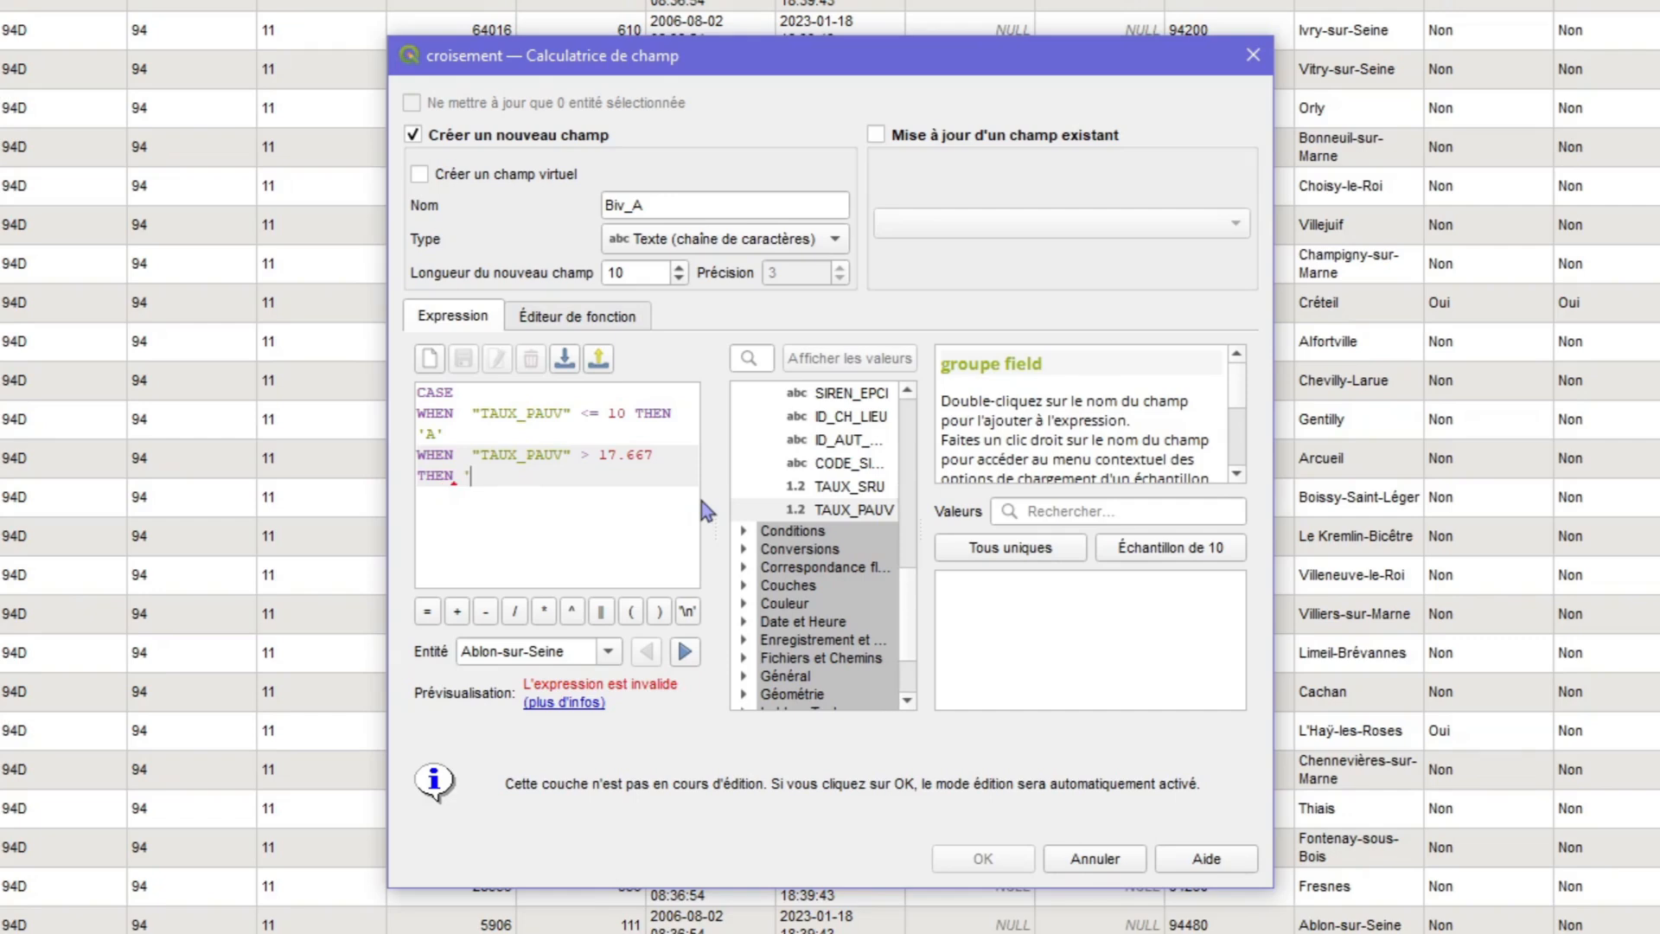
text(C')
key(Return)
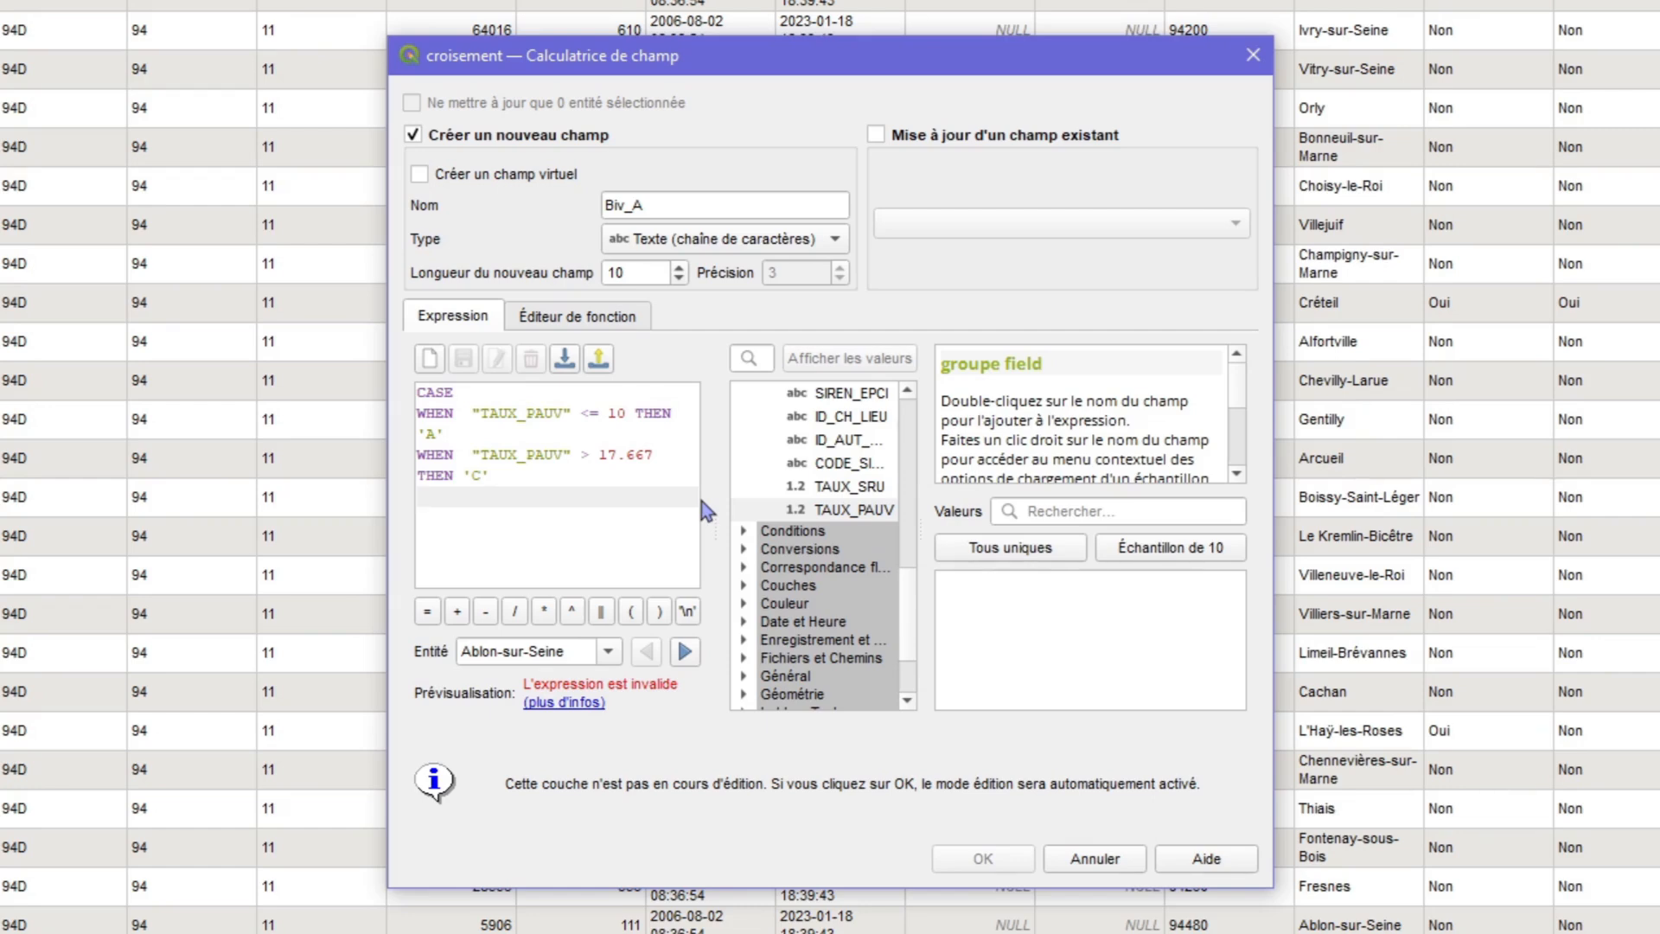
Add a WHEN condition to the Biv_A expression that returns 'NULL' when "TAUX_PAUV" IS NULL.
text(WHEN)
double_click(790, 510)
text(IS )
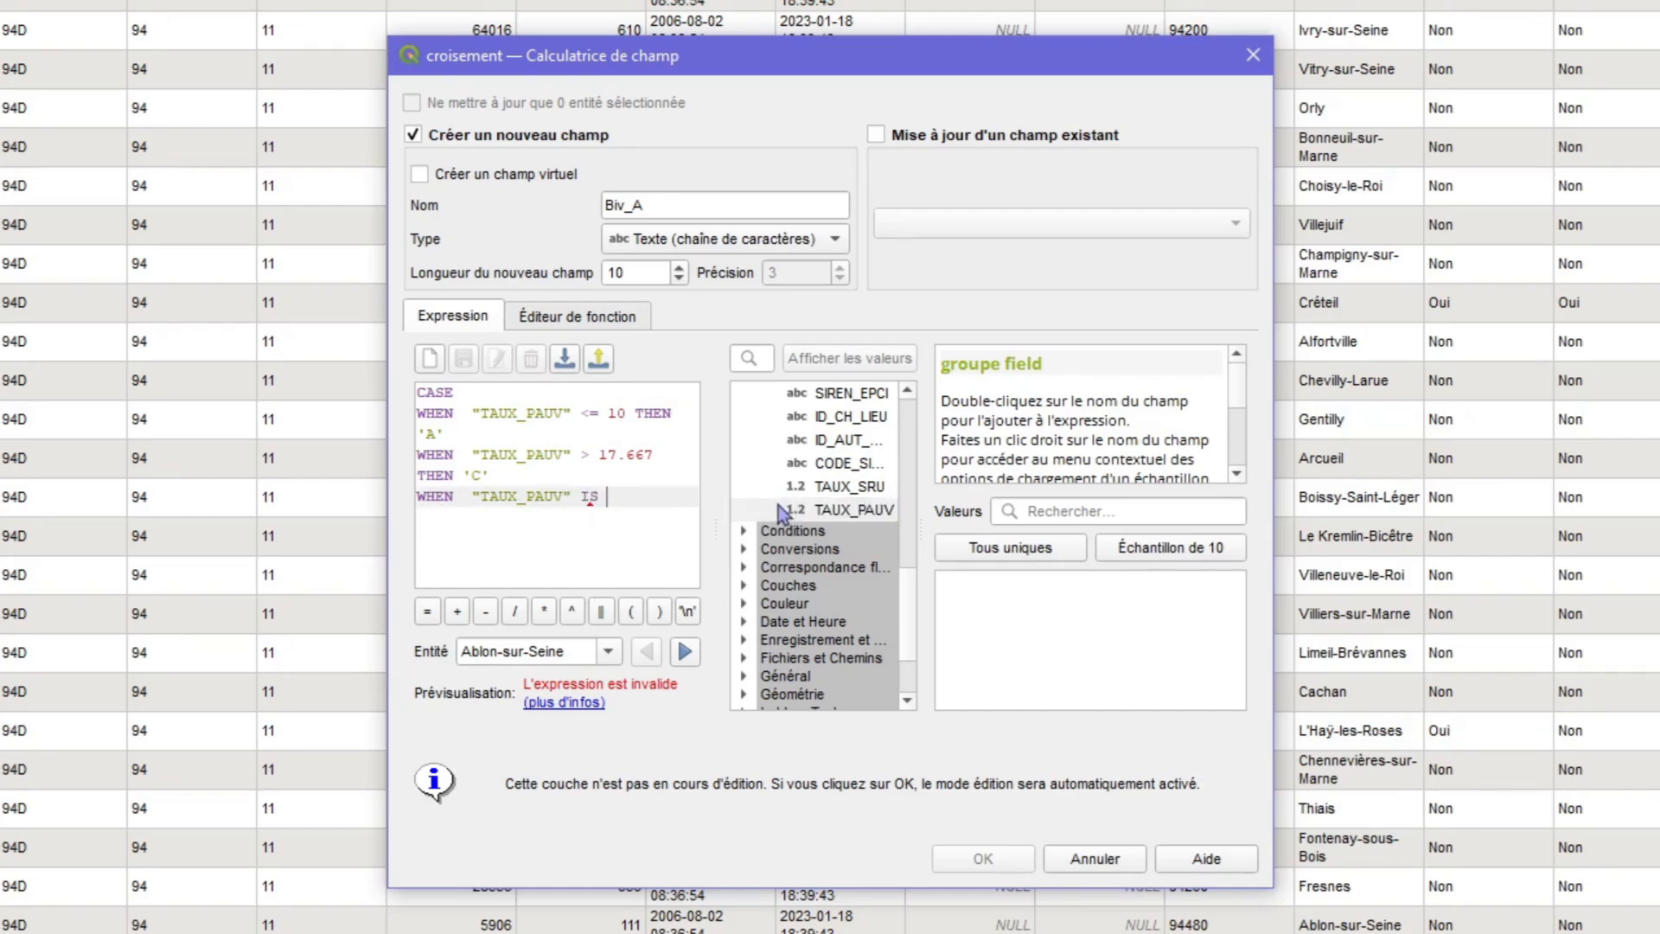
text(NULL THEN 4N)
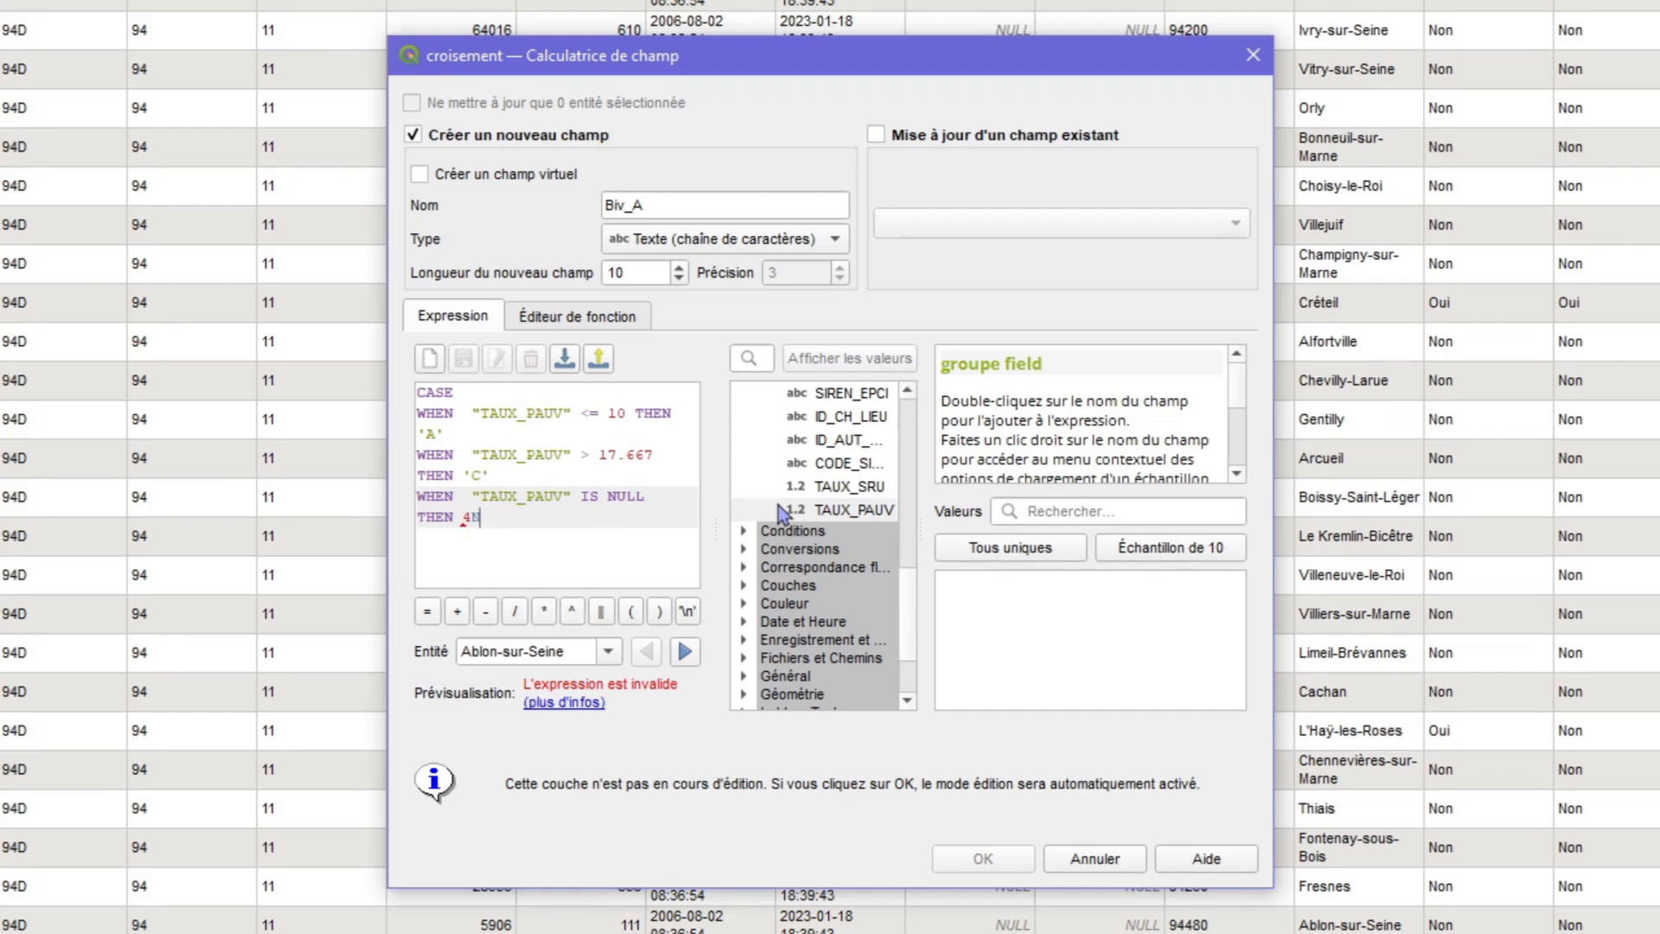
key(BackSpace)
text('NULL)
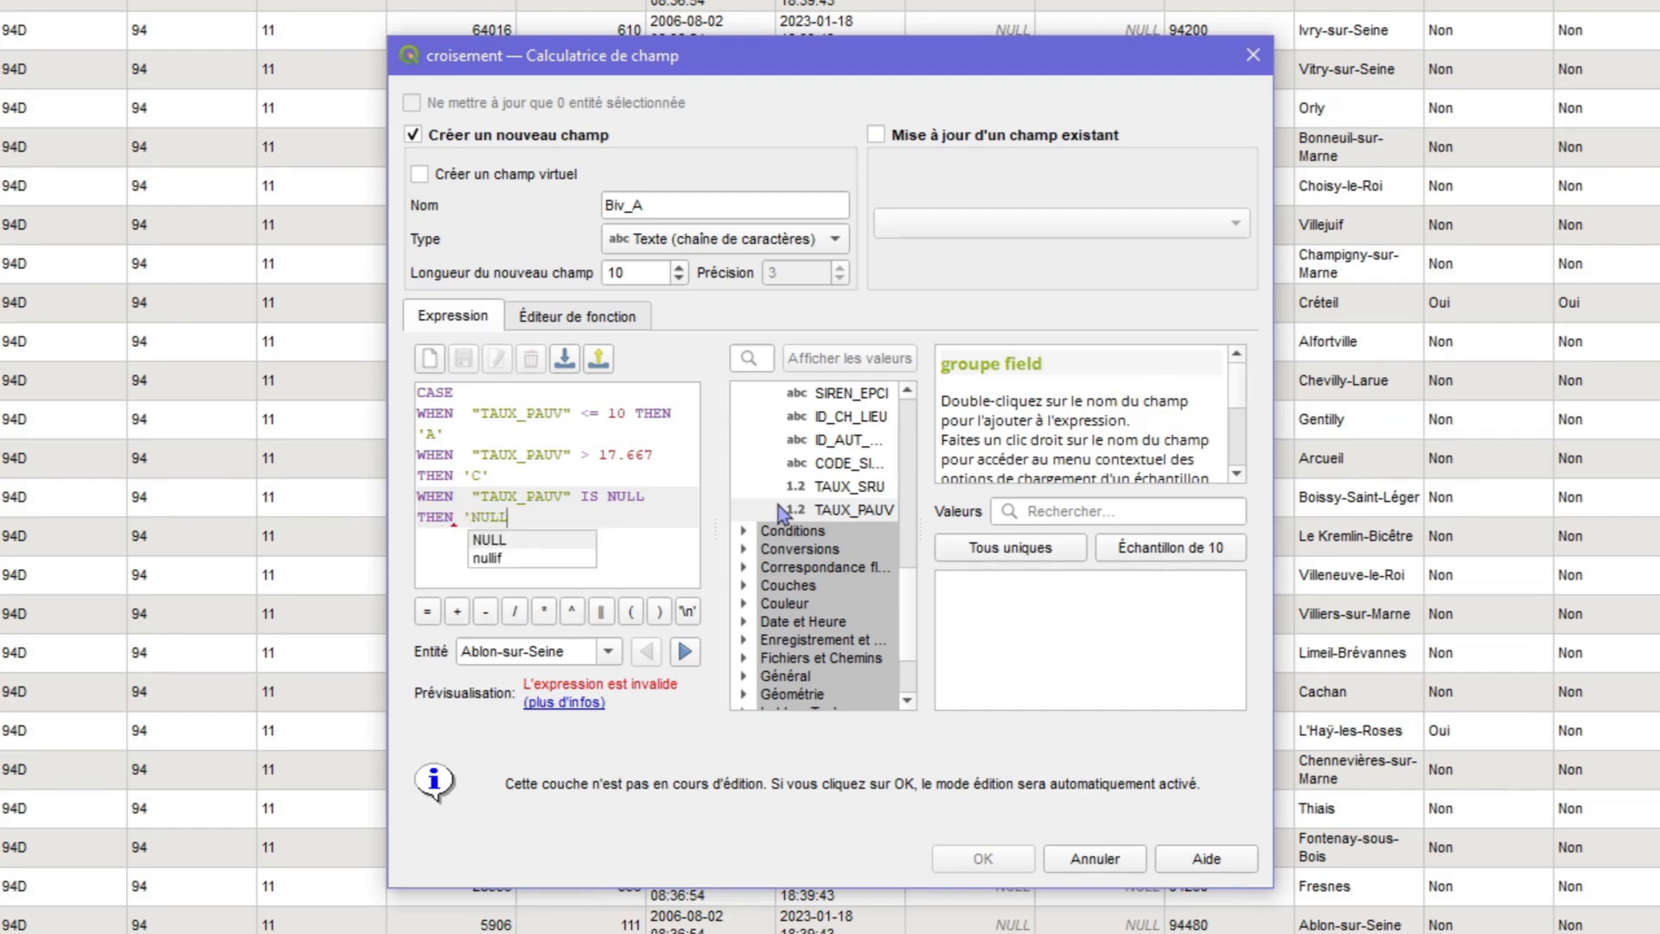
text(')
key(Return)
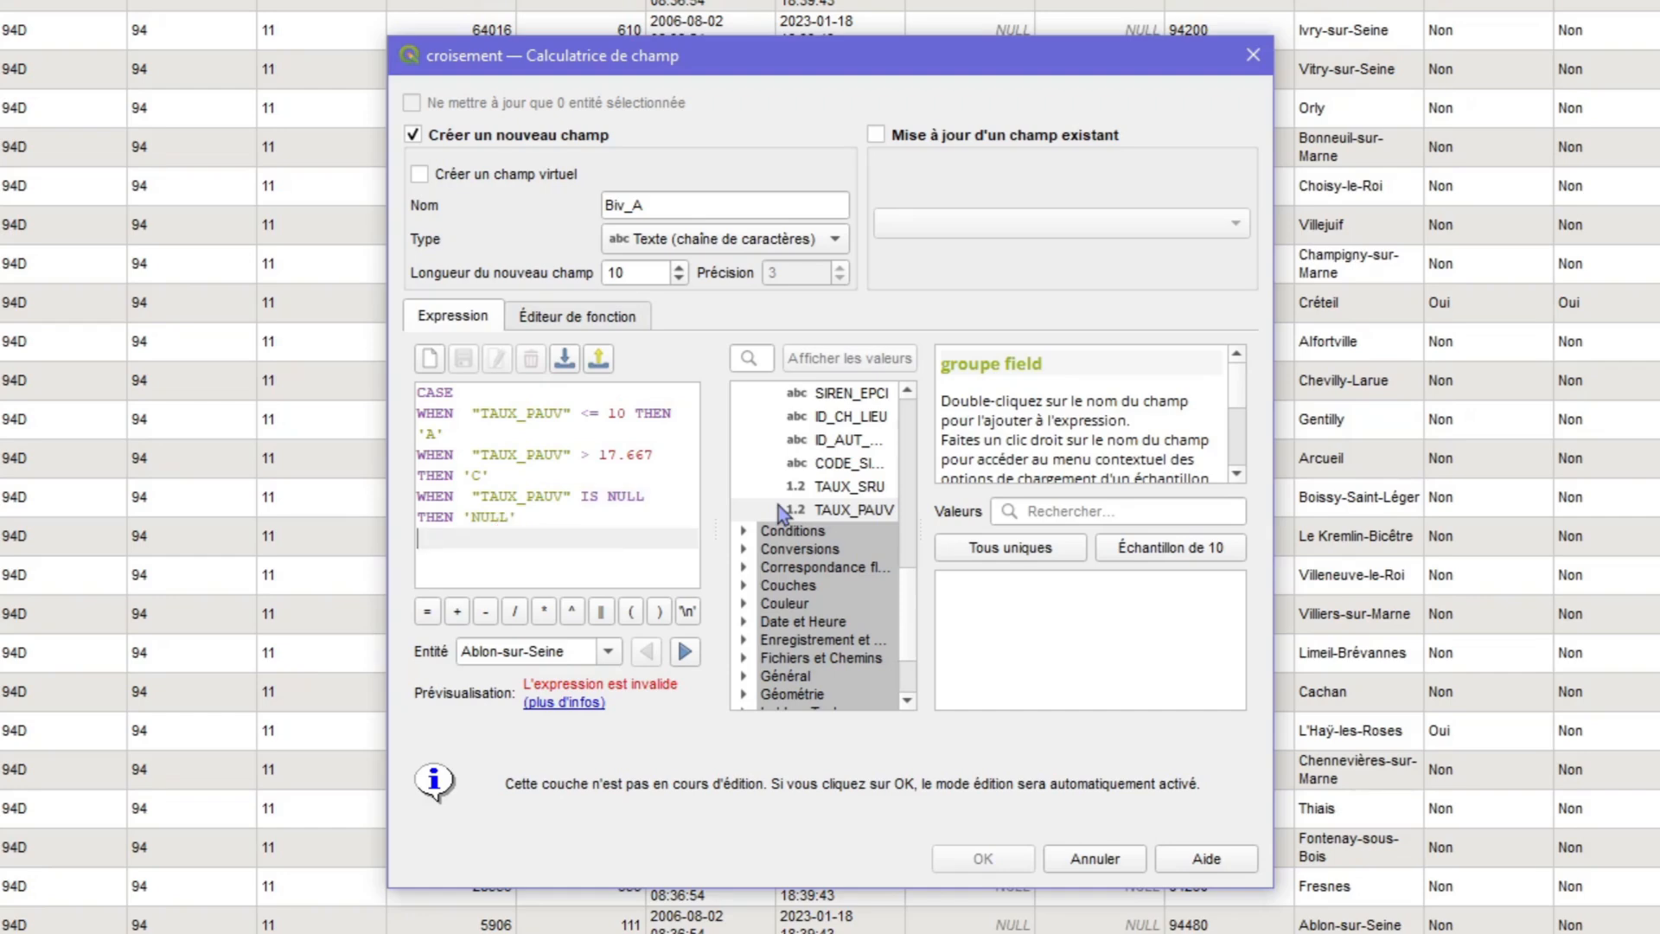
Complete the expression with ELSE 'B' and END, create the Biv_A field and check its classes against TAUX_PAUV.
text(ELSE 'B')
key(Return)
text(END)
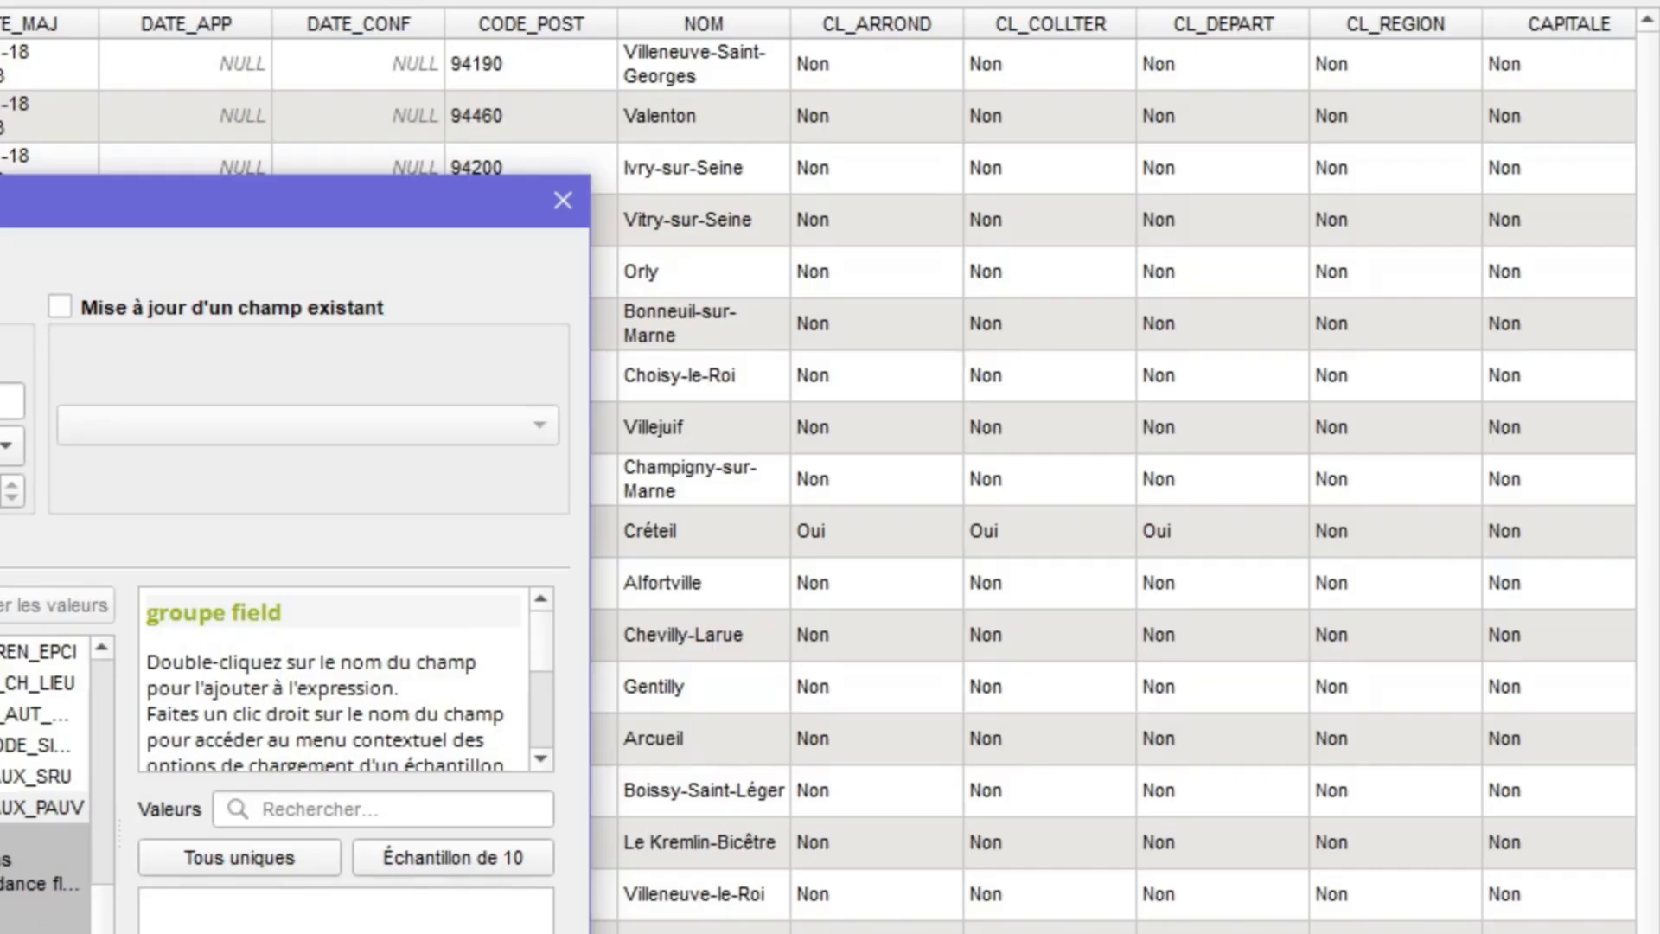
key(Return)
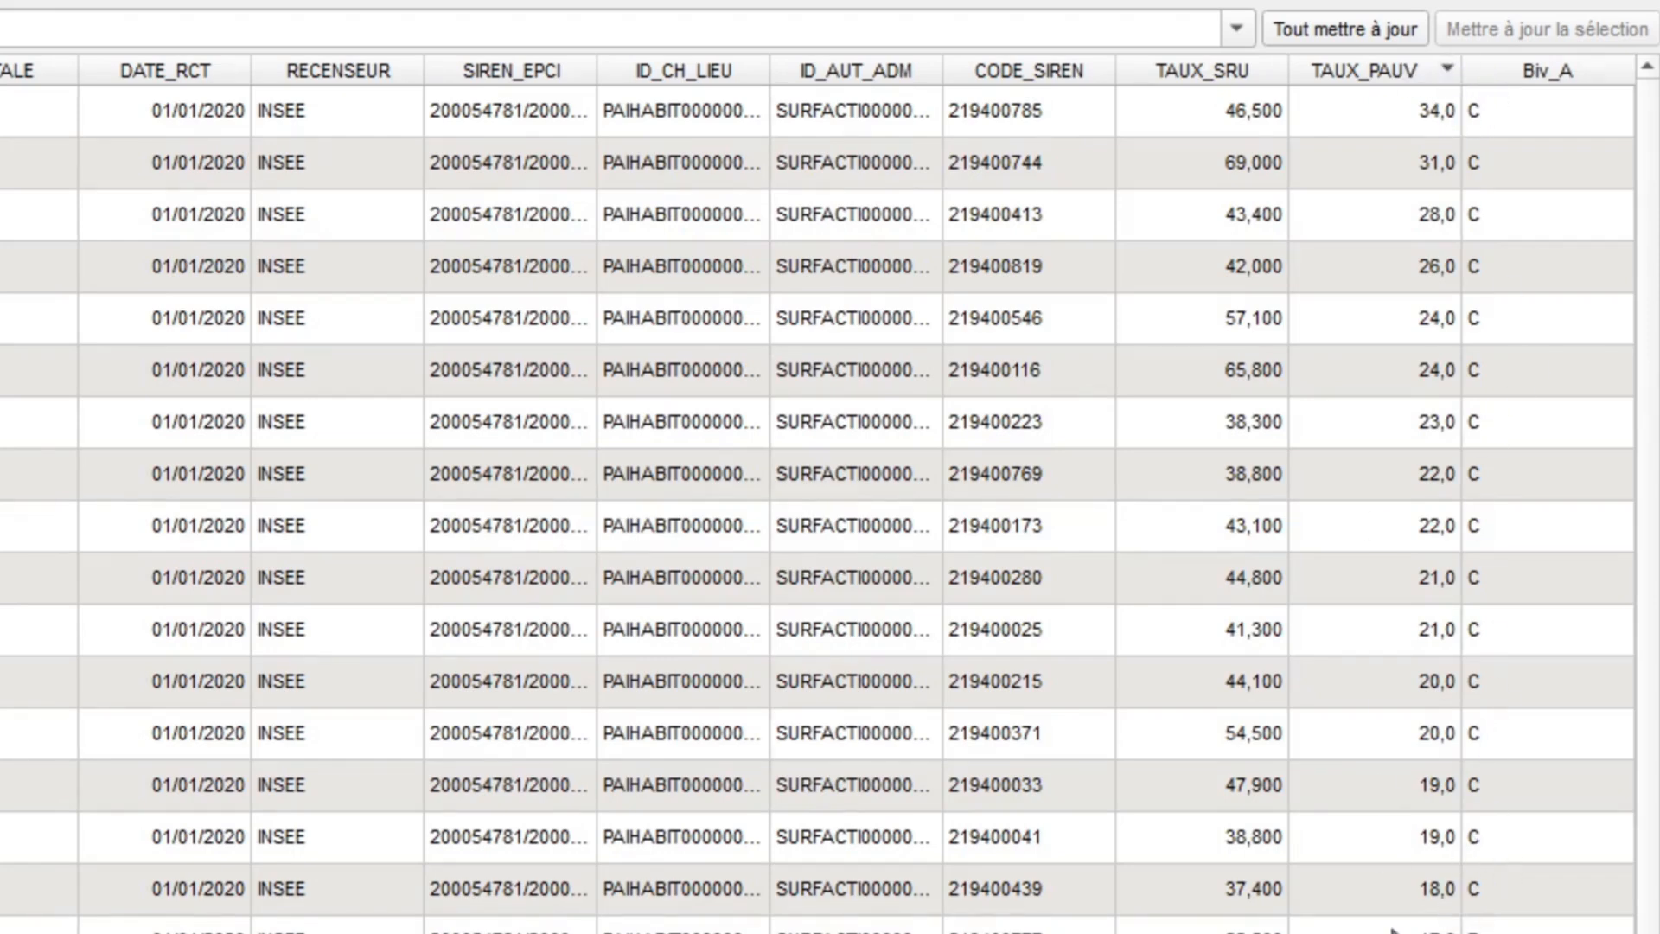
scroll(1380, 531, down, 5)
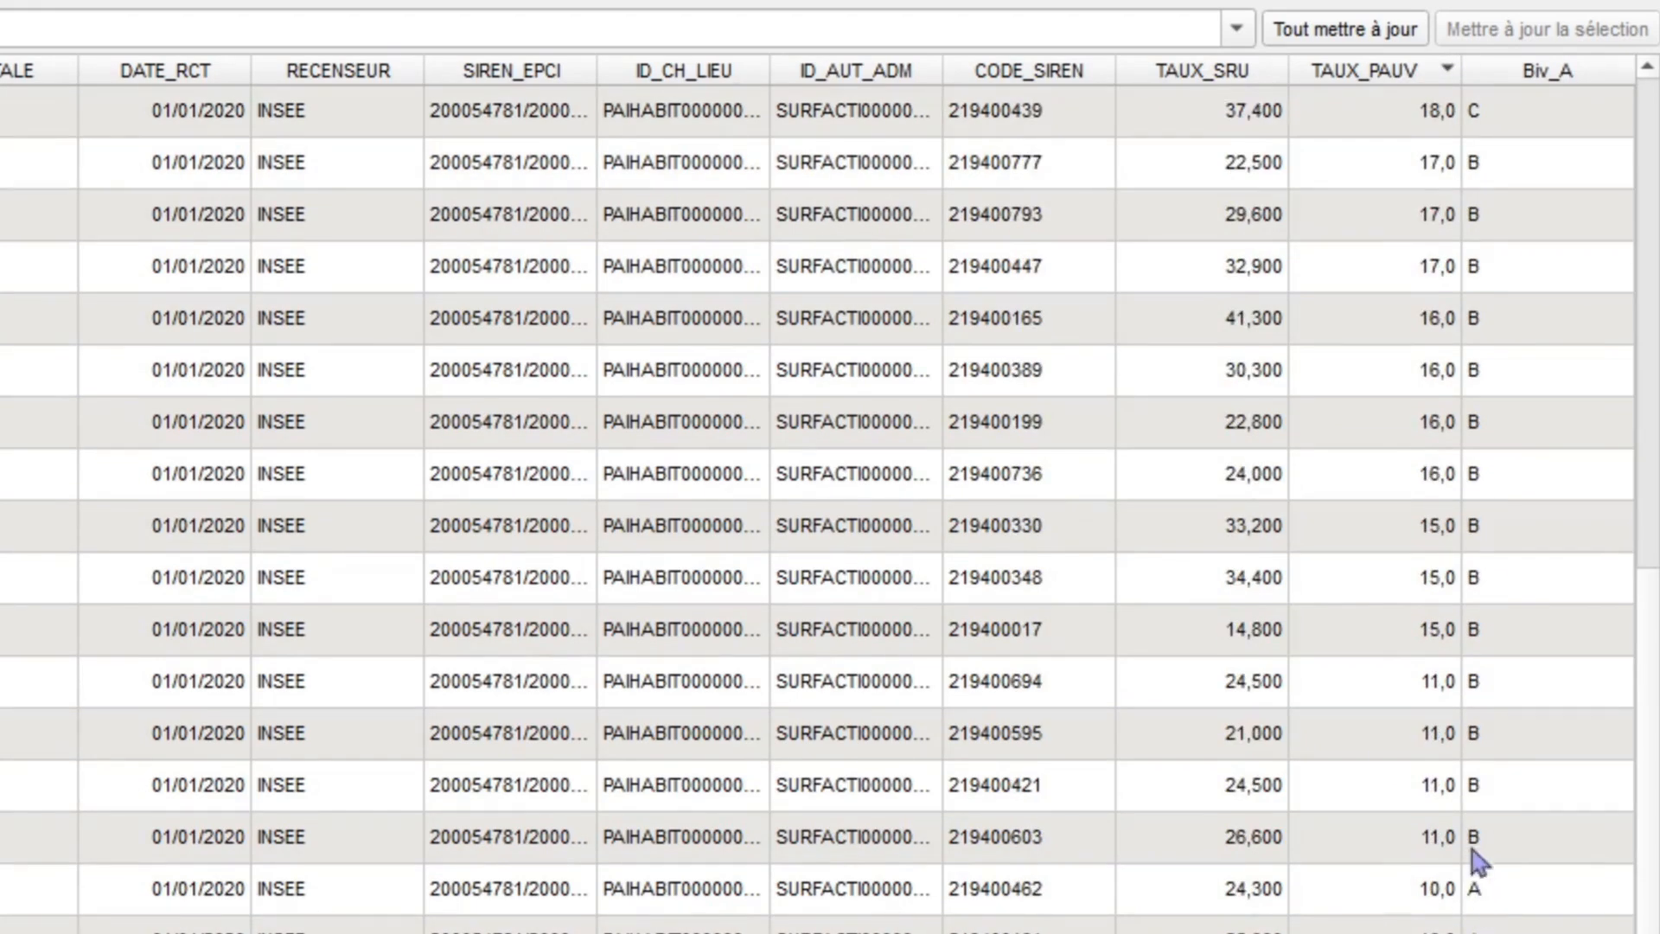
scroll(1567, 752, up, 5)
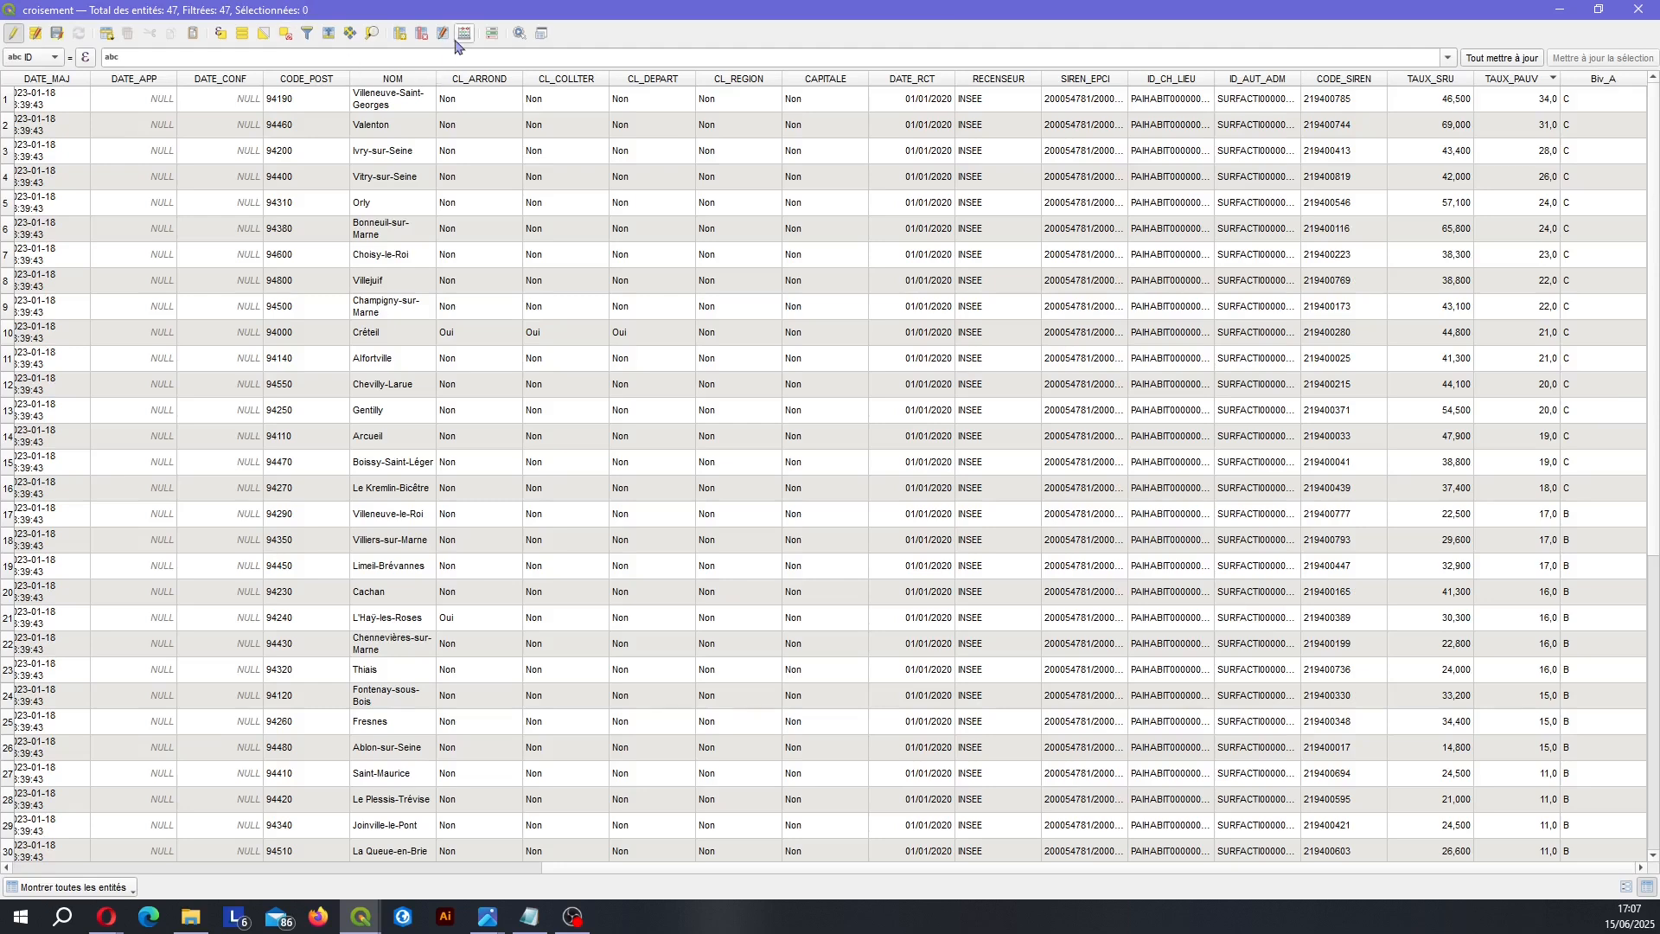
Open the field calculator again and define a new text field (Texte, chaîne de caractères) named Biv_1.
click(463, 37)
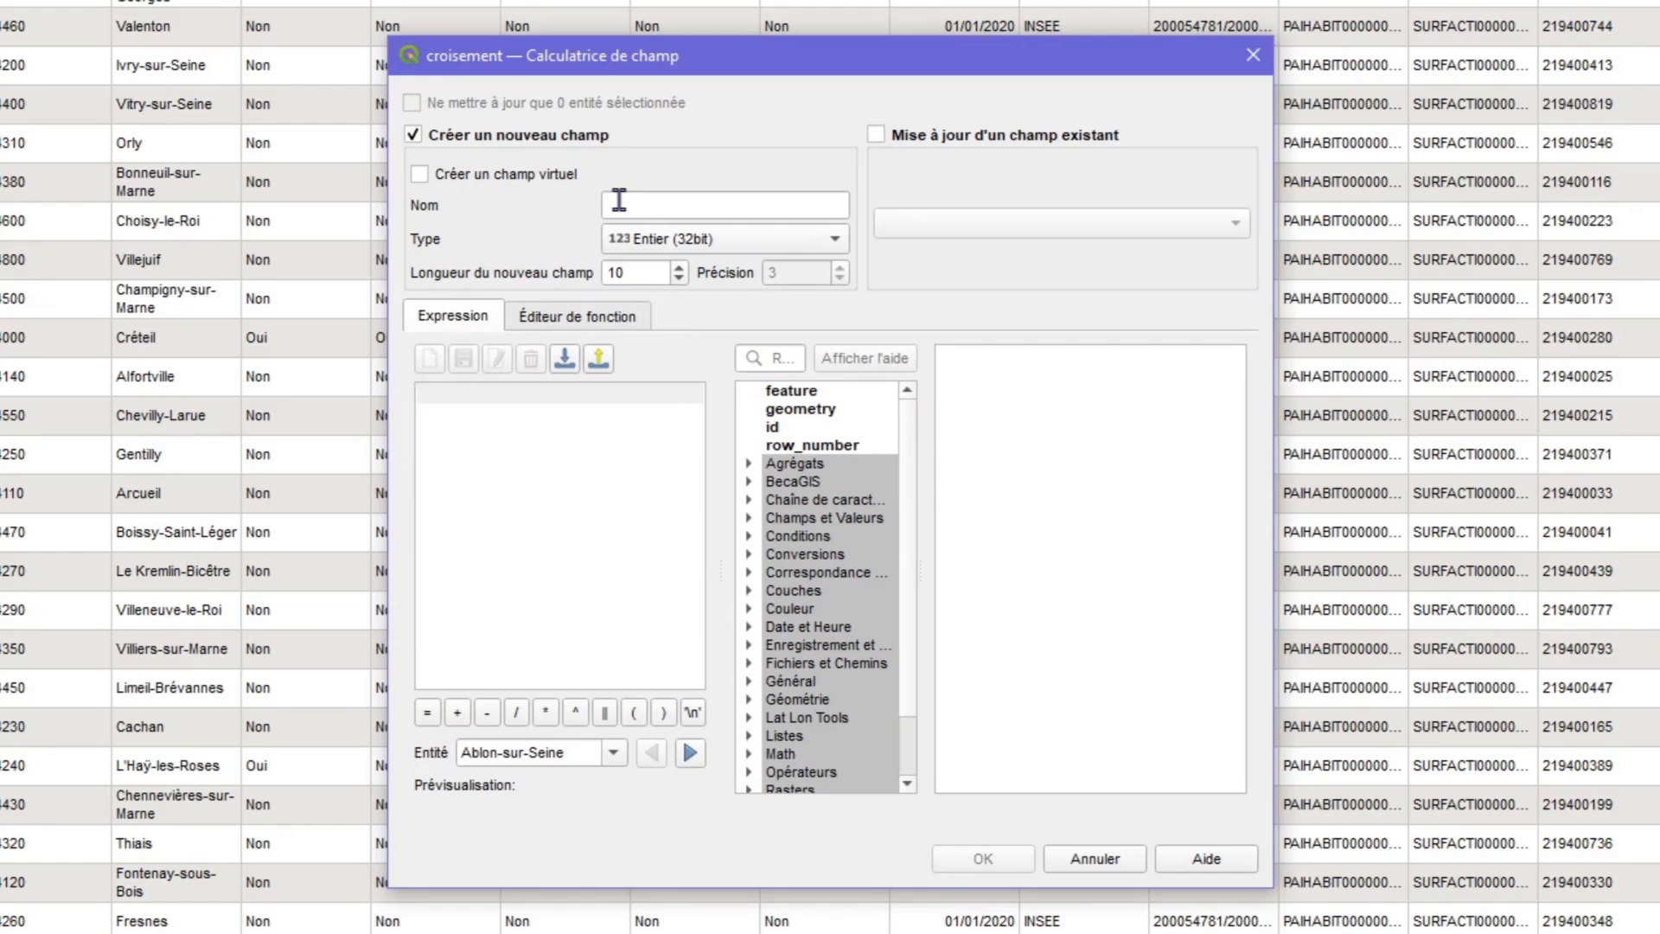
click(688, 240)
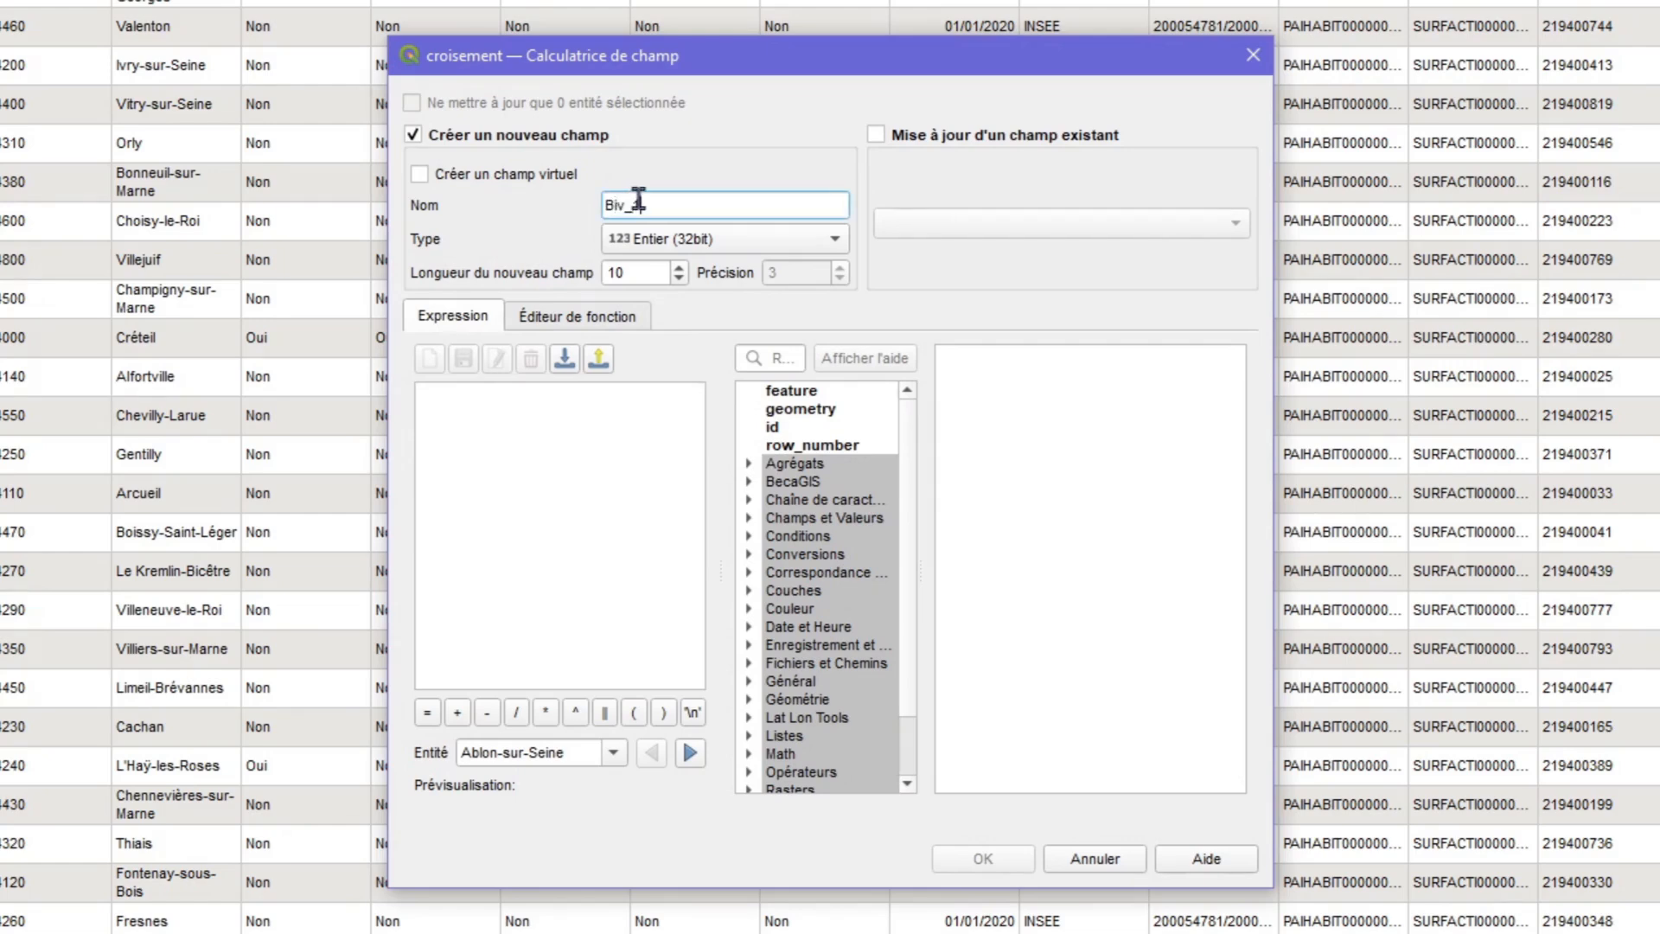
text(Biv_1)
click(640, 242)
click(663, 328)
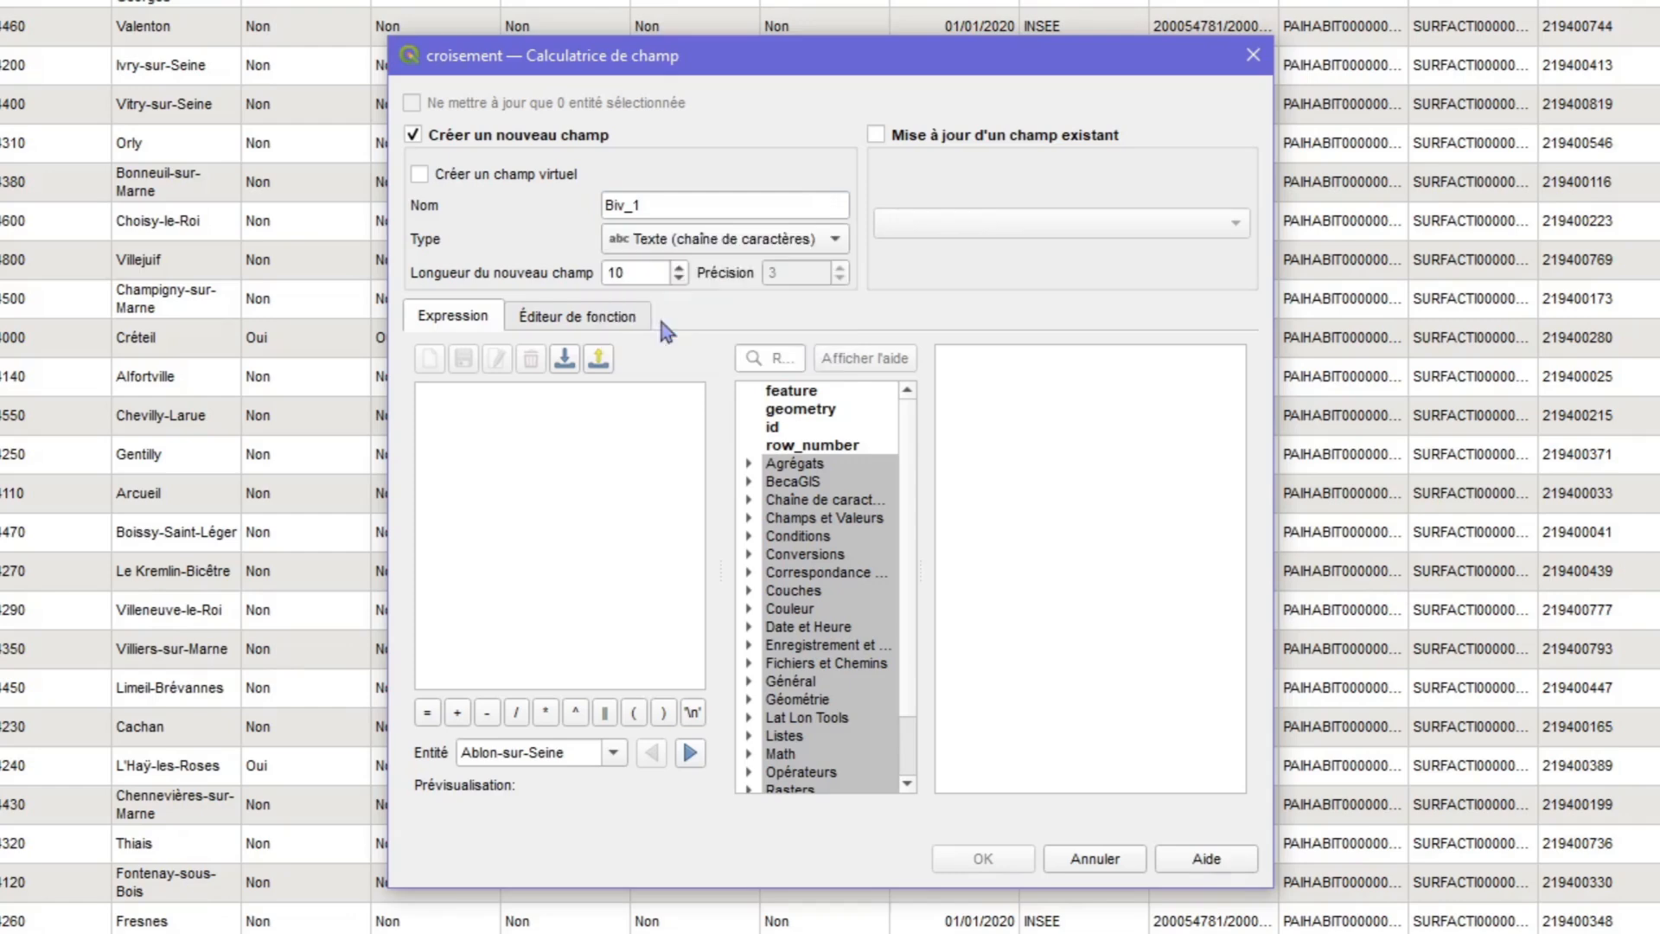
Start a CASE expression for Biv_1 that returns '1' when "TAUX_SRU" <= 22.30.
click(610, 453)
text(CASE)
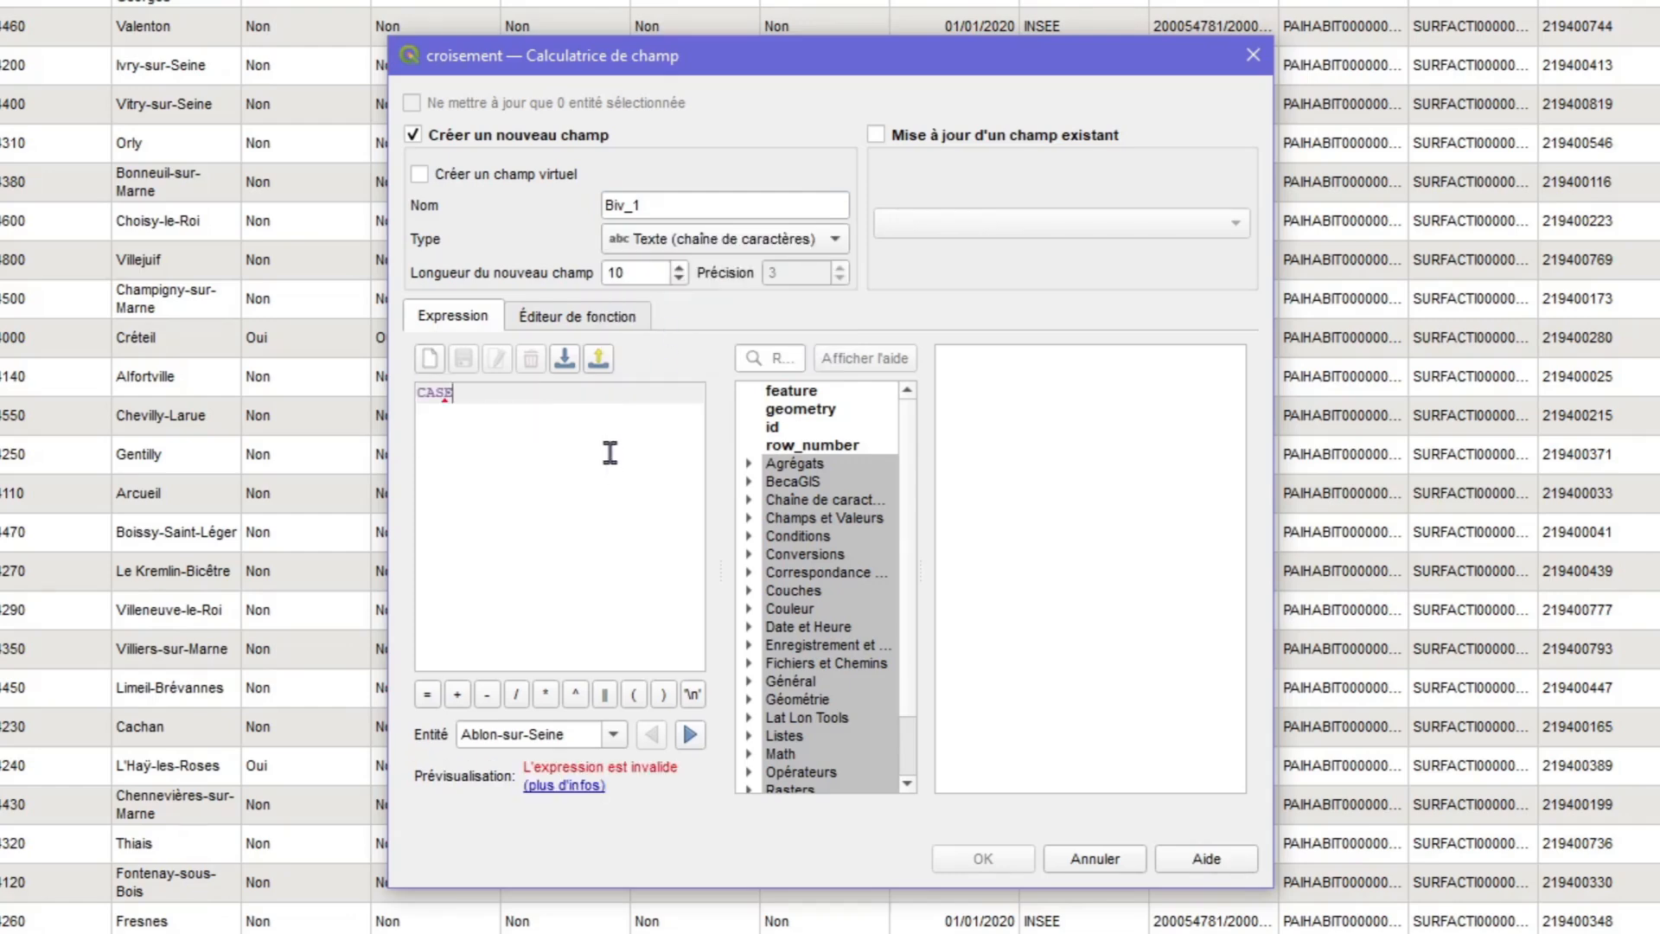
key(Return)
text(WHEN)
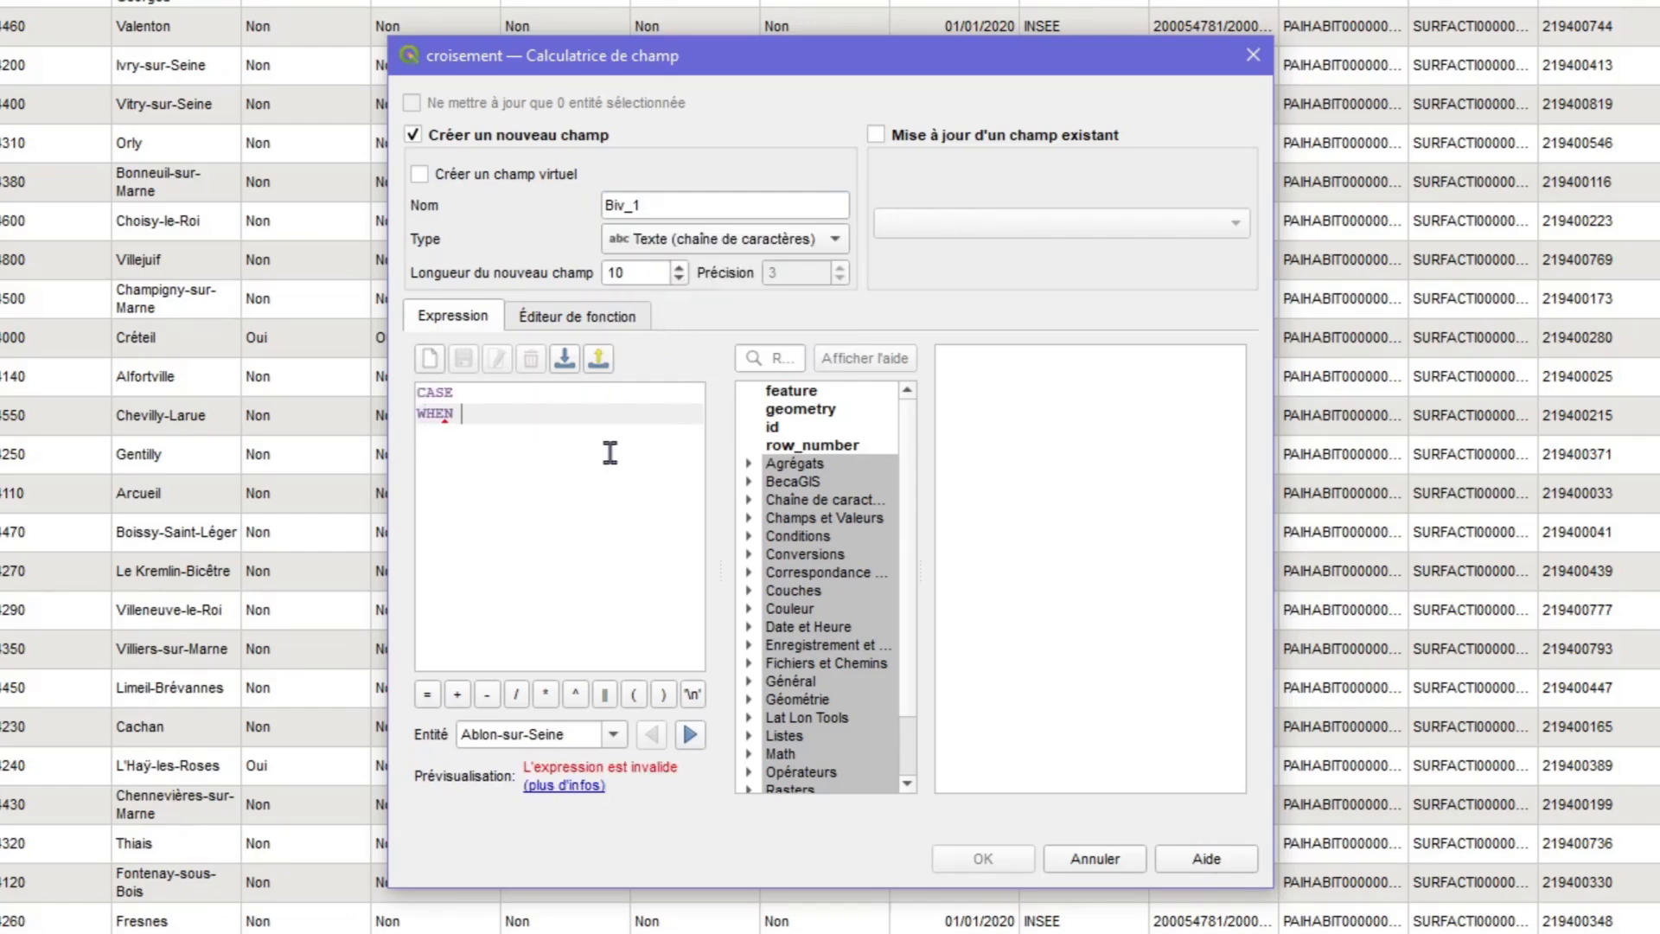
click(748, 517)
scroll(802, 653, down, 7)
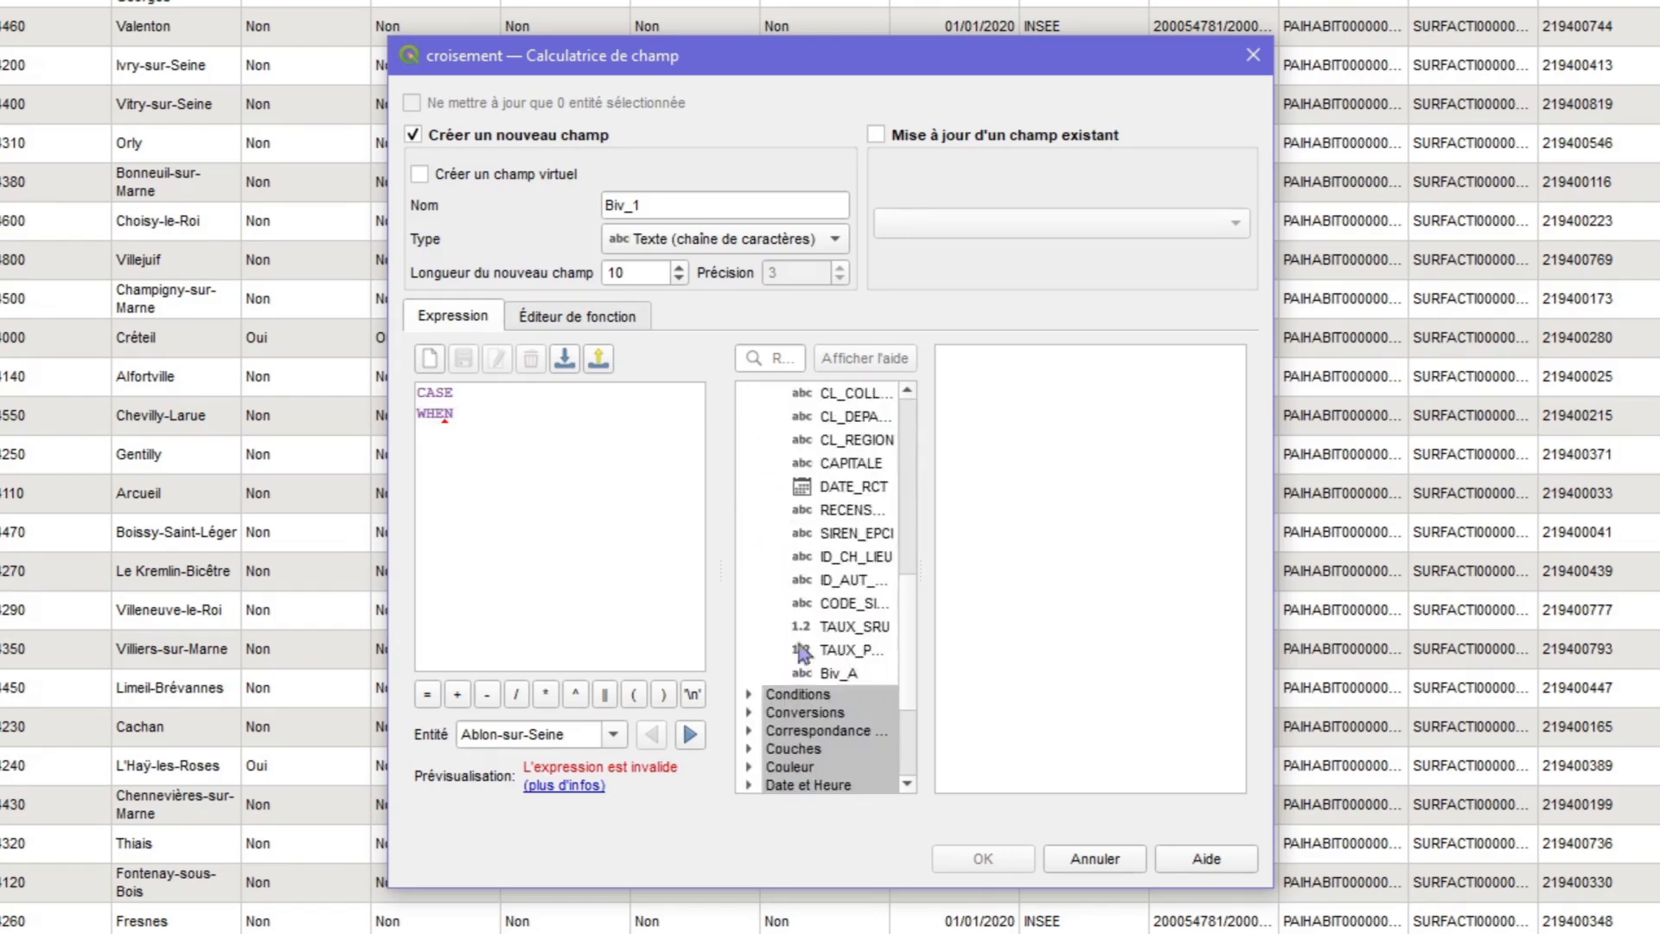
double_click(843, 626)
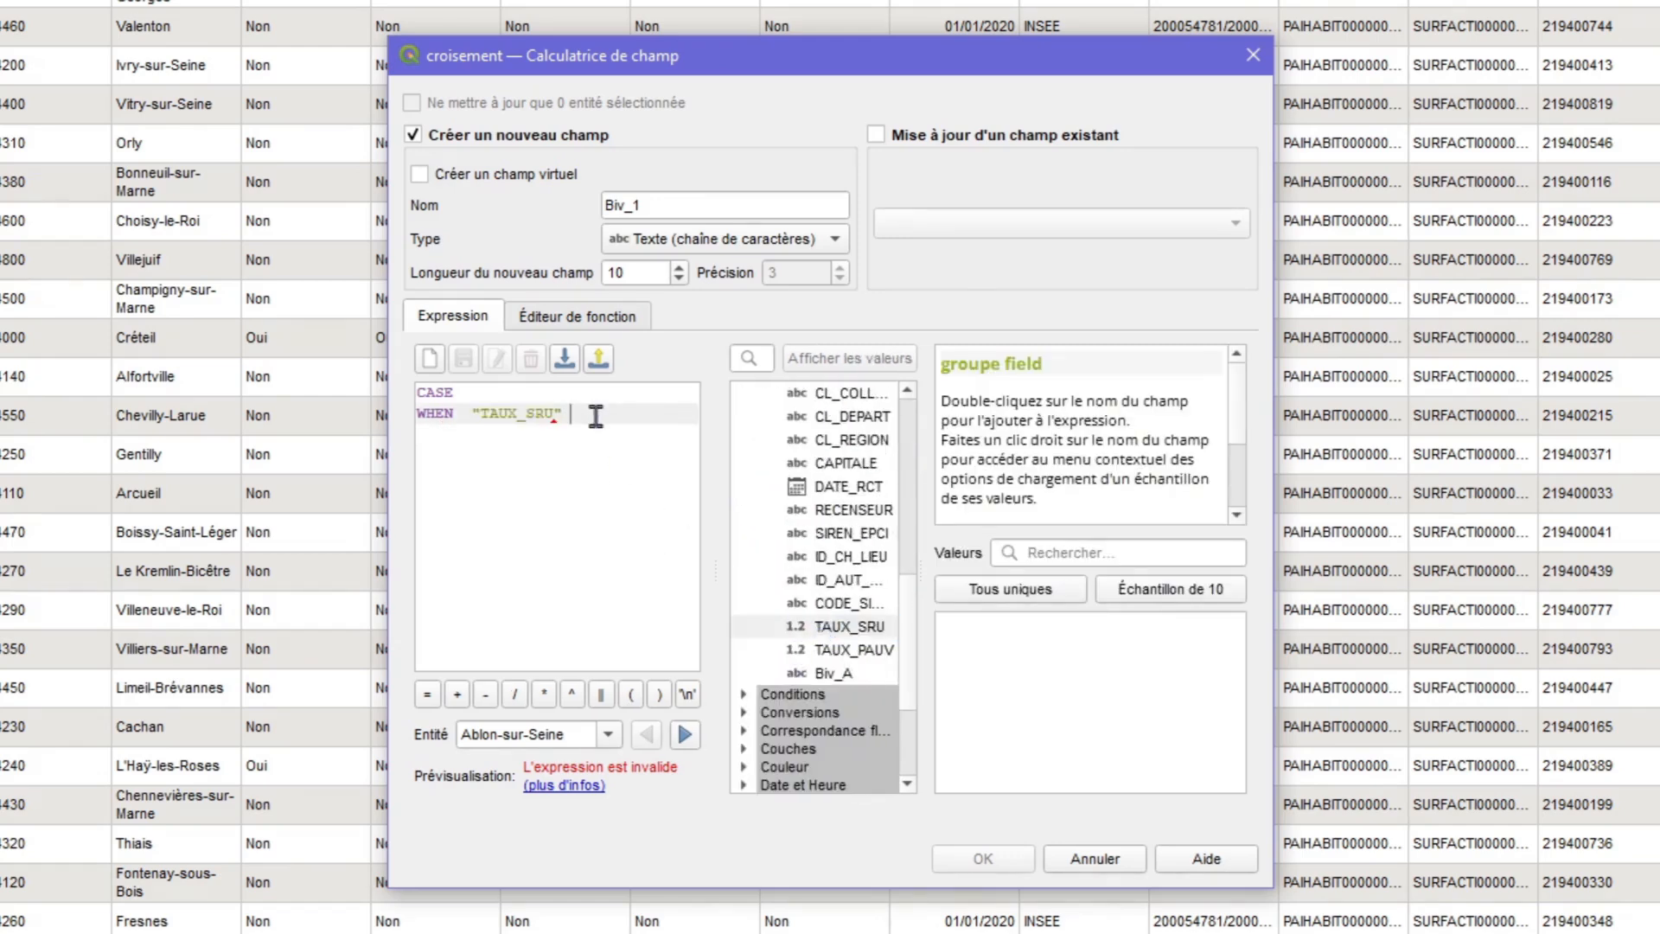
text(<=)
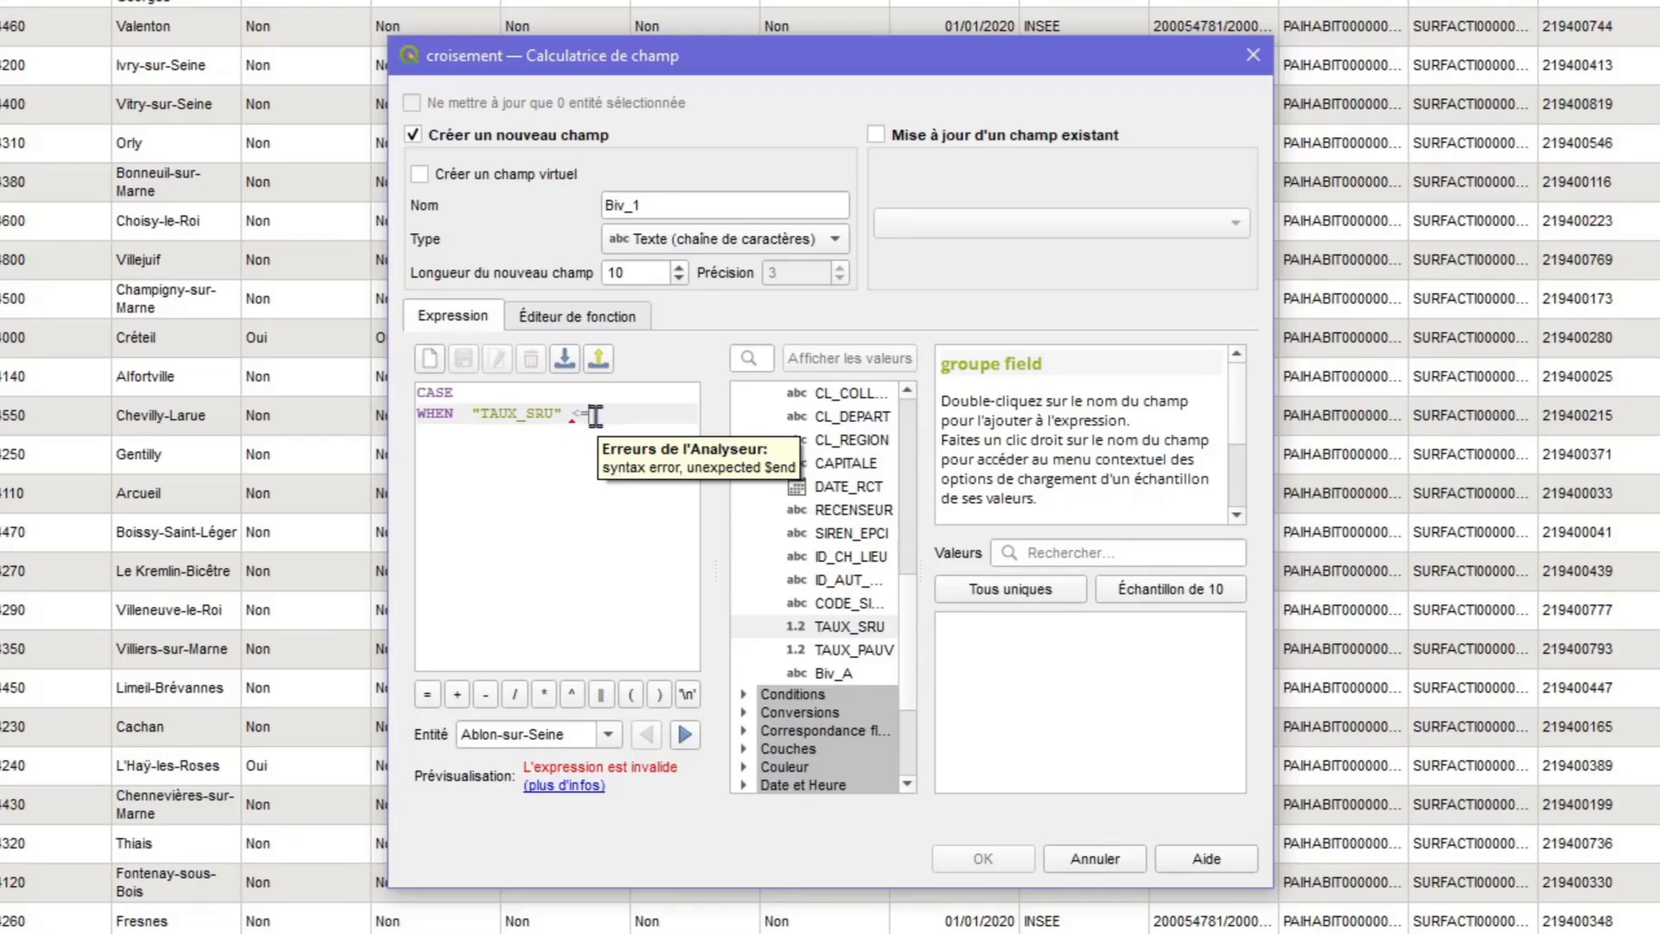
text( 22.30)
key(Return)
text(THEN '1')
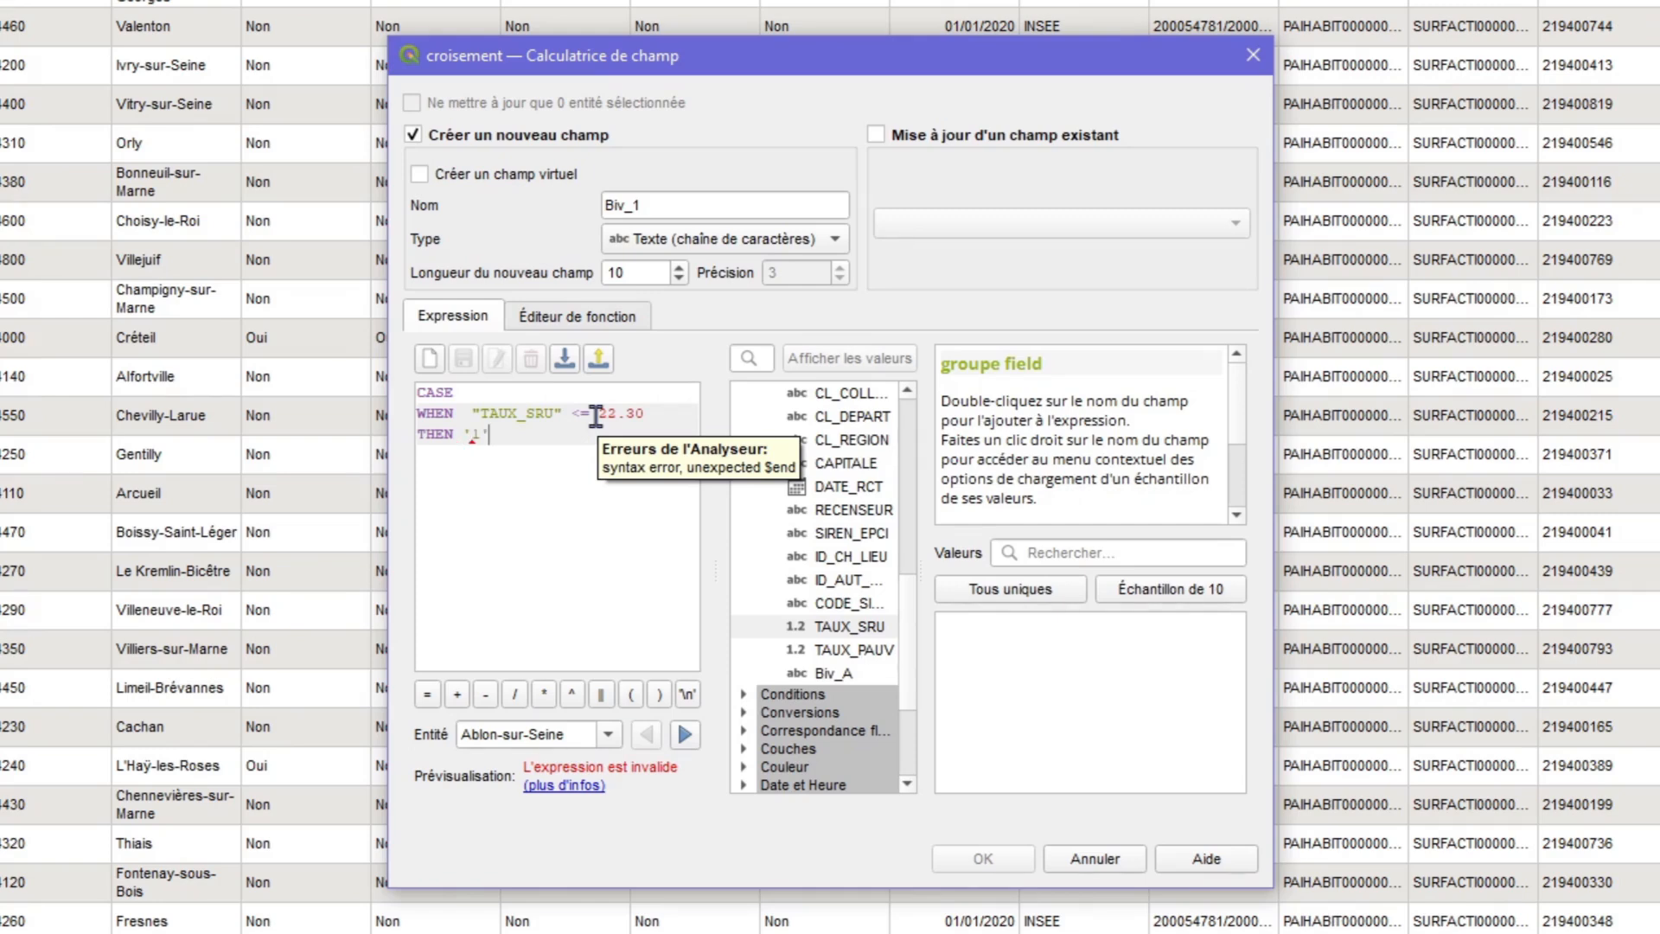
key(Return)
Add a WHEN condition to the Biv_1 expression that returns '3' when "TAUX_SRU" > 38.
text(WHEN)
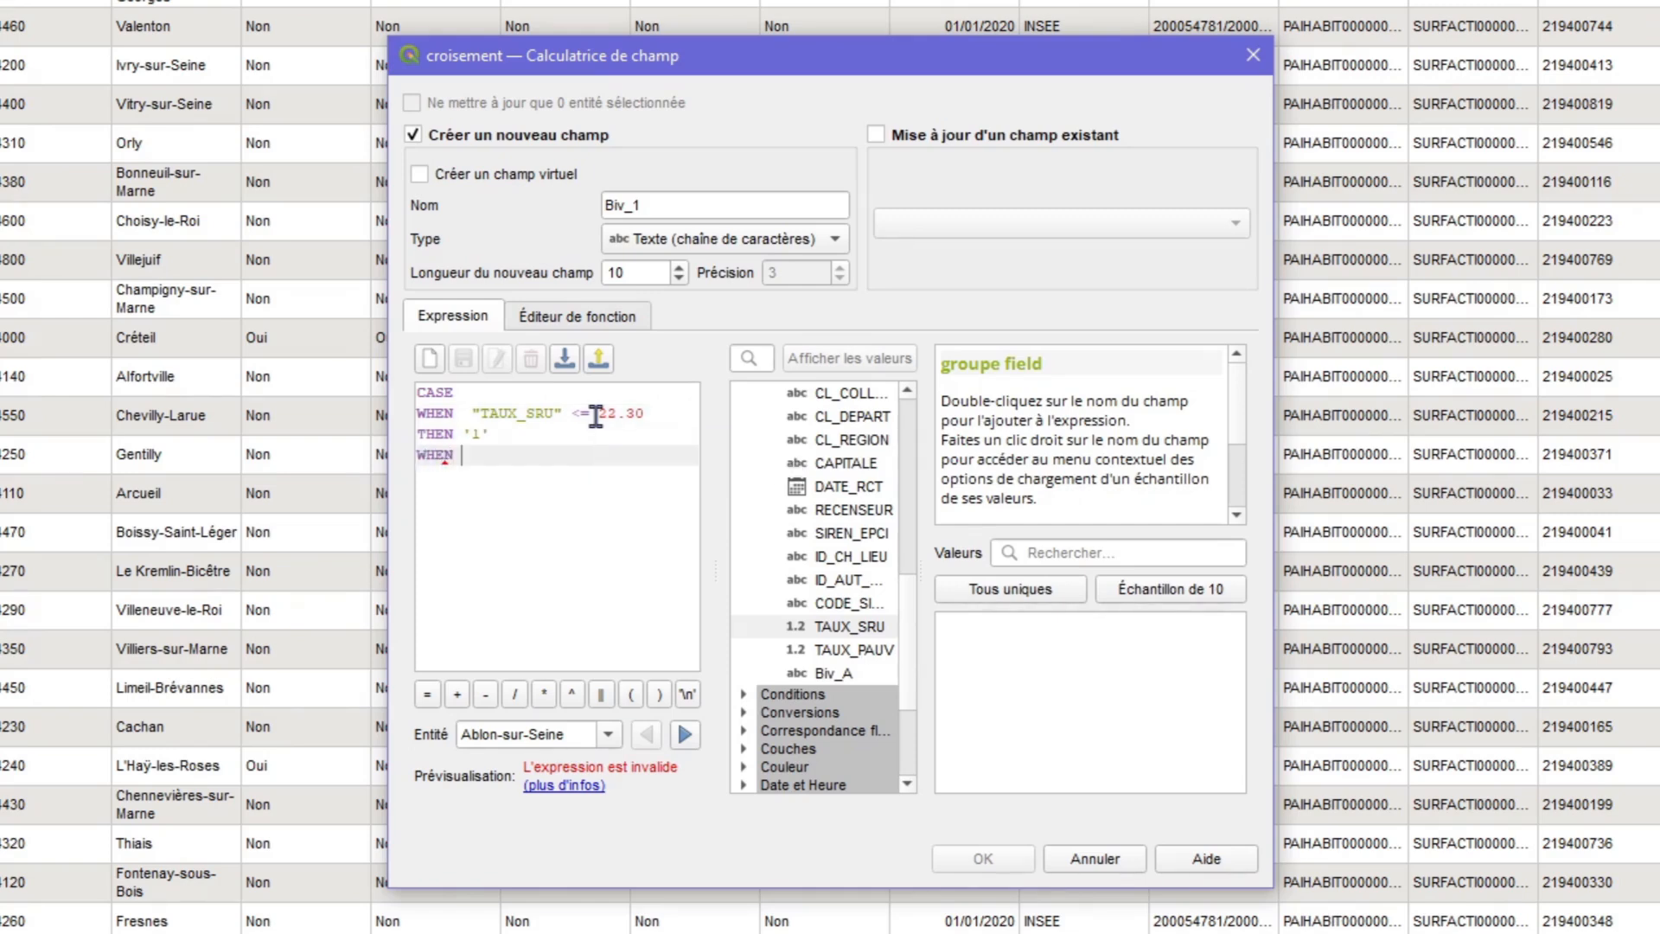
double_click(790, 627)
text(> 38 THEN '3')
key(Return)
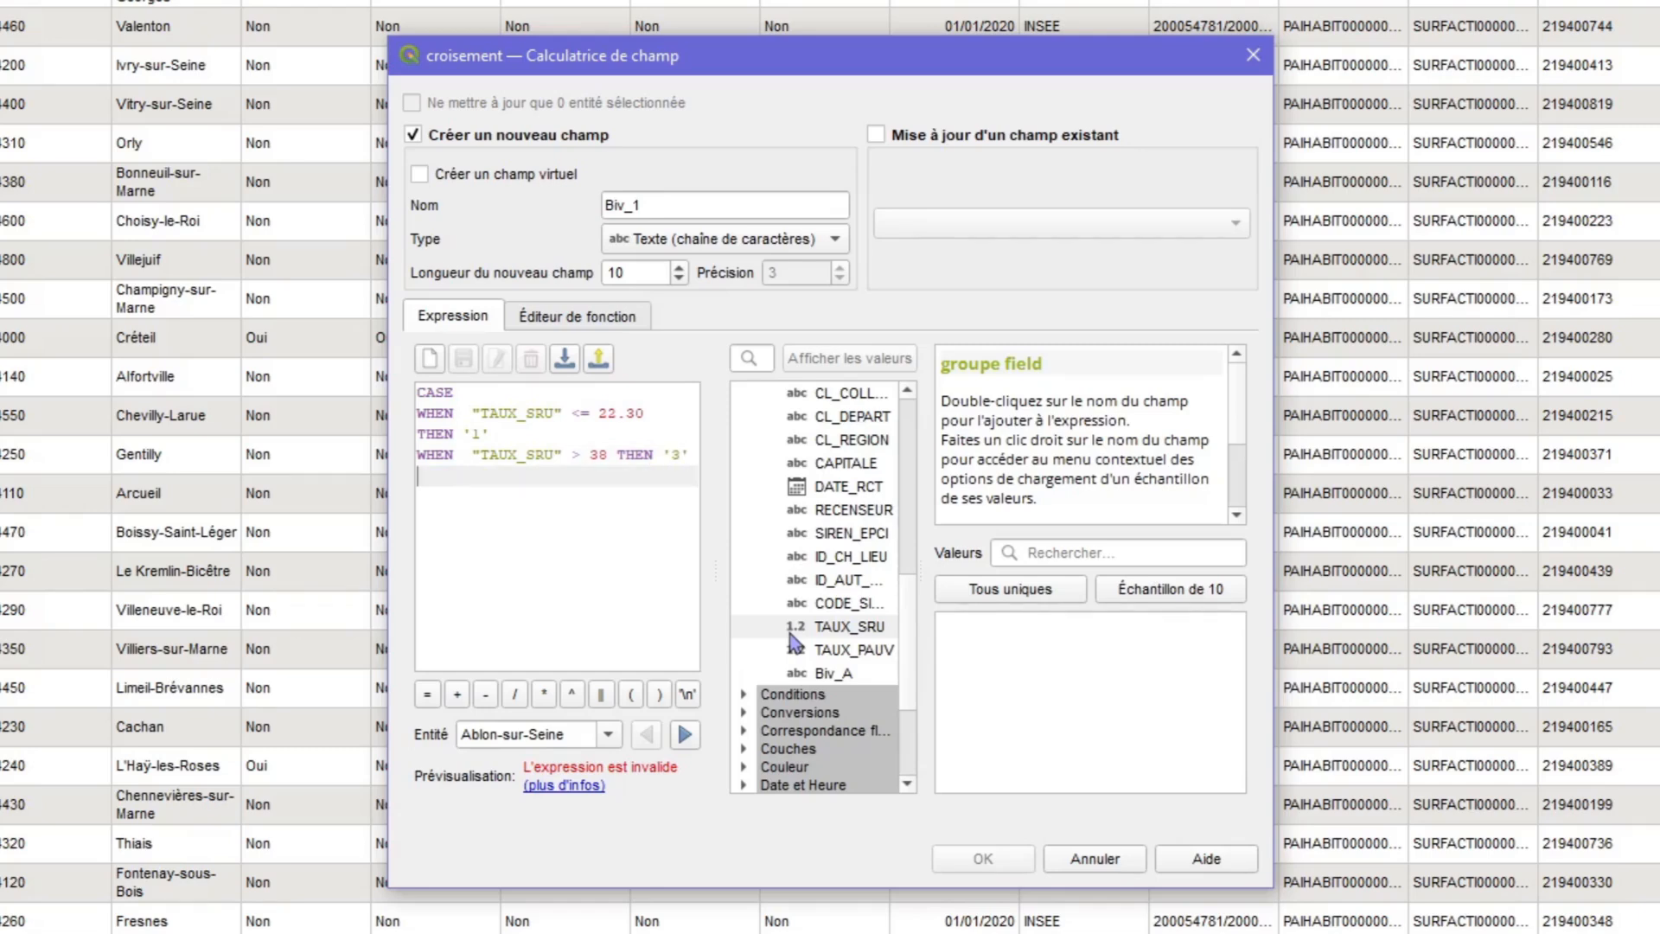
Add a WHEN condition to the Biv_1 expression that returns 'NULL' when "TAUX_SRU" IS NULL.
text(WHEN)
double_click(792, 632)
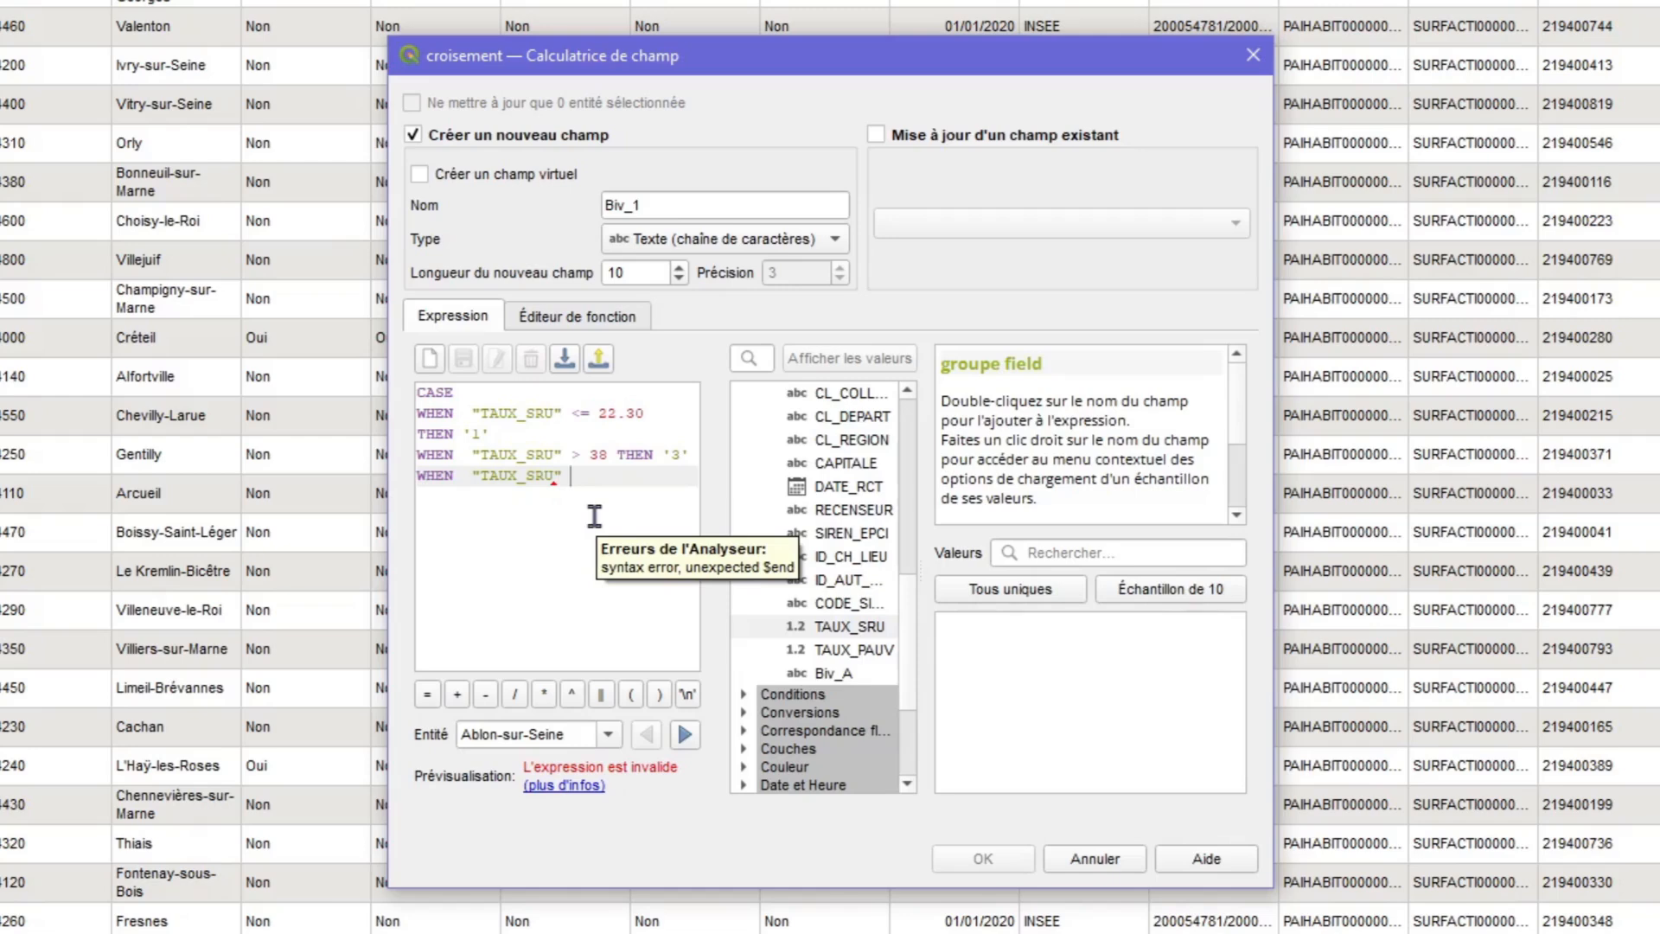
text(IS NULL T)
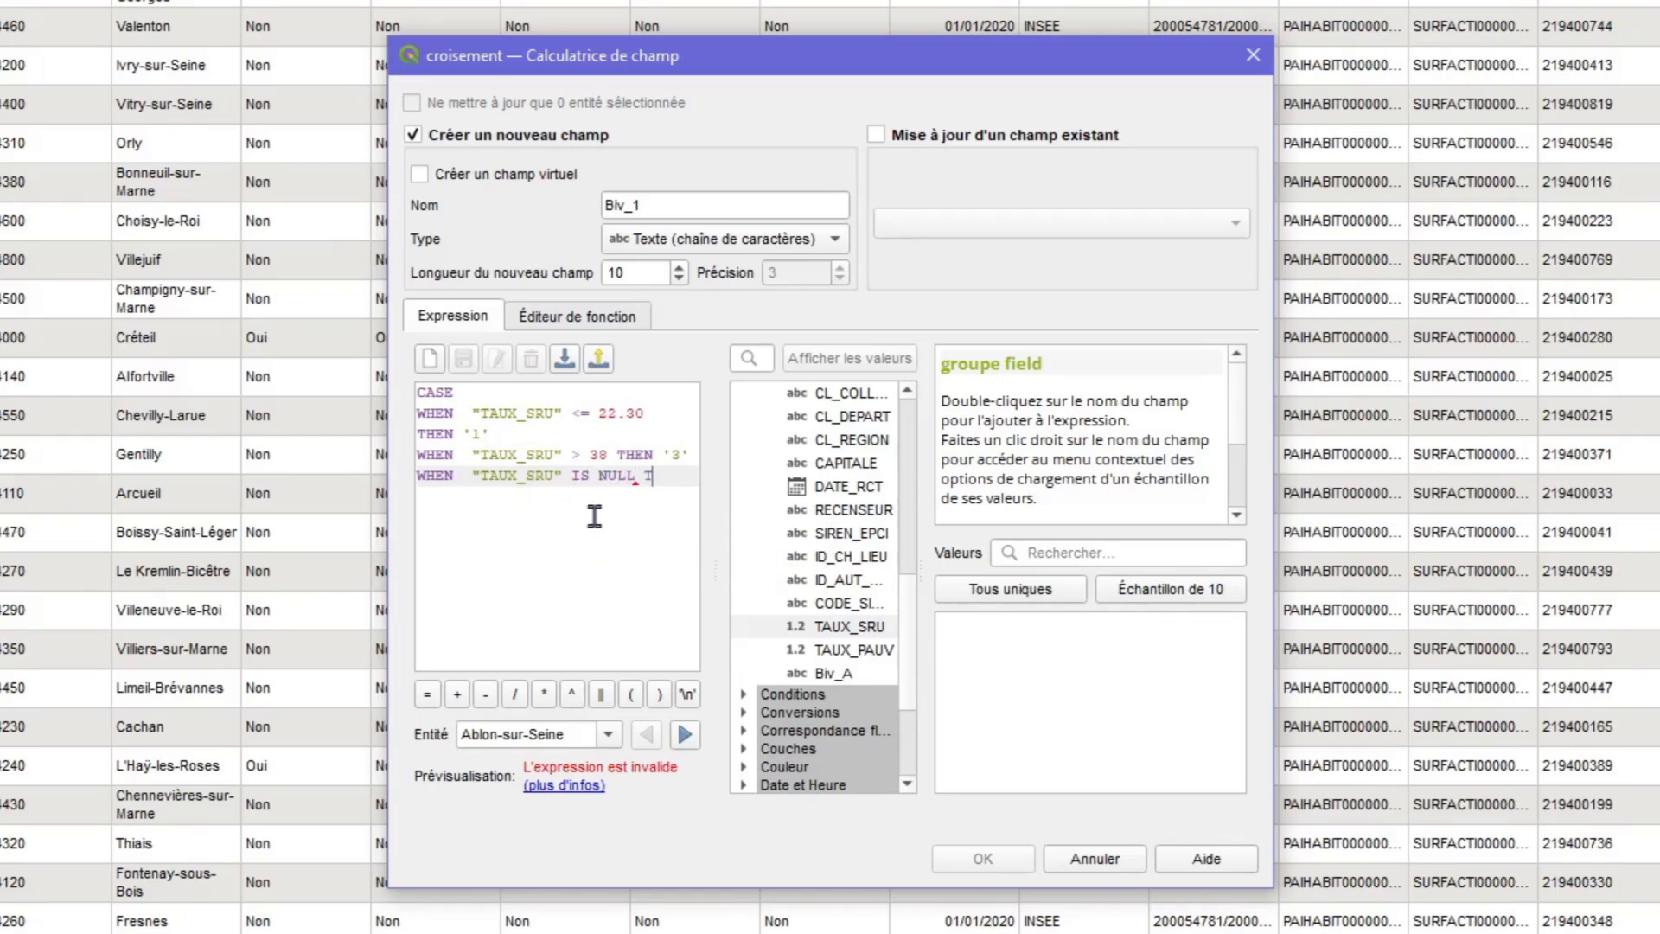
text(HEN)
key(Return)
text(')
text(NULL)
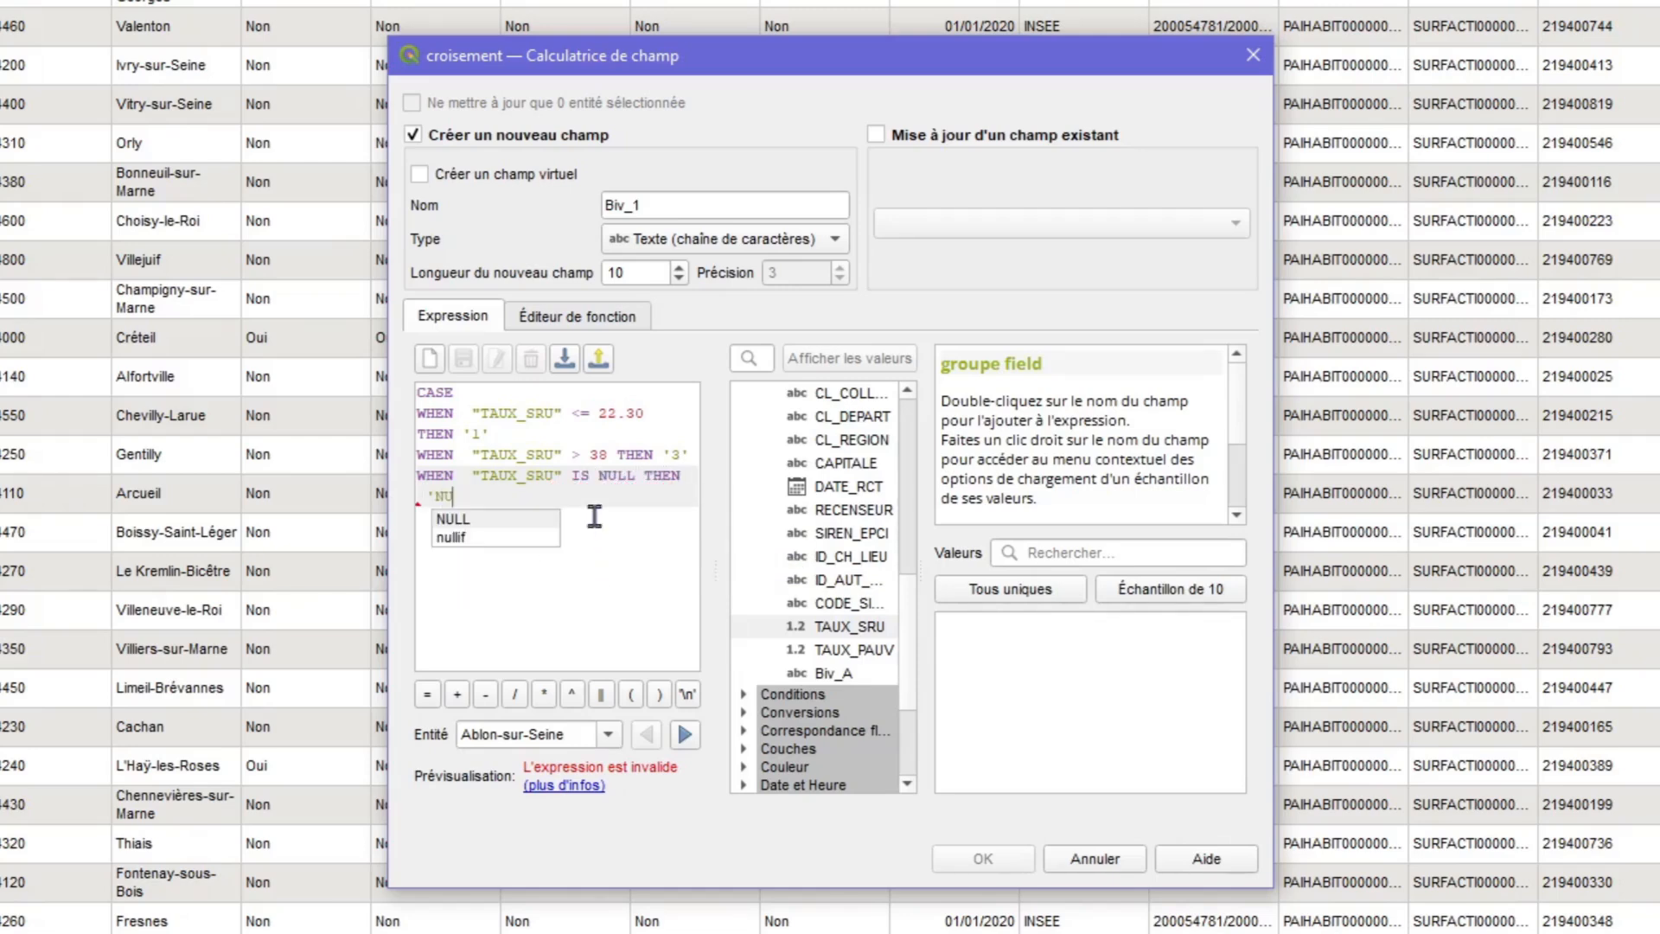
text(')
key(Return)
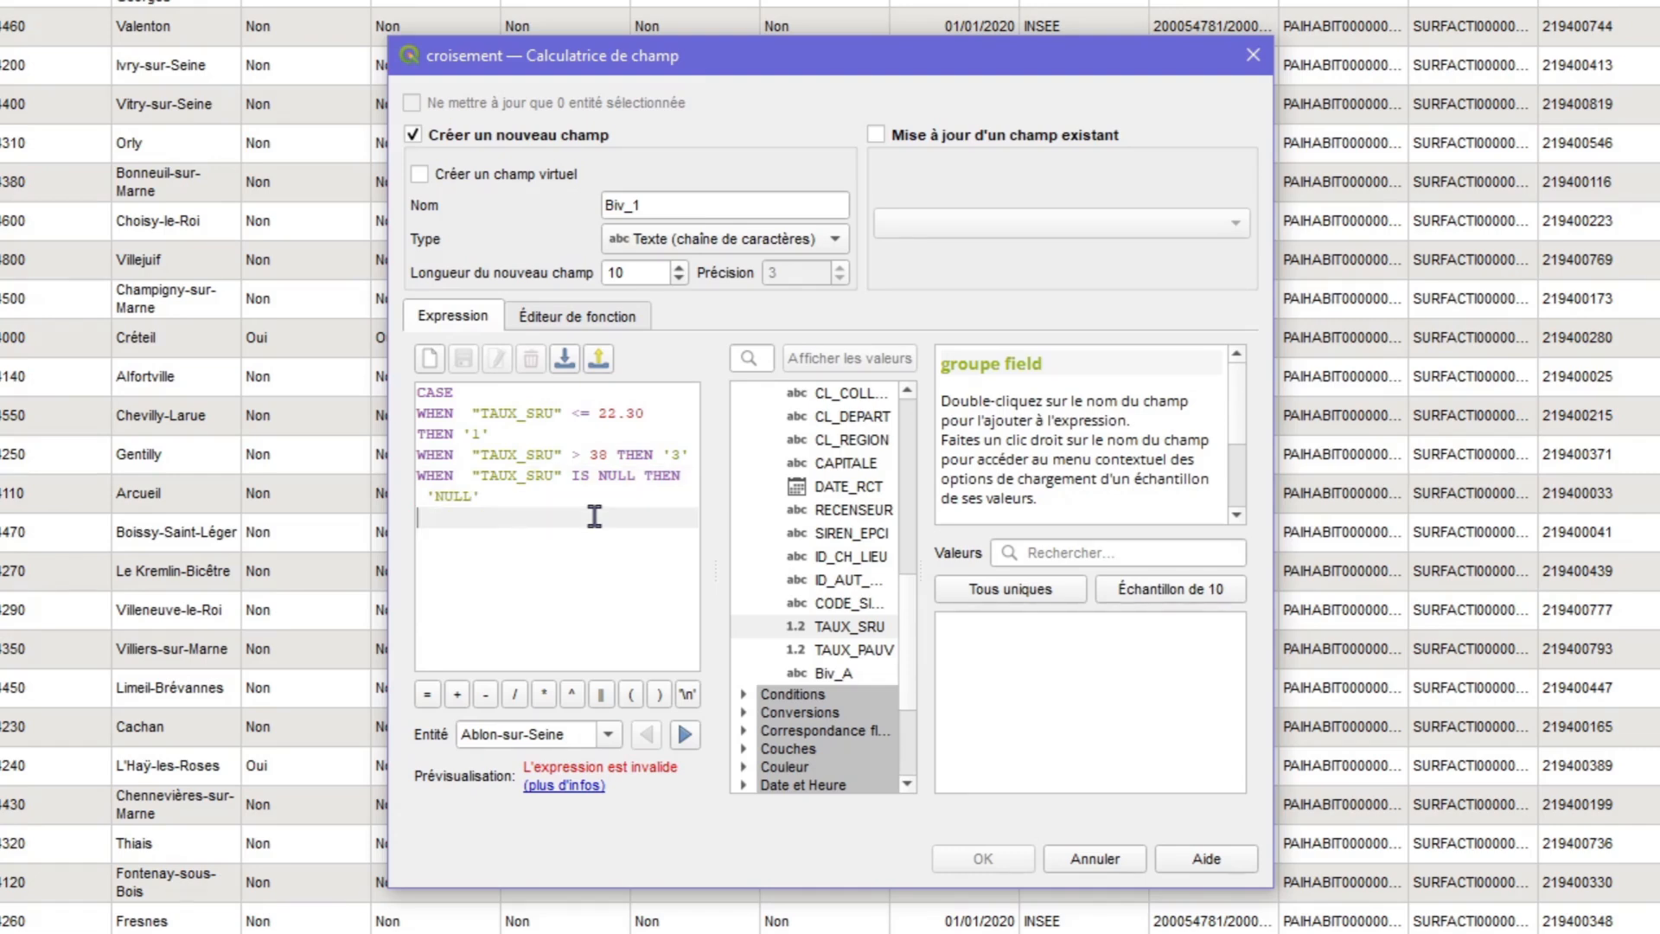
Complete the expression with ELSE '2' and END, and create the Biv_1 field.
text(ELSE '2')
key(Return)
text(END)
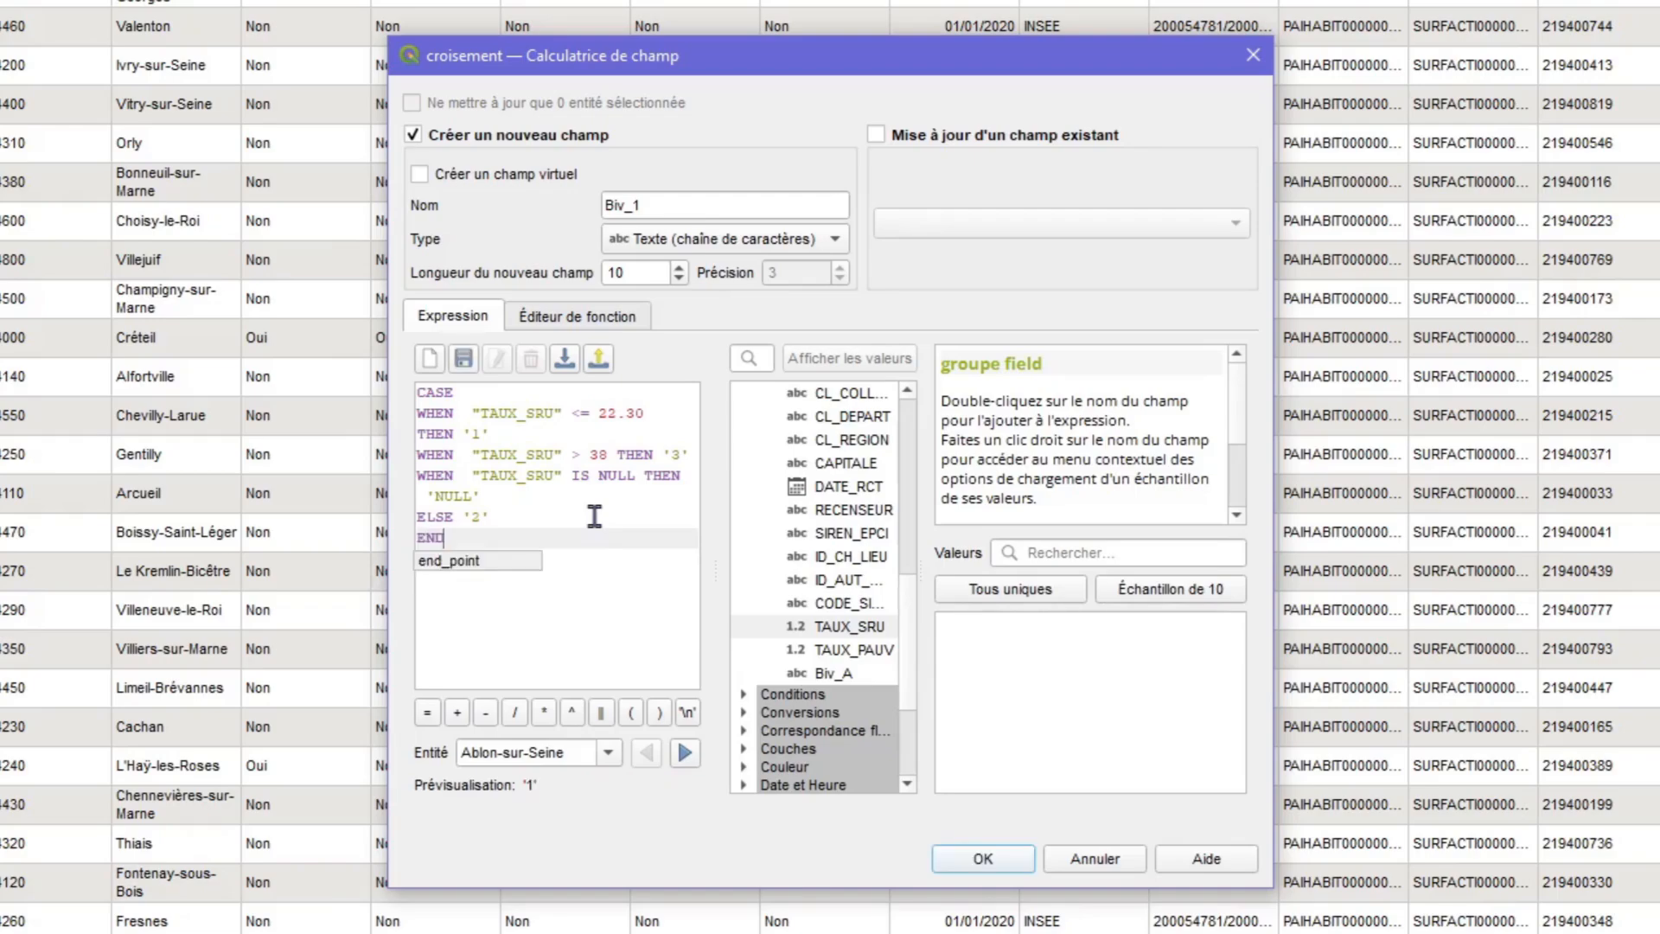
click(998, 862)
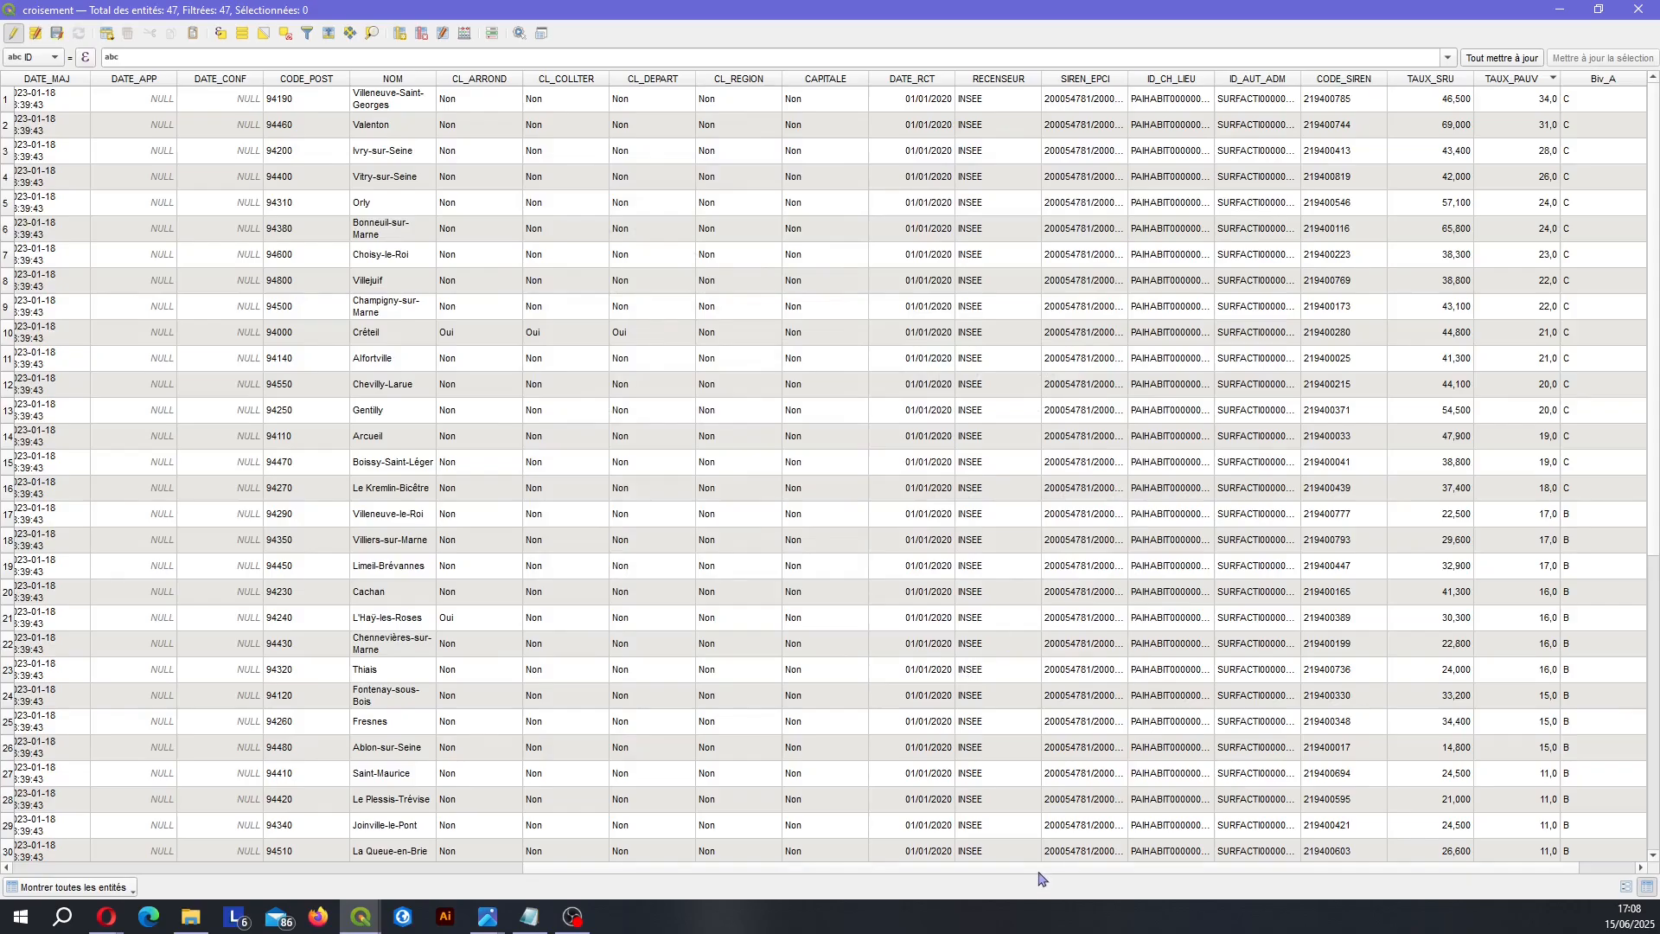
Sort the attribute table by TAUX_SRU in descending order and check the Biv_1 class assigned to each commune.
scroll(1040, 869, right, 1)
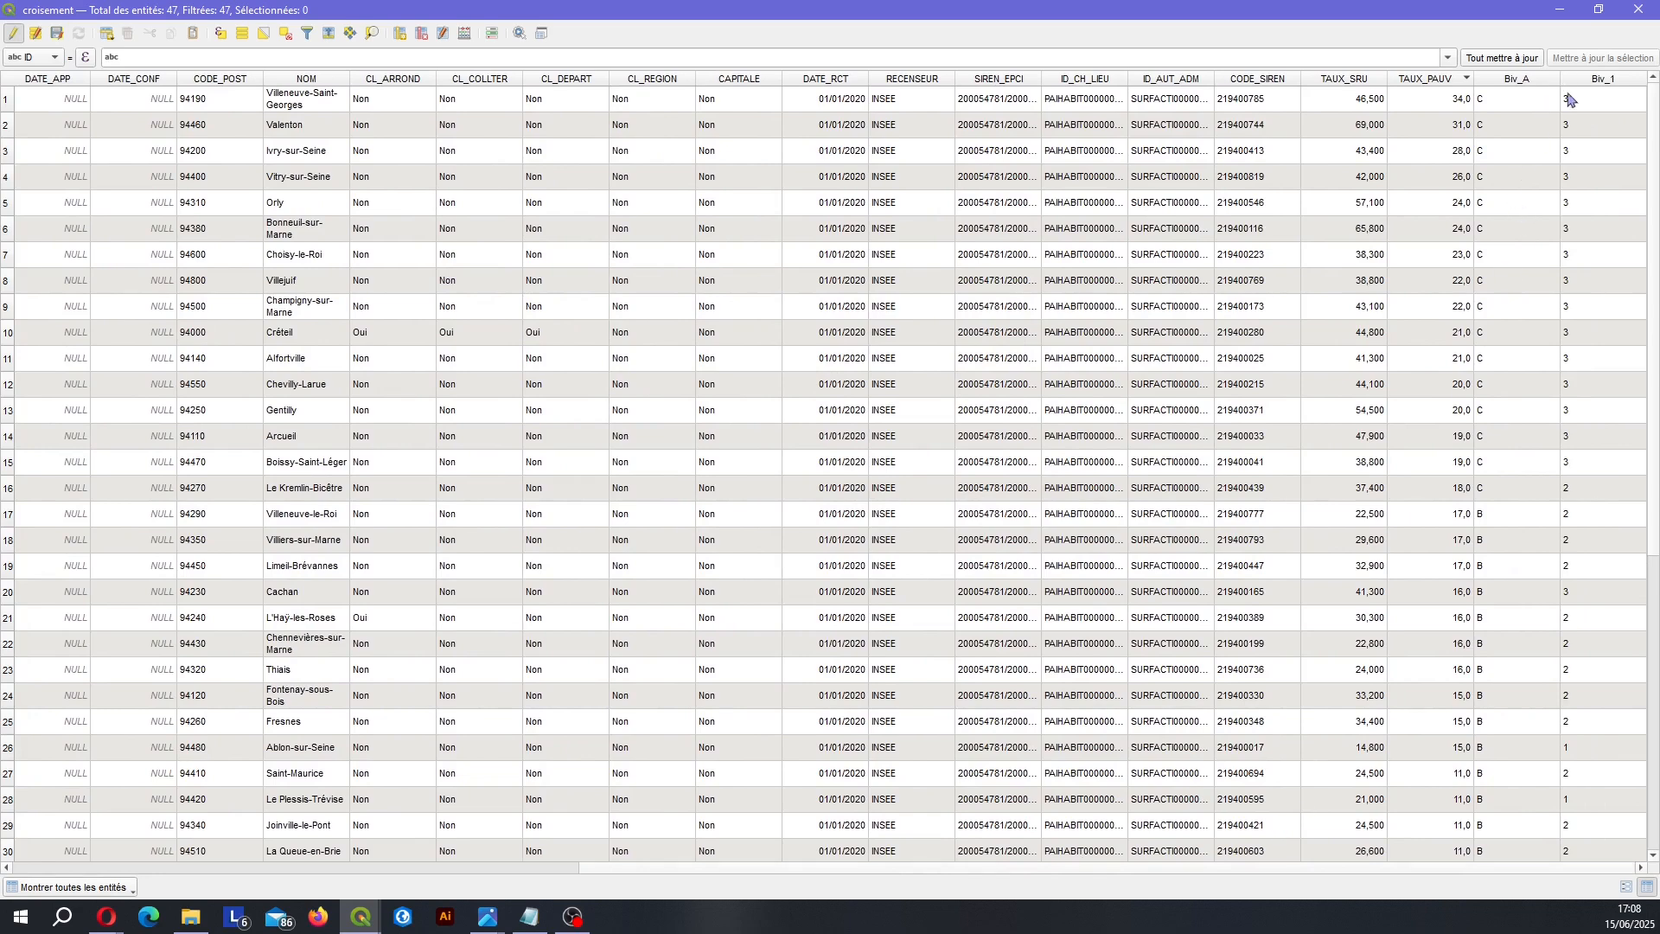
click(1363, 79)
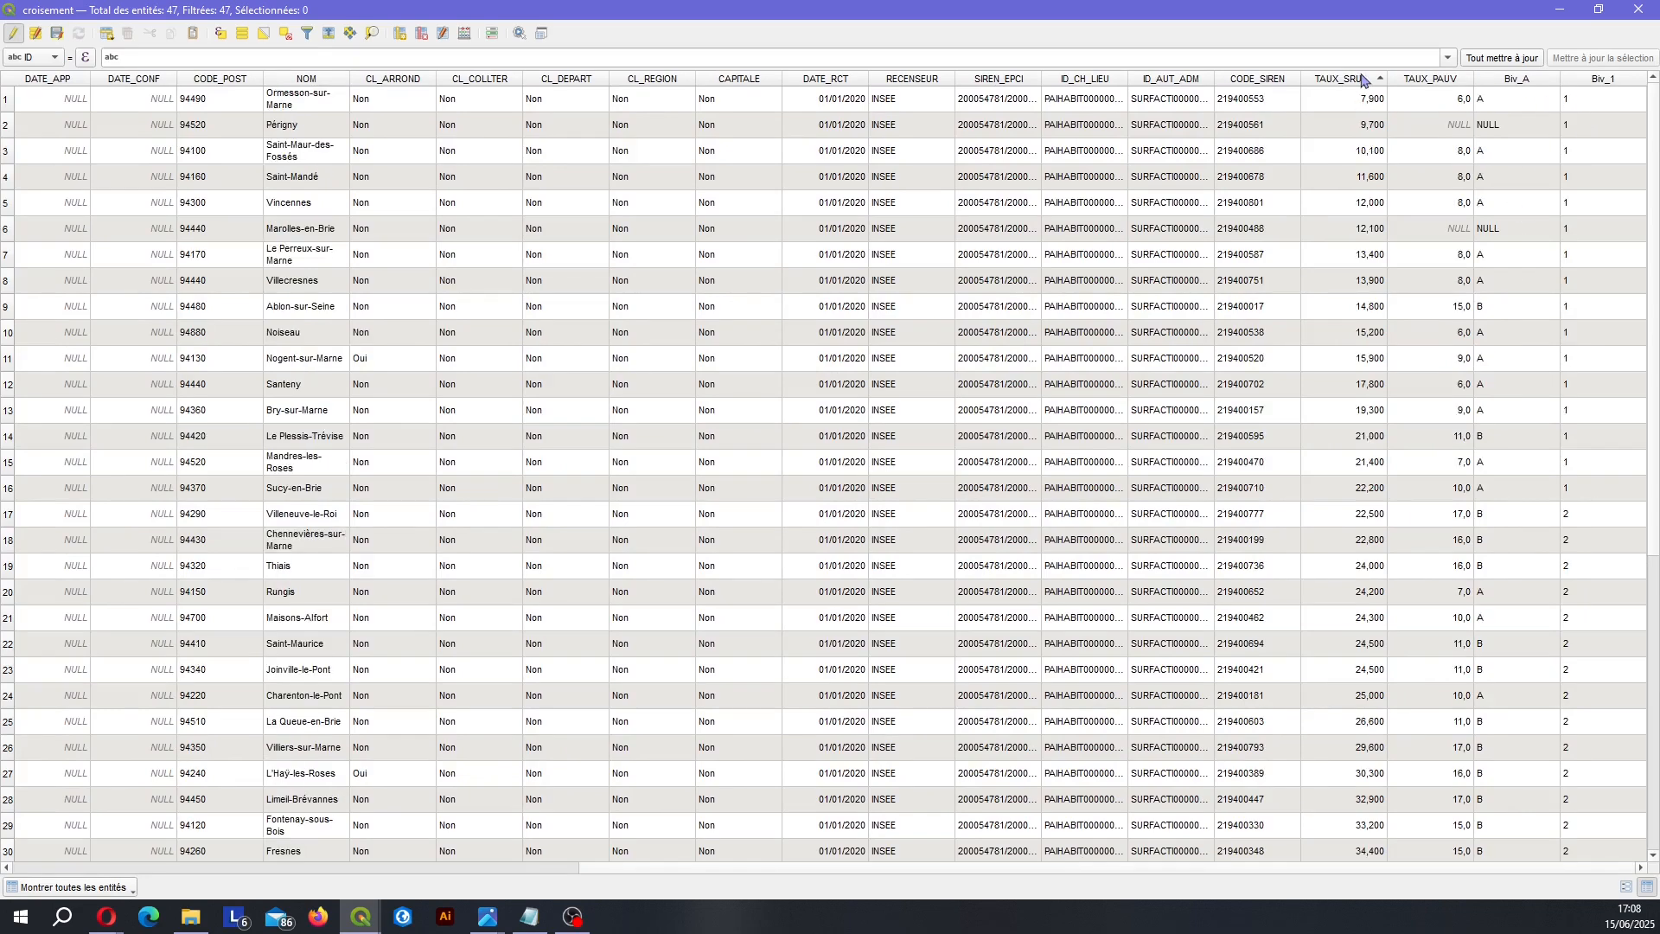
click(1362, 80)
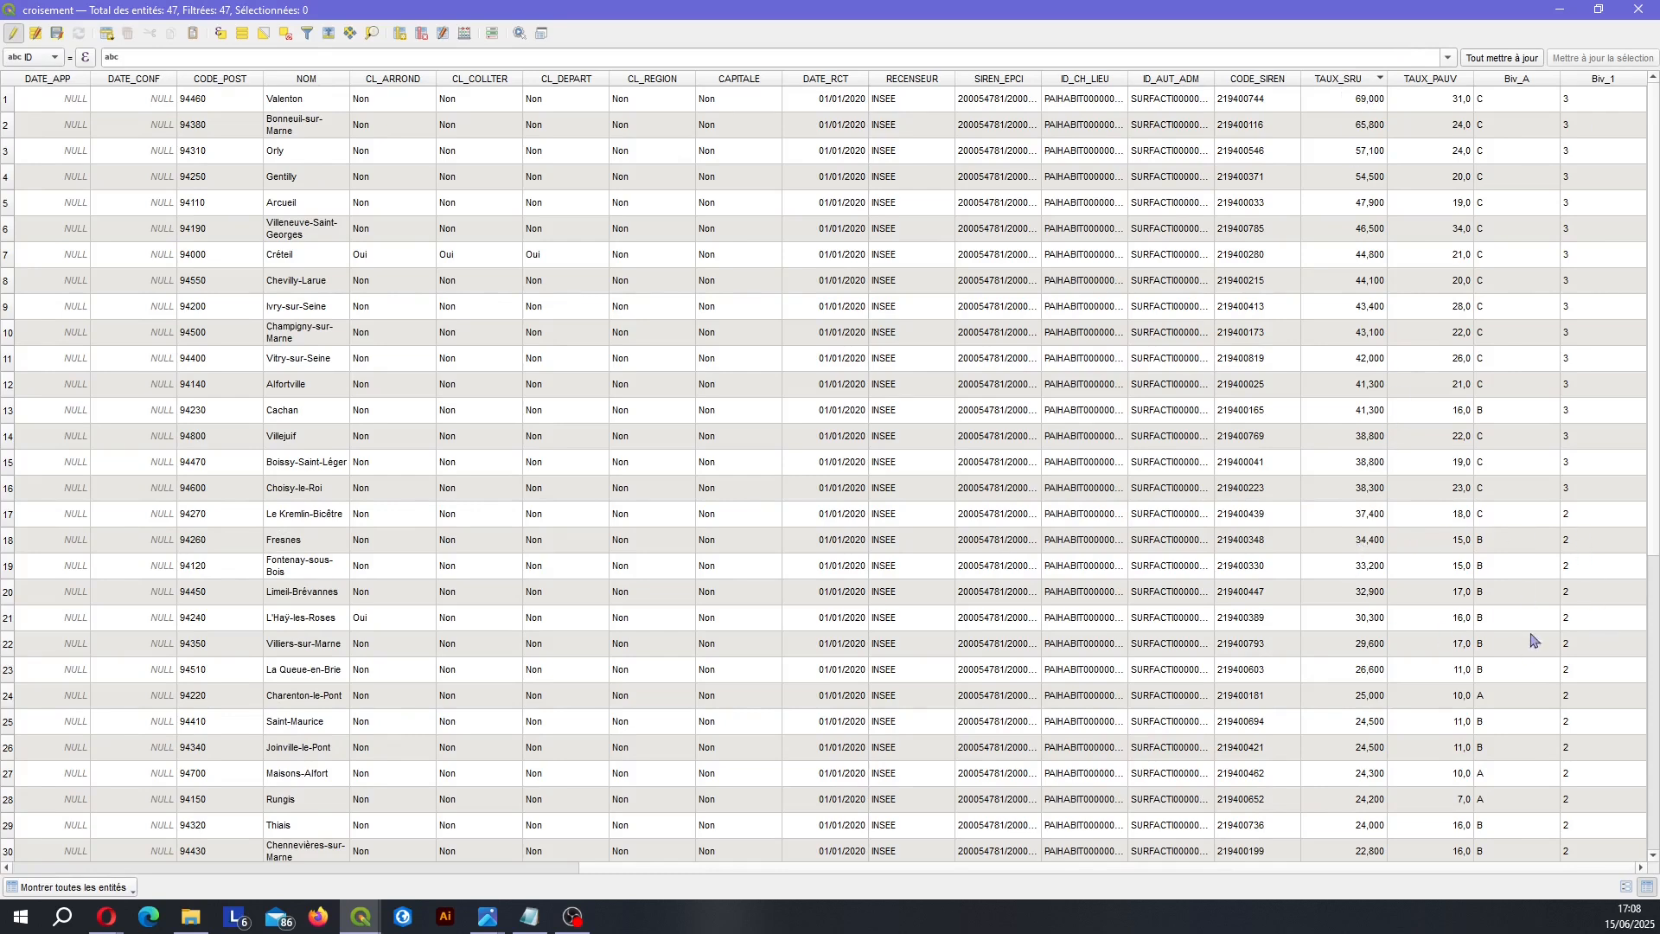
scroll(1500, 557, down, 6)
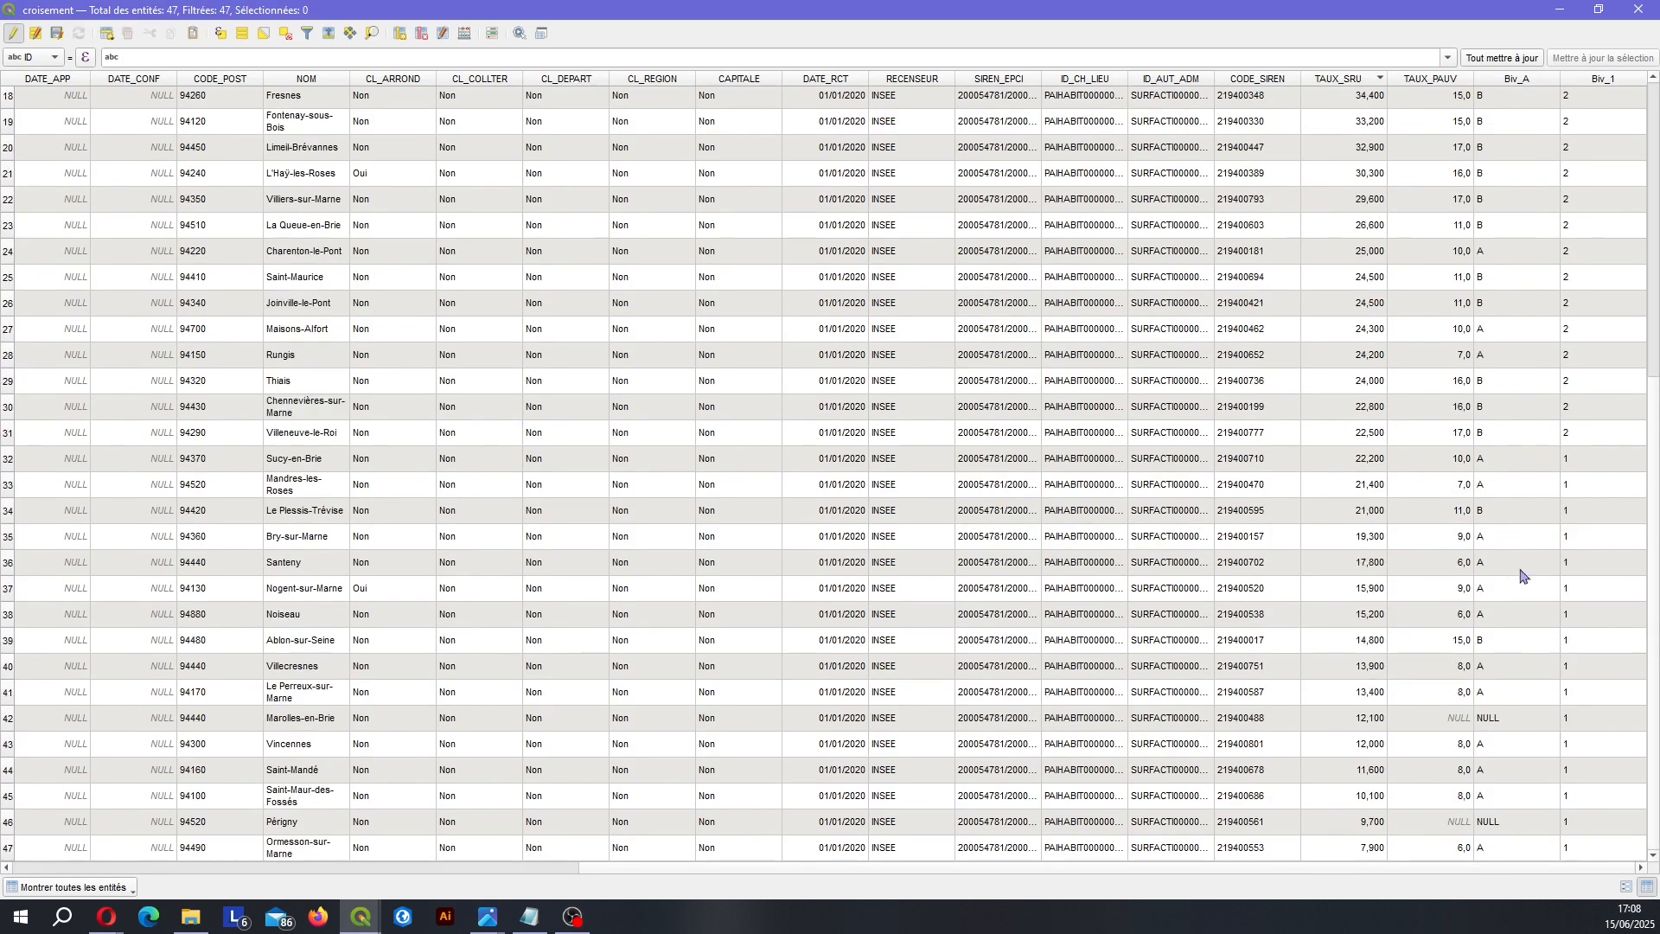
scroll(1522, 517, up, 6)
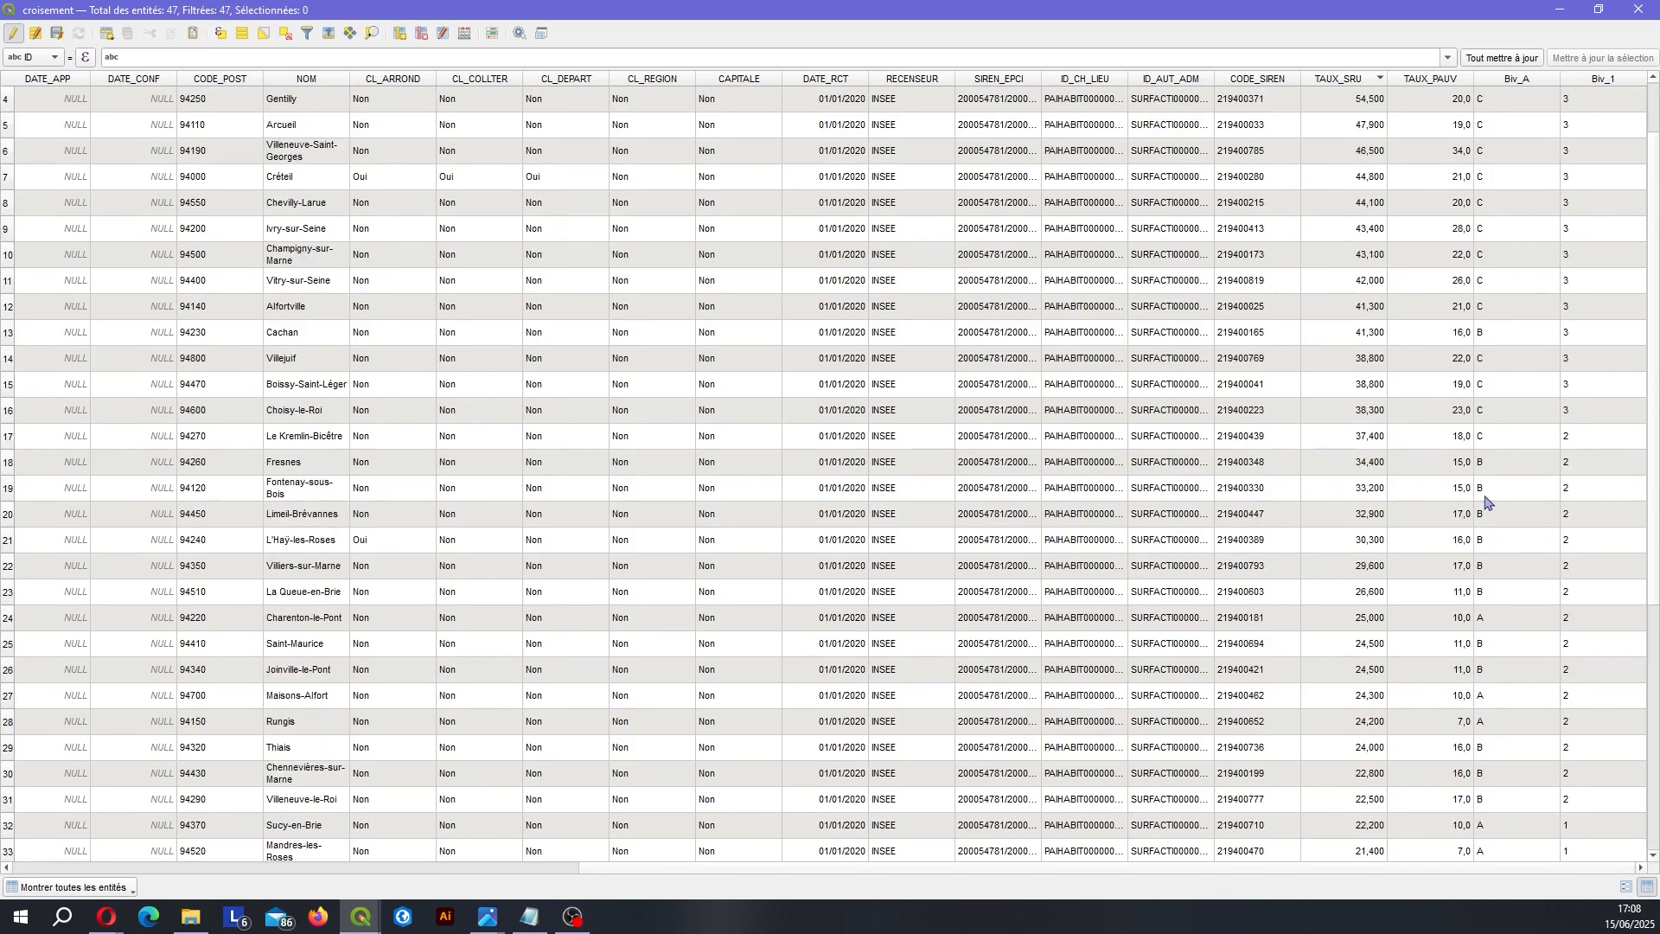
Open the field calculator and define a new text field named Bivariee.
click(465, 34)
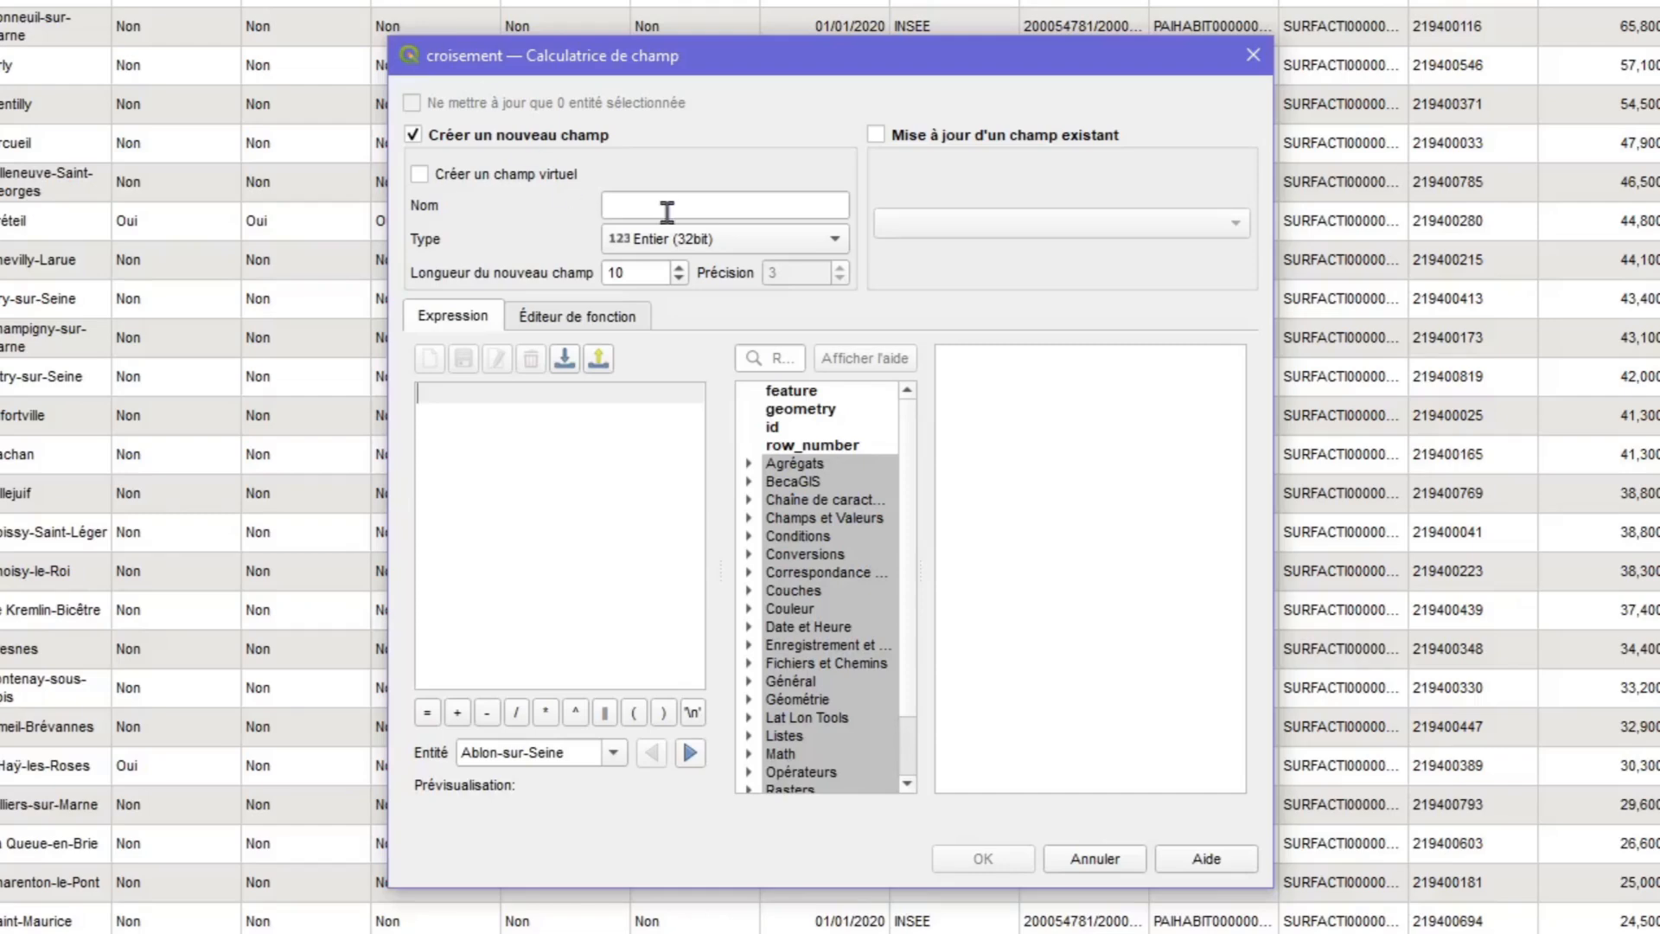
click(722, 245)
text(Bi)
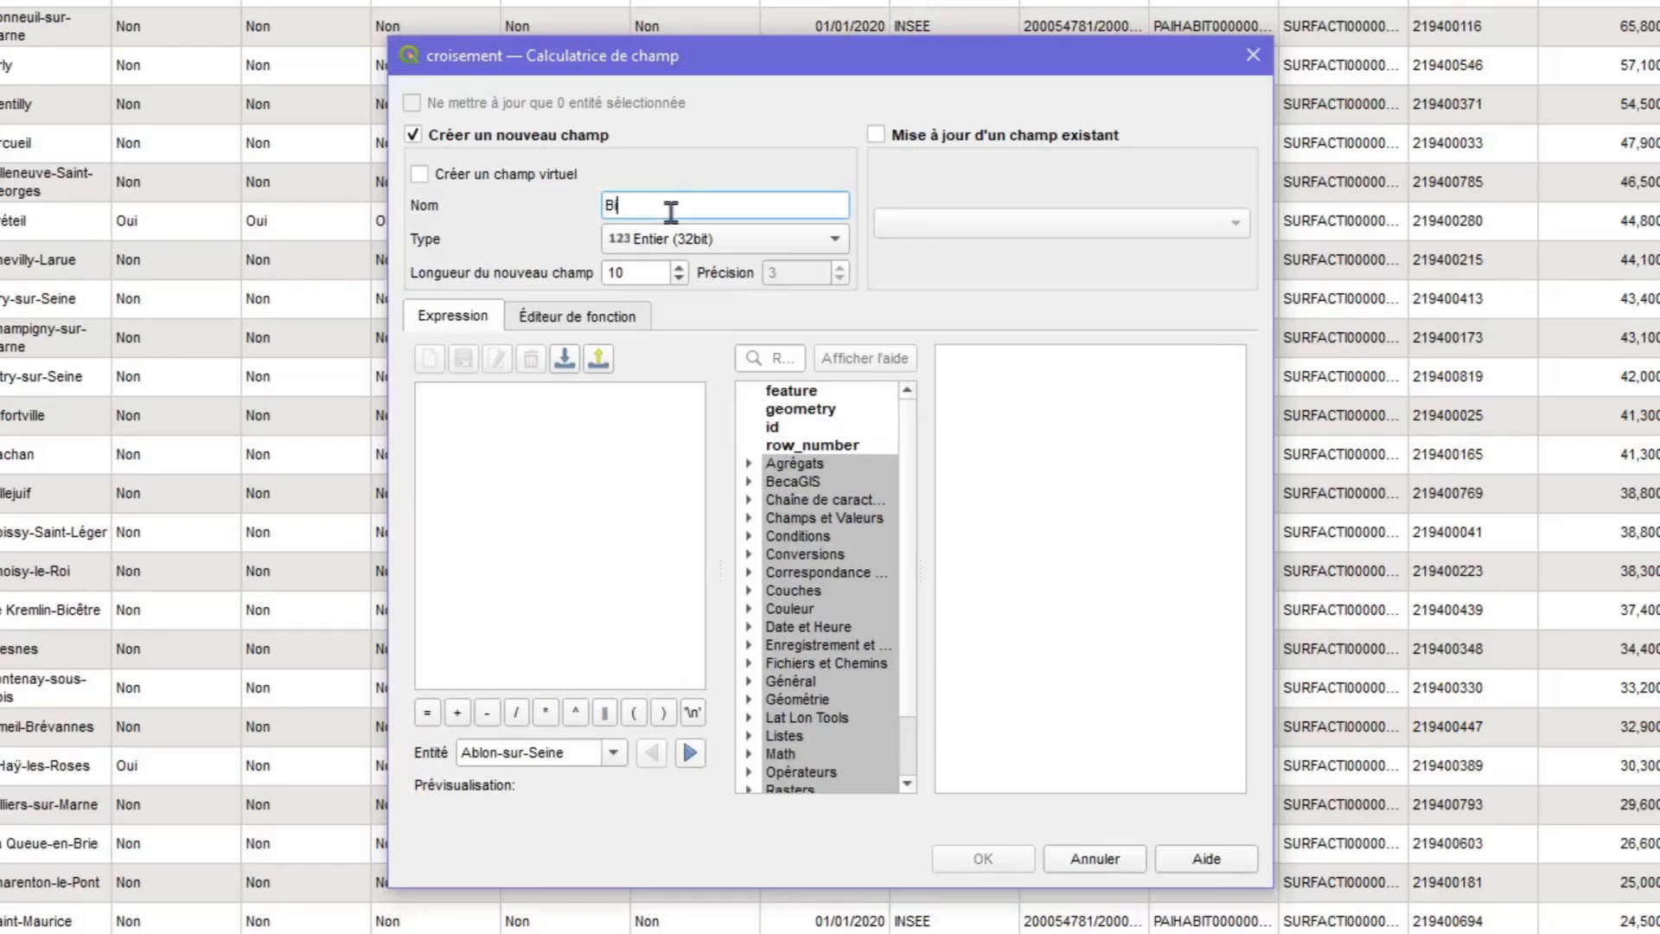
text(variee)
click(677, 246)
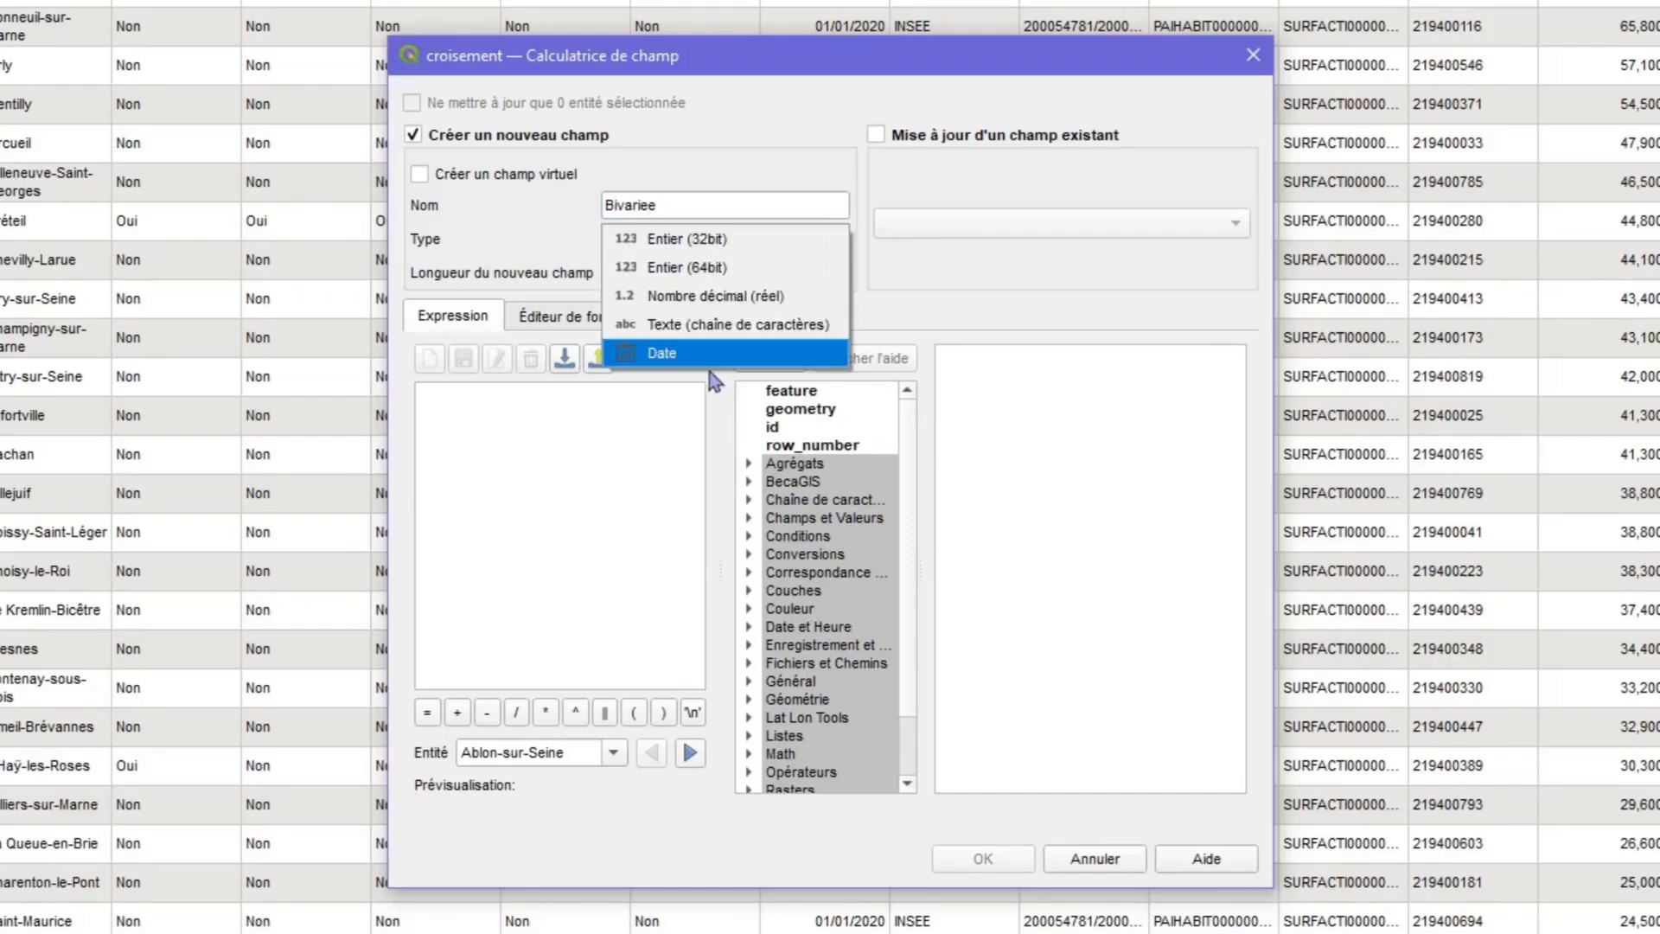
click(722, 324)
Build the expression "Biv_A" || "Biv_1" to concatenate both class codes, and create the field.
click(750, 518)
scroll(810, 597, down, 3)
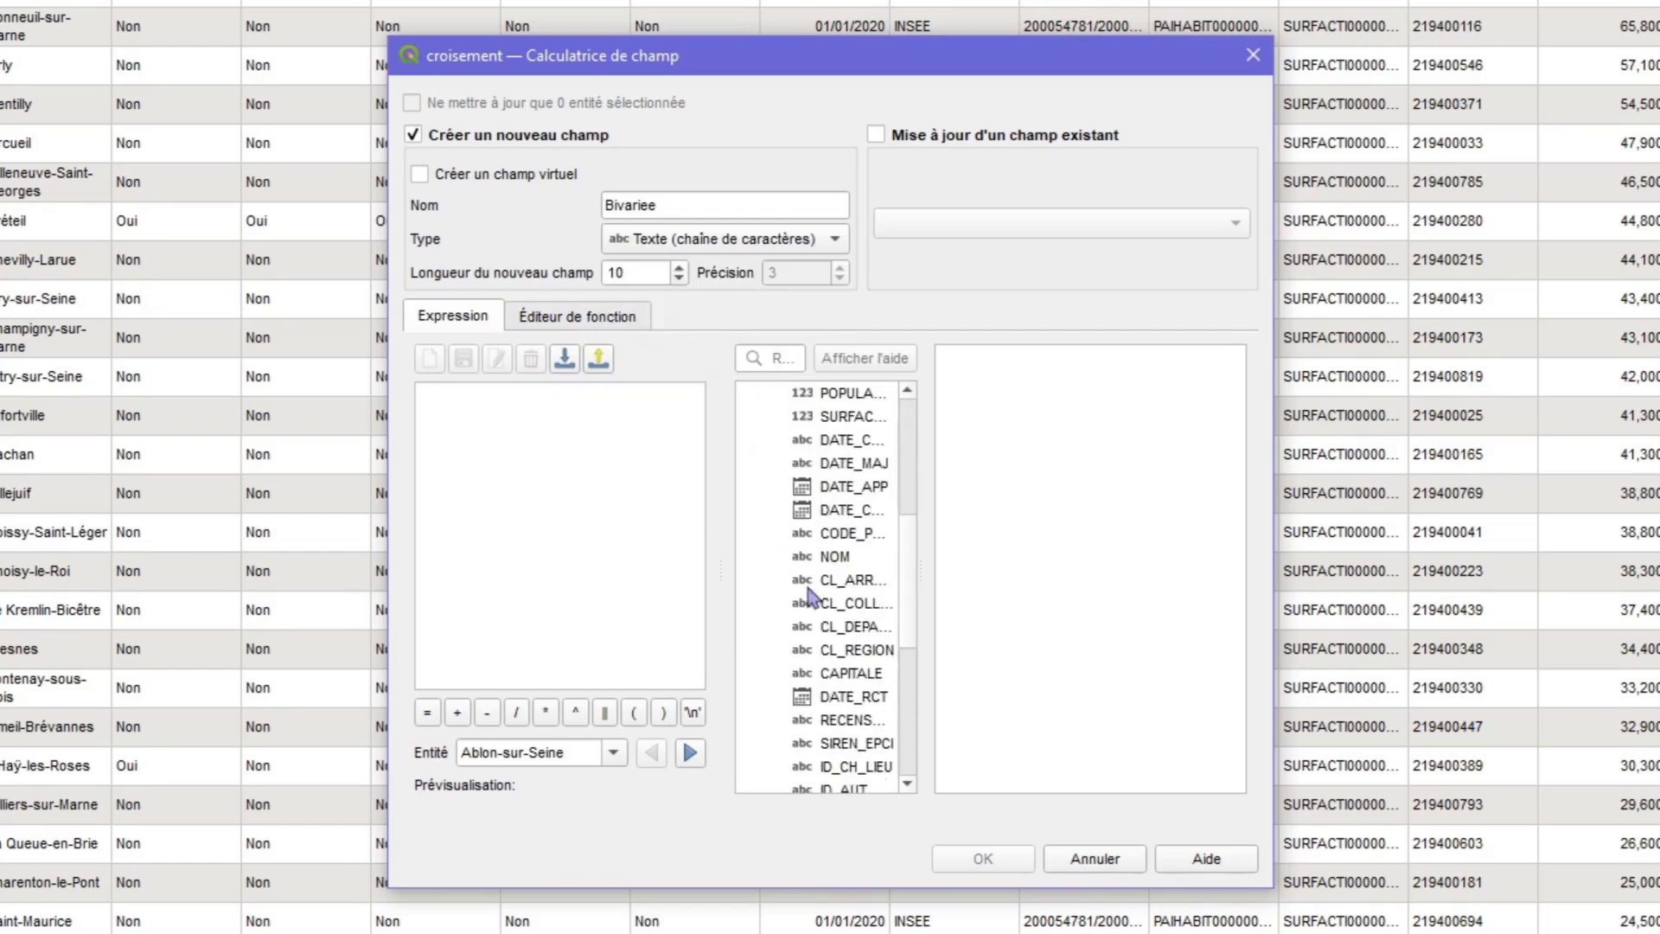
scroll(810, 596, down, 5)
double_click(831, 533)
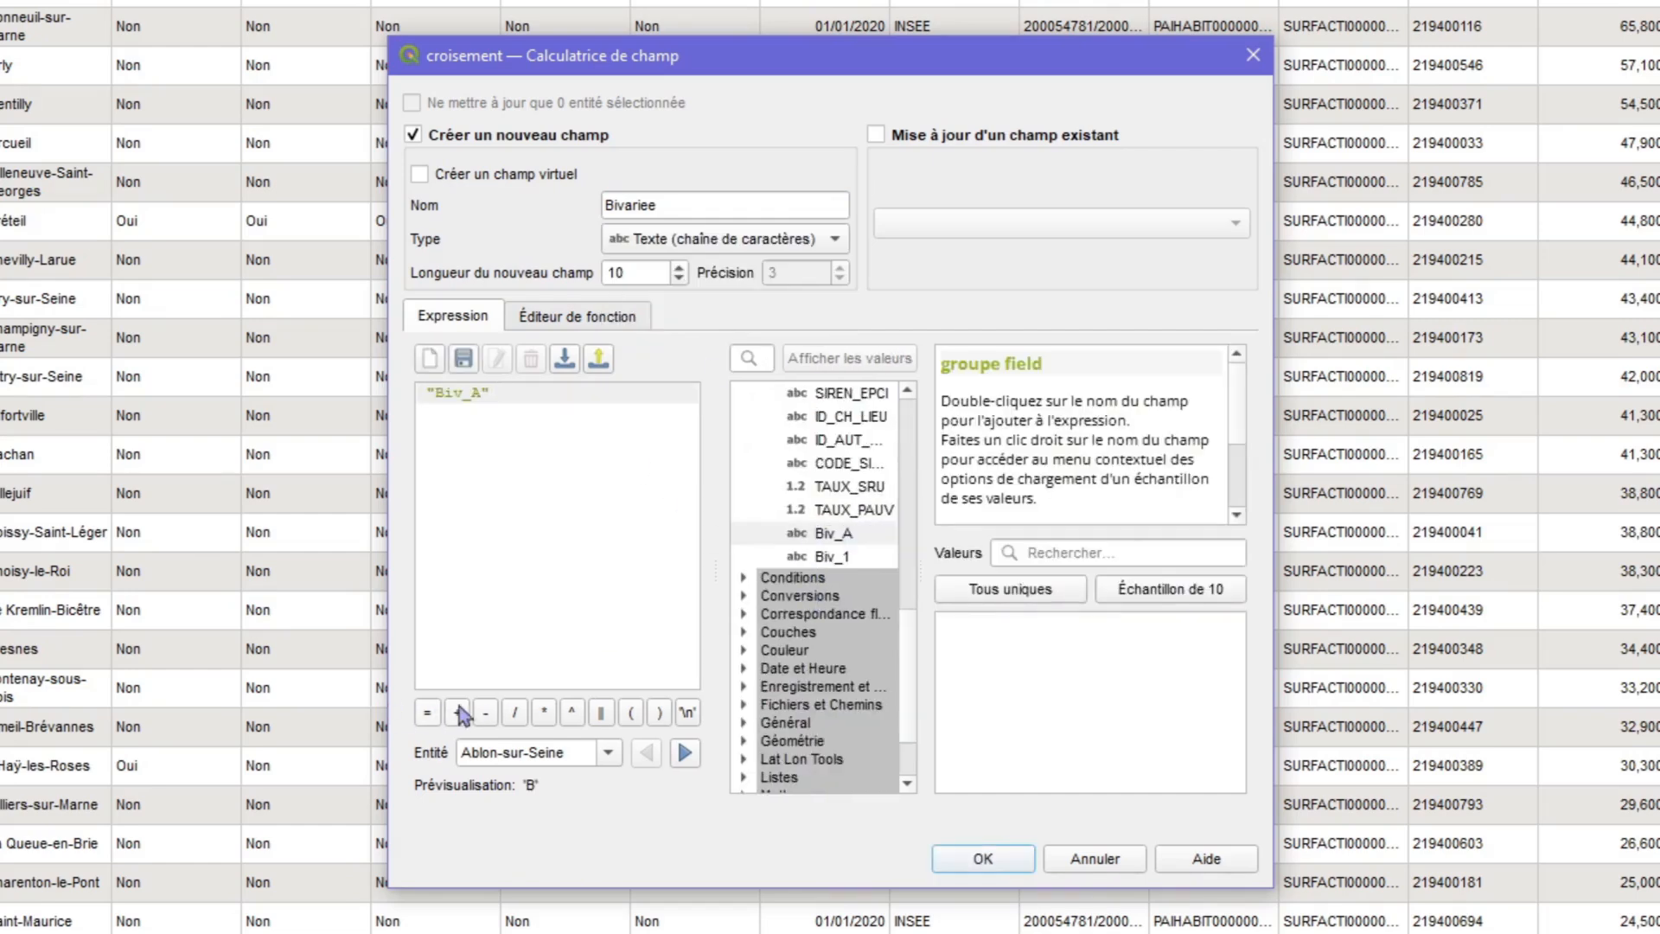
click(600, 712)
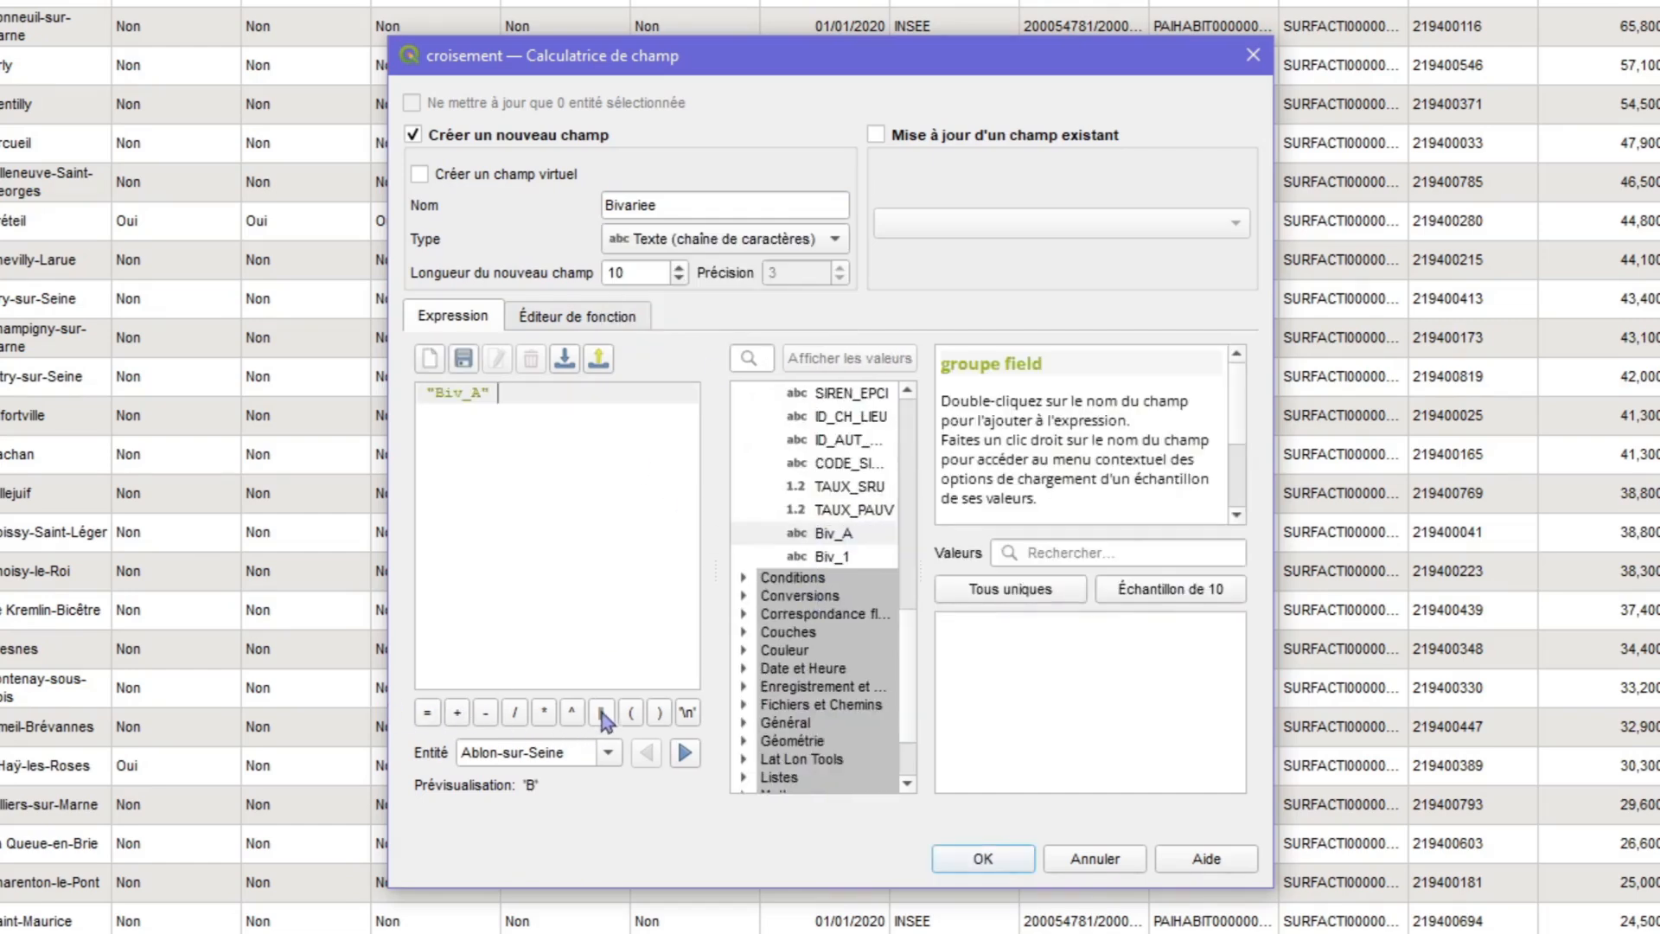
double_click(828, 556)
click(983, 859)
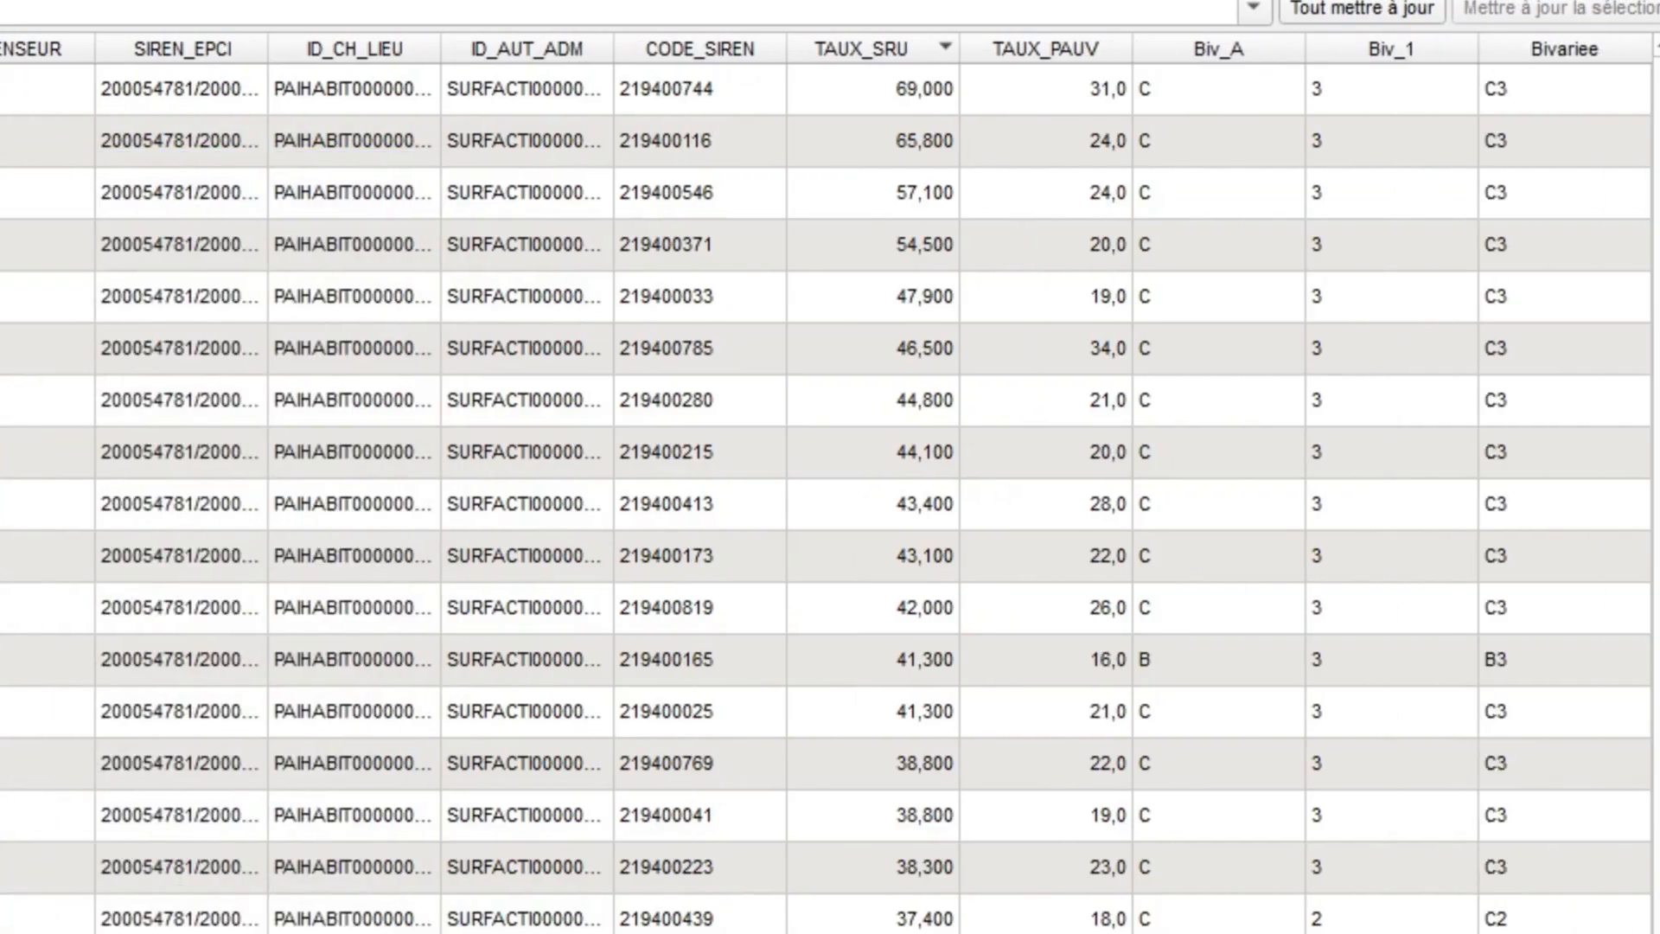
Review the combined Bivariee codes, then stop editing, save the croisement layer's changes and close the attribute table.
scroll(1537, 104, down, 5)
scroll(1543, 112, down, 1)
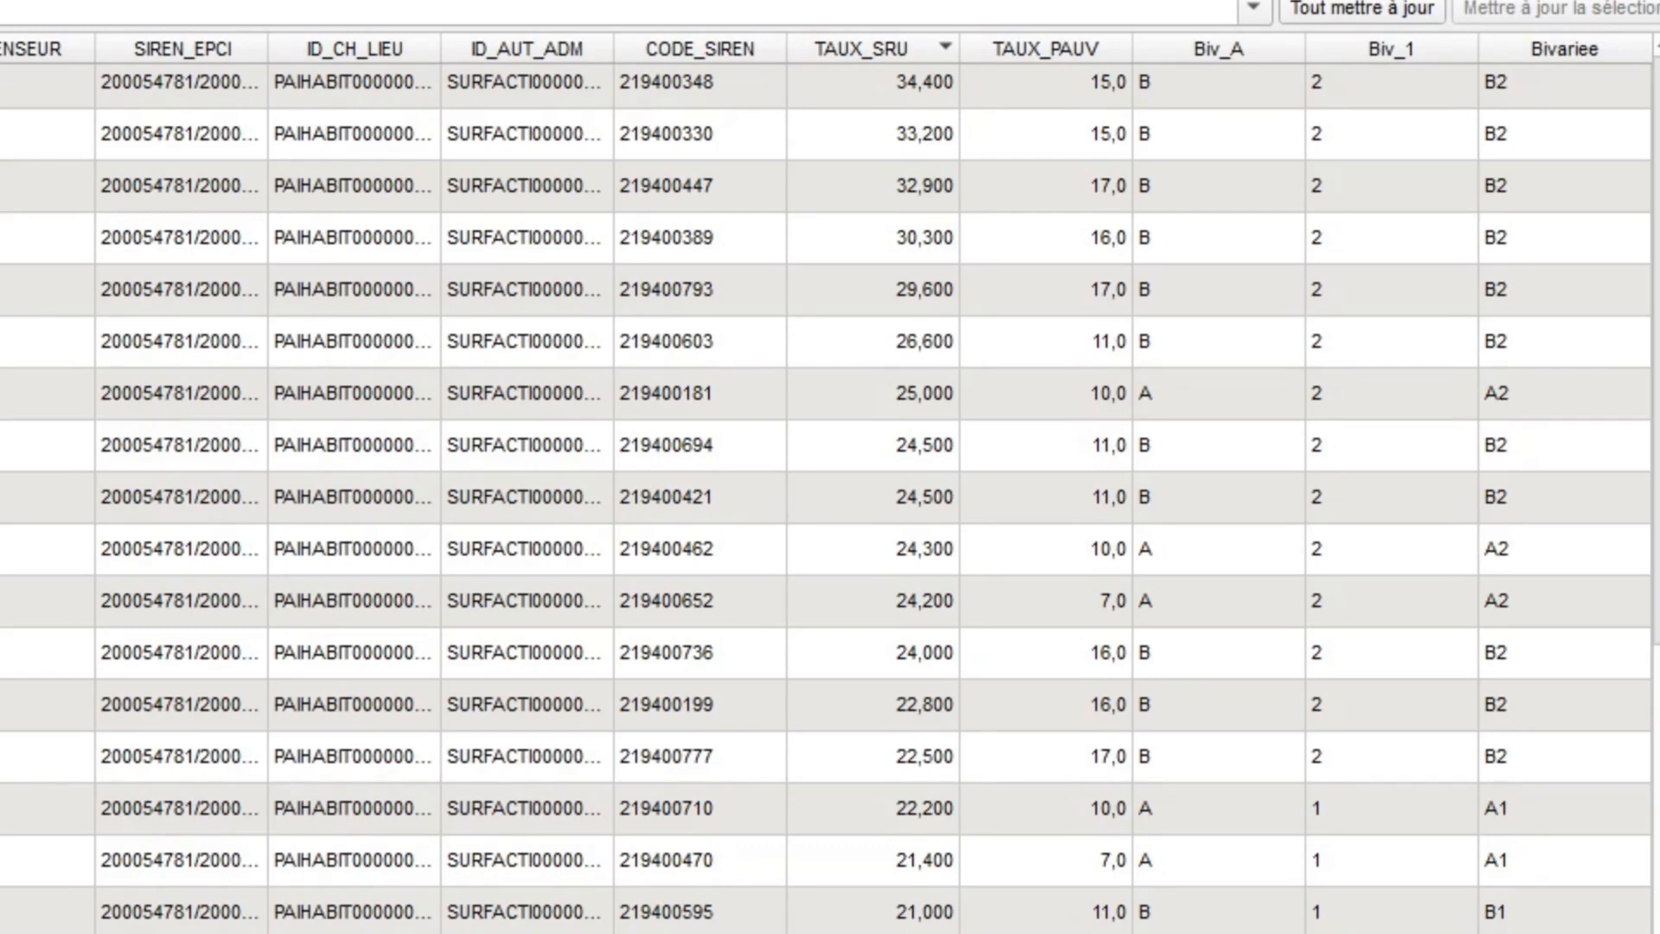
scroll(830, 484, up, 7)
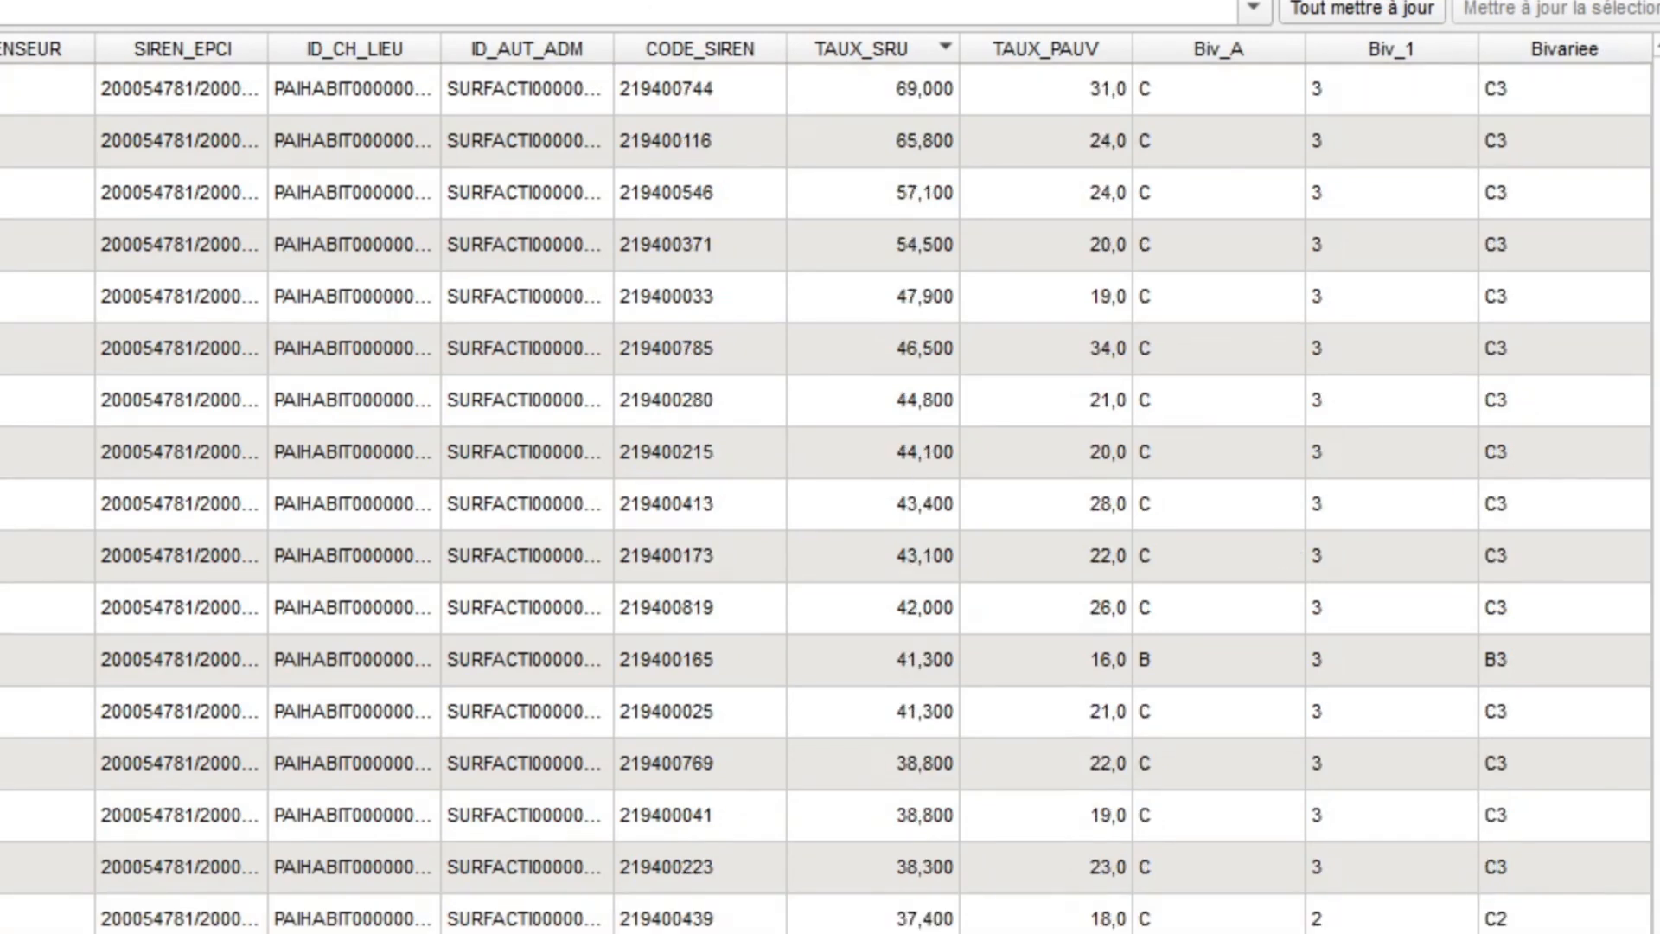
click(13, 33)
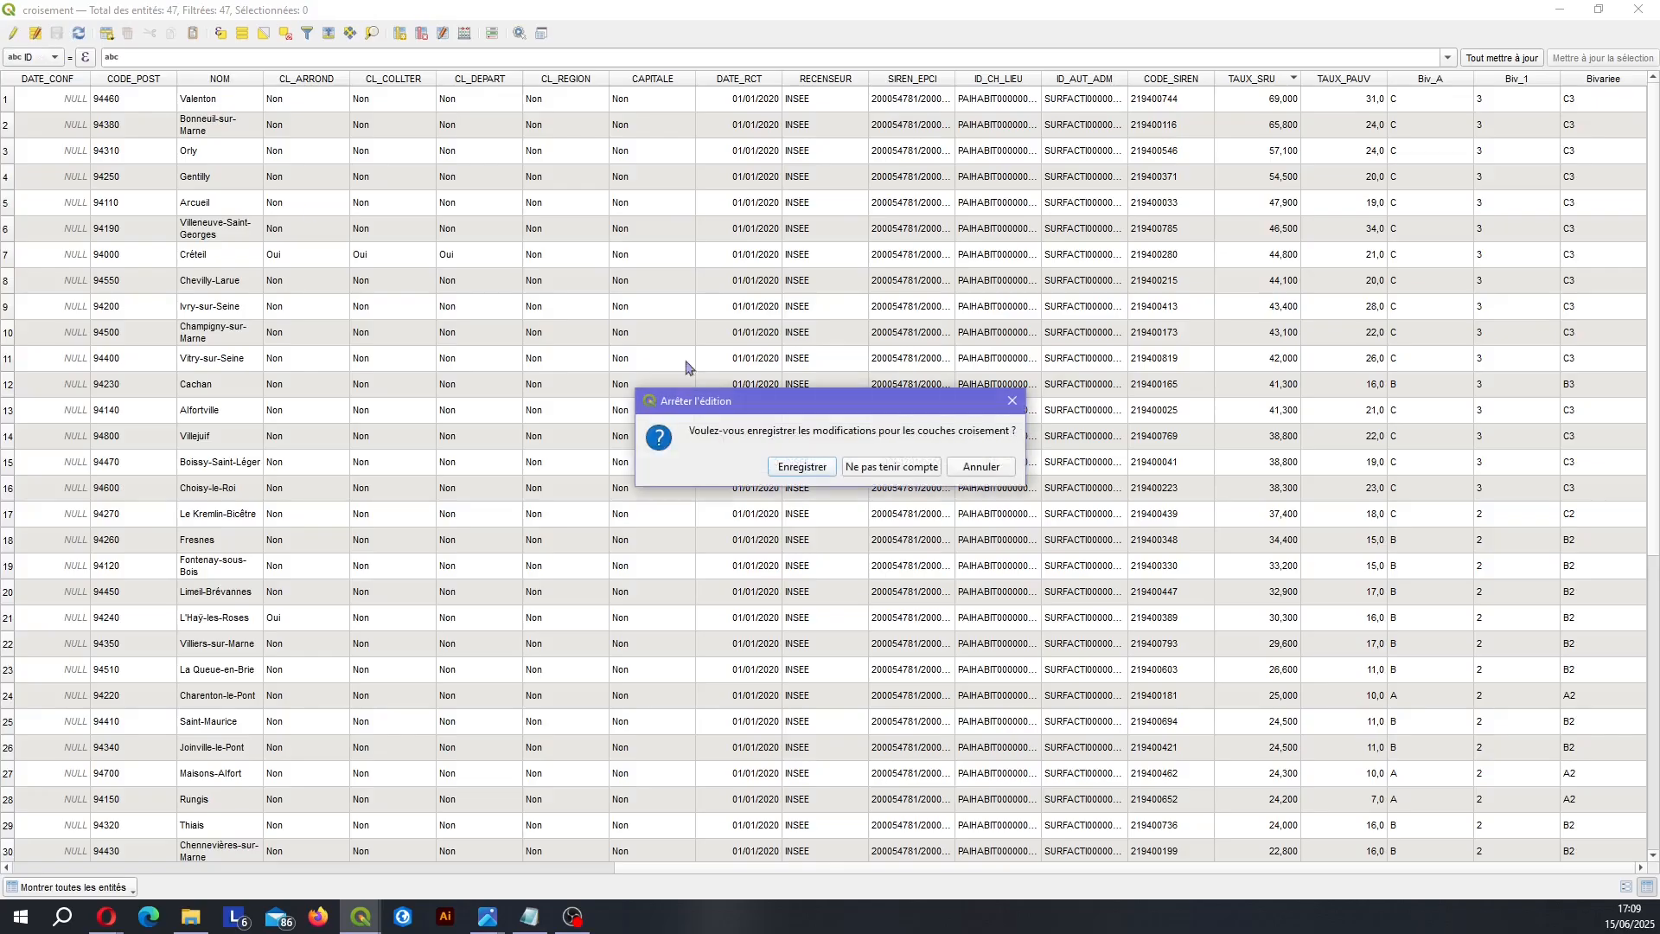
click(775, 468)
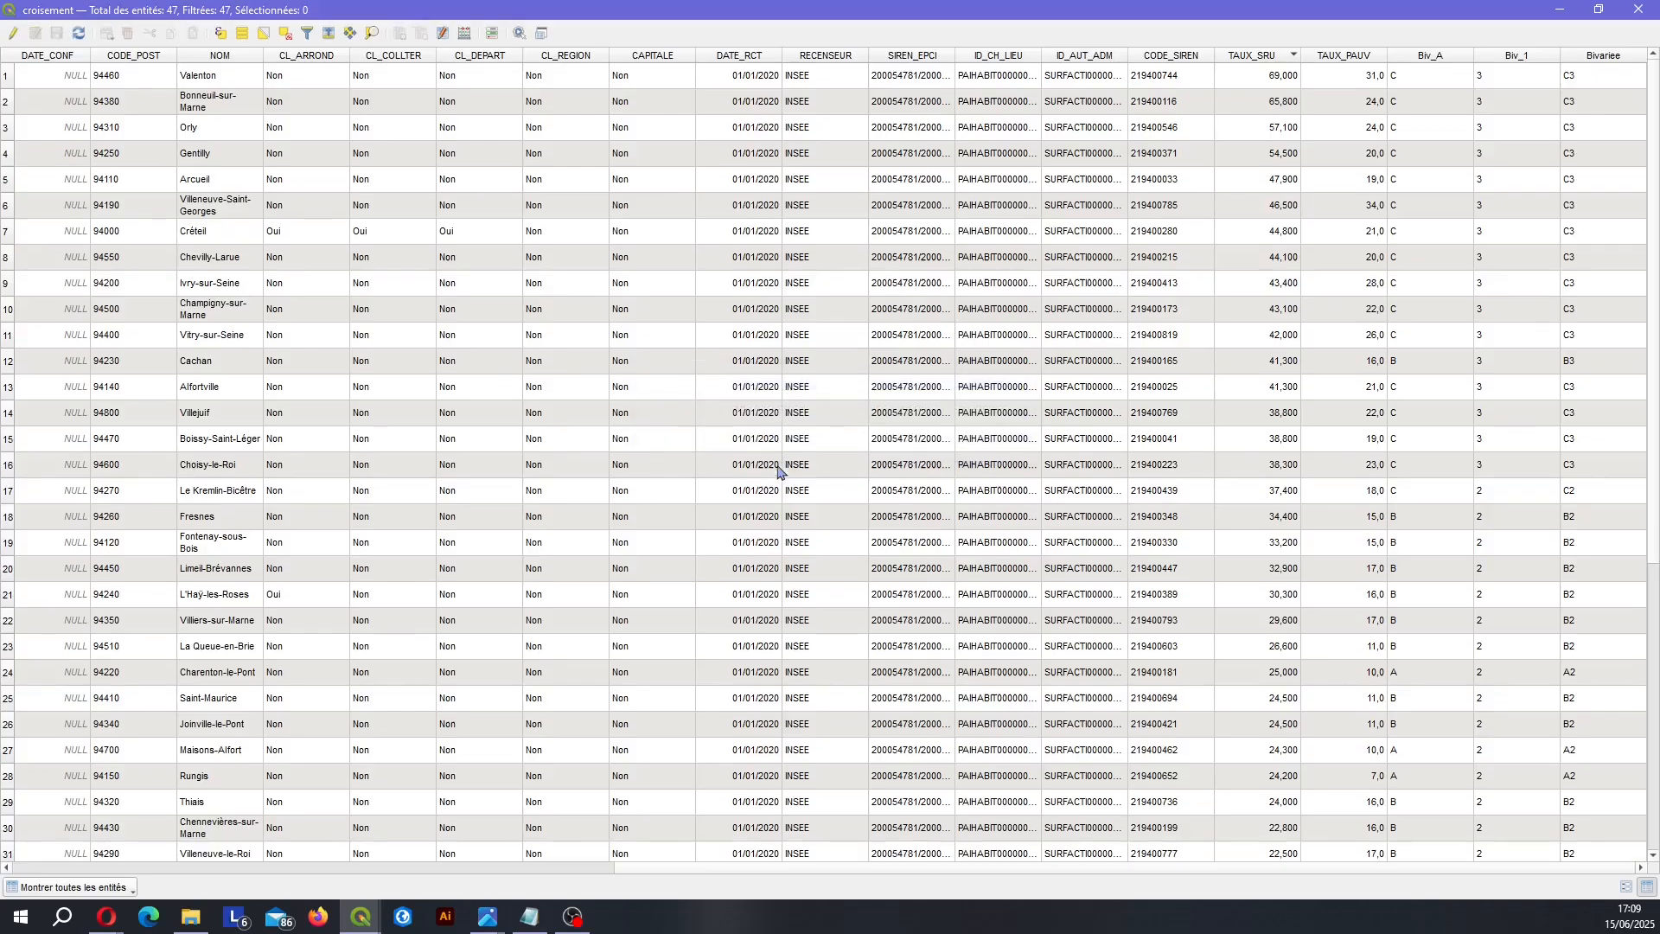
click(1638, 9)
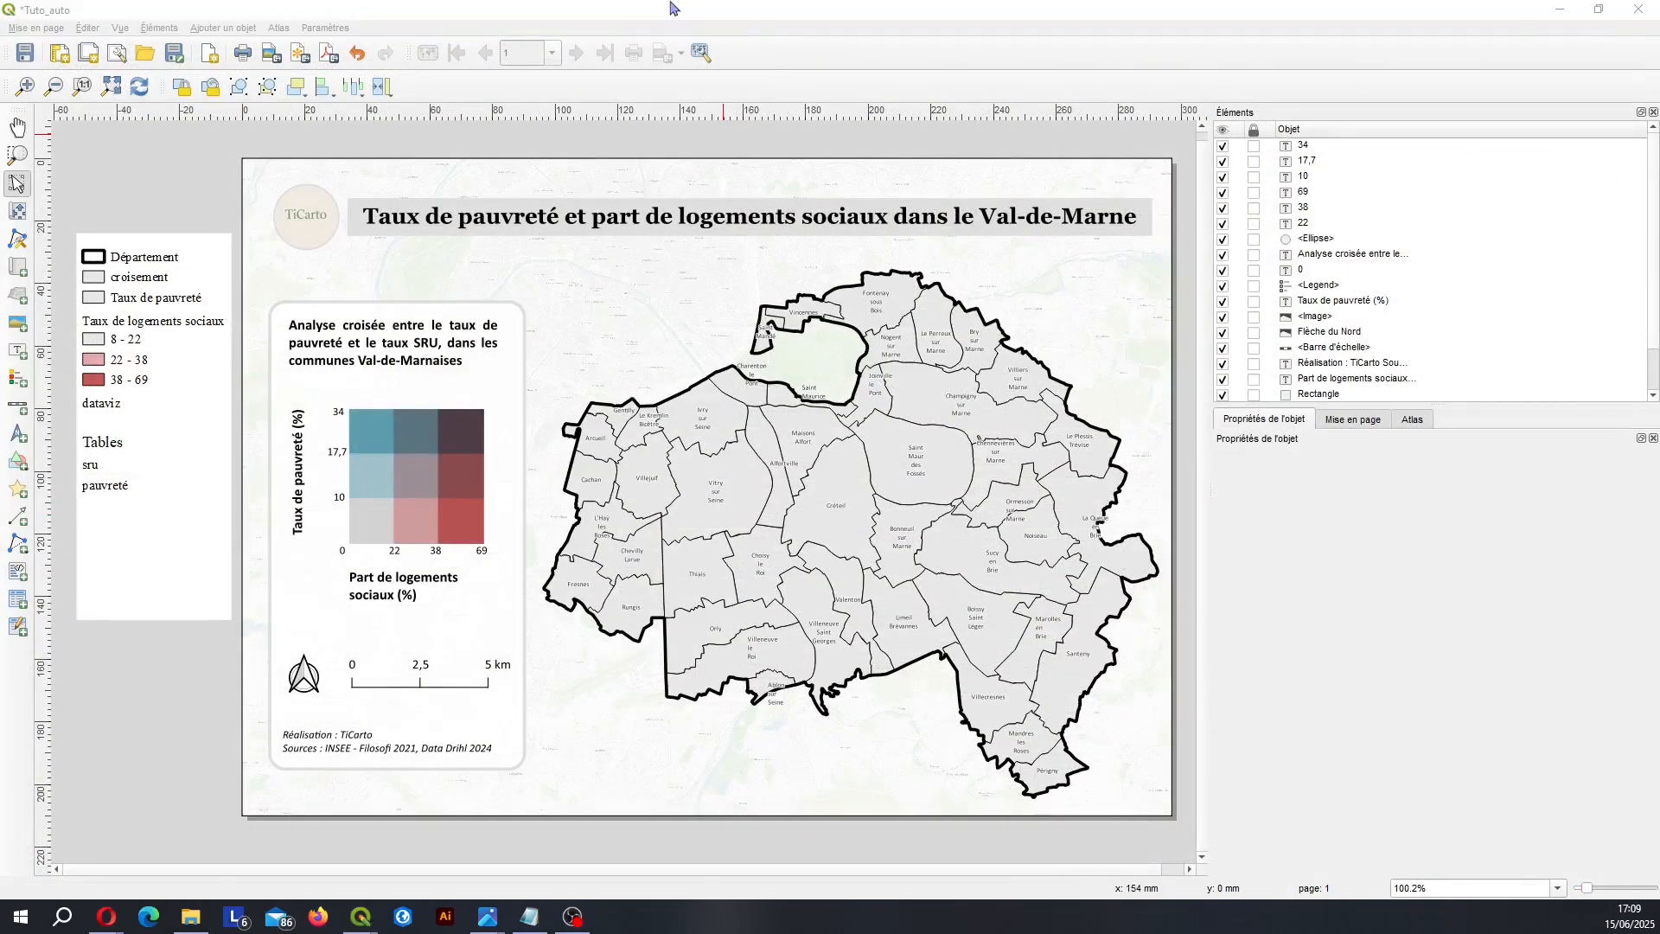
Switch to the main QGIS window and classify the croisement layer with categorized symbology on the Bivariee field.
key(alt+Tab)
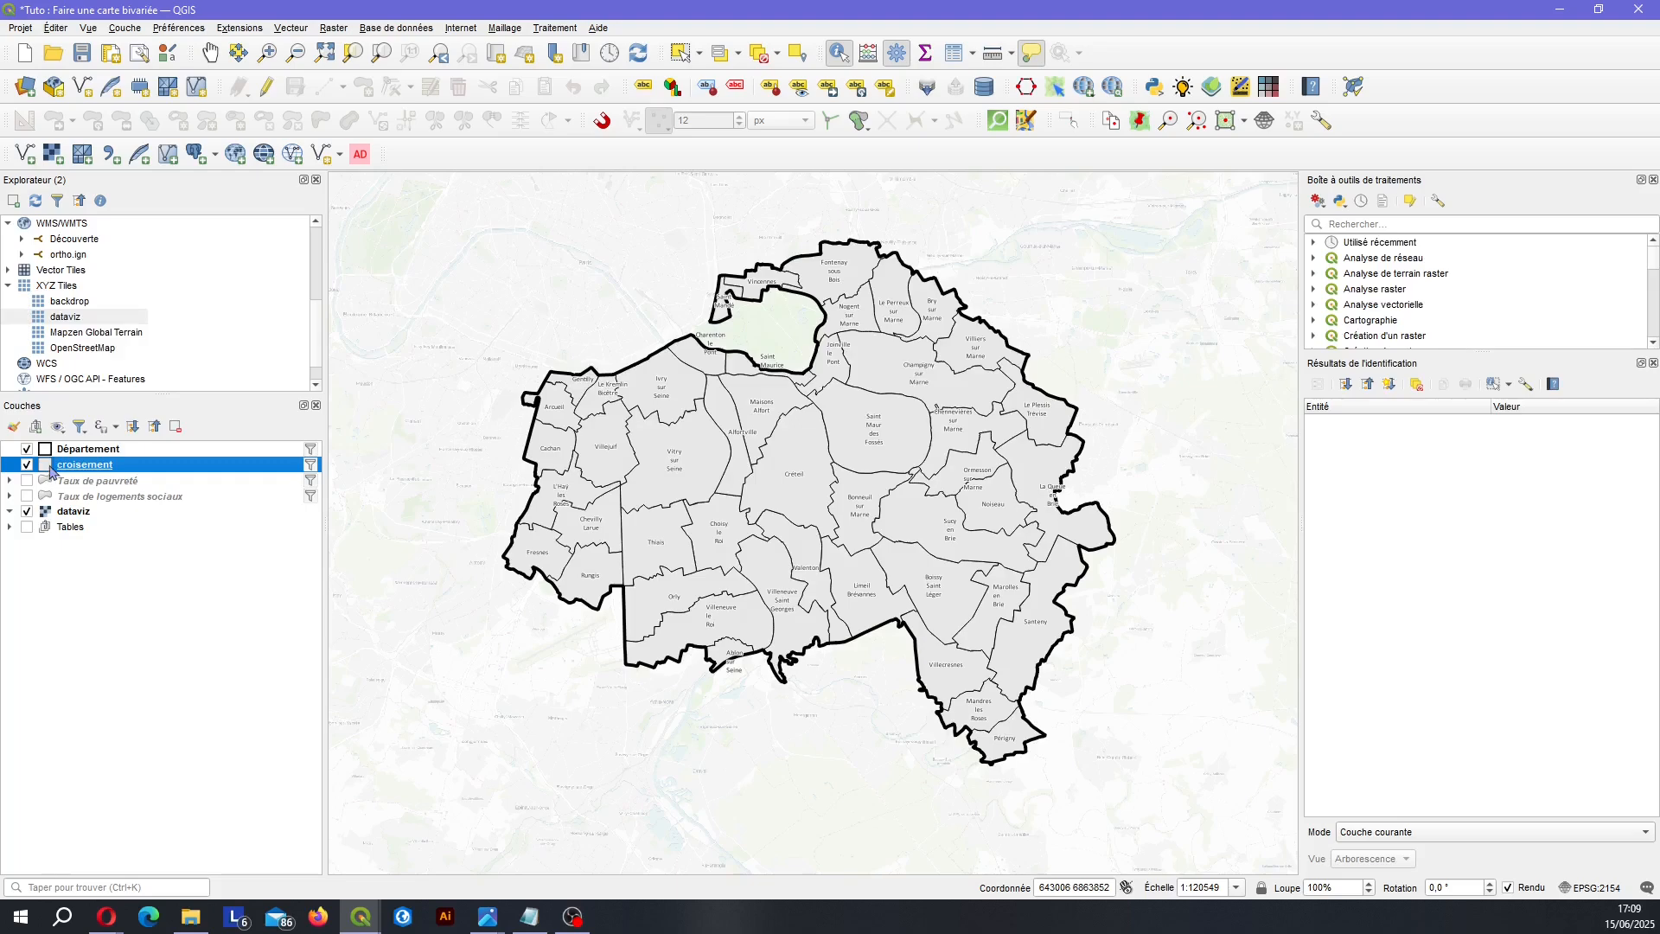
double_click(50, 467)
click(605, 232)
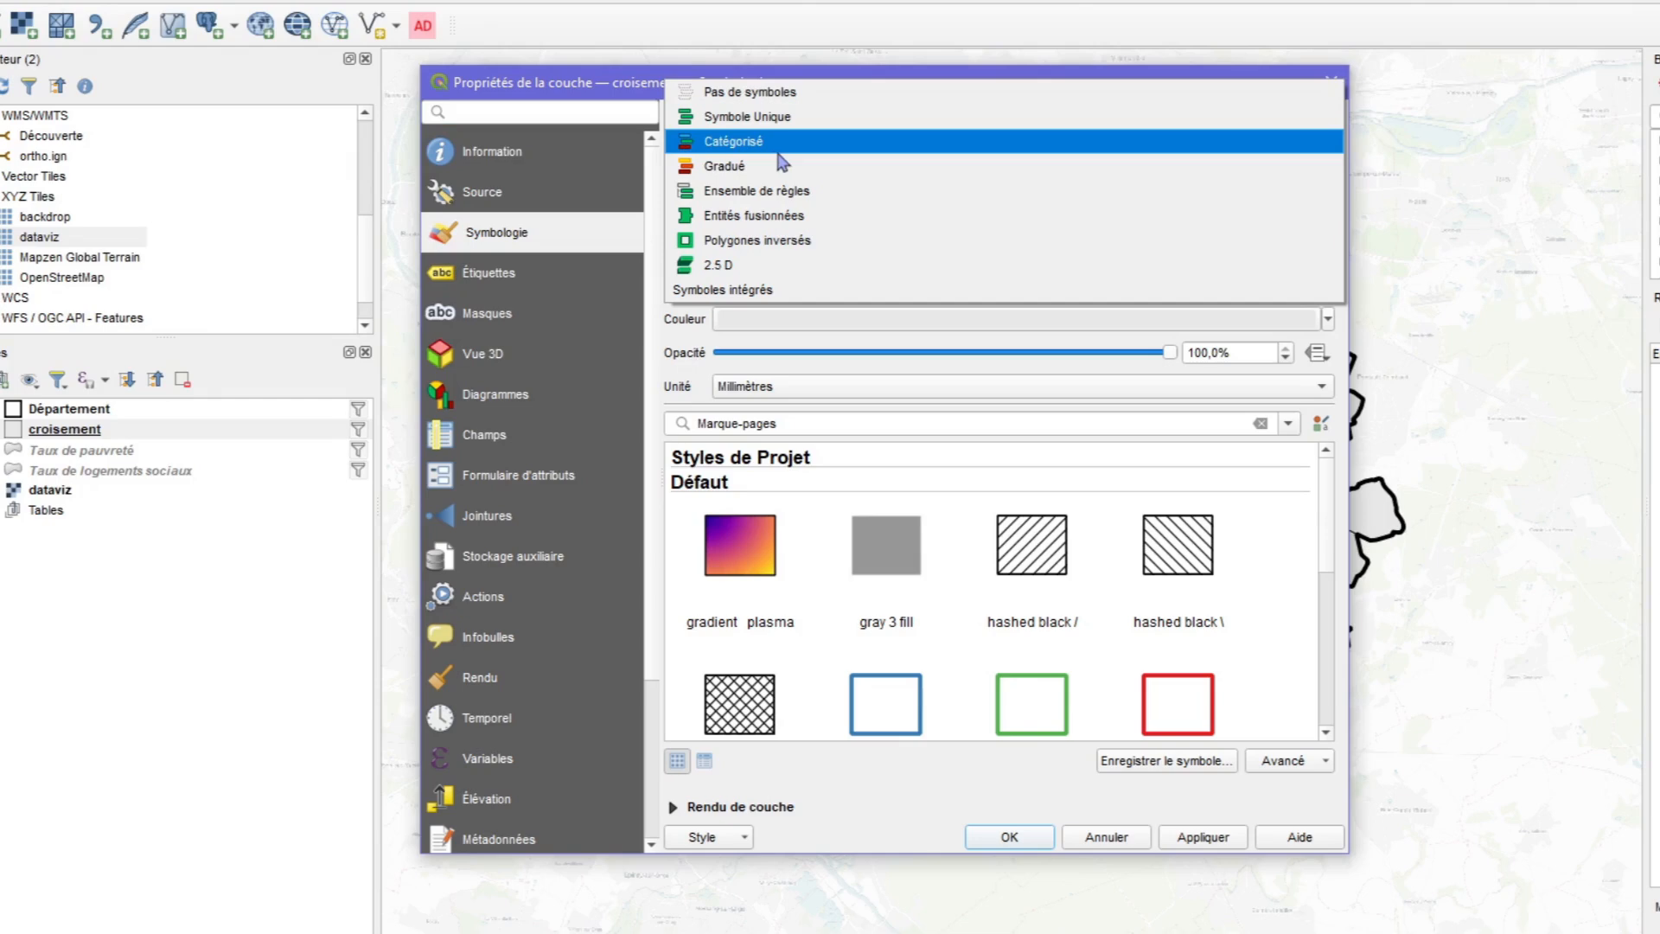
click(782, 141)
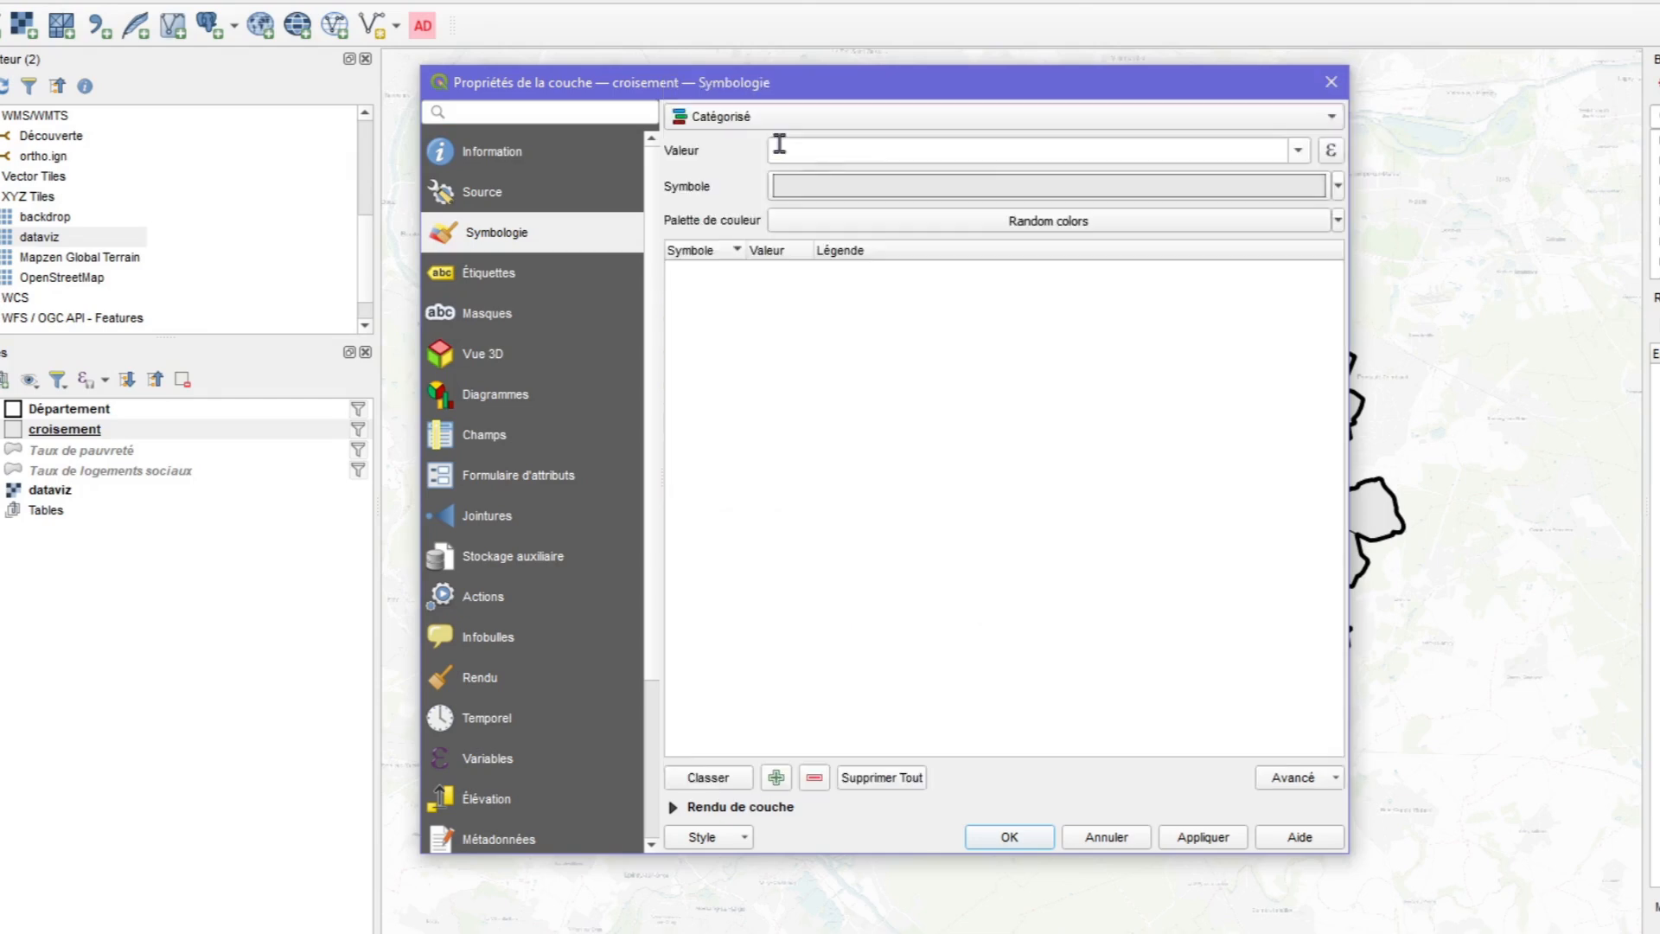
click(1297, 150)
scroll(1279, 203, down, 3)
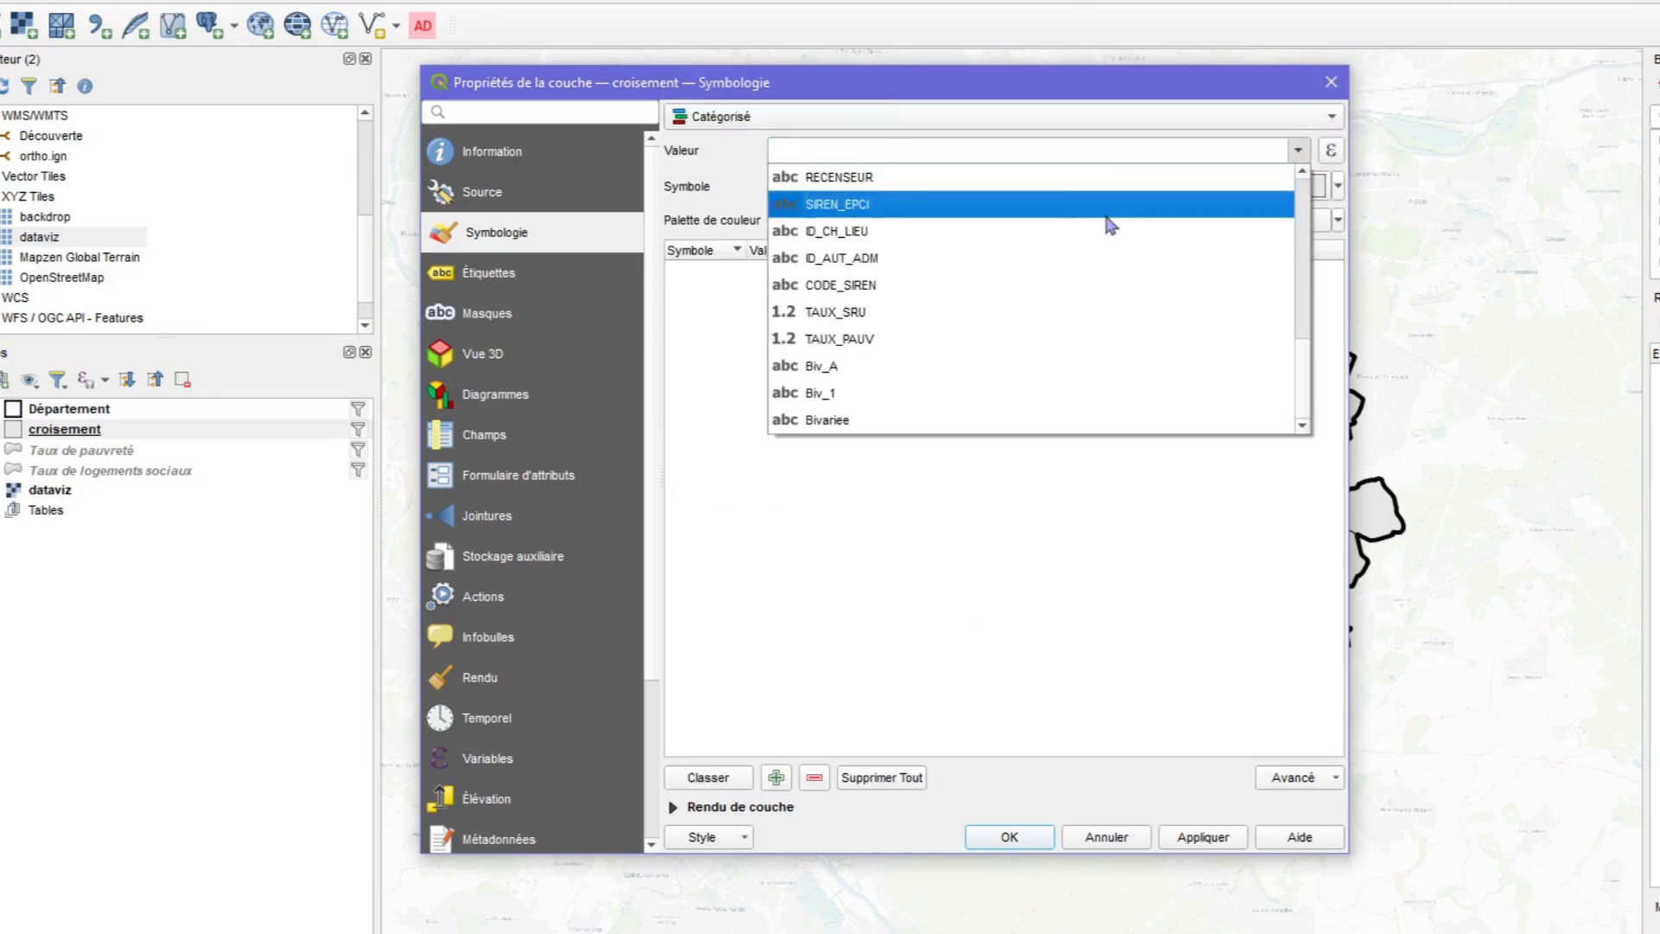
click(937, 419)
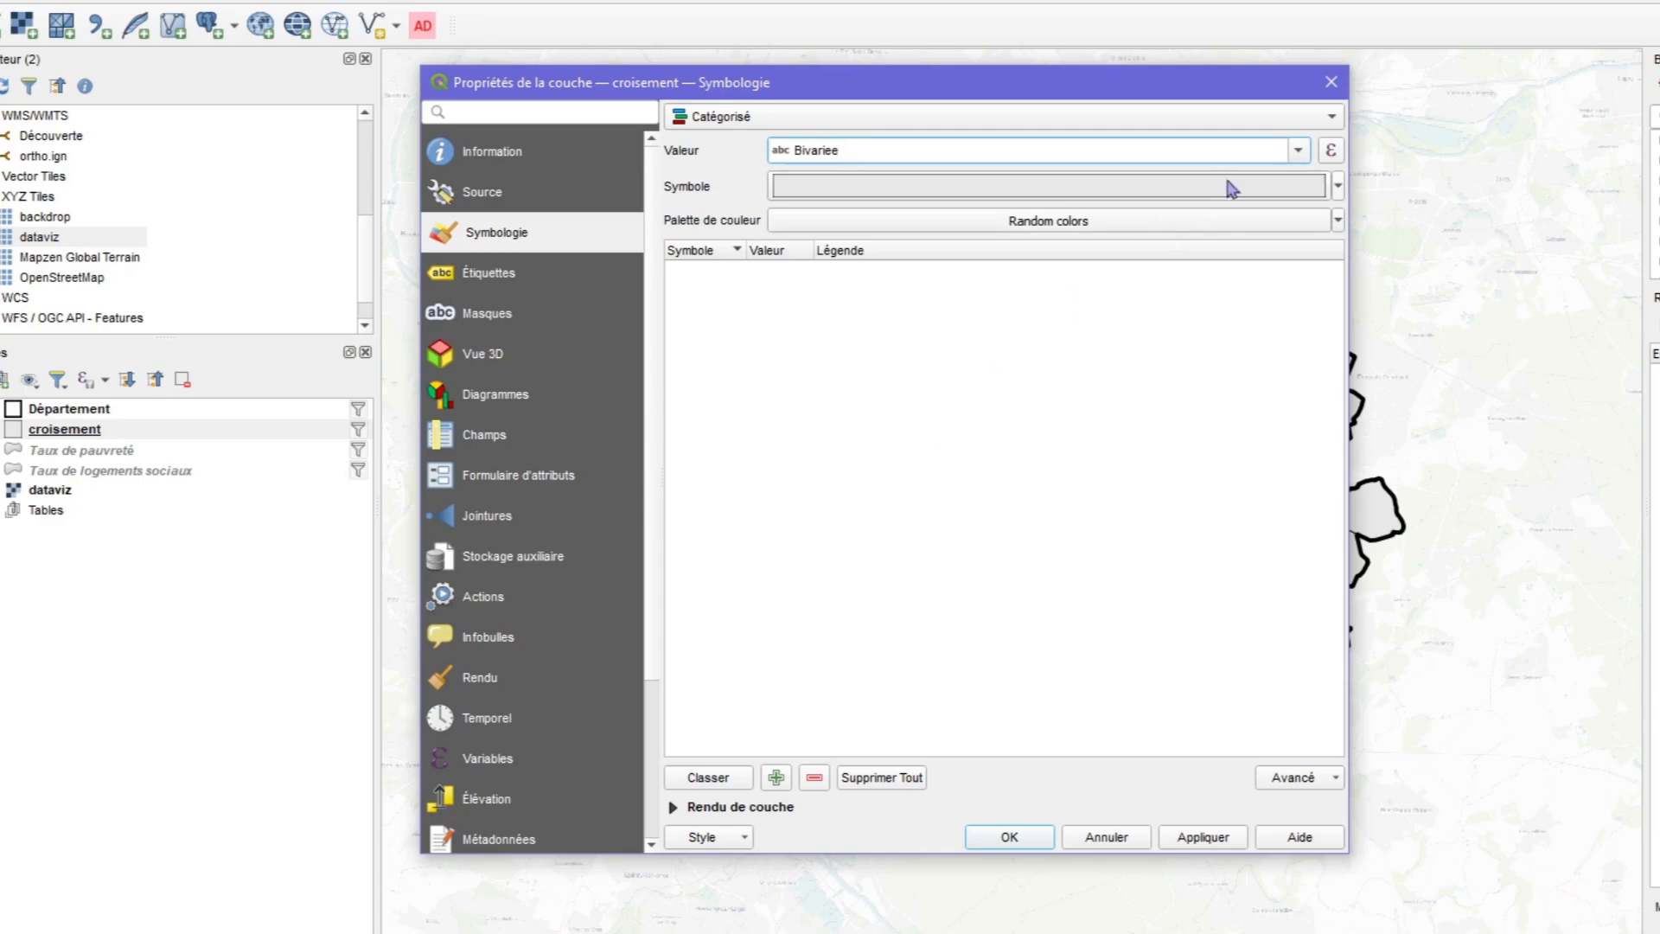
click(678, 782)
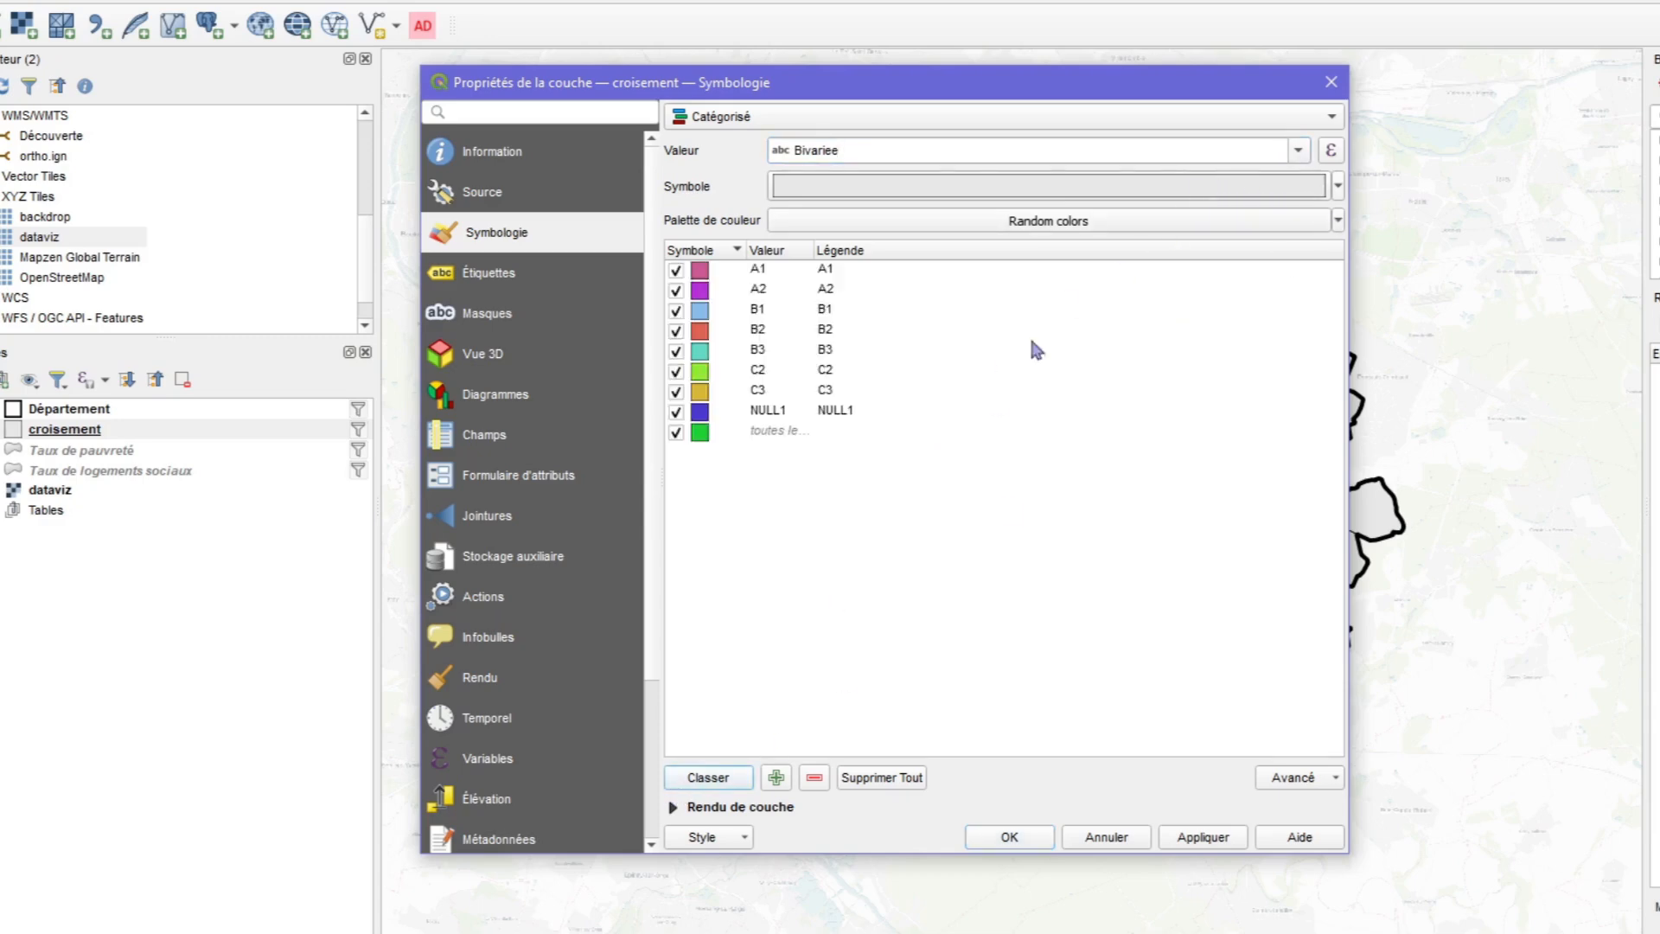
Assign the Bivariee_full colour palette, disable the NULL1 and all-other-values classes, and apply the symbology.
click(1336, 220)
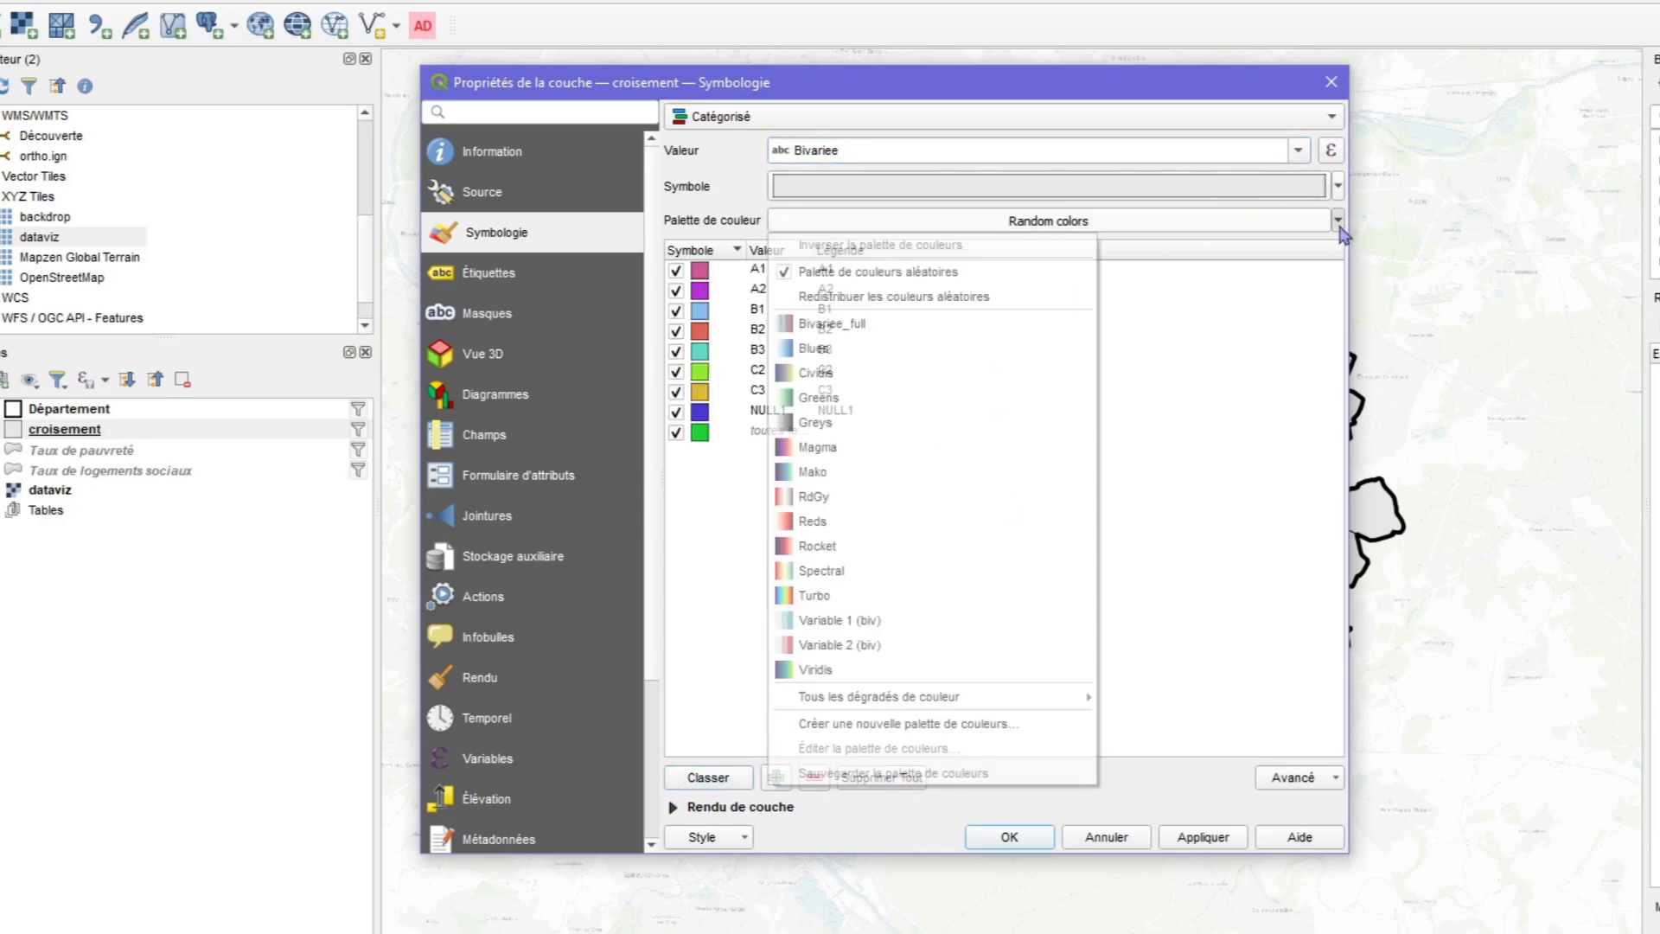
click(970, 337)
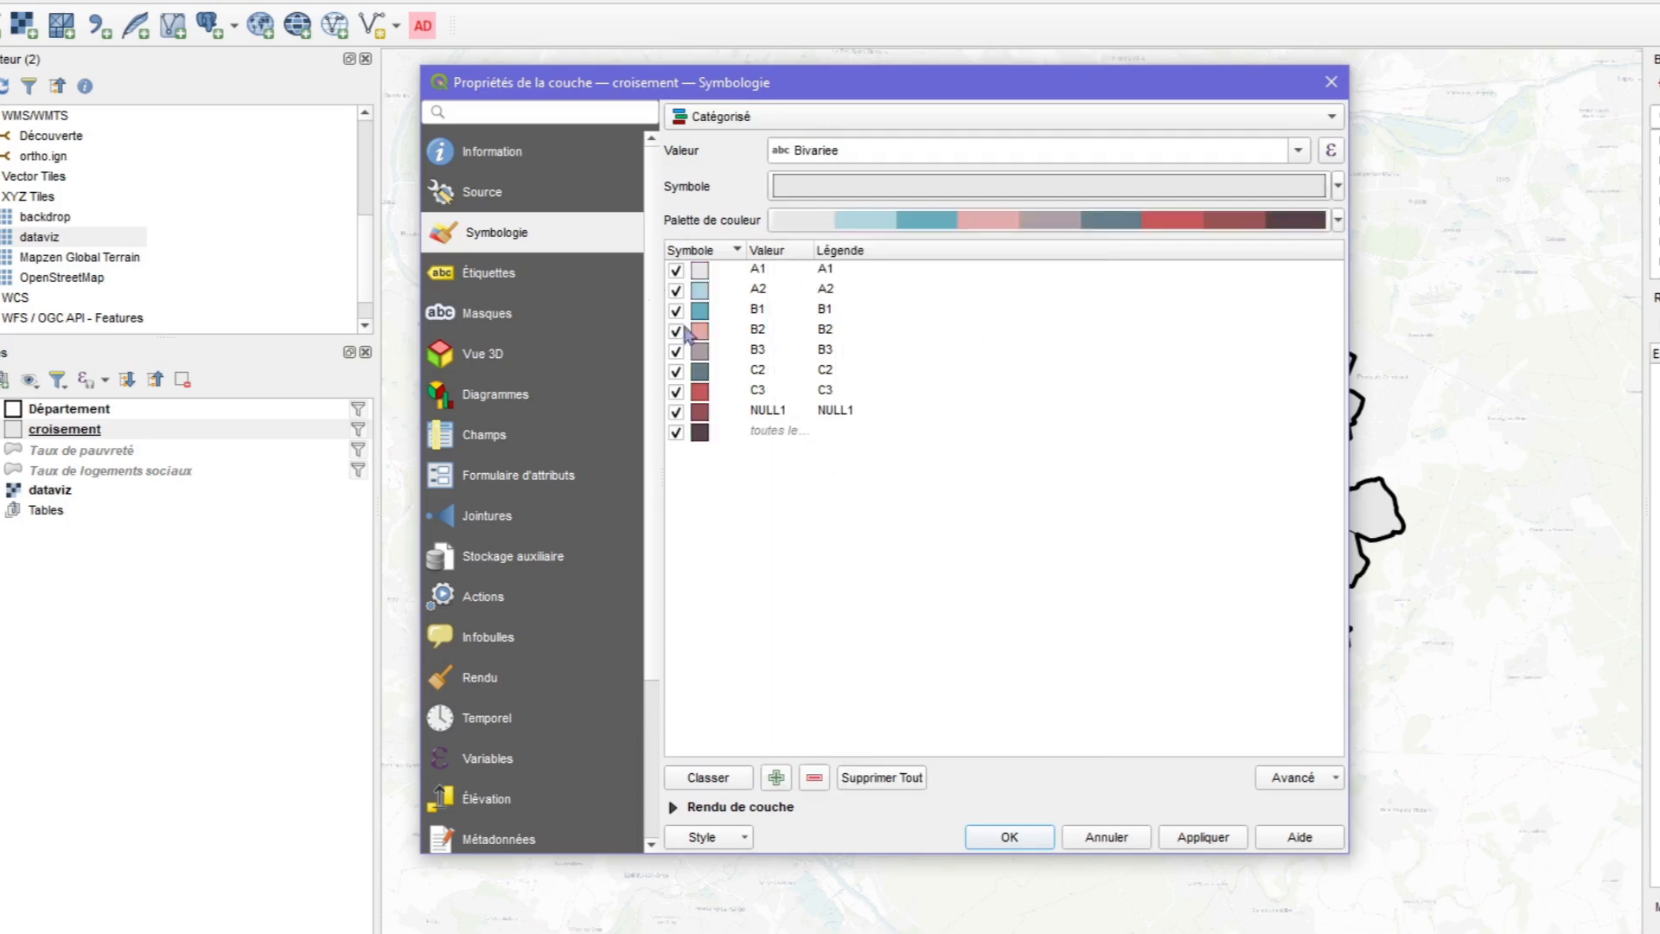
click(675, 411)
click(676, 431)
click(1230, 845)
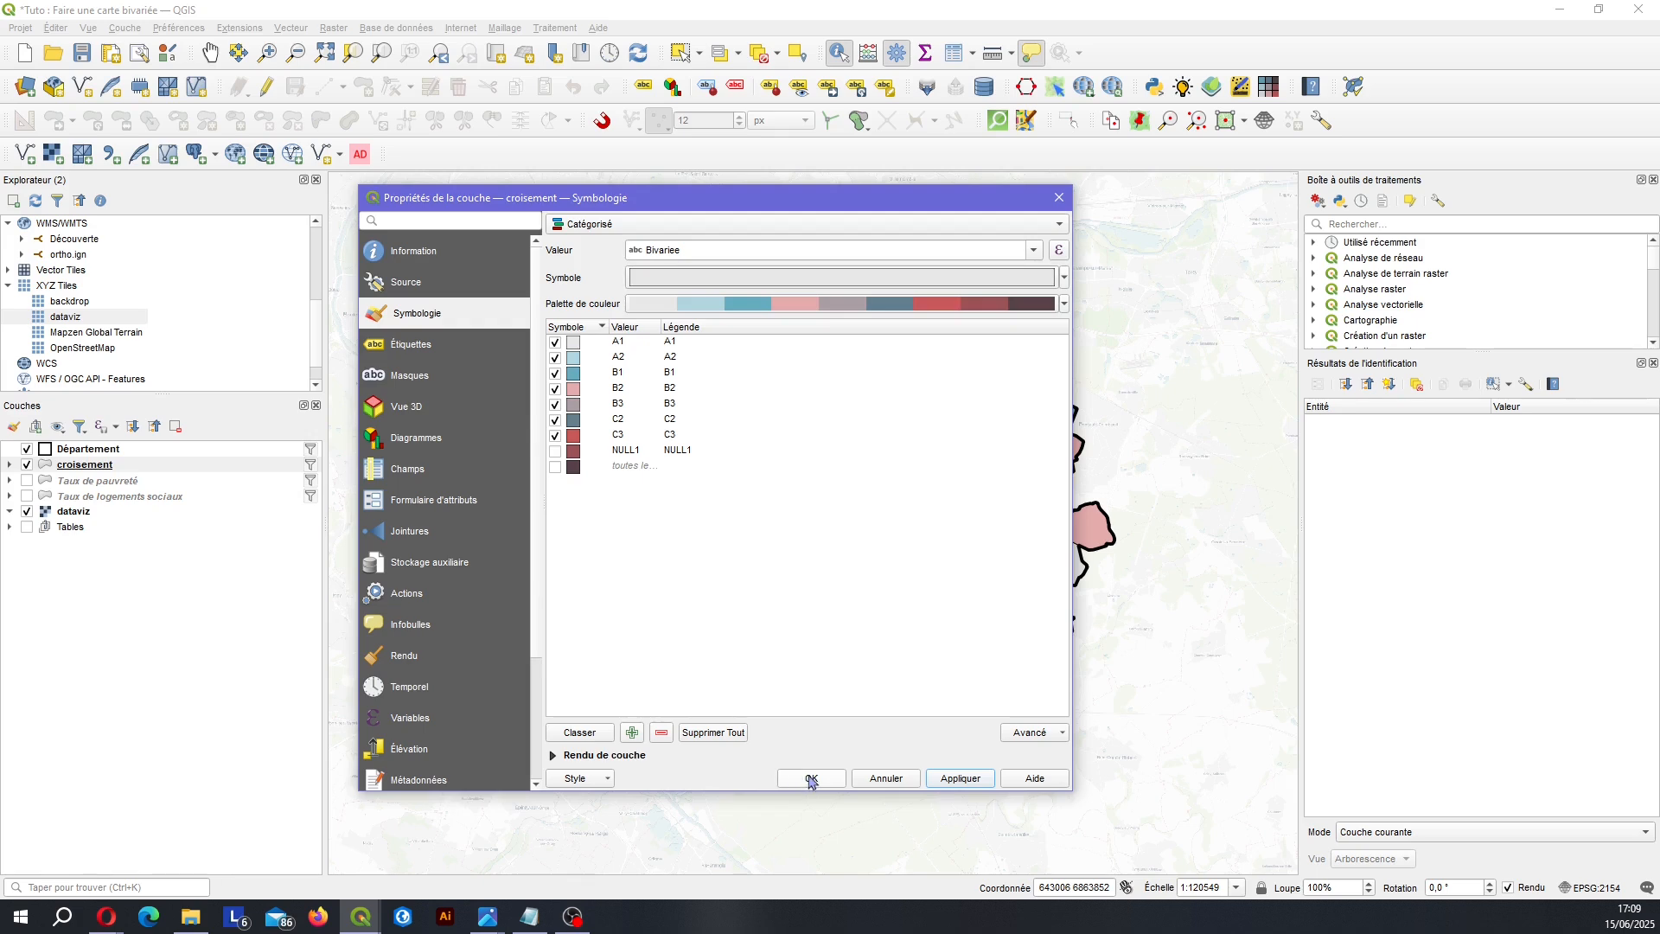
click(811, 779)
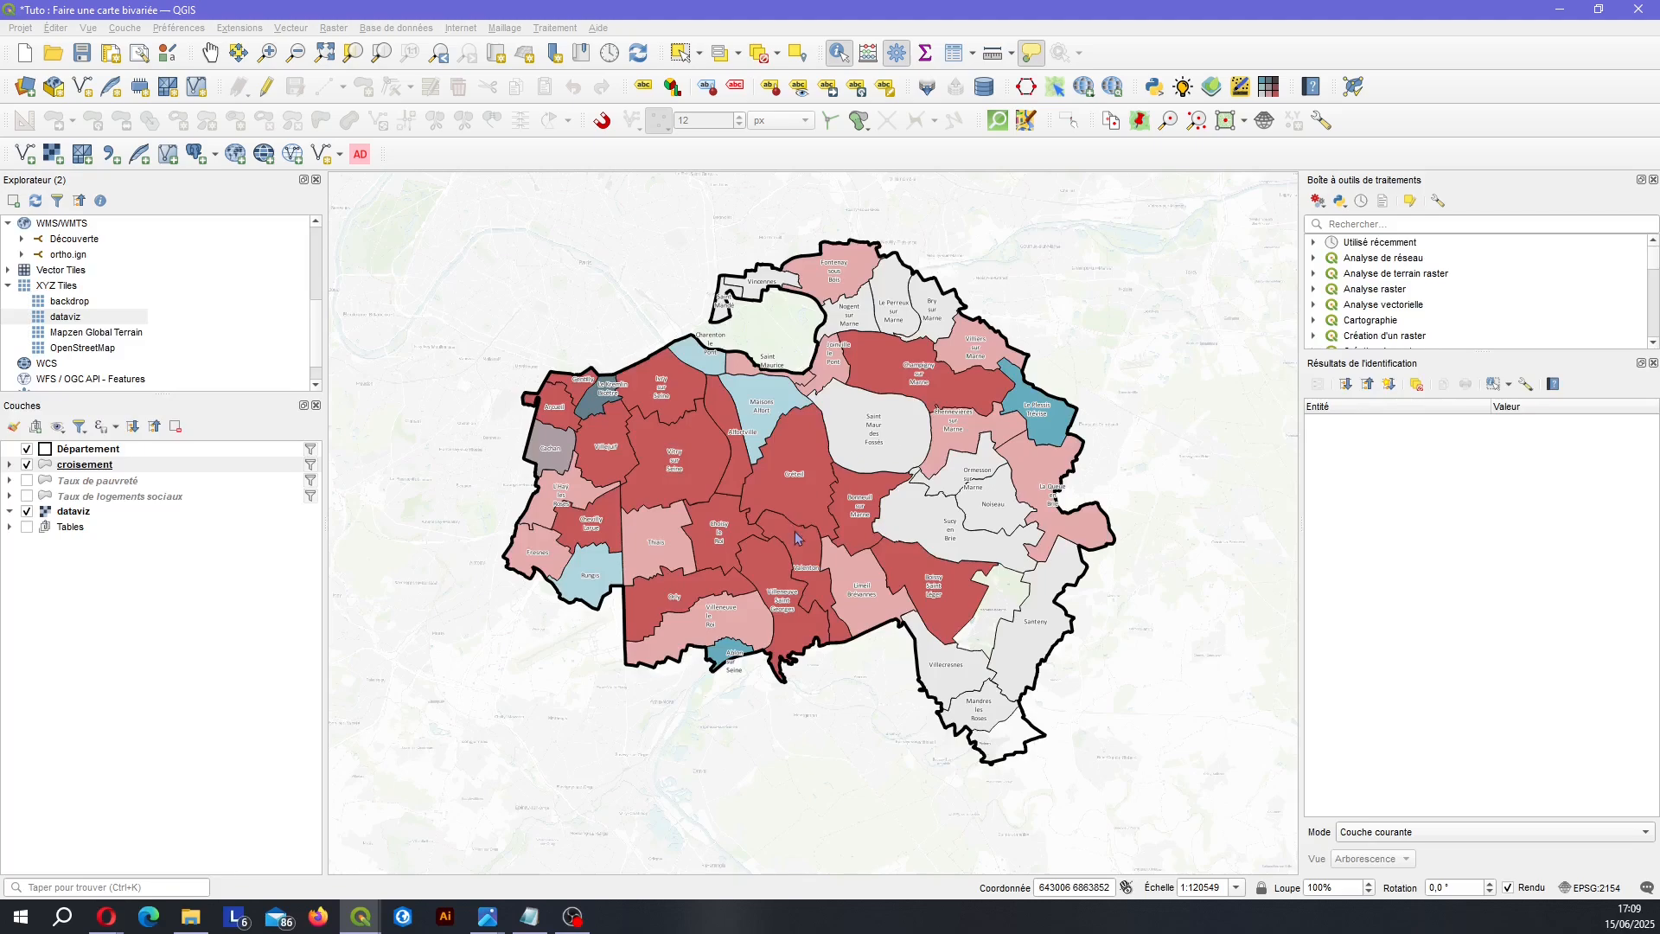
Expand the croisement layer's class legend to compare its colours with the map.
drag(796, 538, 694, 615)
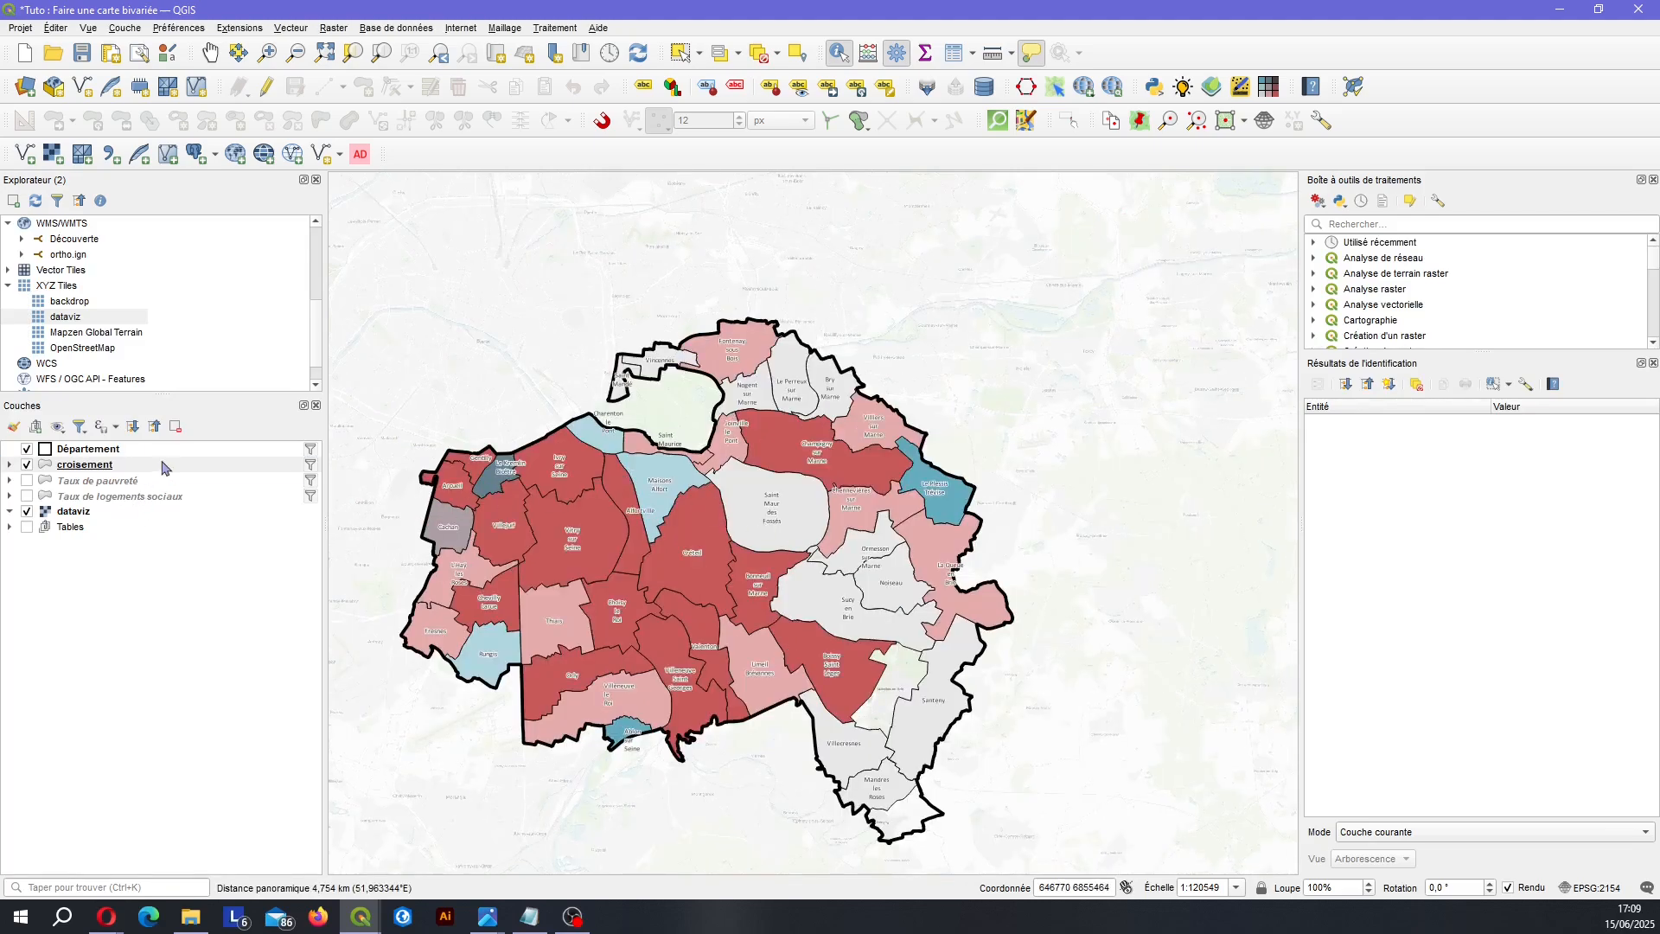
key(alt+Tab)
key(alt+Tab)
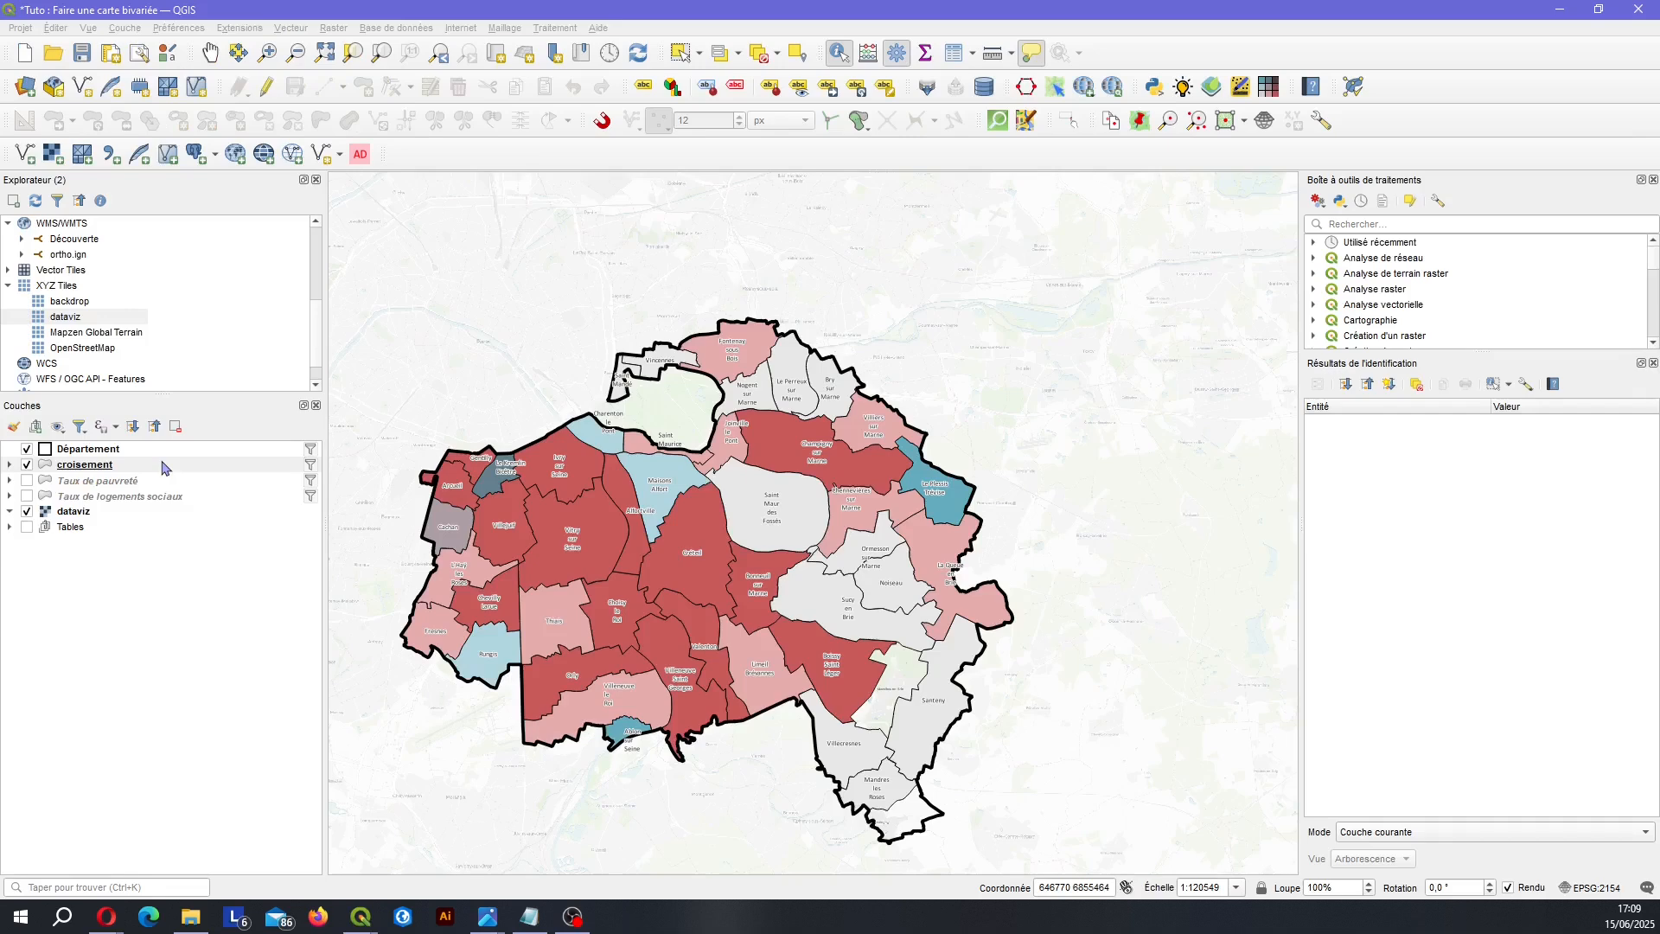
click(10, 464)
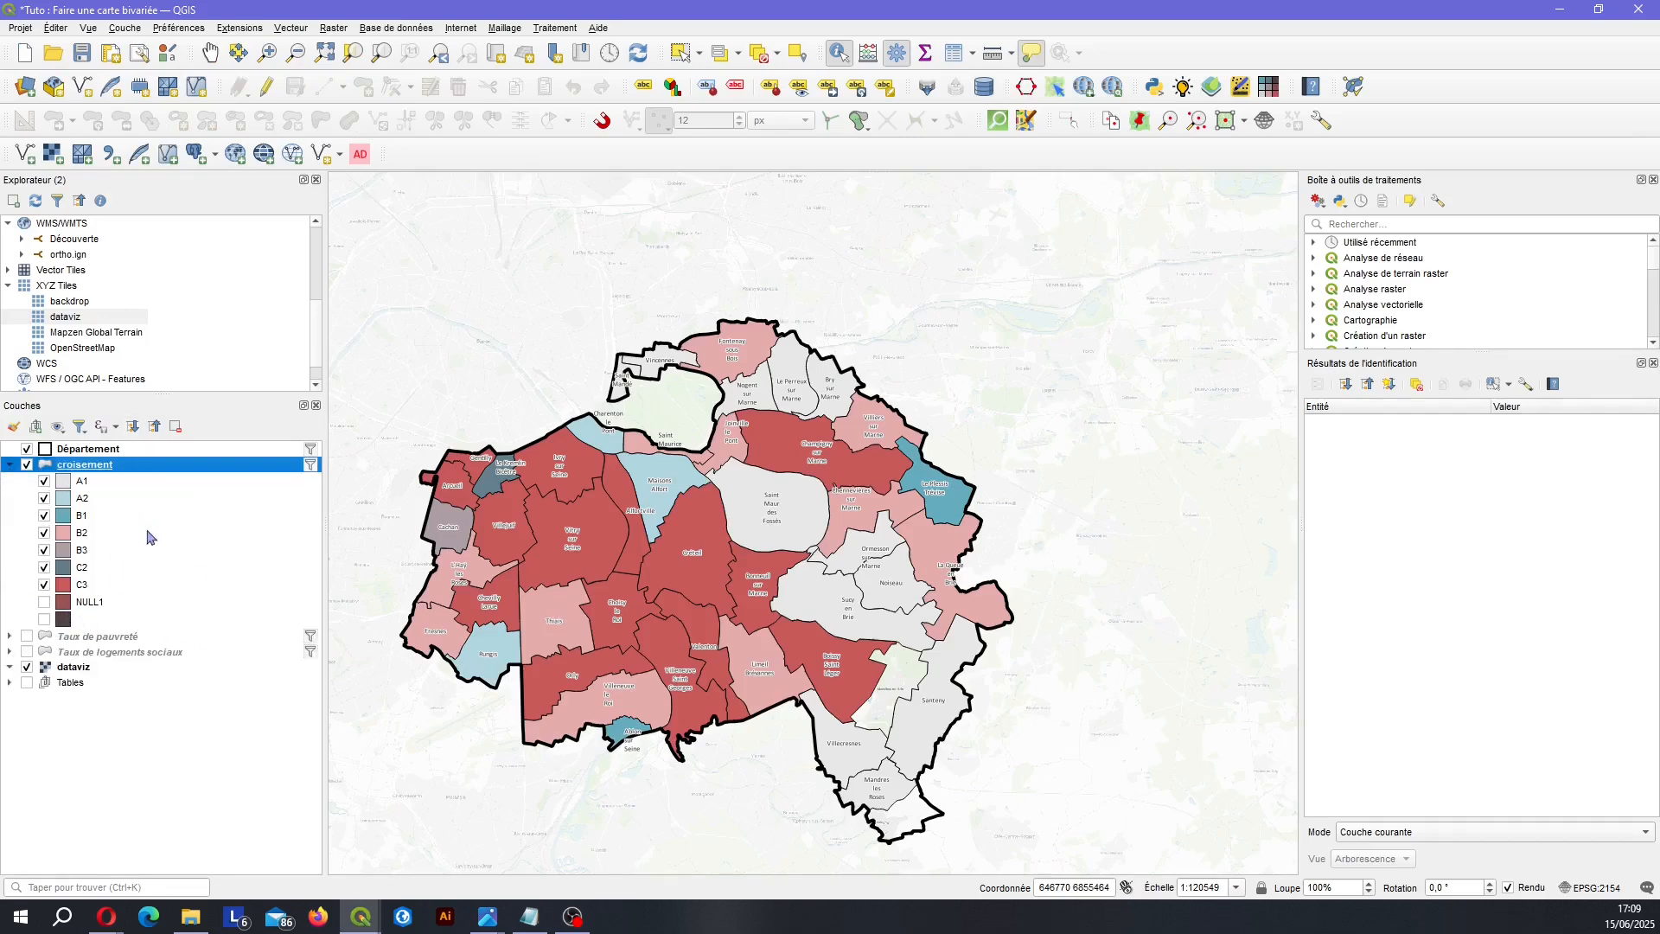
Apply the adjusted croisement class colours: B1 pink, B2 mauve, B3 slate blue, C2 dark red and C3 dark purple.
mouse_move(904, 484)
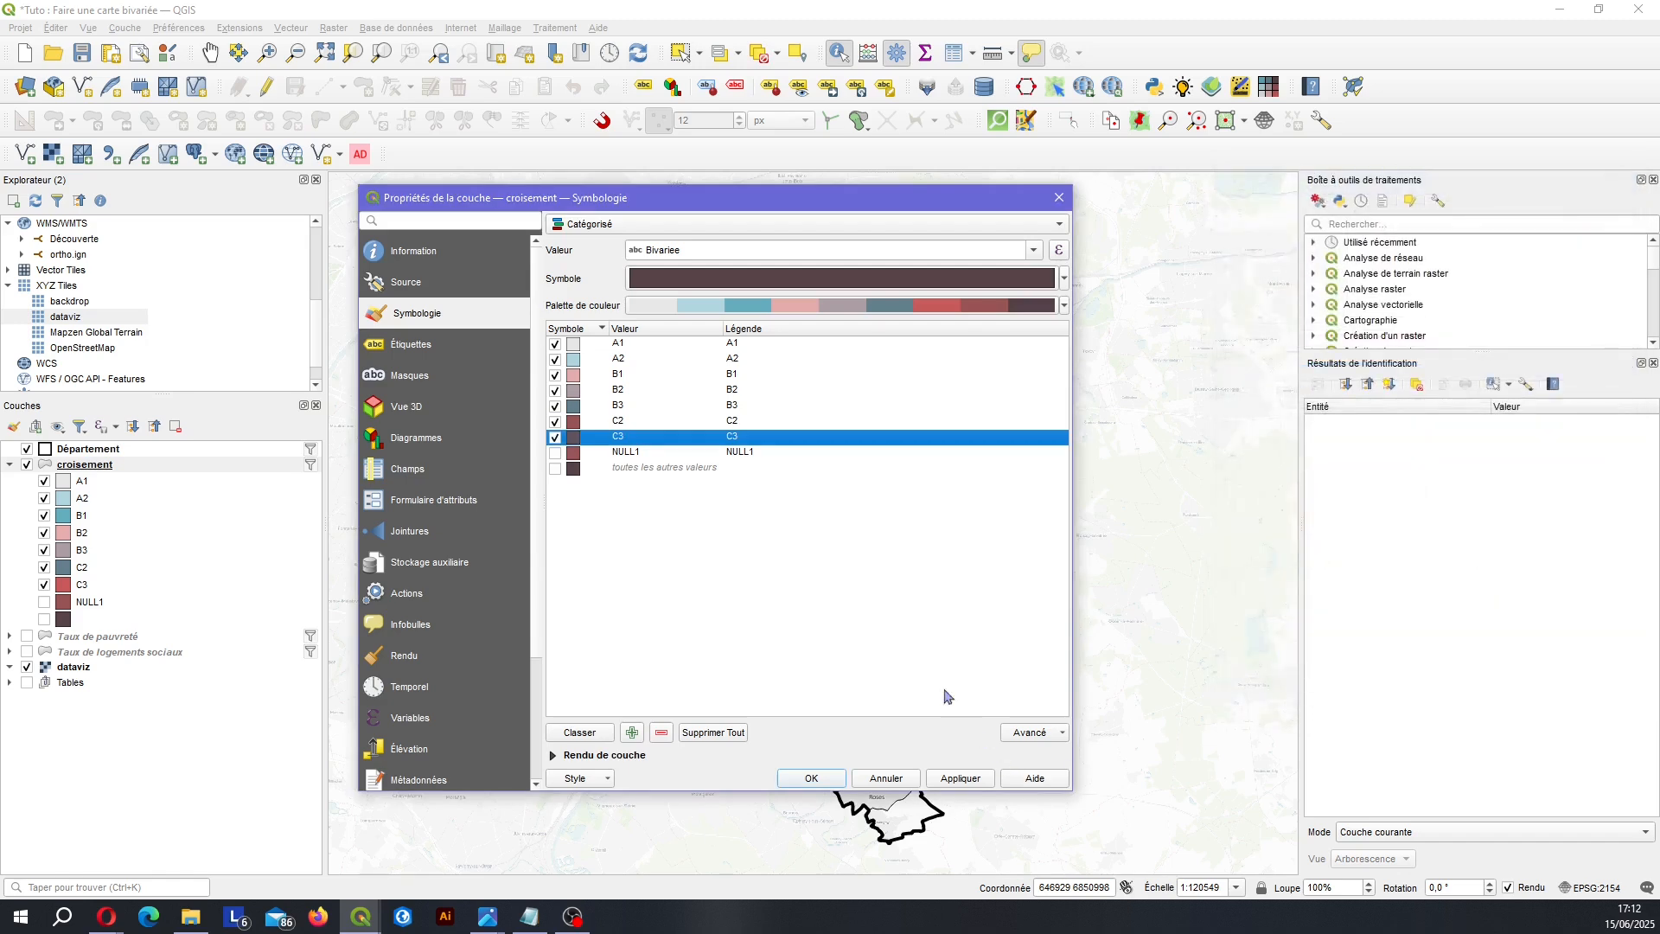
click(805, 557)
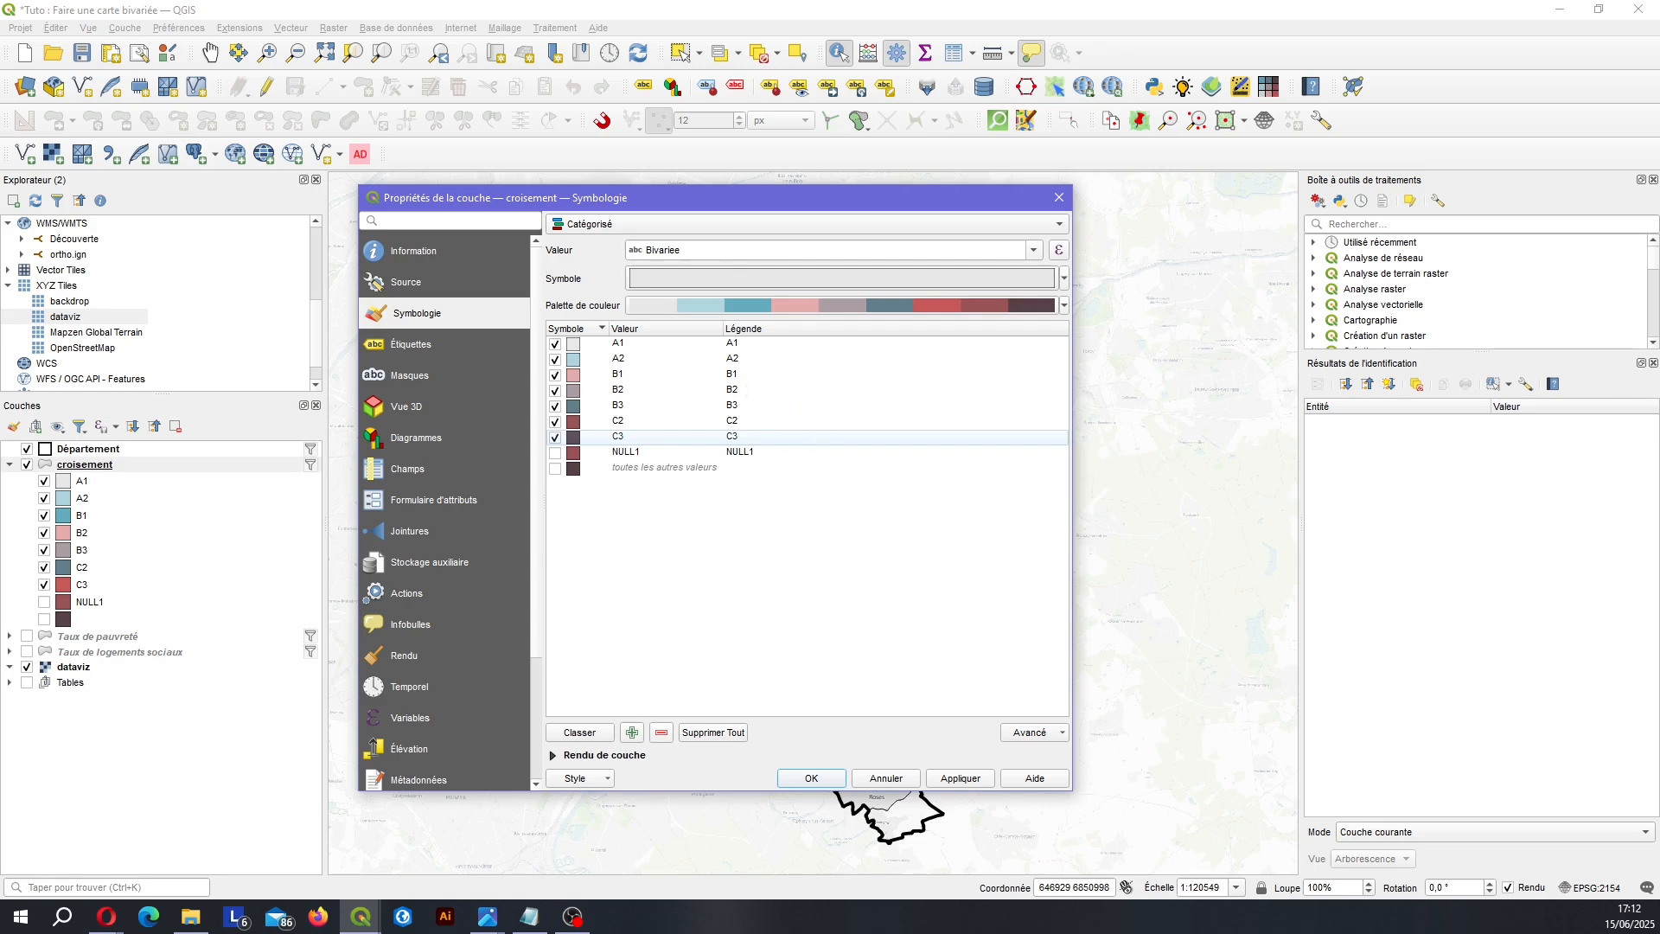
click(977, 782)
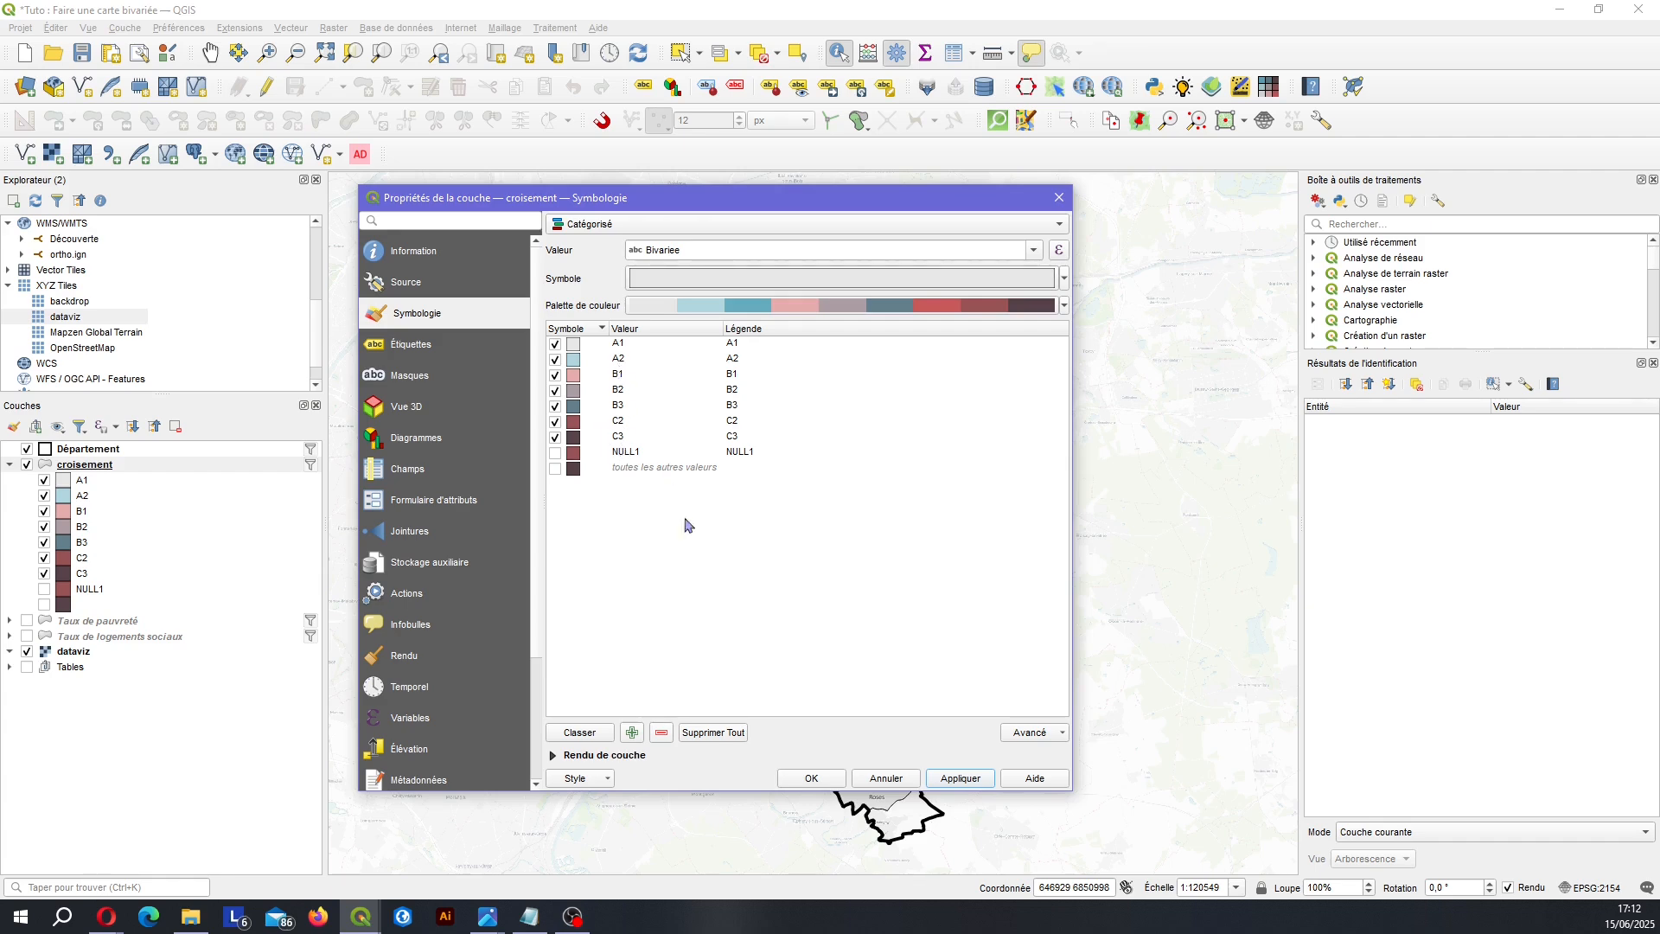
click(811, 778)
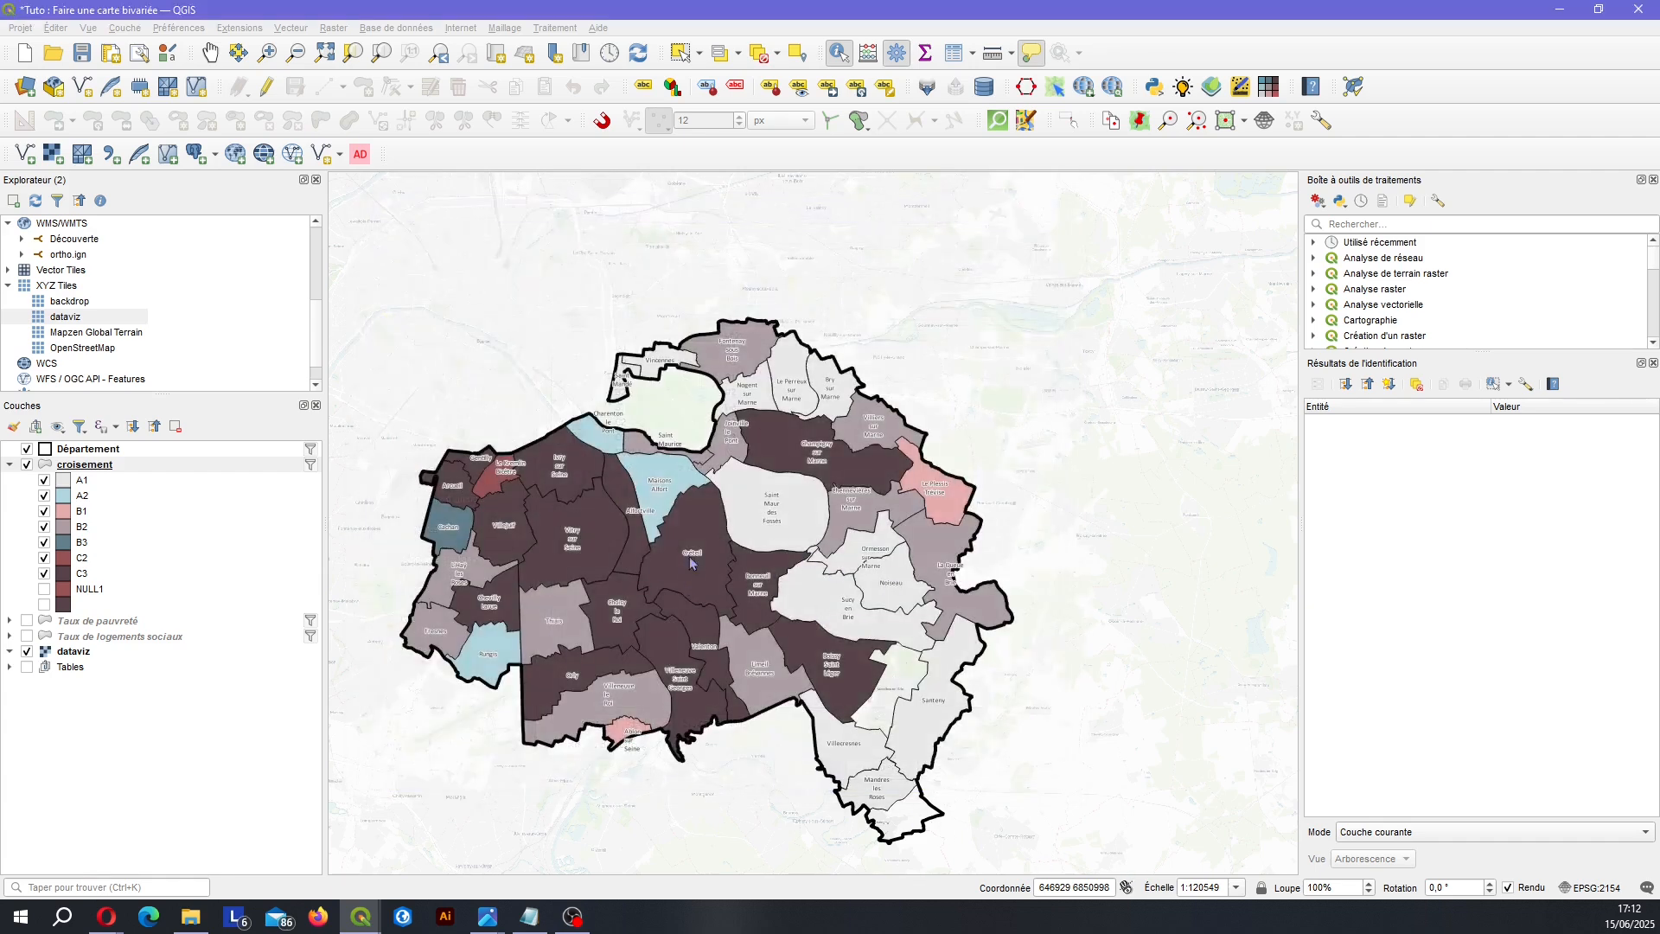
click(129, 464)
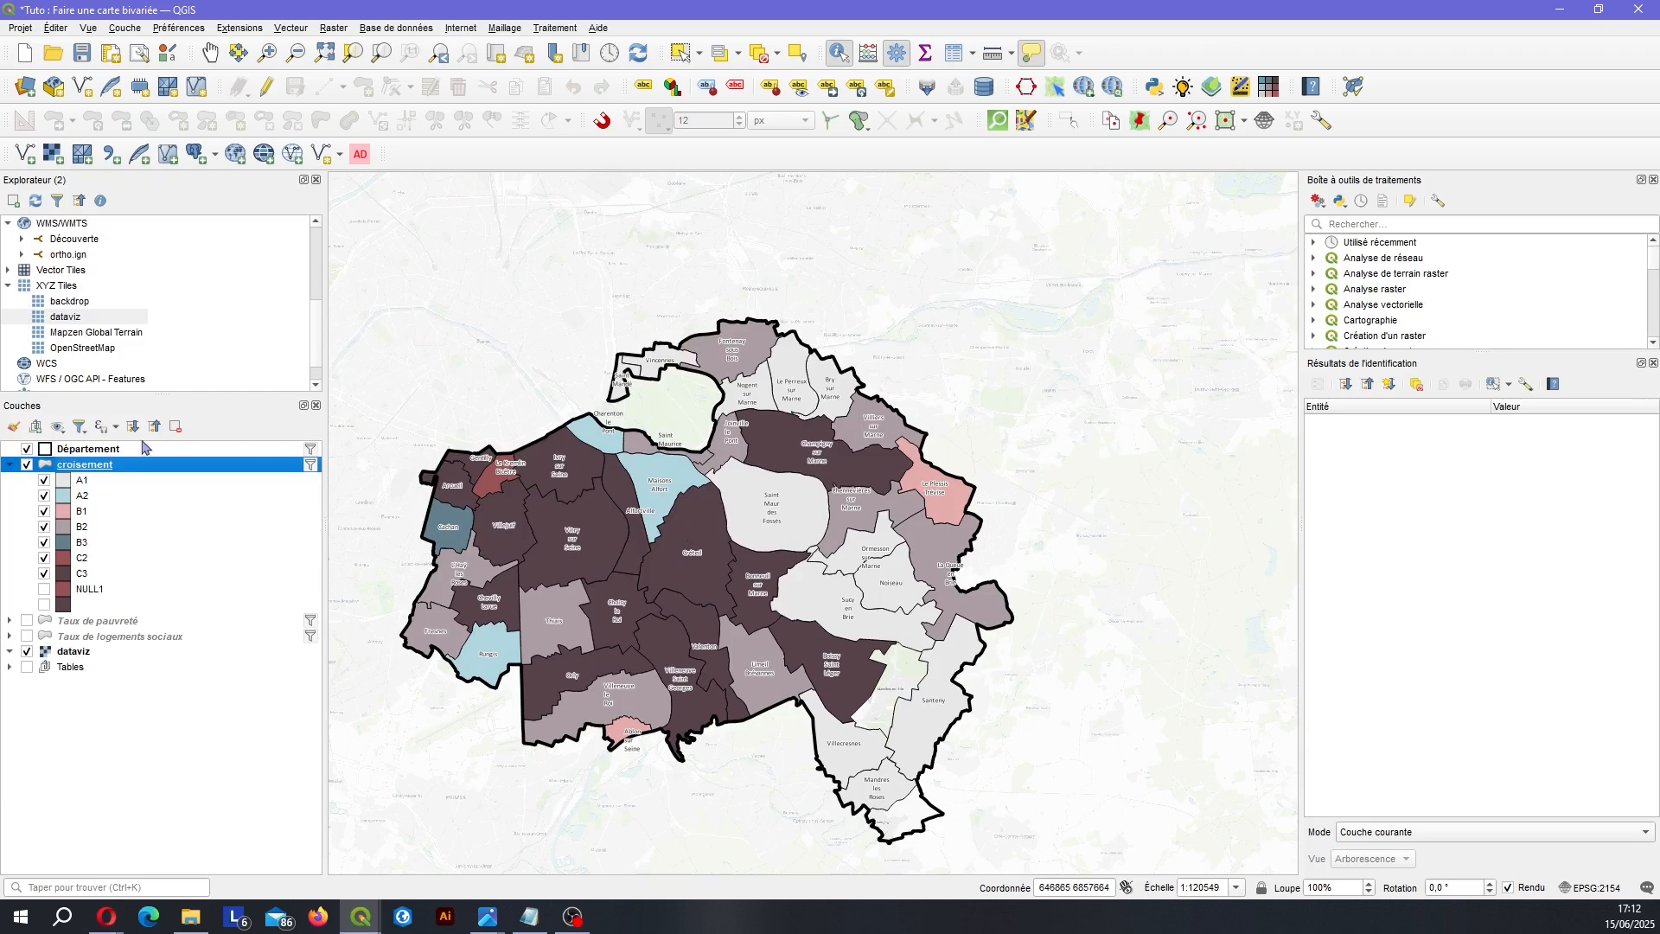
Save the current layer visibility and styling as a new map theme named manu.
click(57, 426)
mouse_move(385, 600)
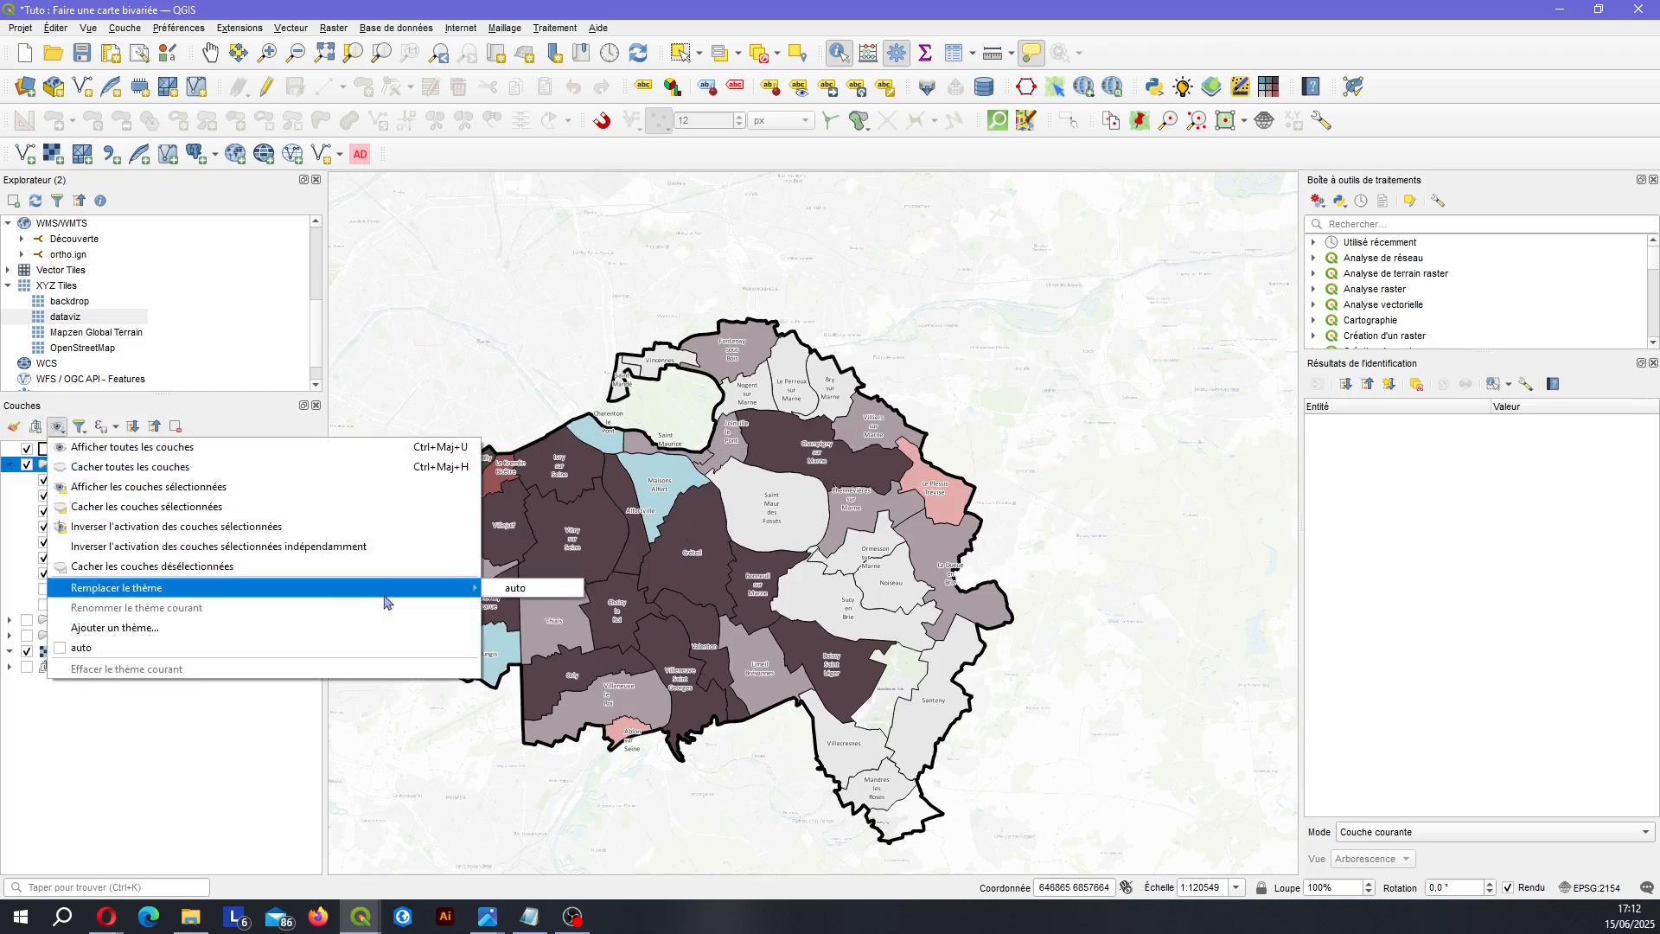
click(344, 630)
text(manu)
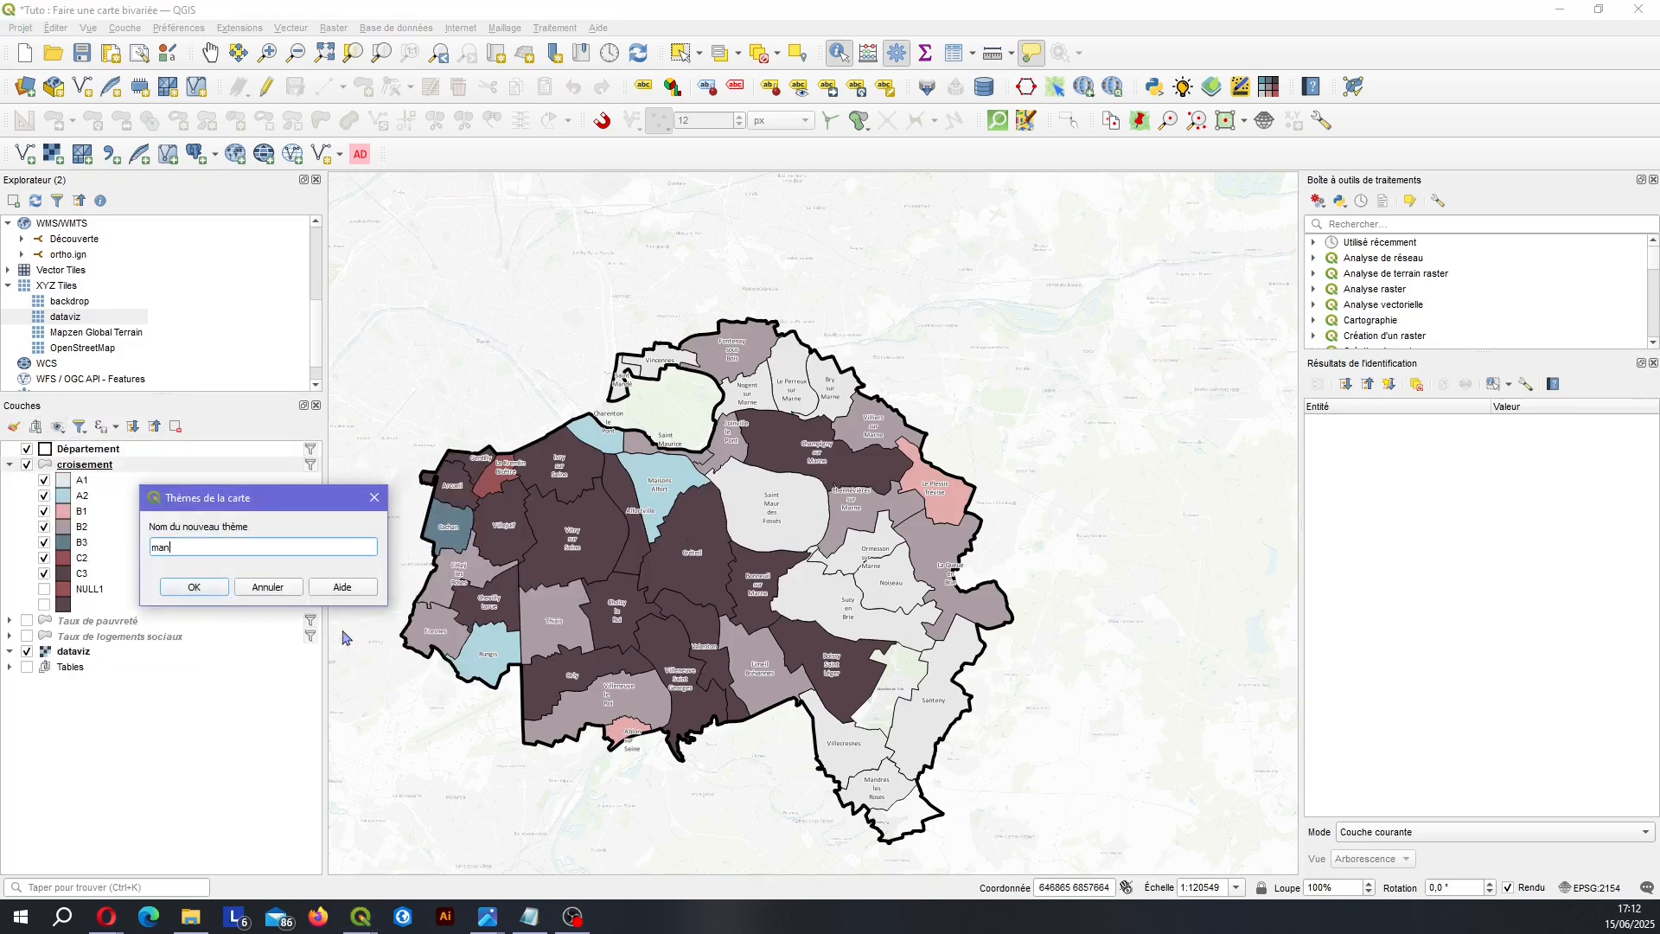
key(Return)
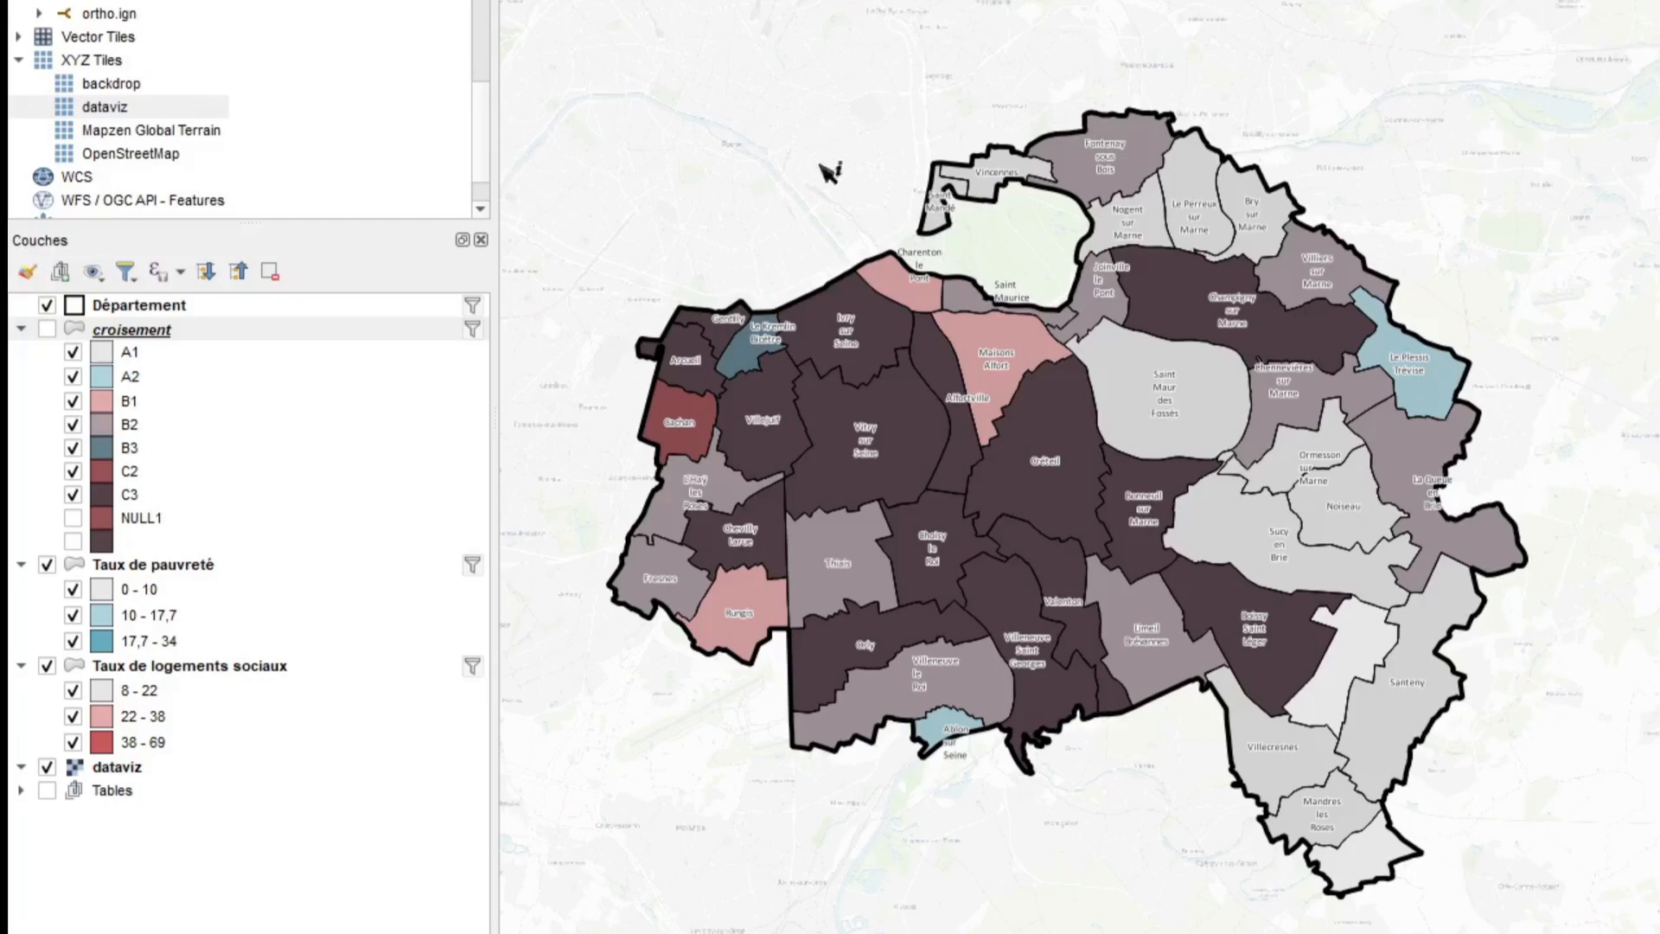
Alternate between the manu and auto map themes to compare the two bivariate maps, finishing on auto.
click(97, 274)
click(216, 633)
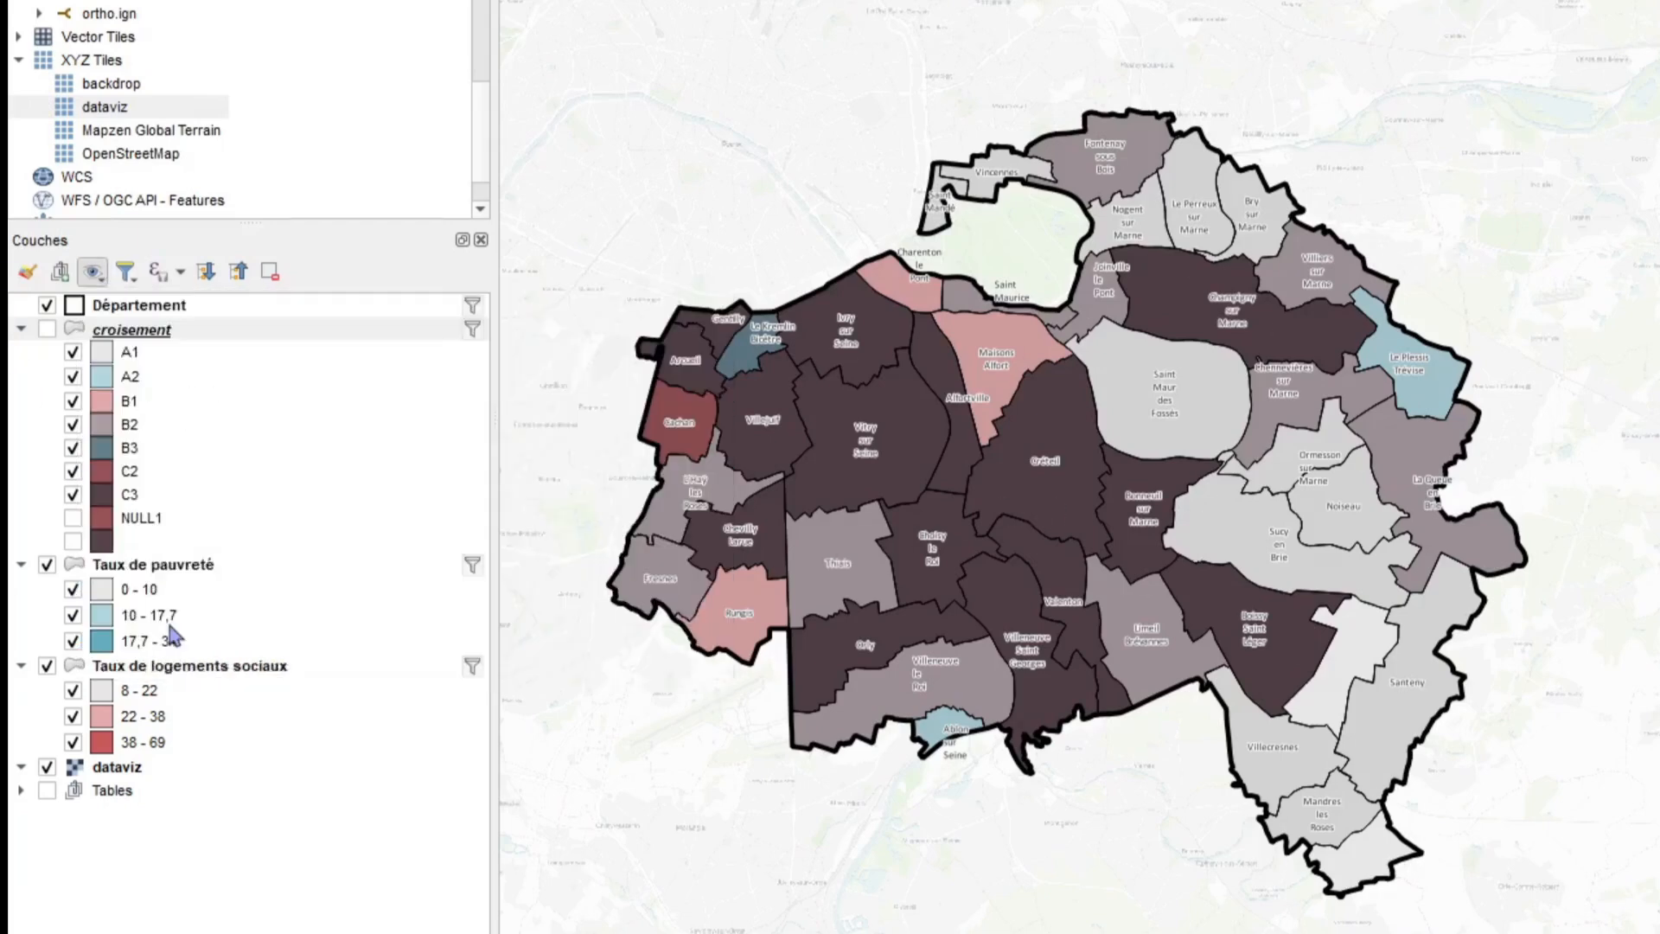
click(95, 275)
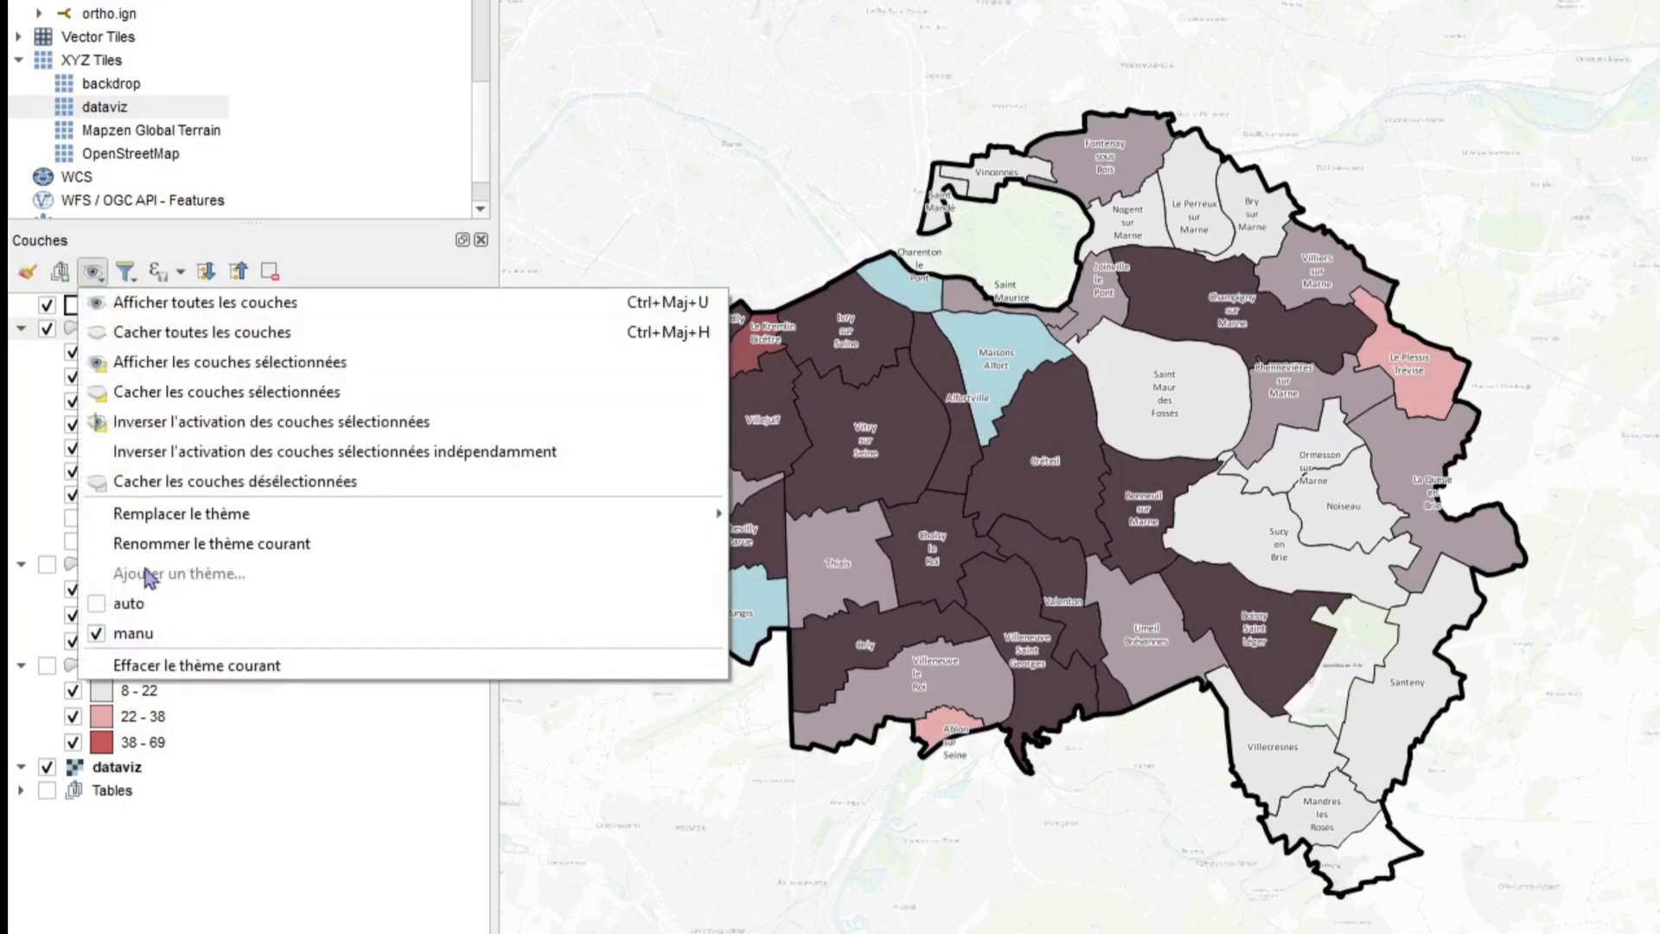
click(138, 603)
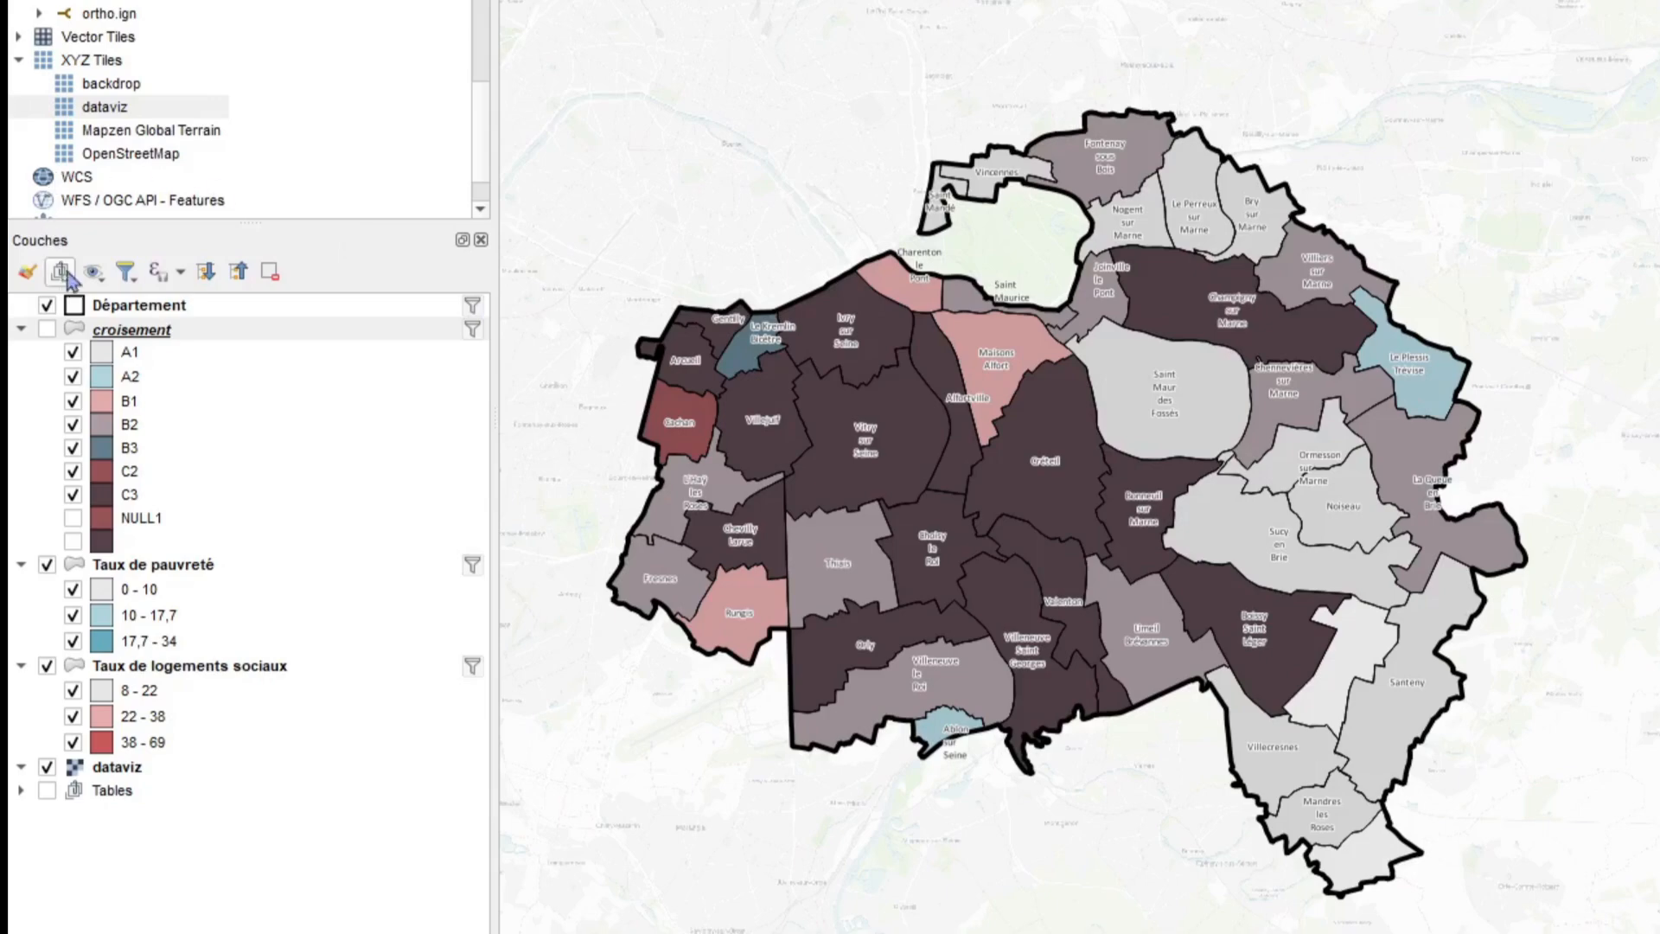
click(92, 273)
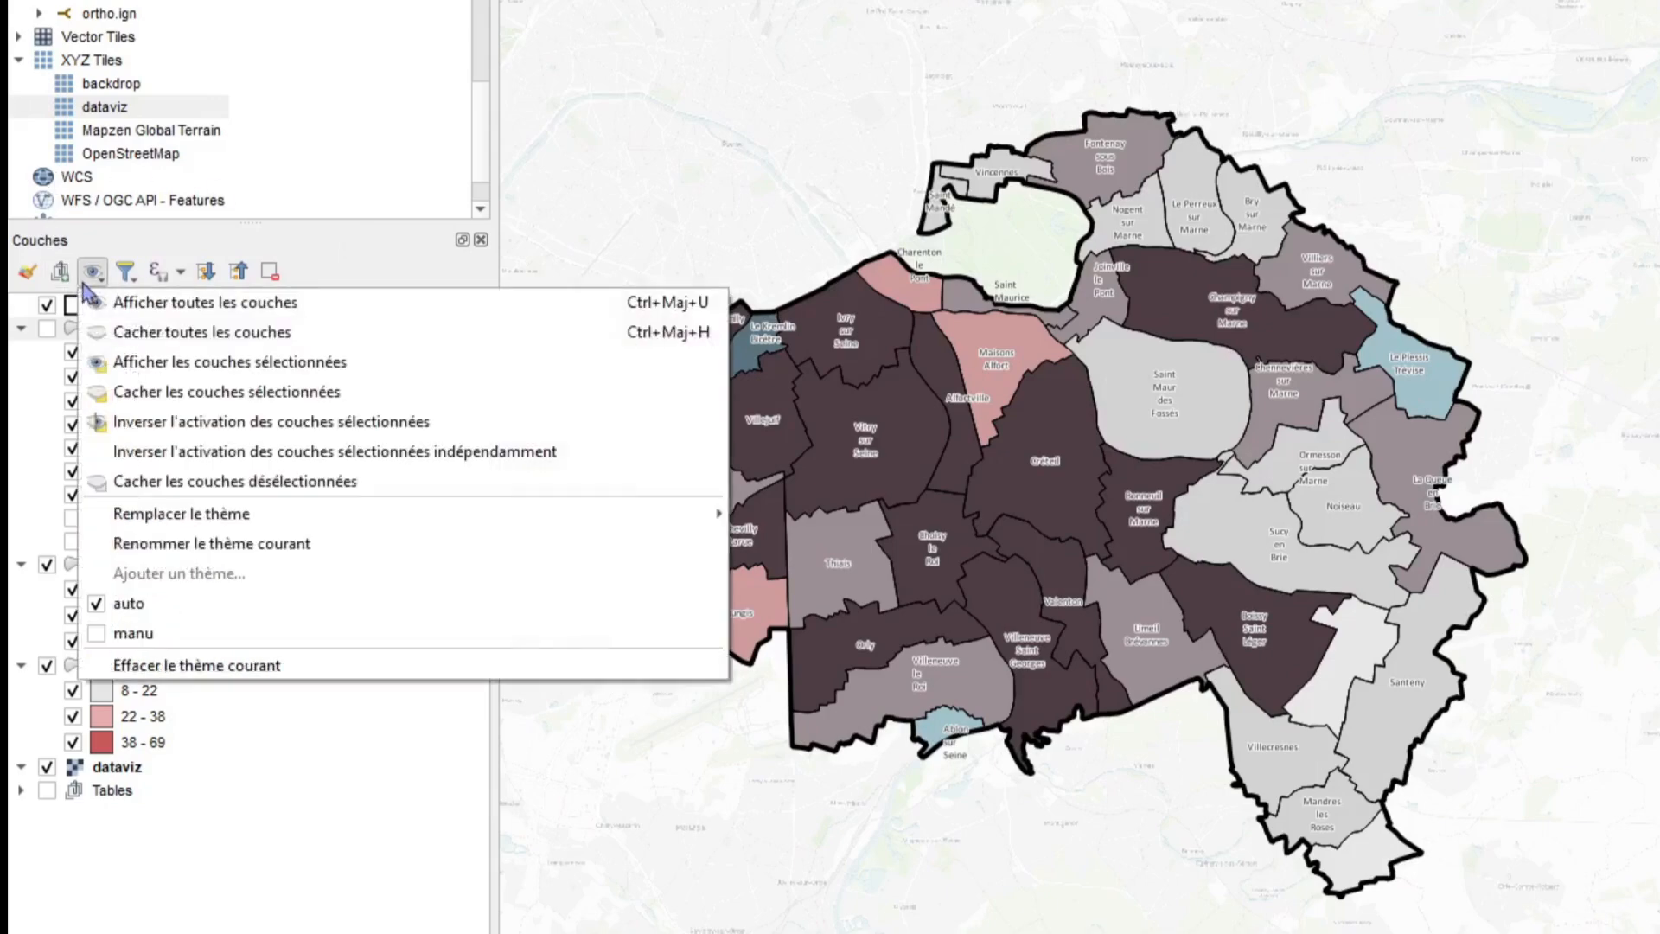
click(187, 629)
click(92, 273)
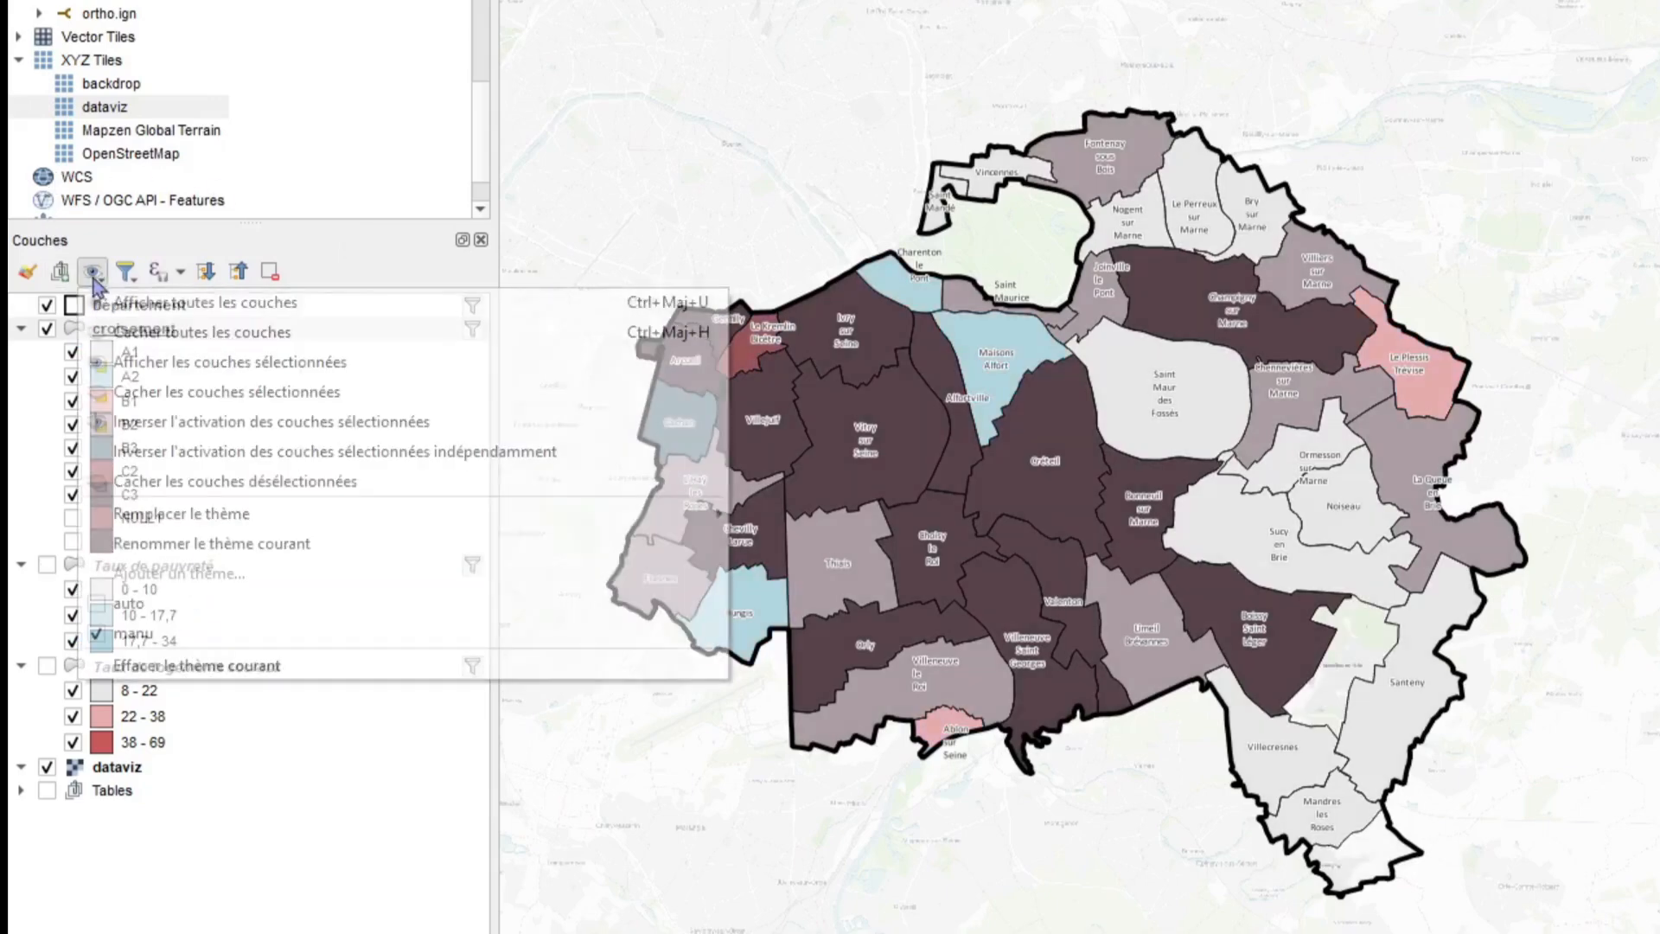
click(204, 608)
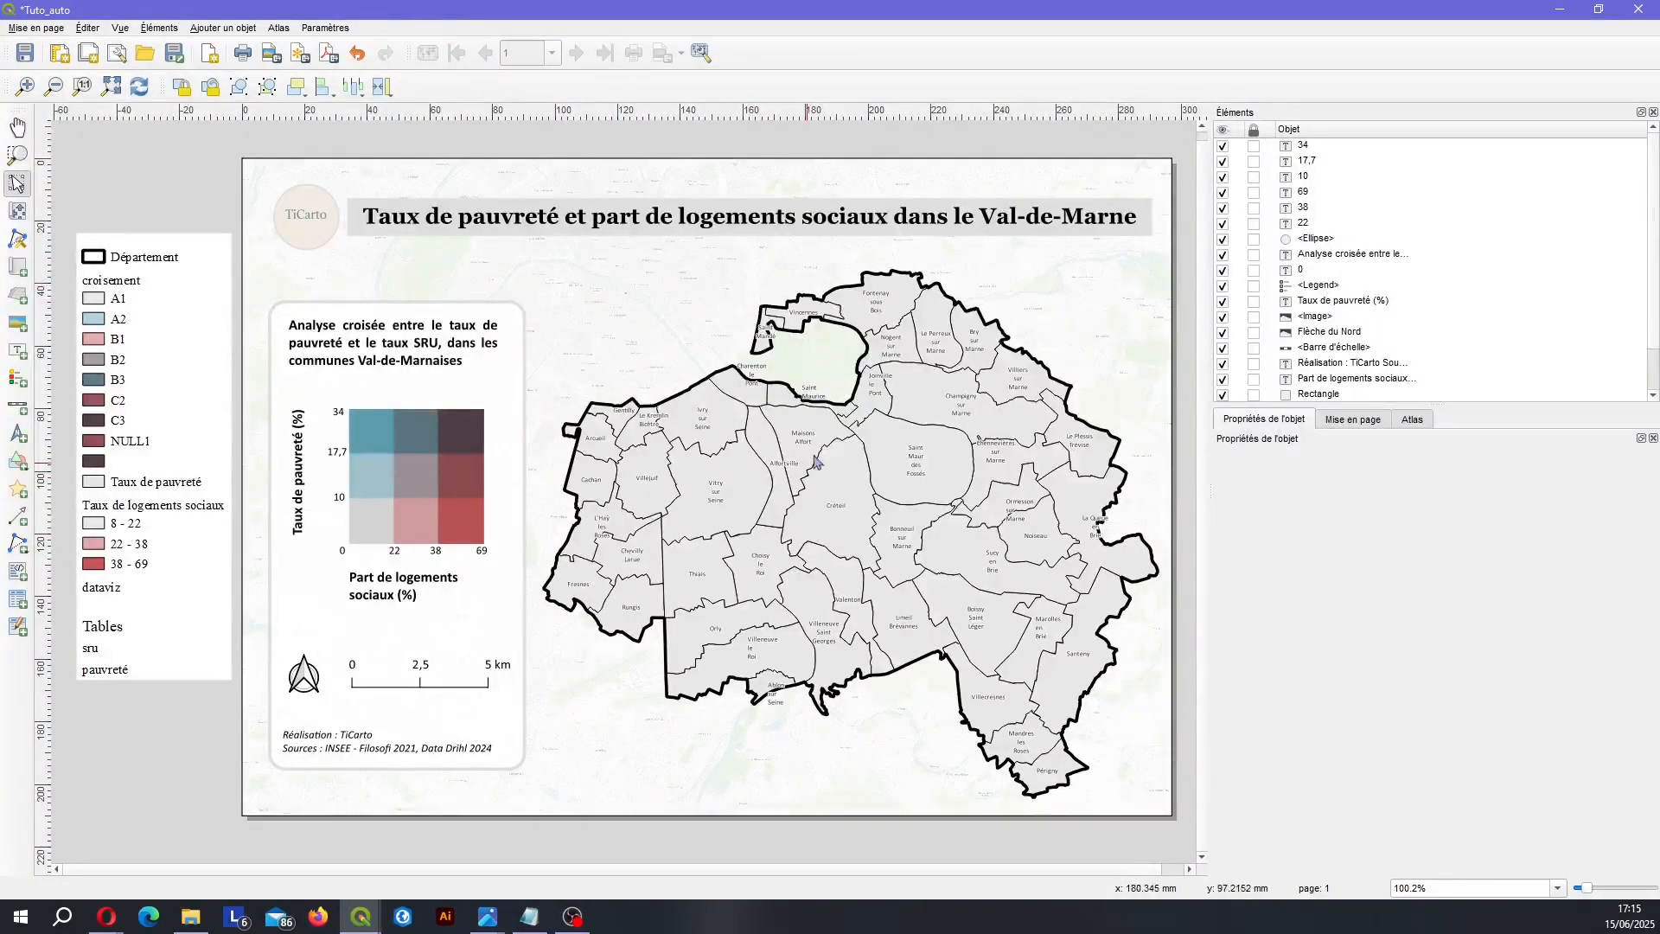
In the Tuto_auto layout, set the main map (Carte 1) to follow the auto map theme.
click(837, 421)
click(1463, 691)
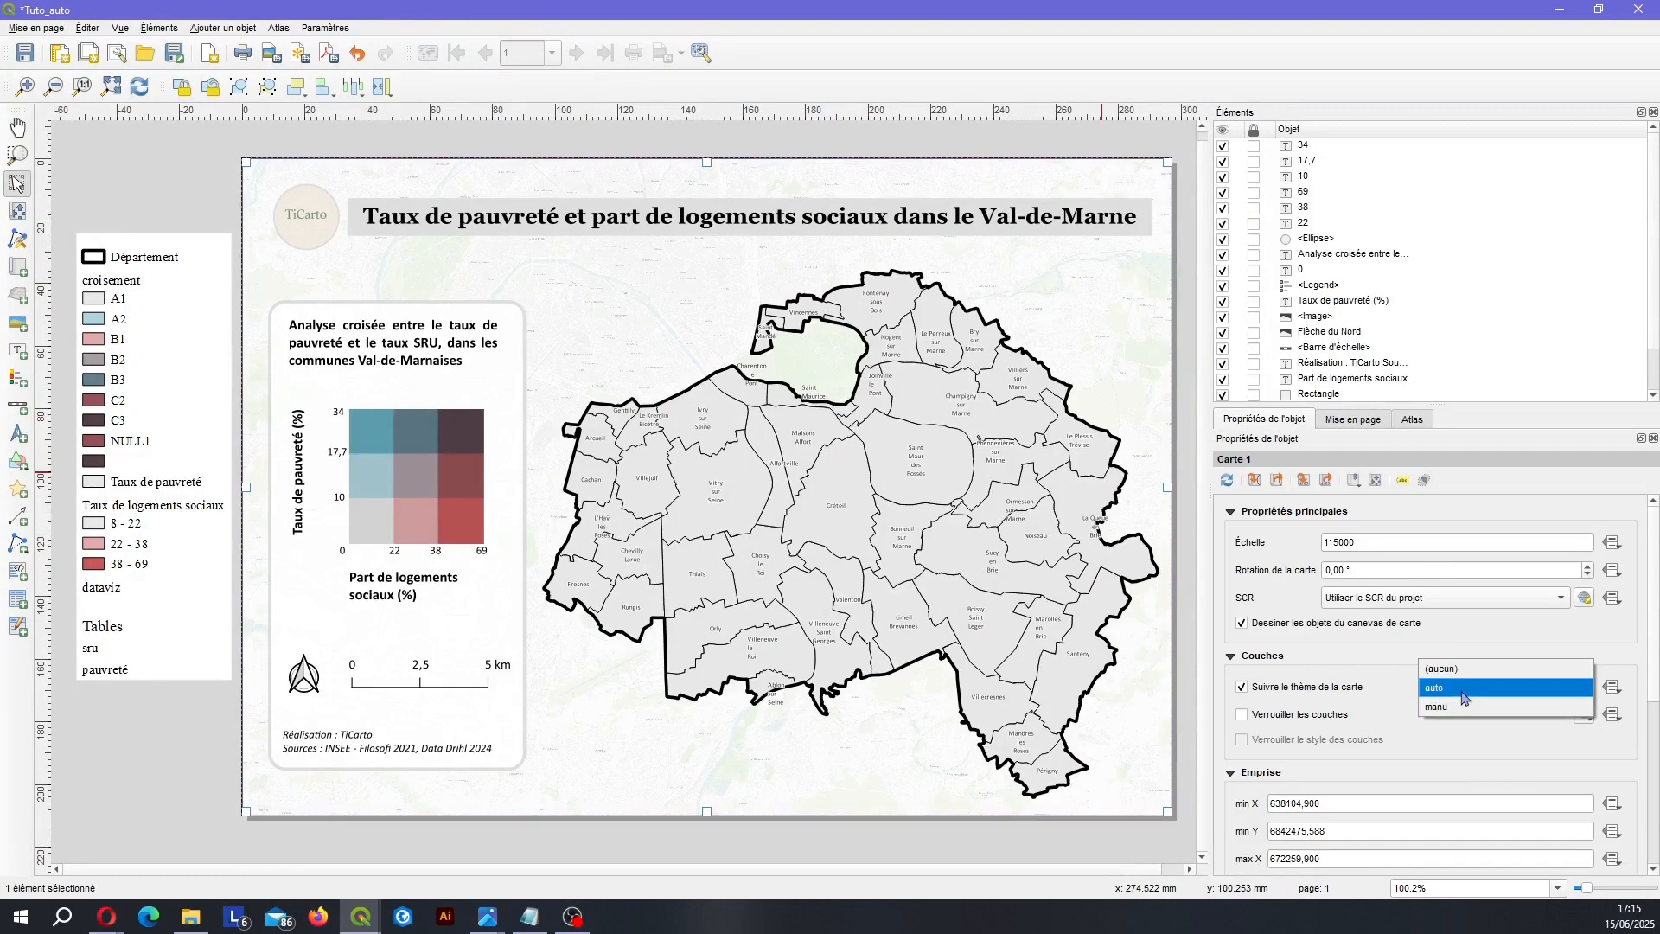
click(1463, 696)
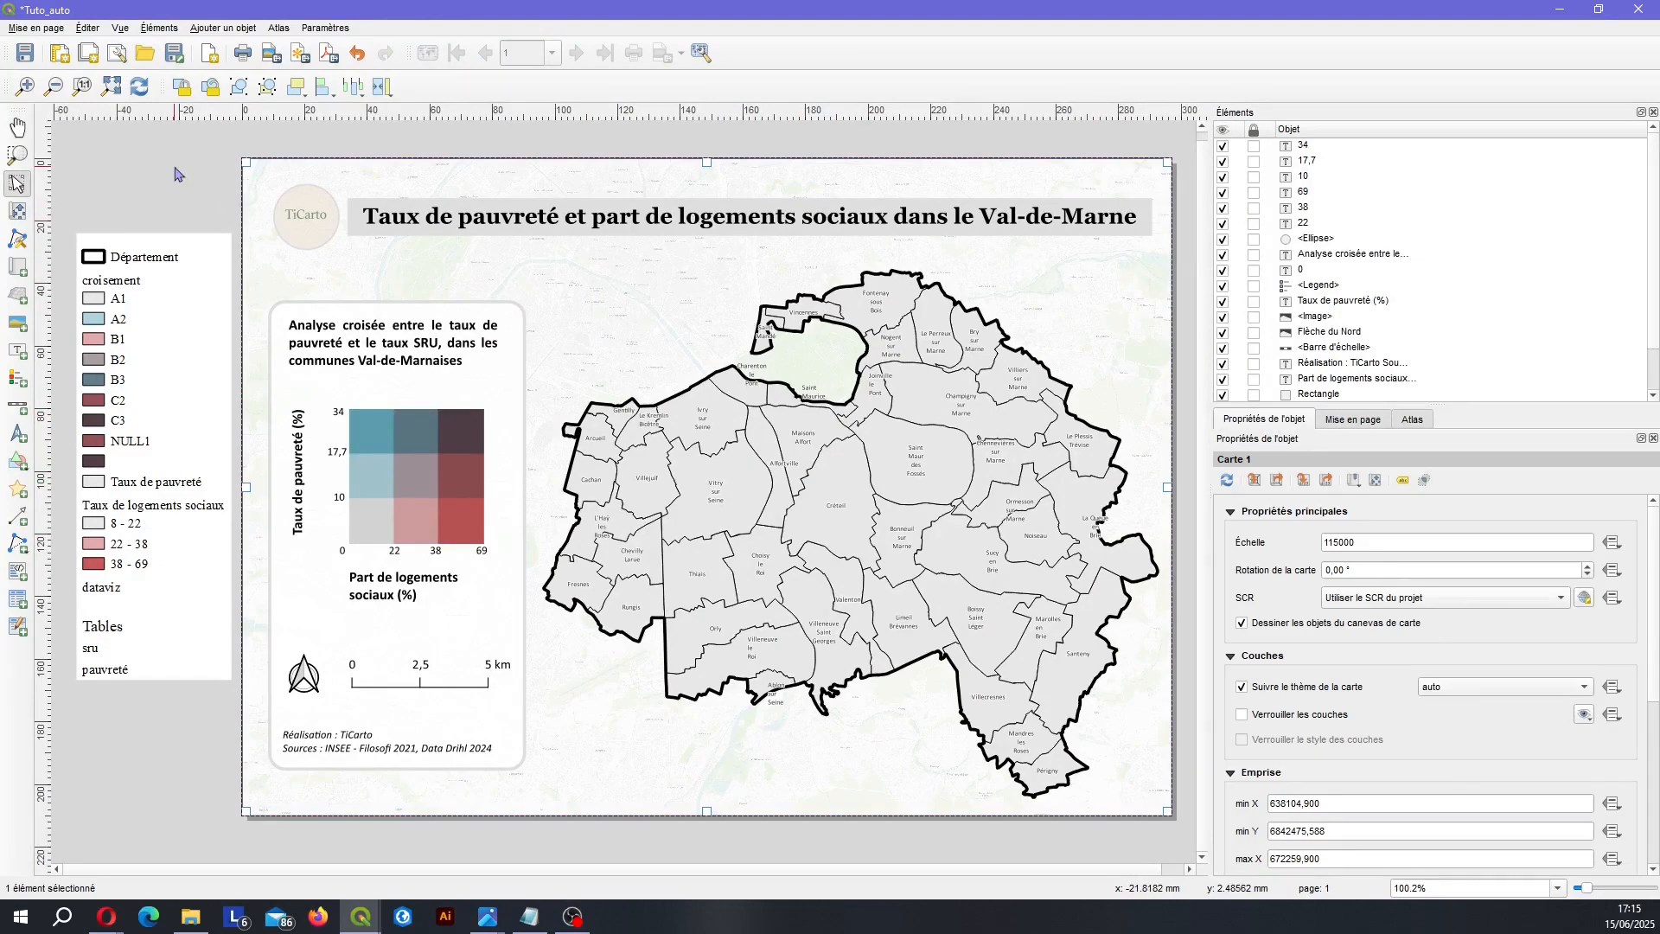